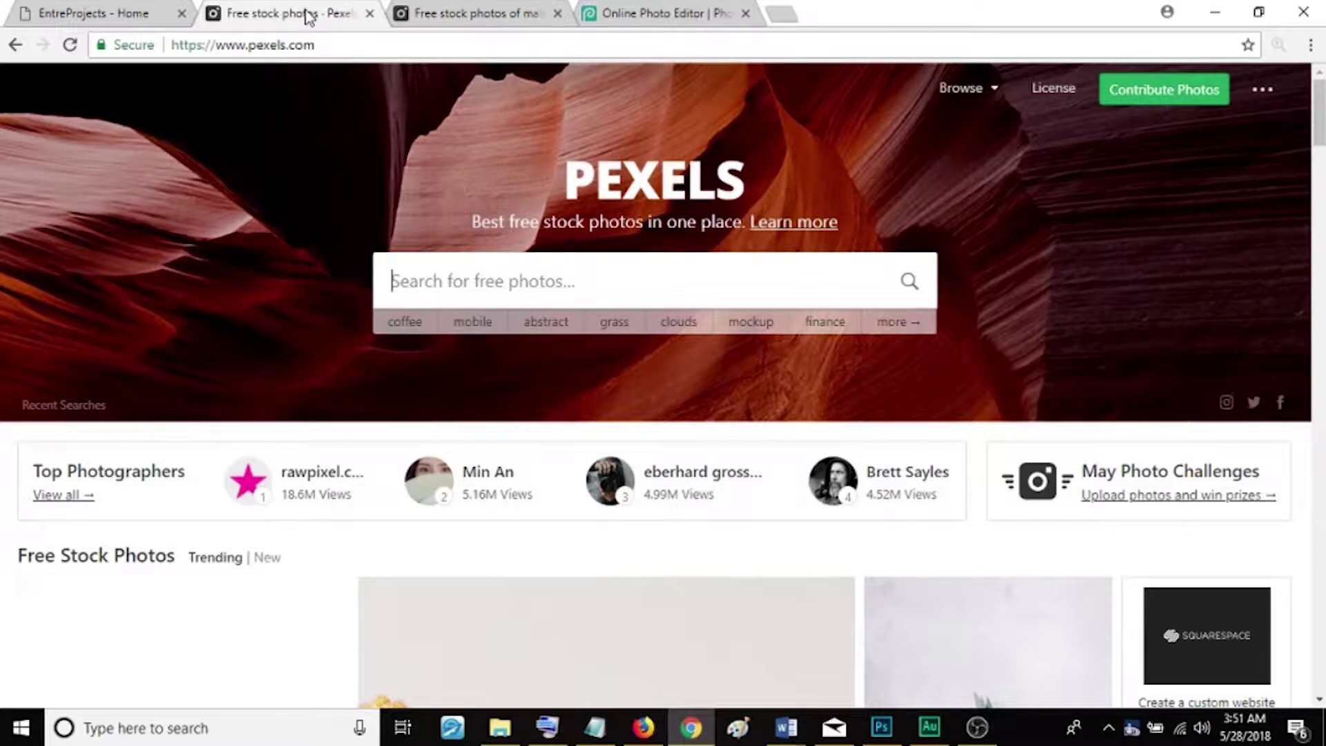
- Search Pexels for "male model" and browse the photo results
text(male)
key(Down)
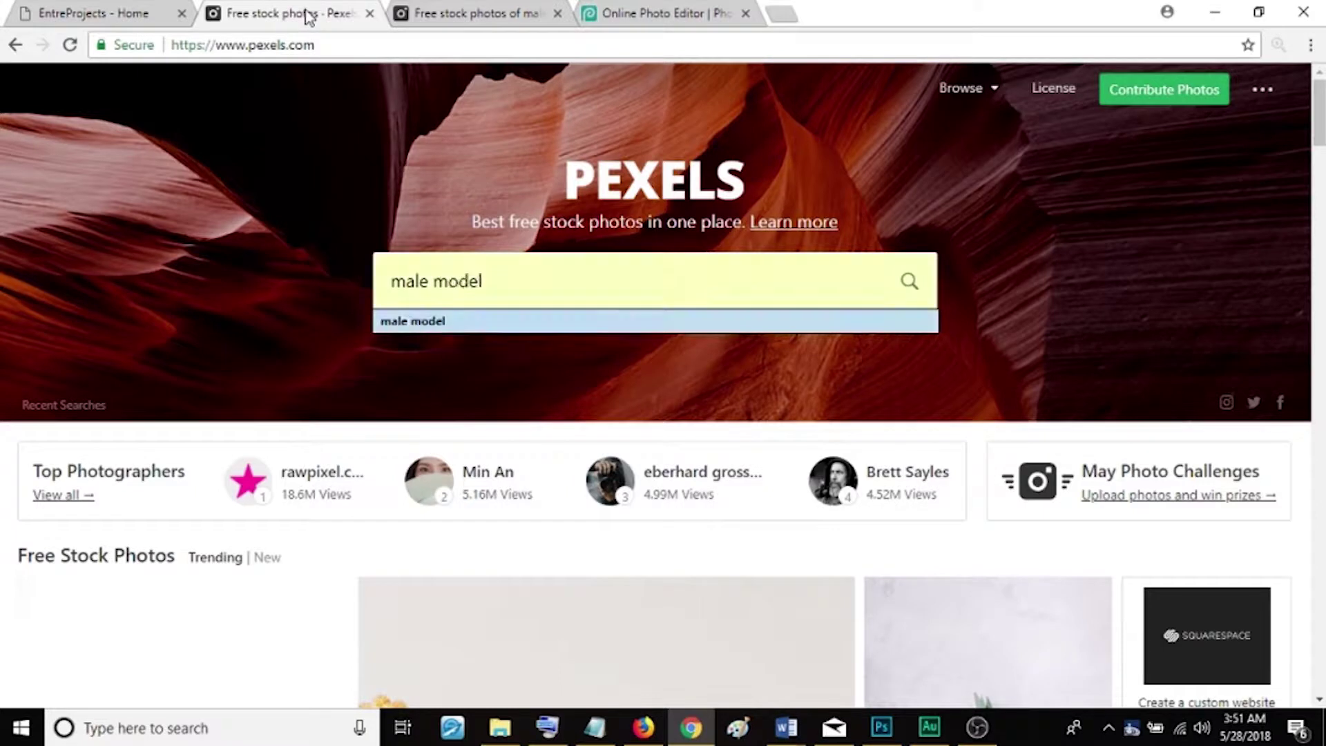
key(Return)
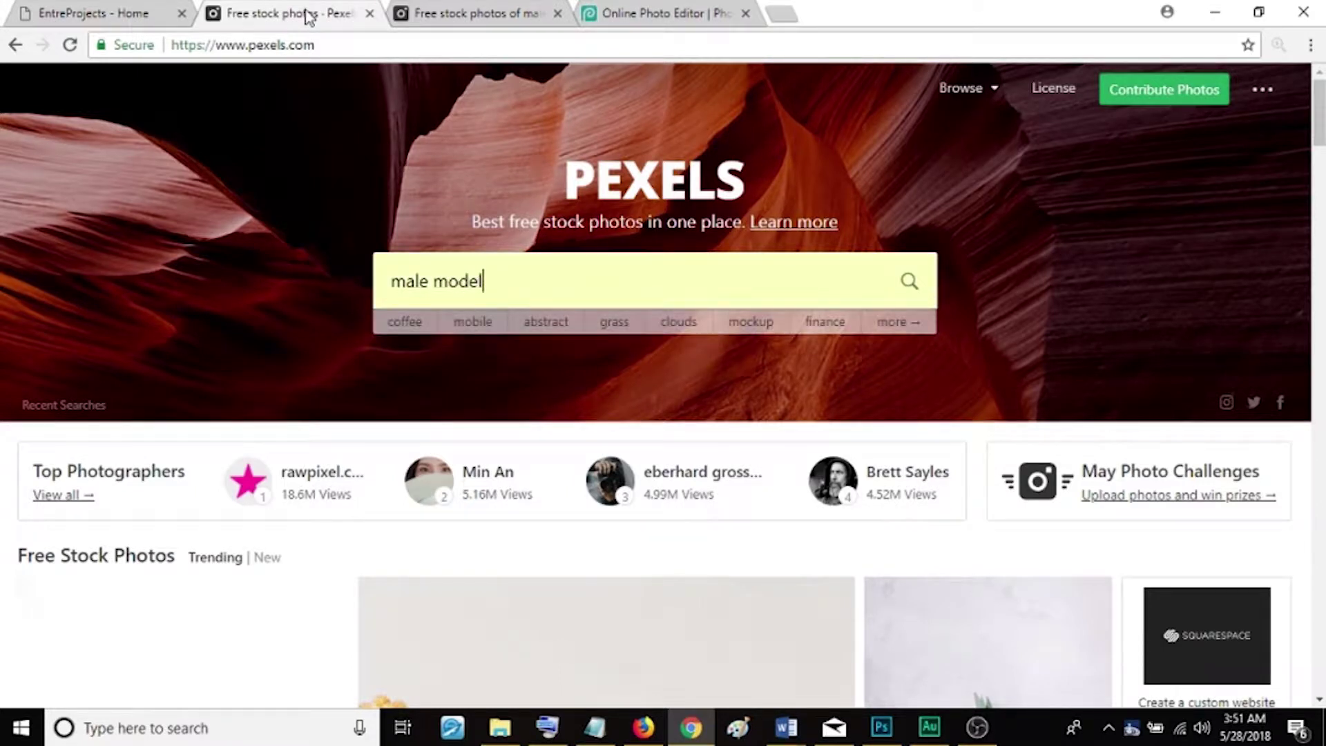
click(923, 288)
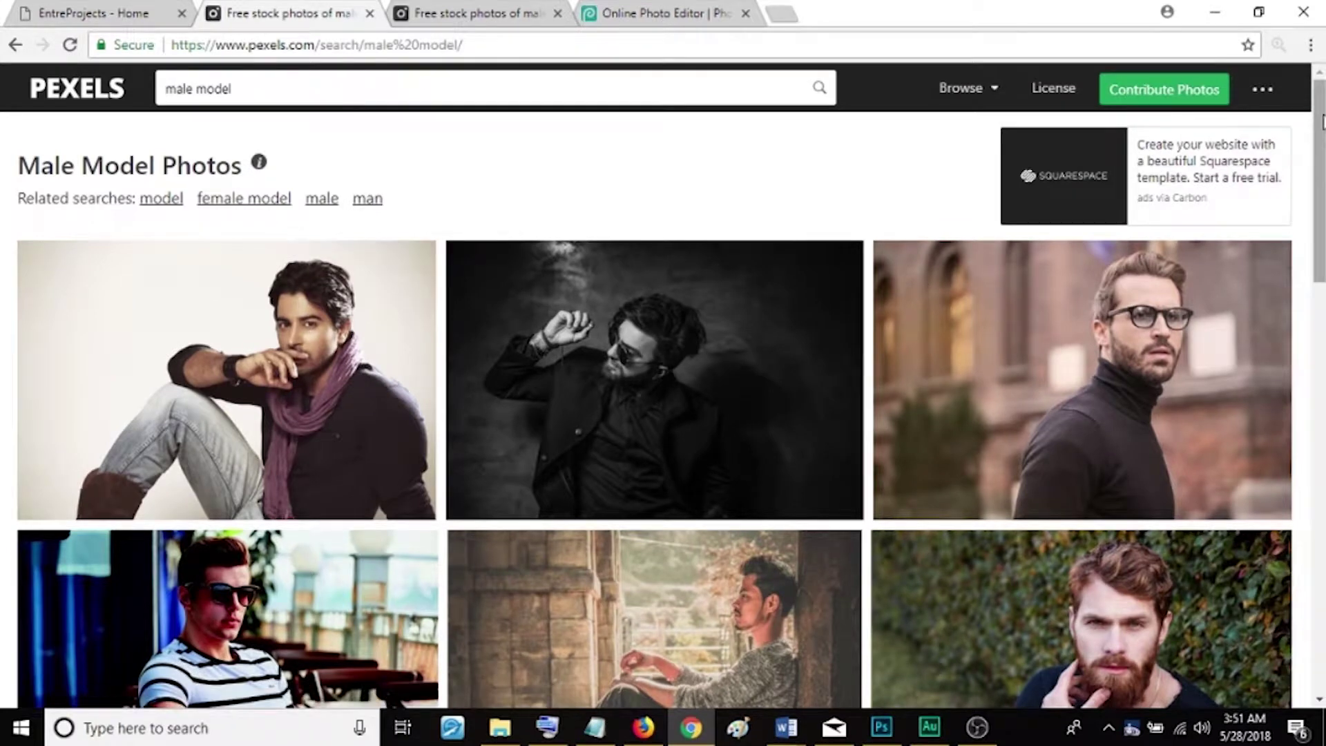
drag(1320, 127, 1320, 476)
drag(1320, 351, 1320, 484)
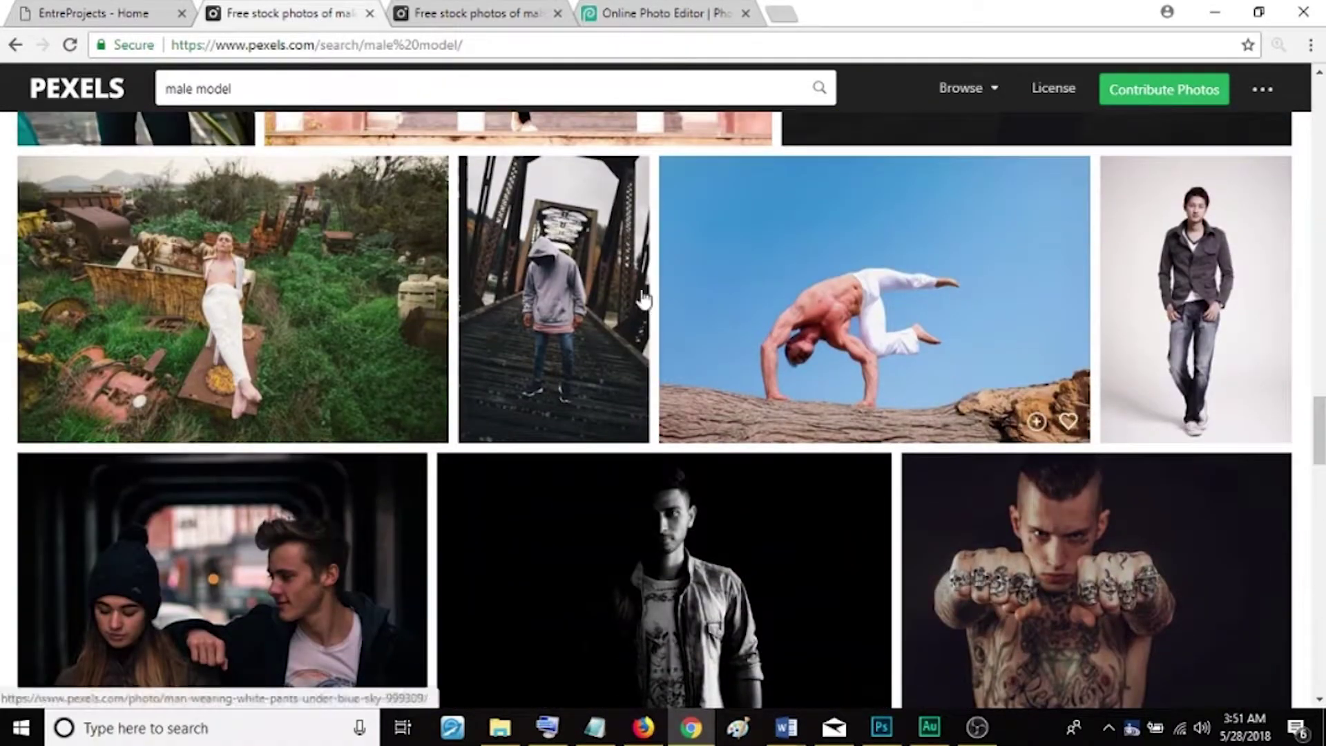
- Open the photo of the man in the maroon Hurley T-shirt in the wheat field and switch to Photoshop
click(502, 14)
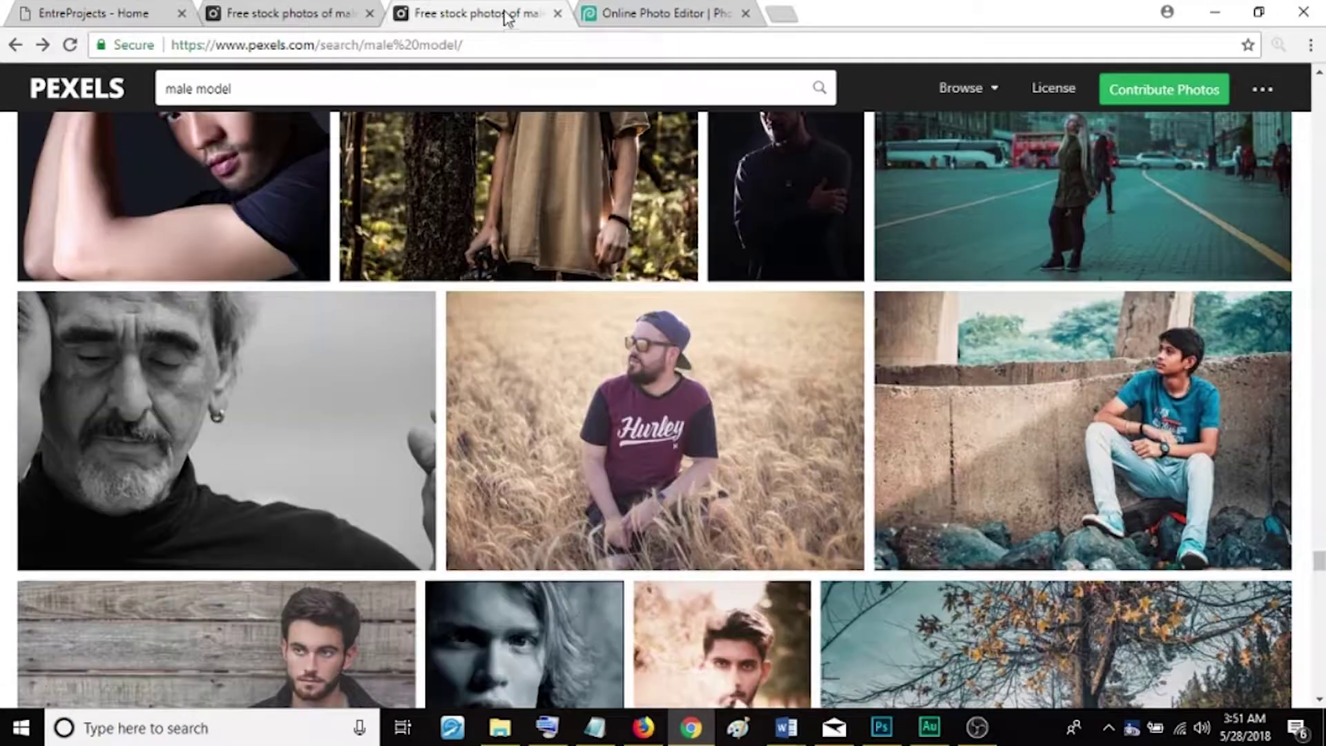
click(630, 391)
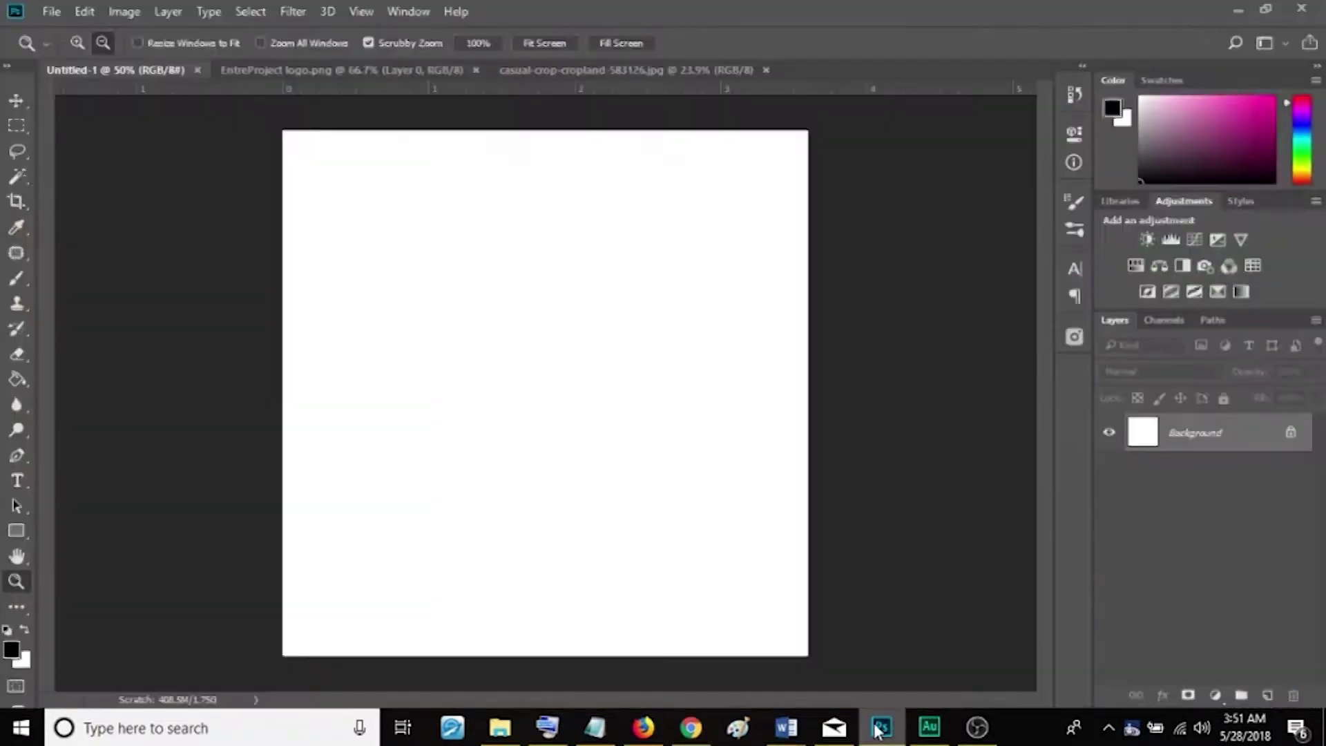
click(1214, 12)
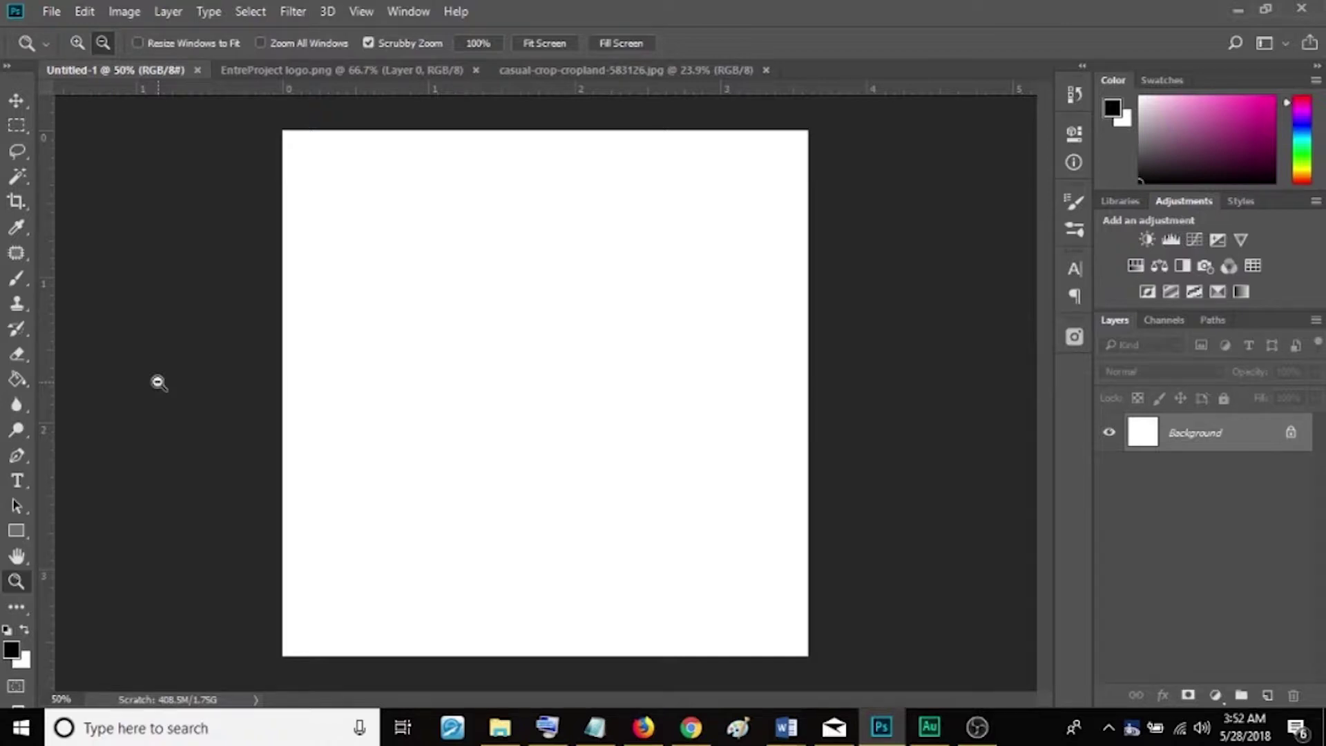
- Create a new 1080 x 1080 px document at 300 ppi with RGB color and a white background
click(50, 12)
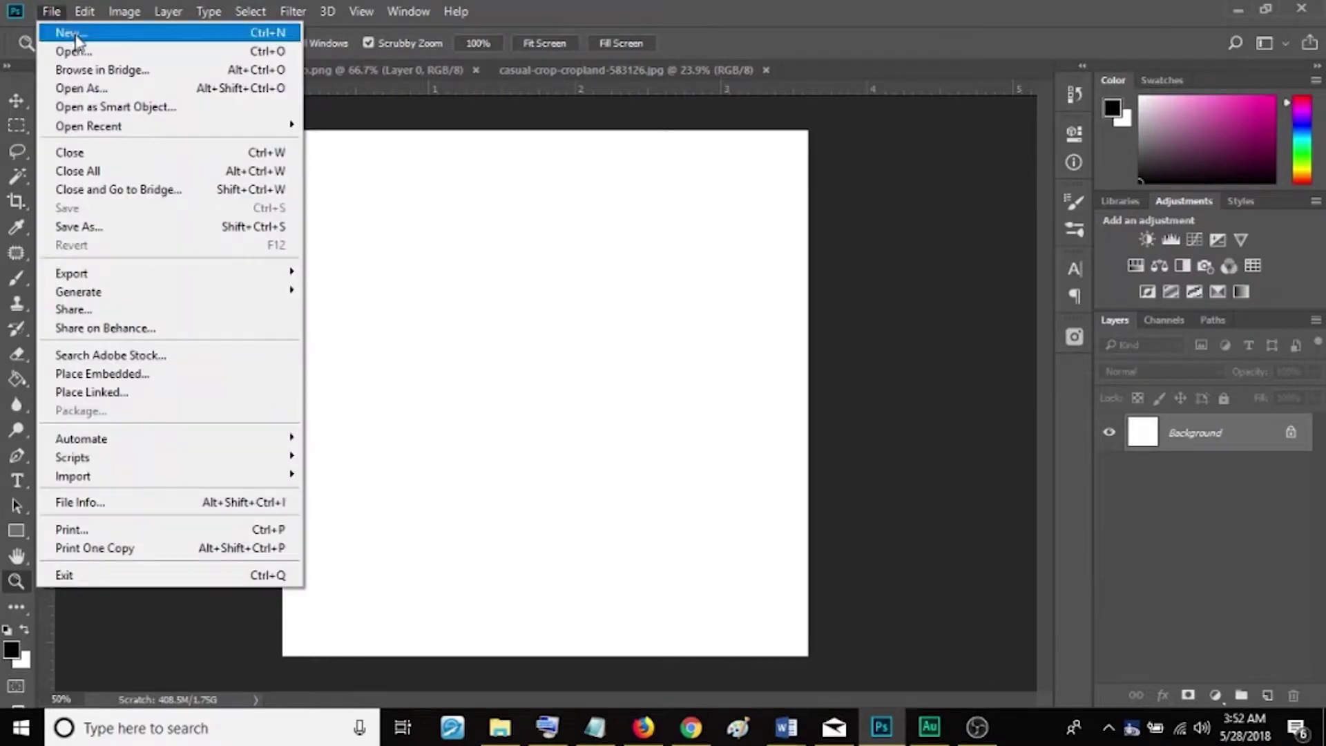
click(69, 33)
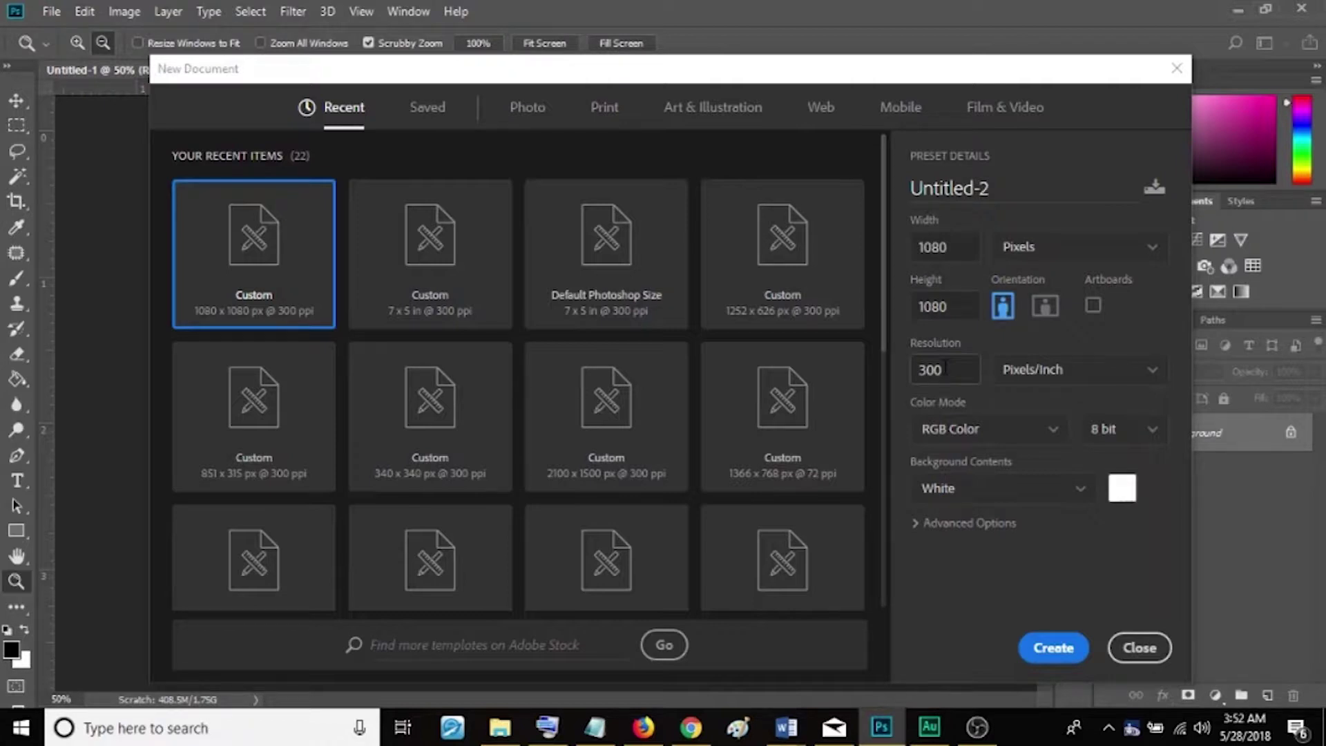
click(1050, 653)
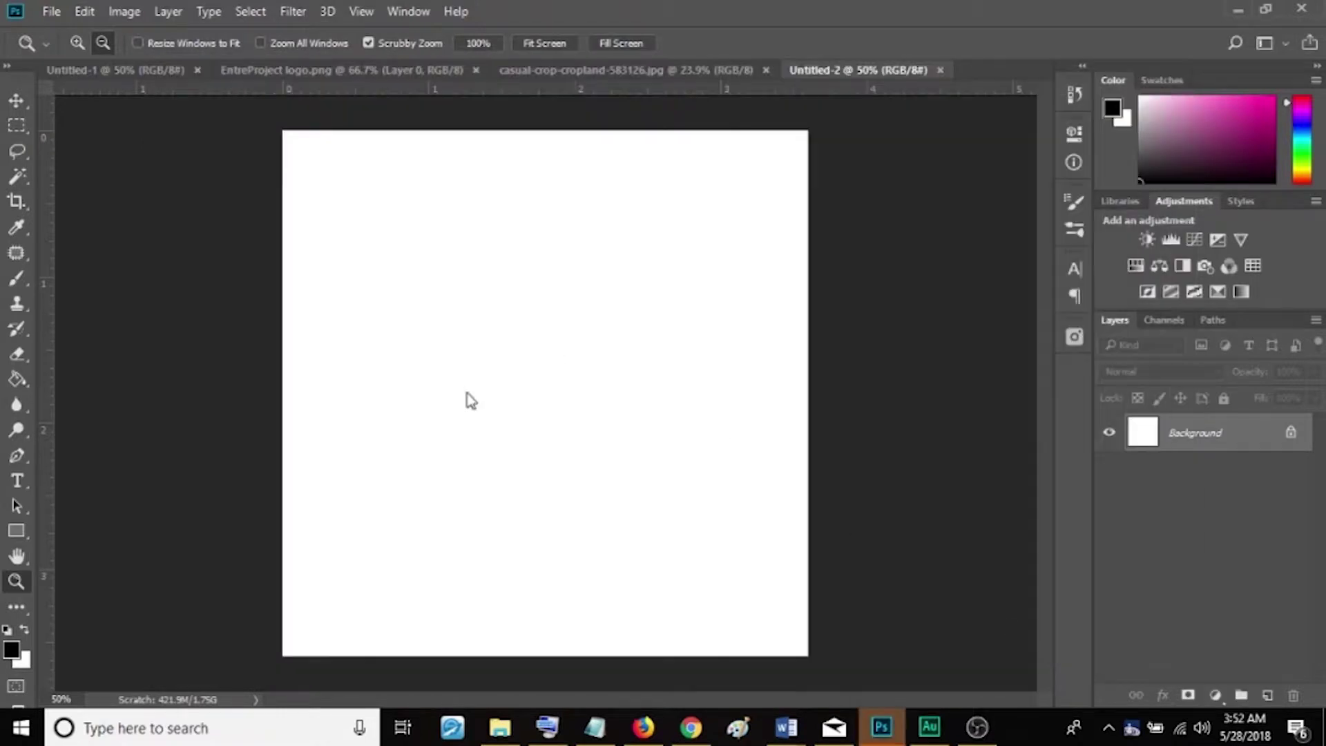
- Add the text "Logo" to the blank canvas and move it near the centre
click(17, 479)
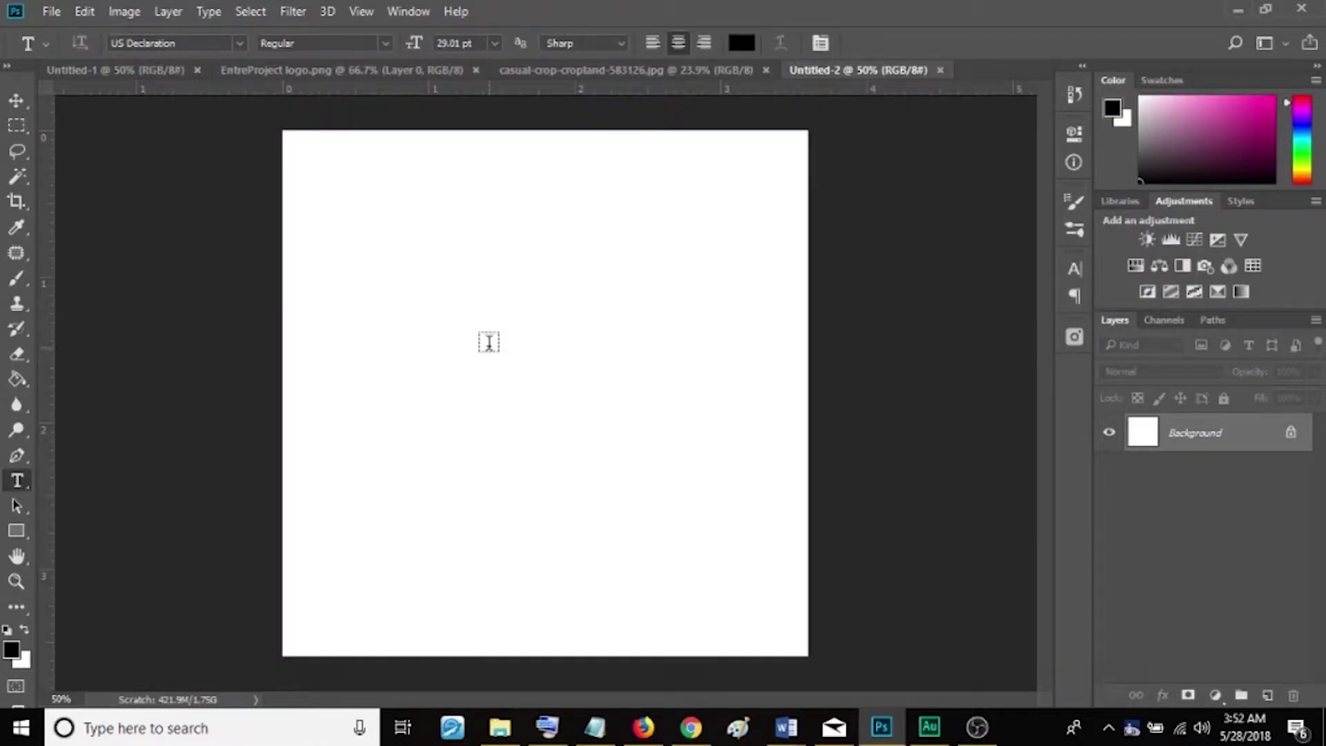
click(551, 404)
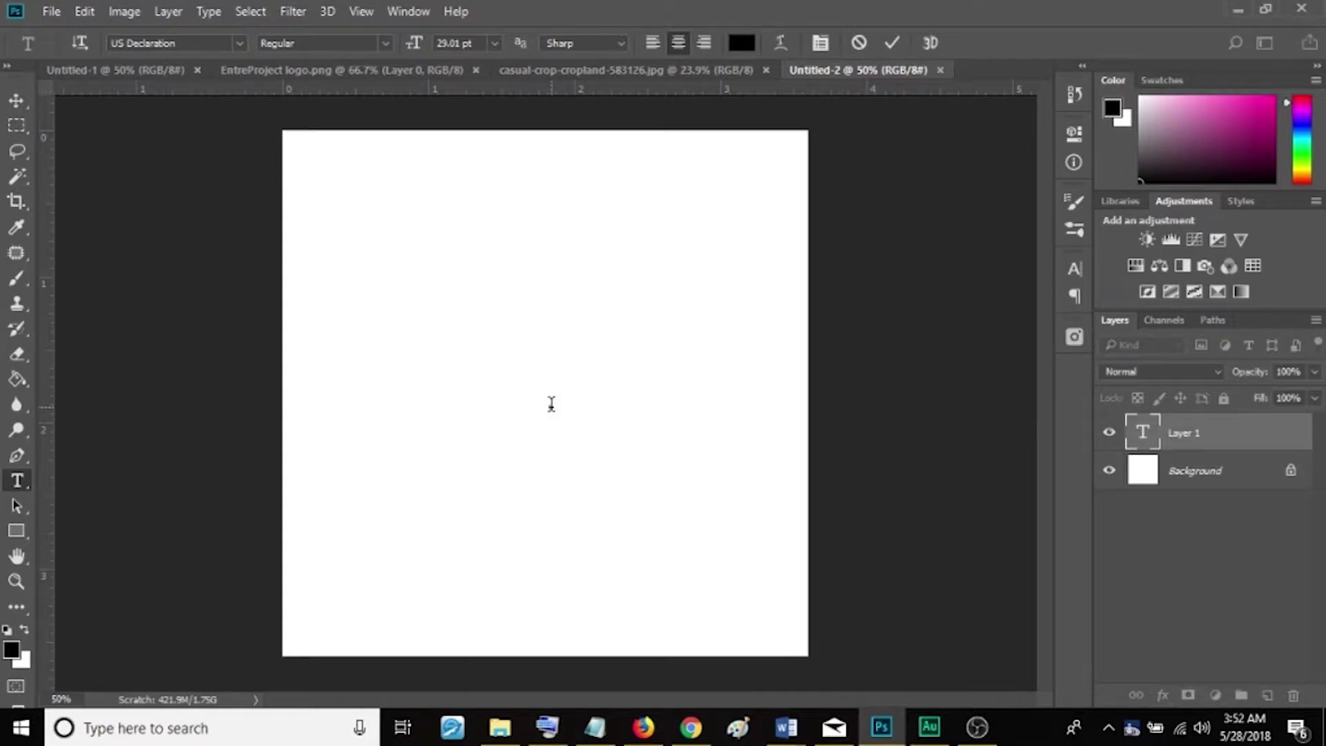
text(LOGO)
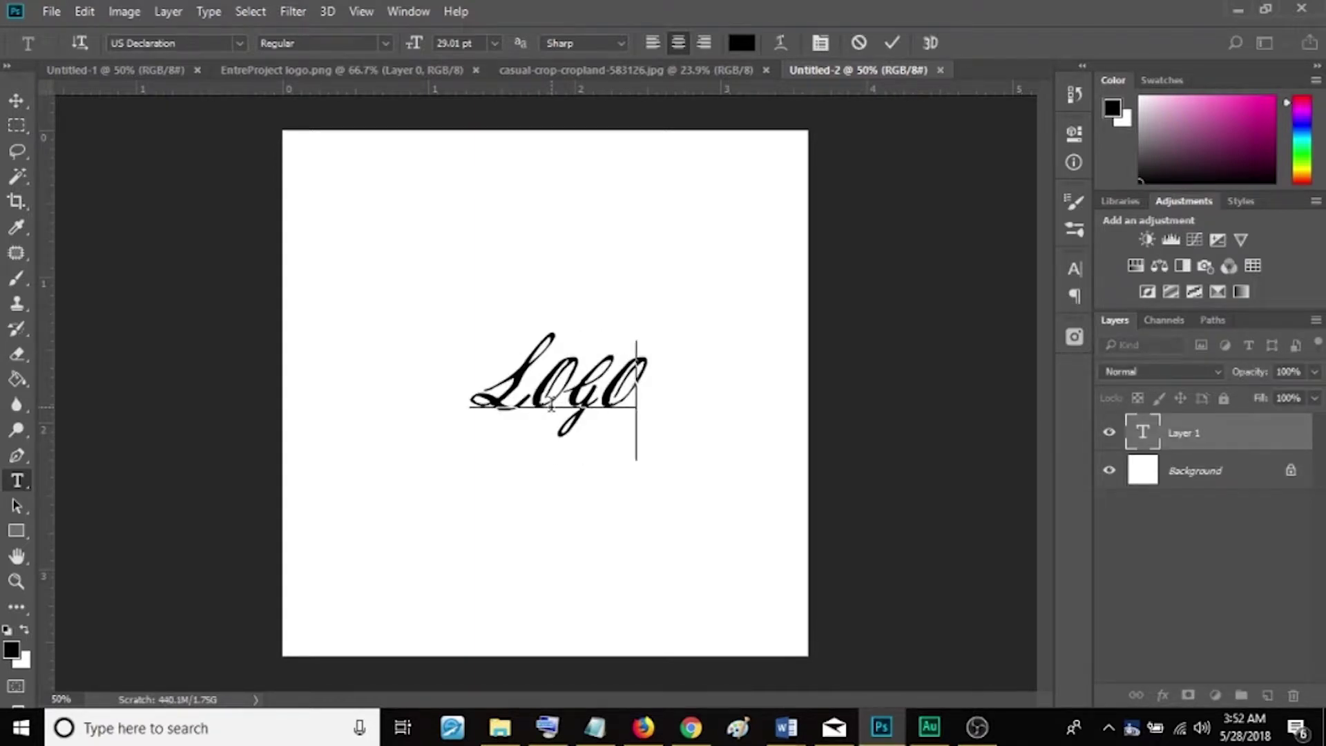
click(17, 101)
drag(617, 405, 590, 391)
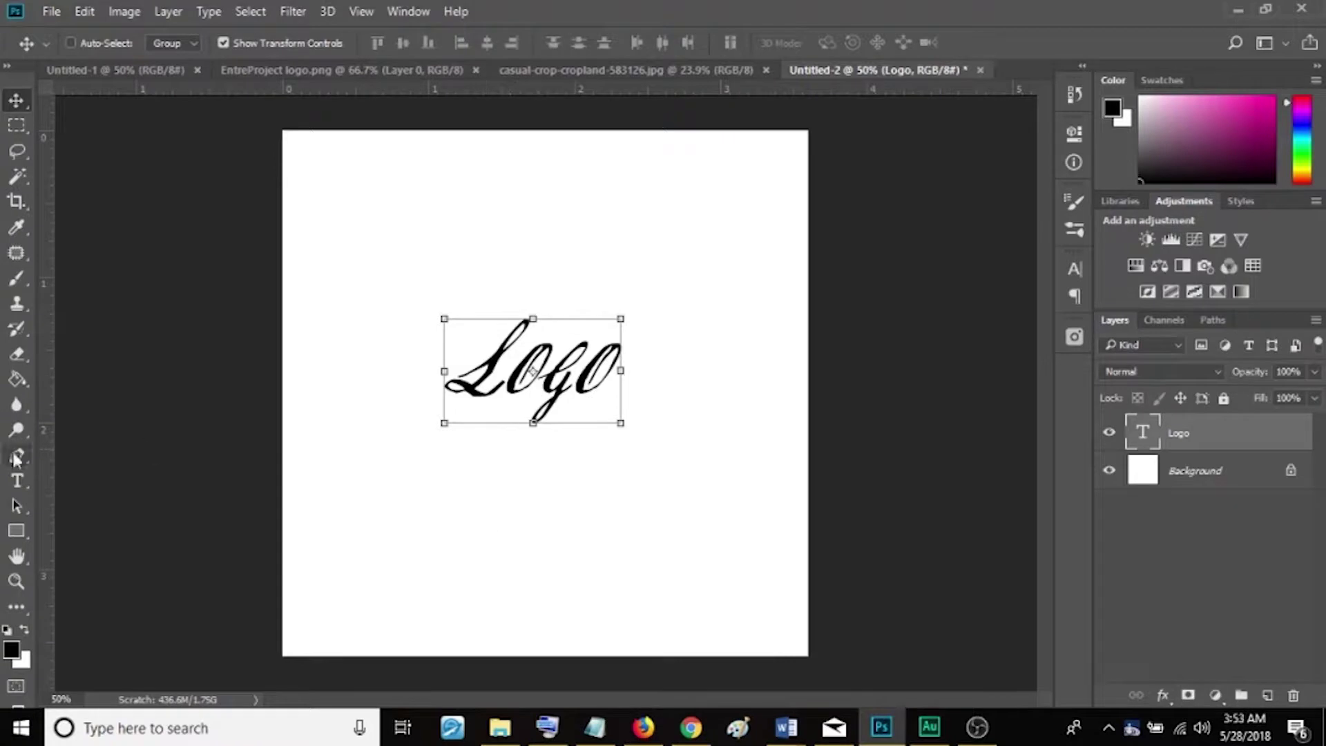
- Set the font size of the "Logo" text to 70.01 pt
click(16, 480)
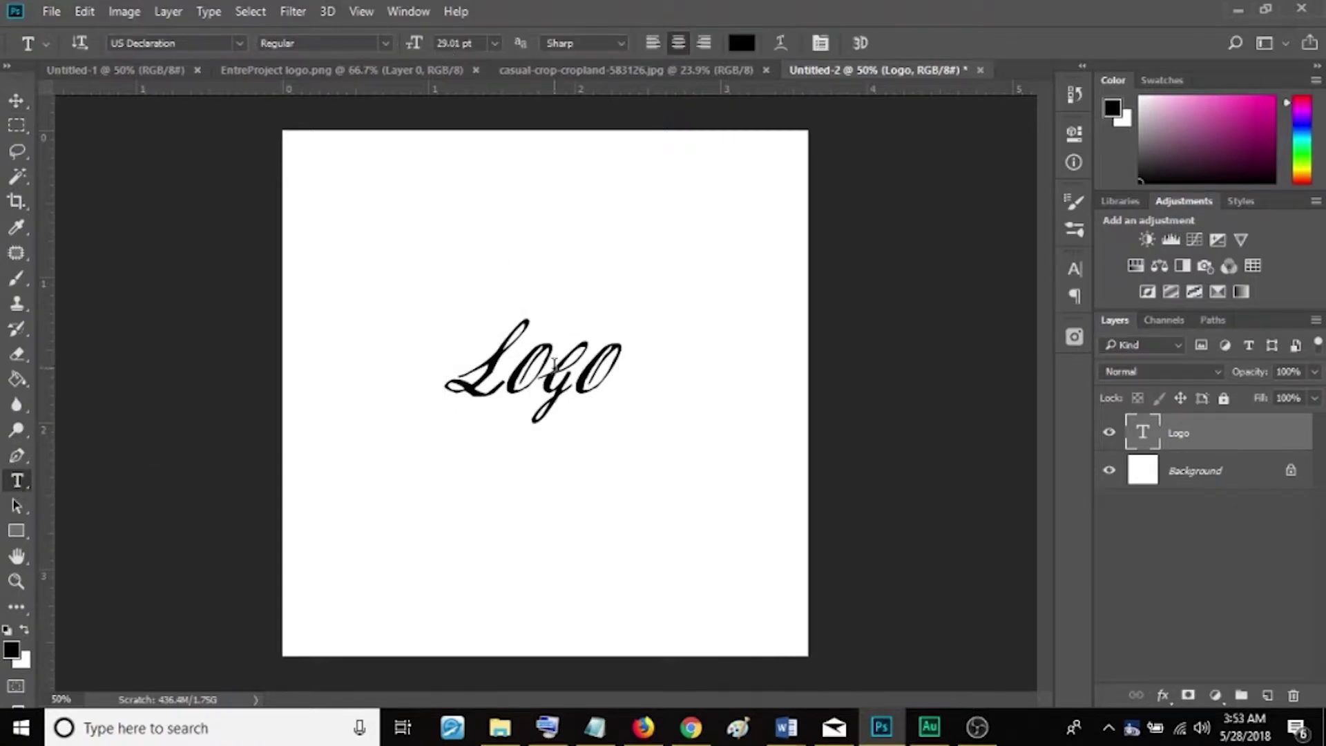
click(1075, 268)
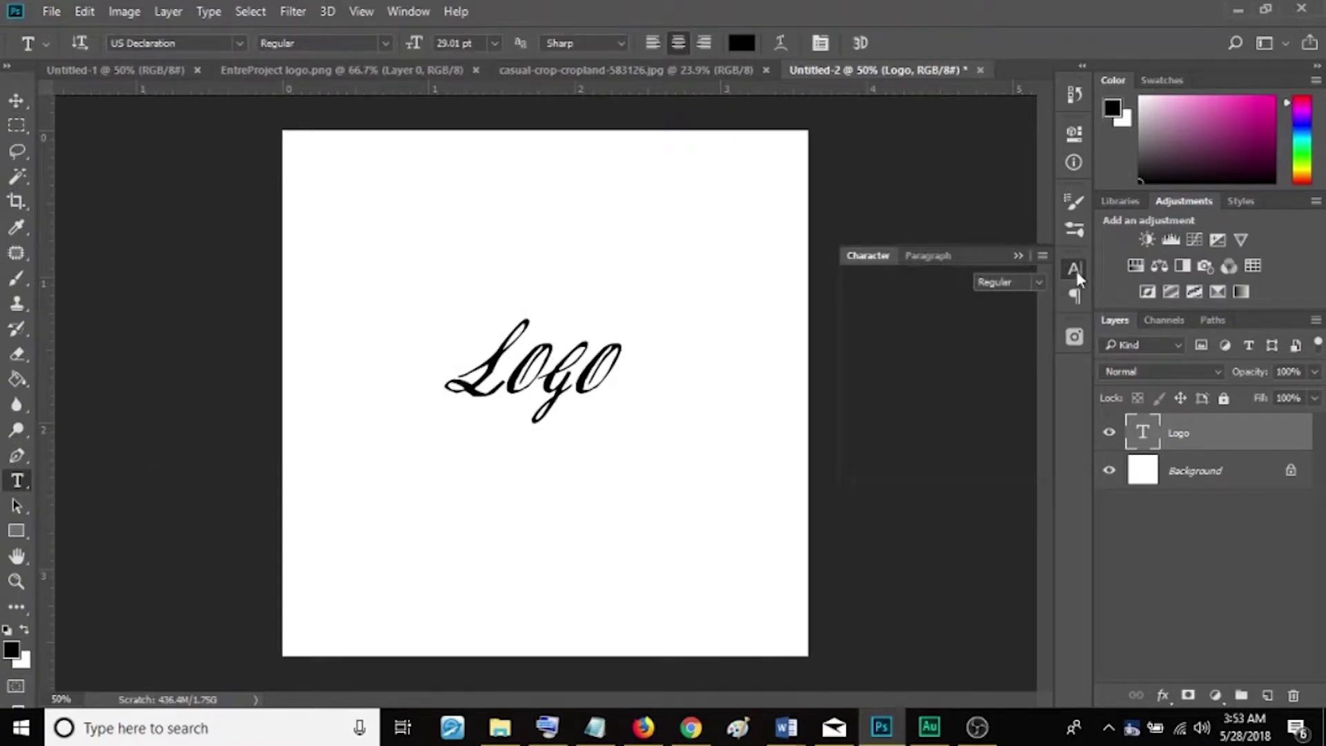
double_click(874, 309)
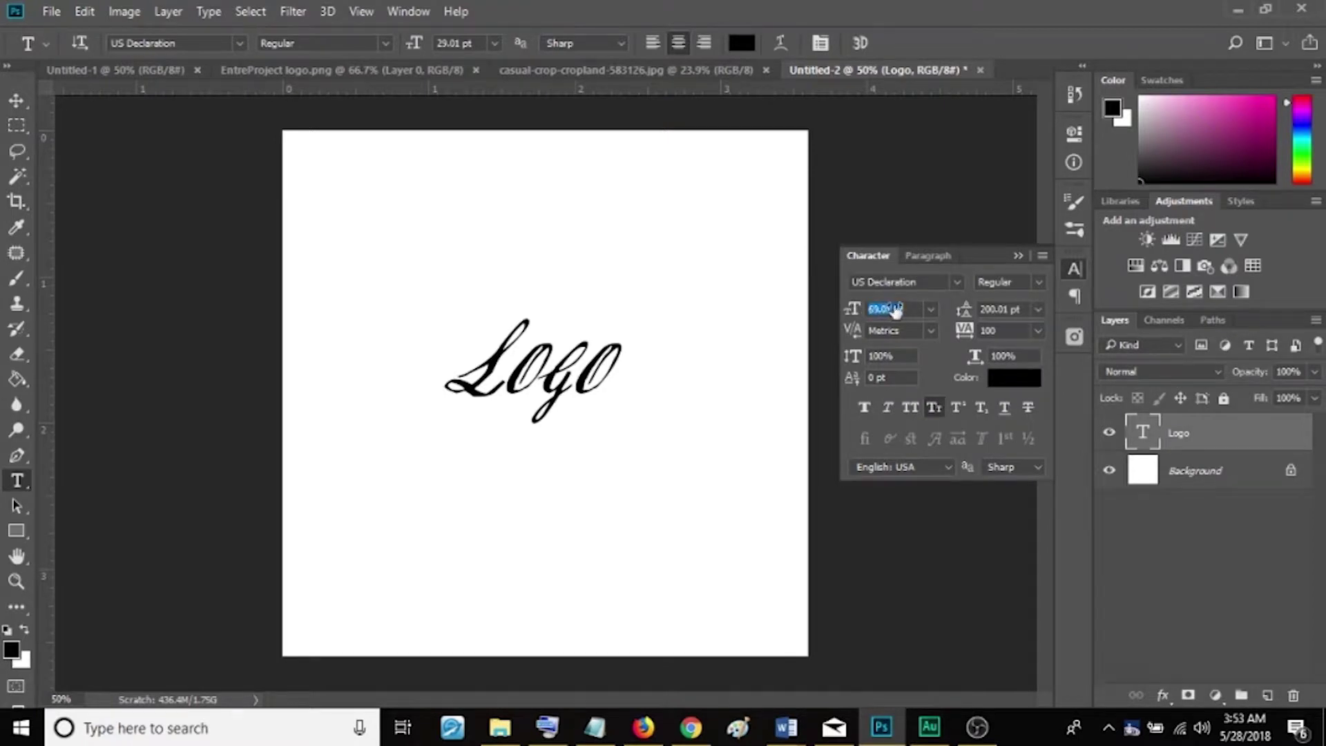
text(70)
key(Return)
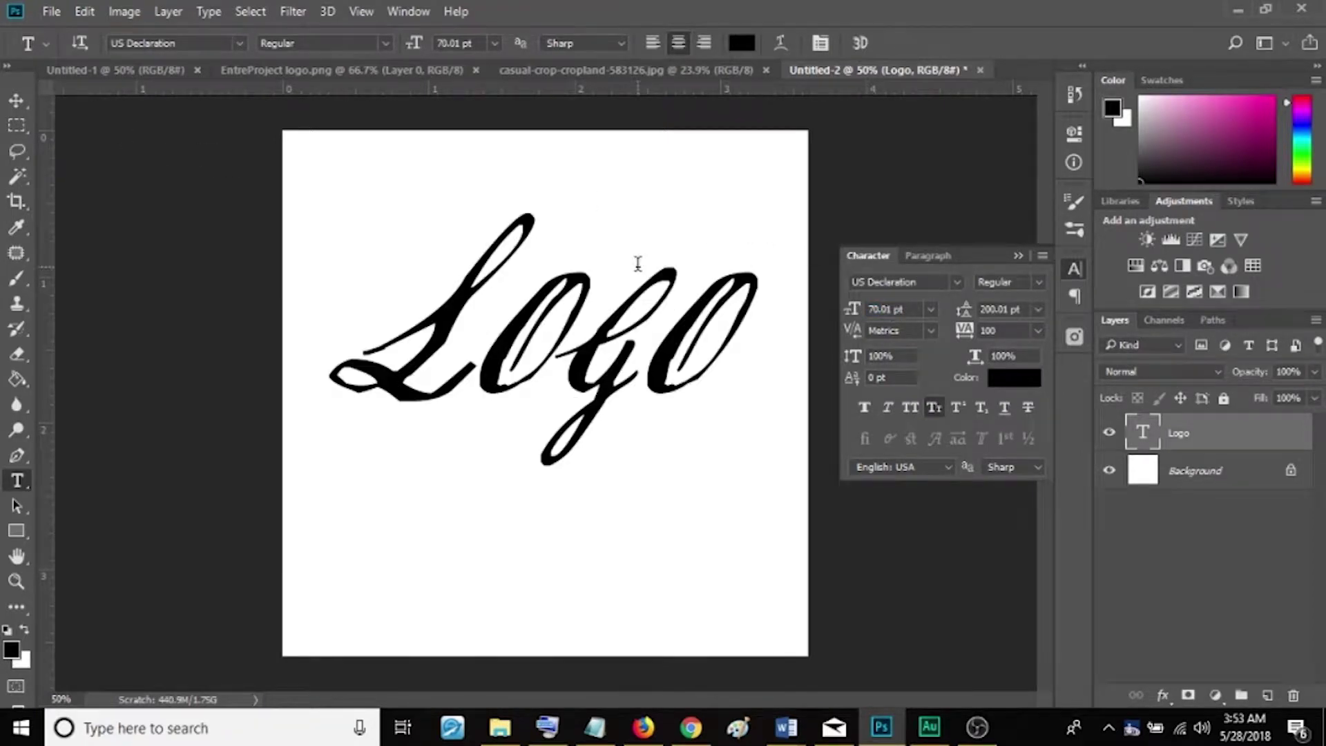
- Select the Logo and Background layers together and align their horizontal and vertical centers
click(17, 100)
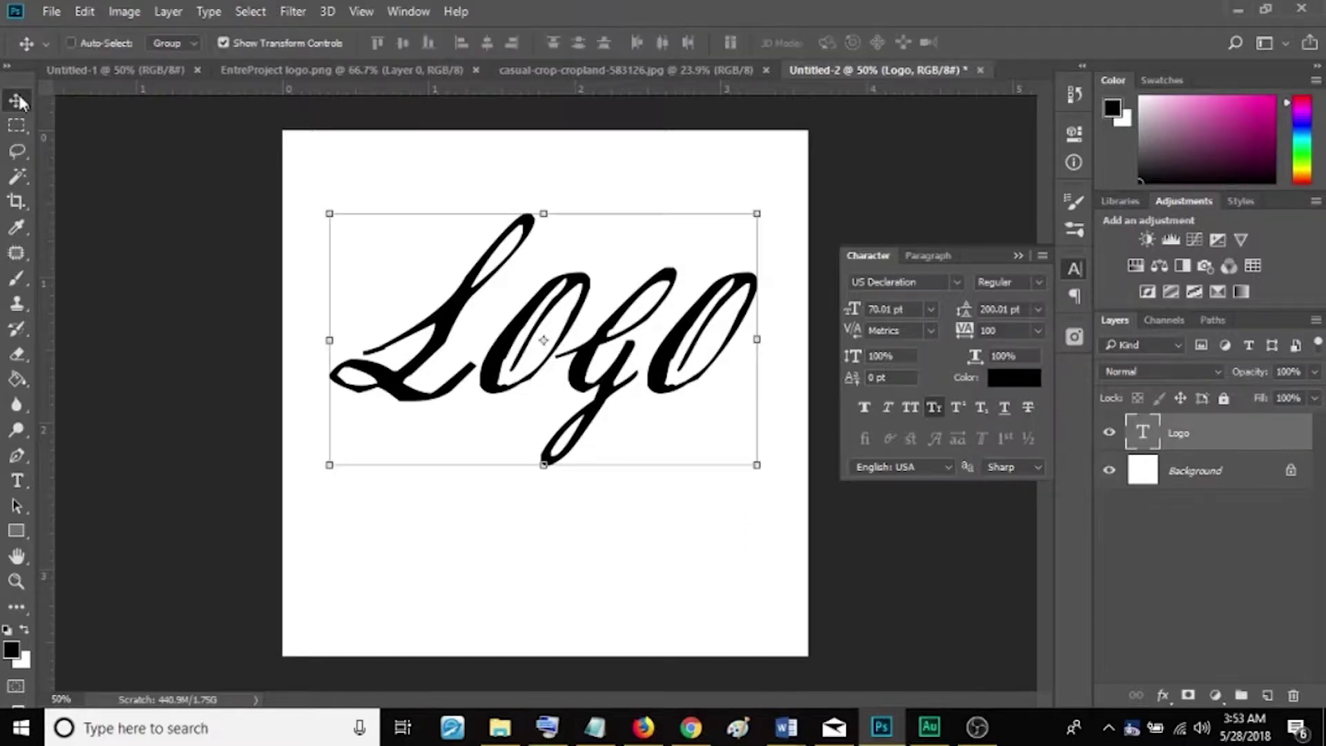
click(1207, 479)
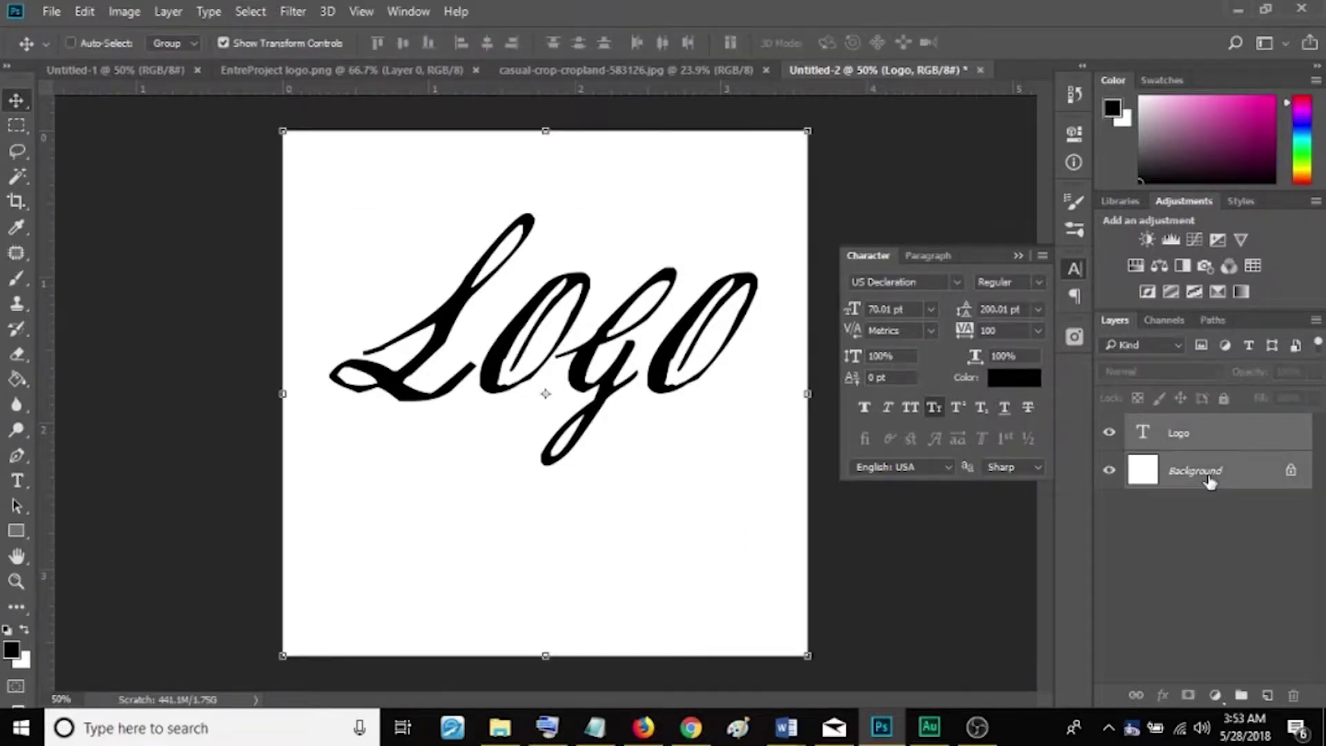
click(487, 45)
click(403, 42)
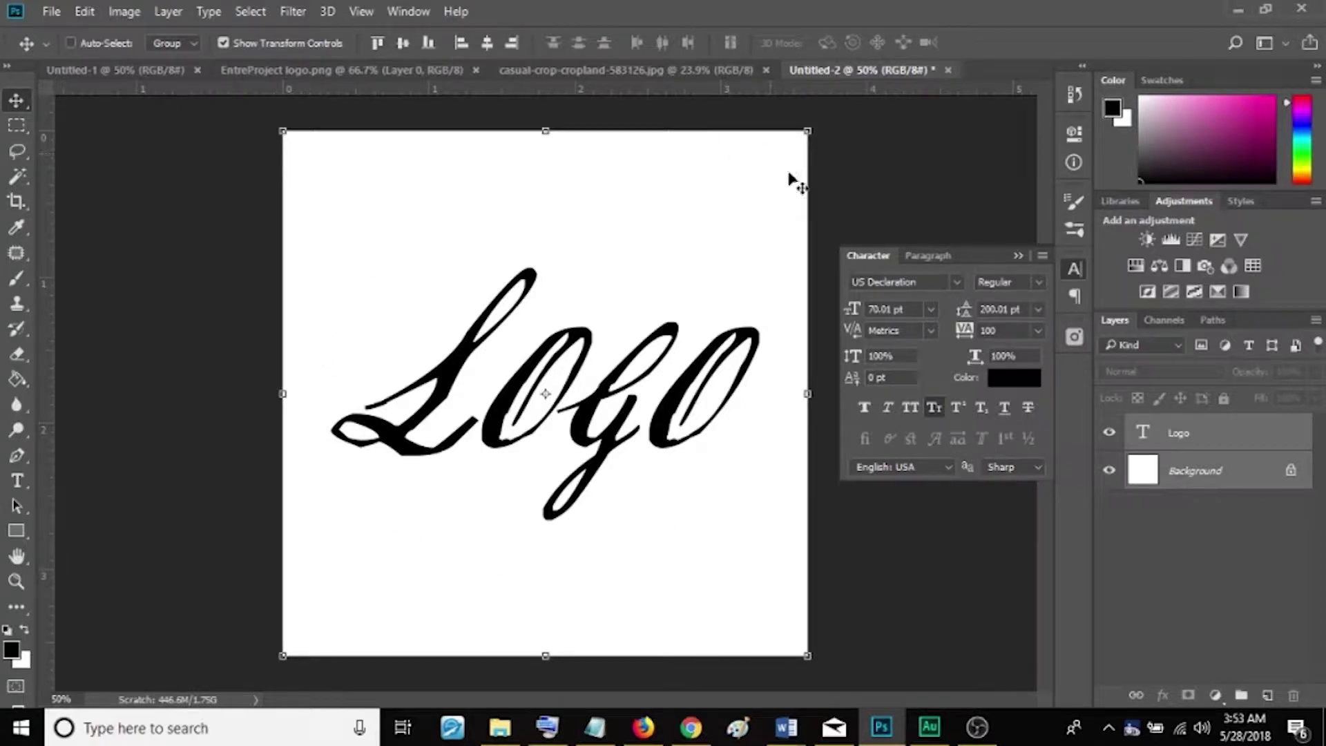
- Hide the Background layer and save the document as a PNG named "logo" in Downloads, using the large file size option
click(1109, 471)
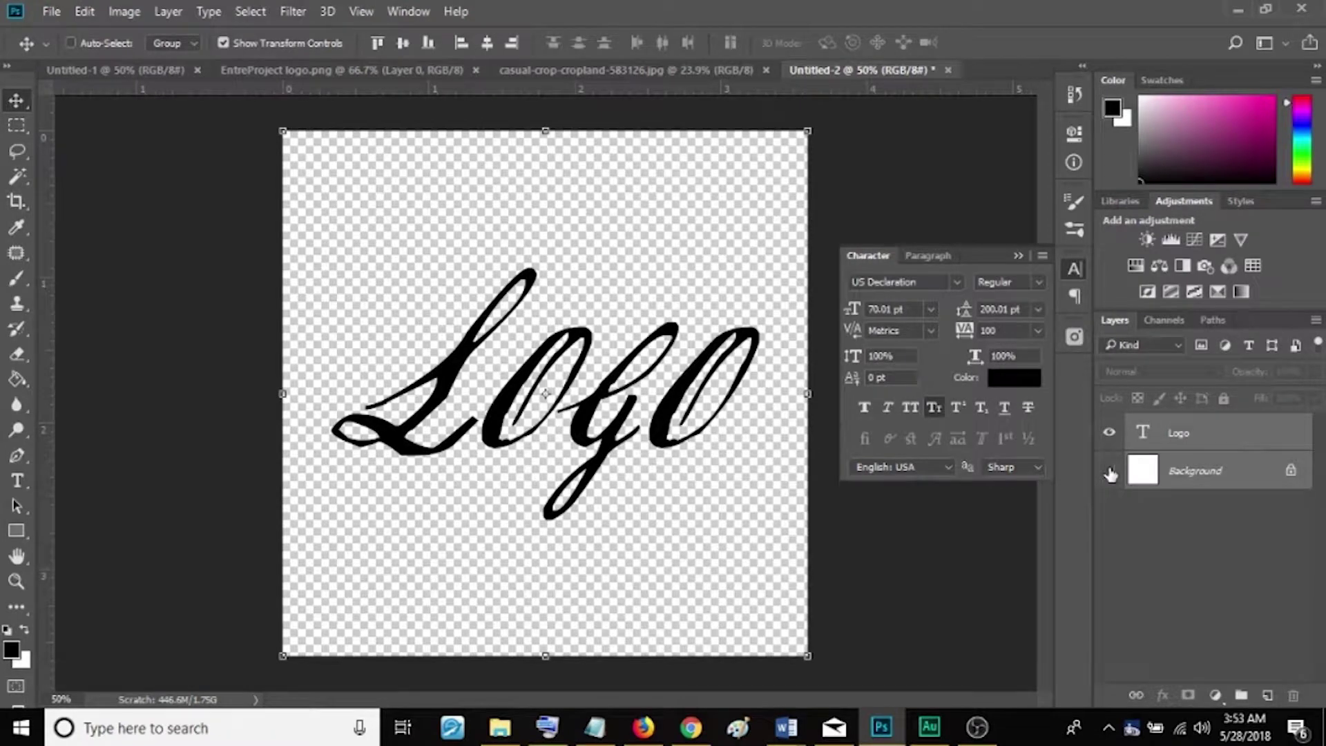
click(49, 12)
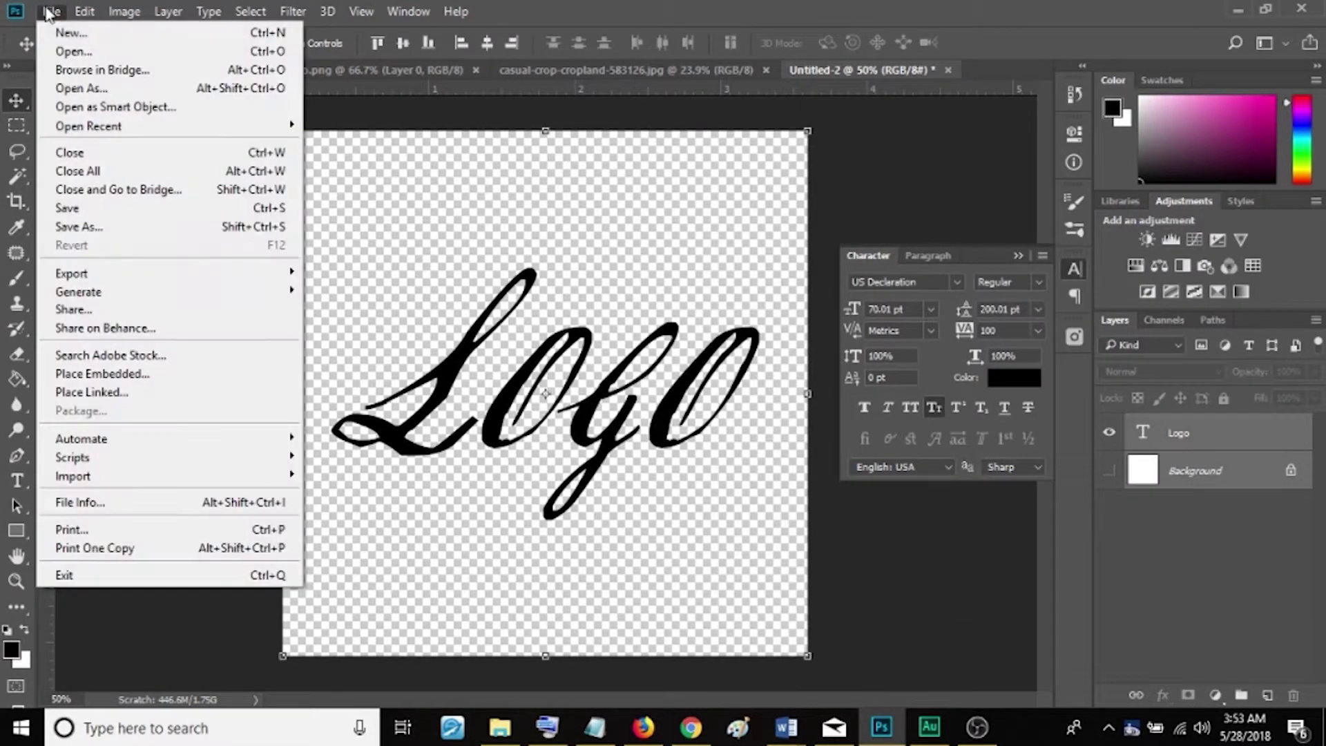
click(138, 227)
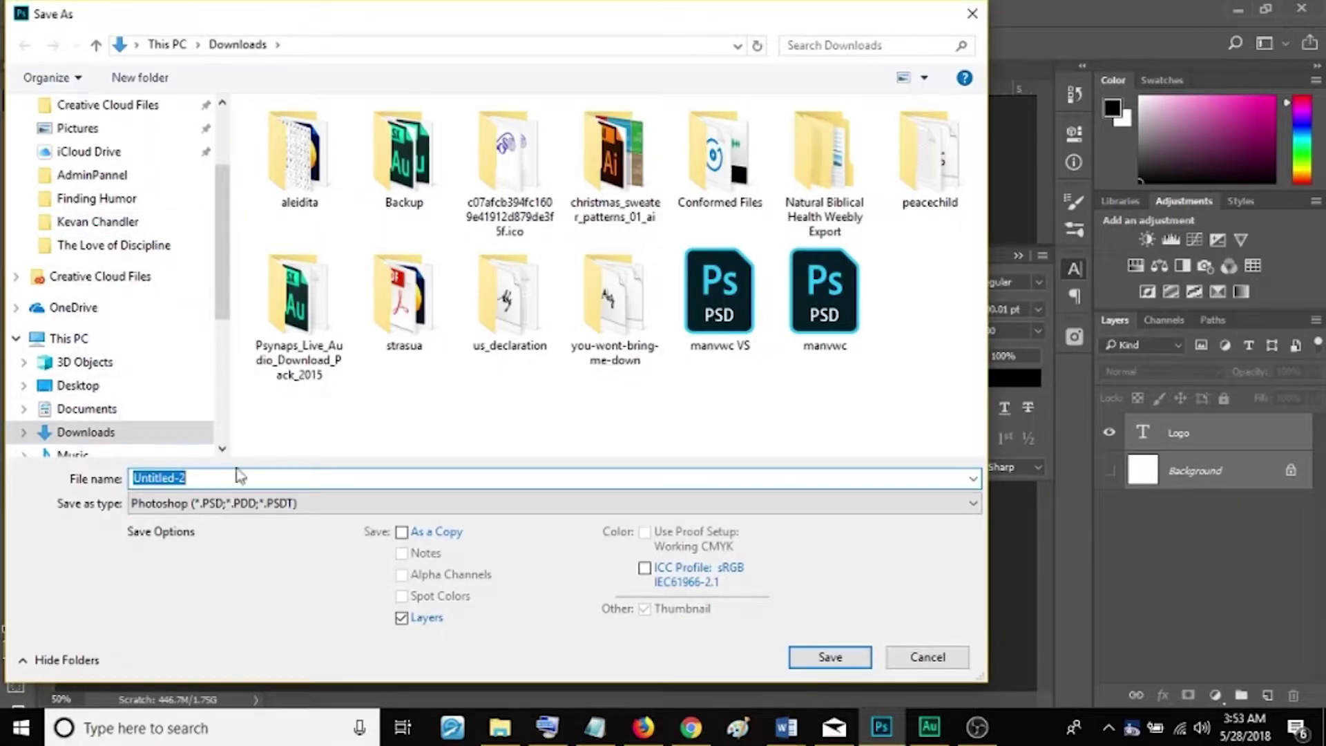
click(495, 503)
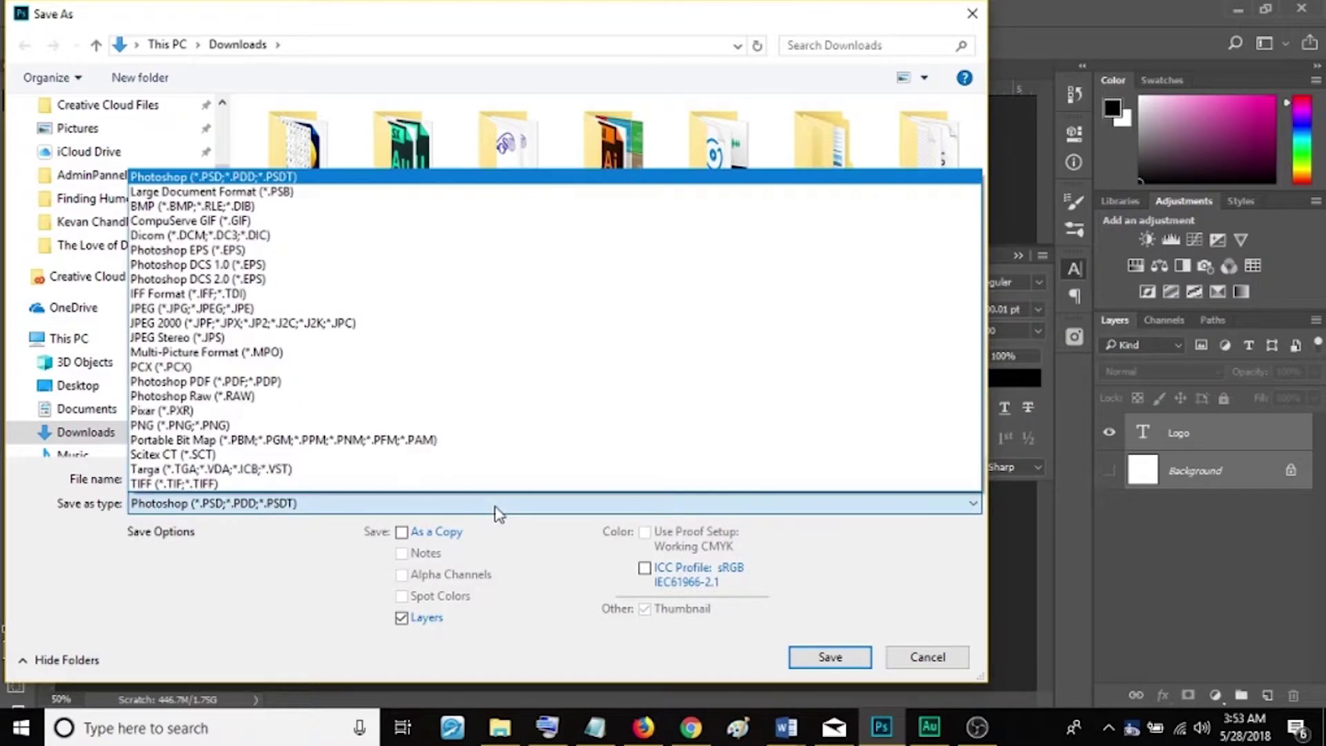
click(225, 426)
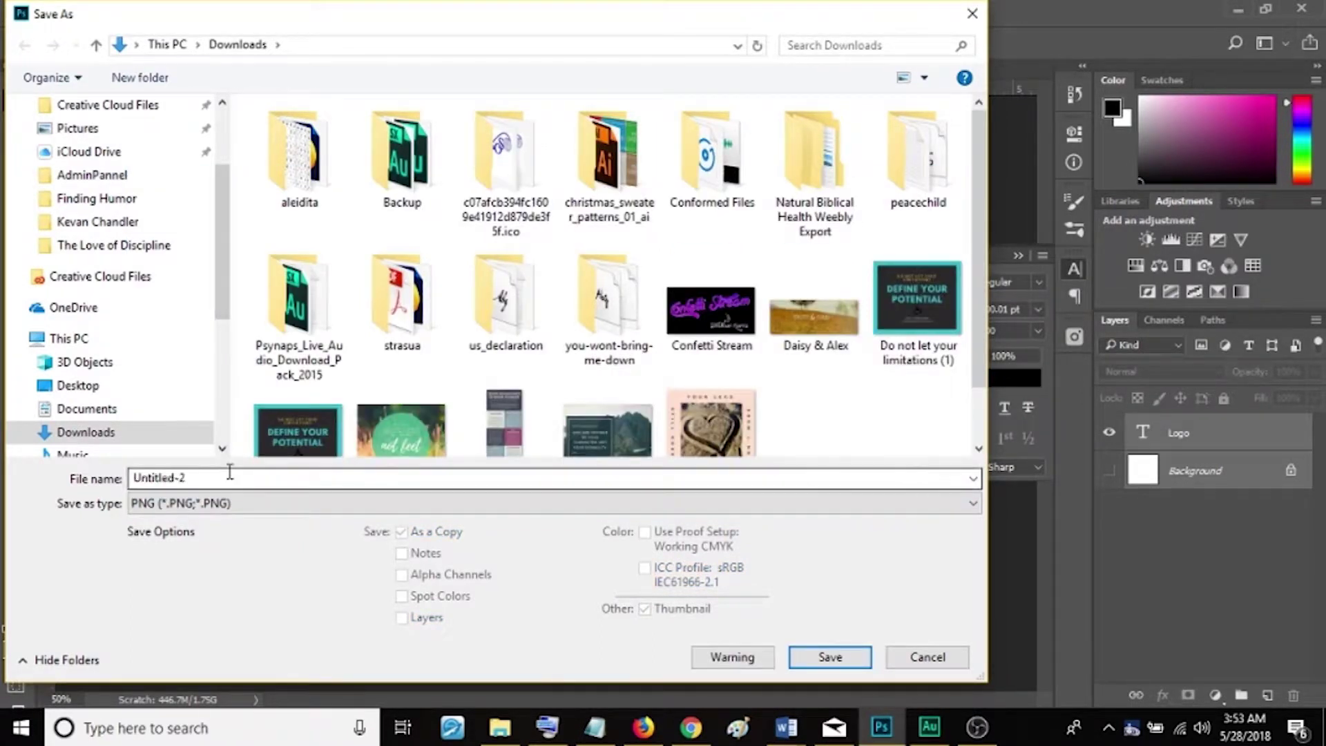
text(logo)
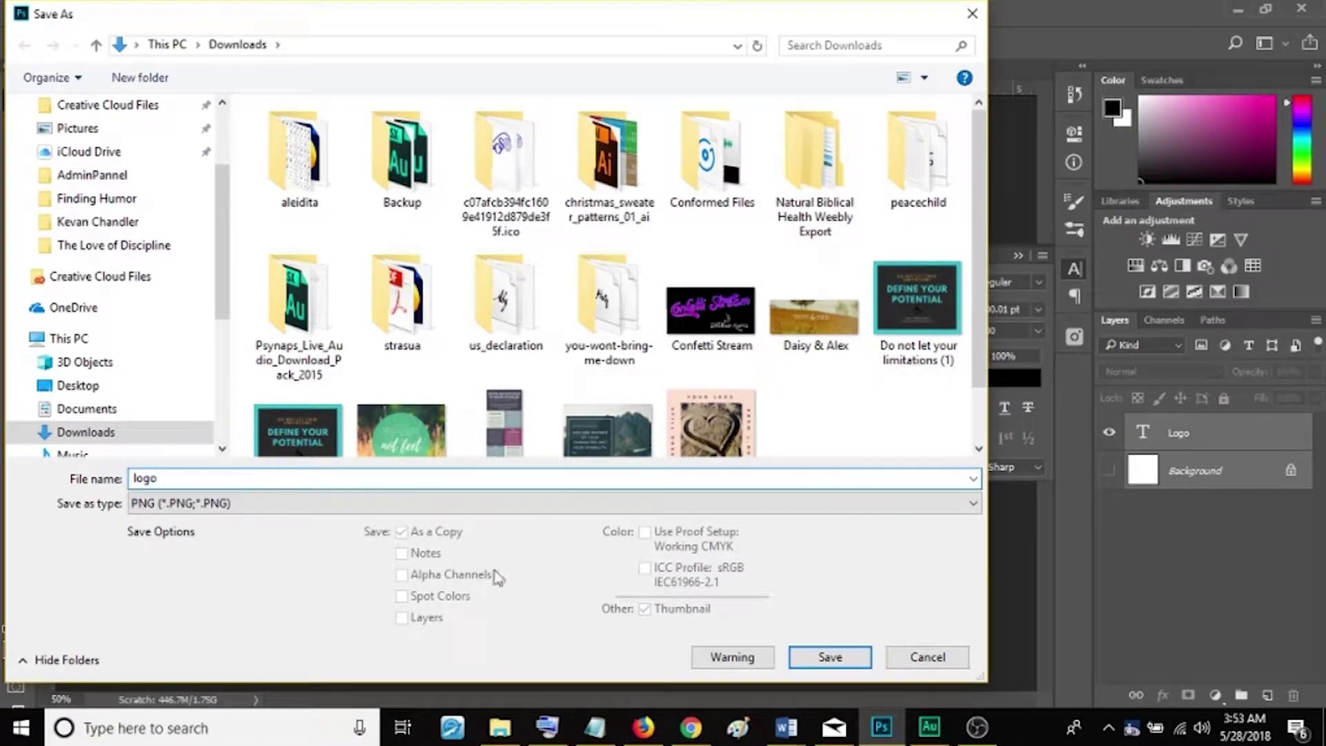
click(829, 658)
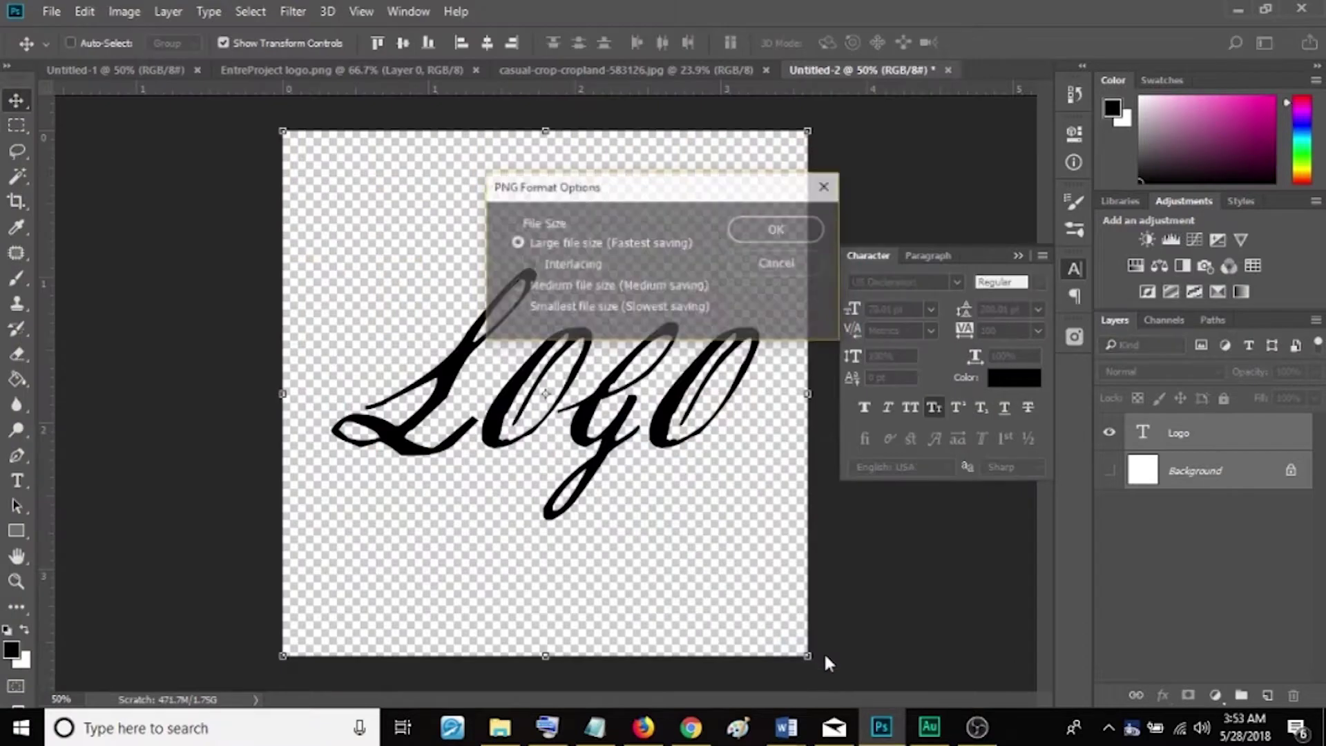
click(781, 232)
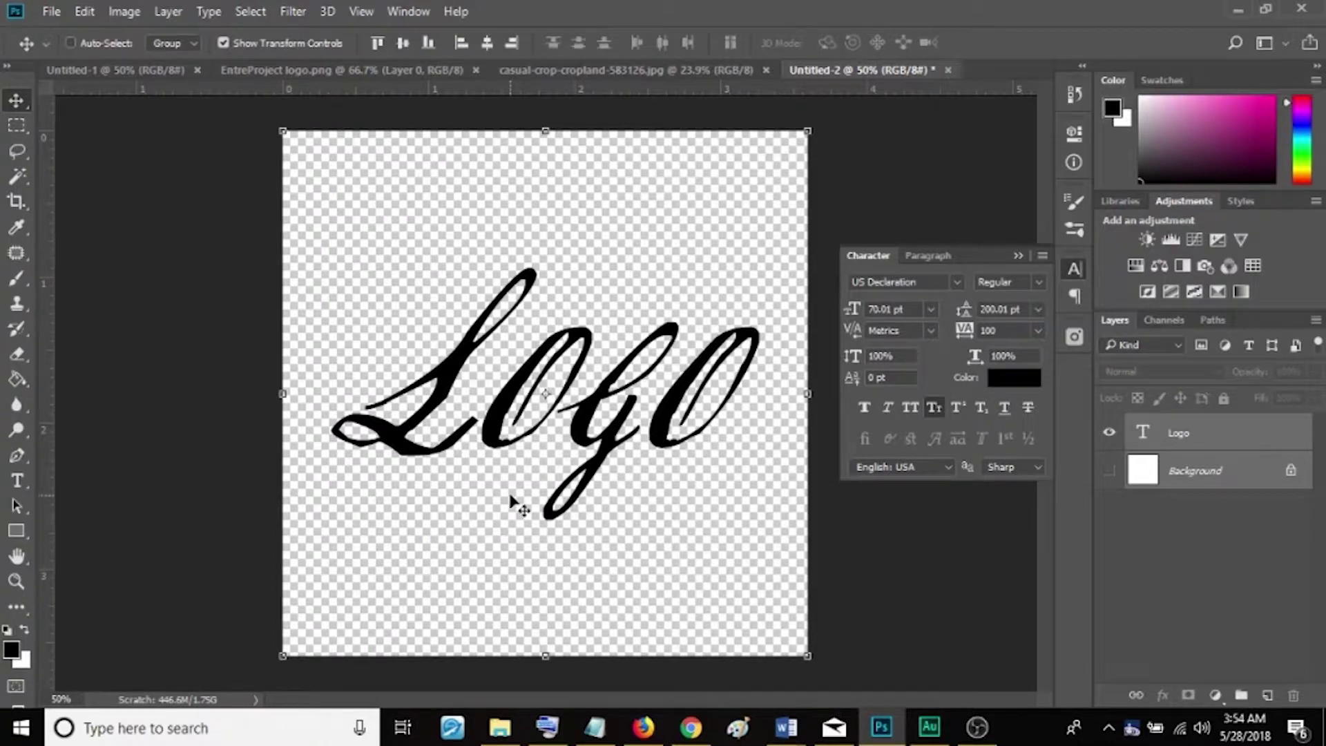
- Switch to the casual-crop-cropland-583126.jpg document, collapse the character settings and examine the Hurley print on the shirt up close
click(568, 70)
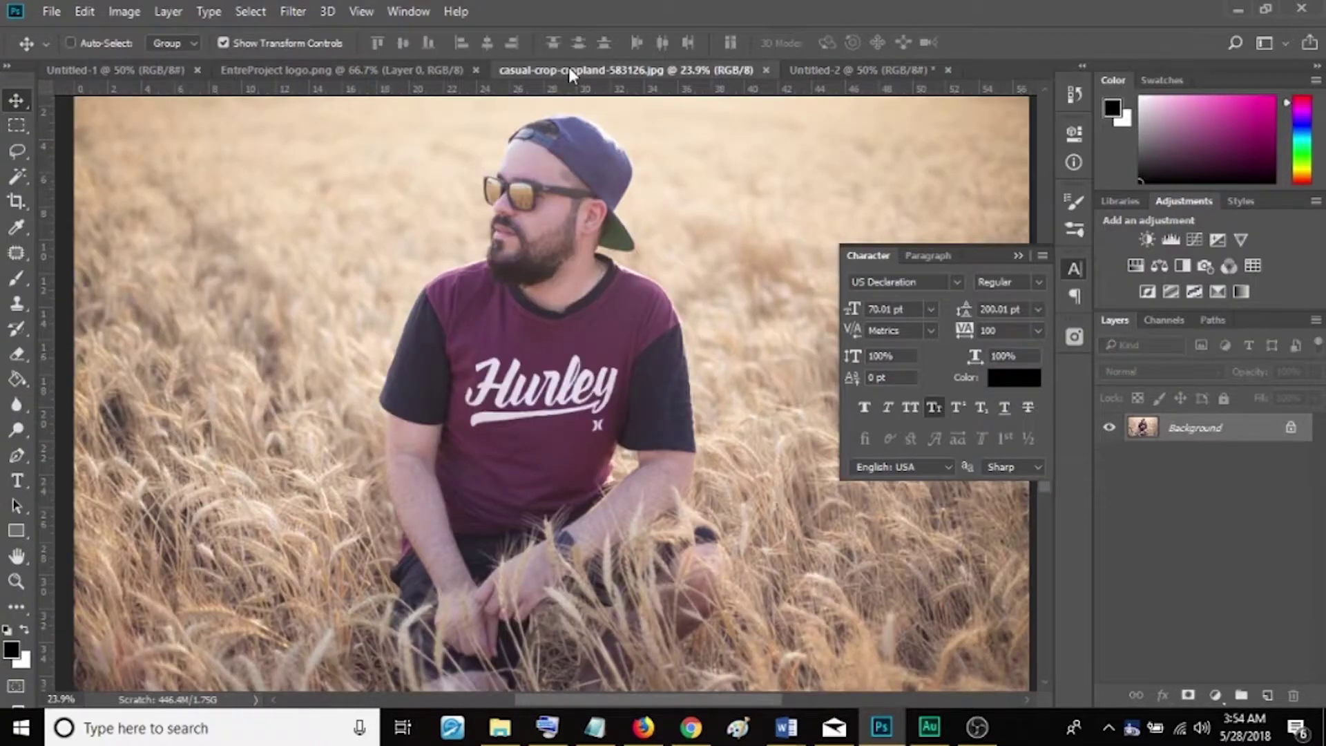
click(1017, 257)
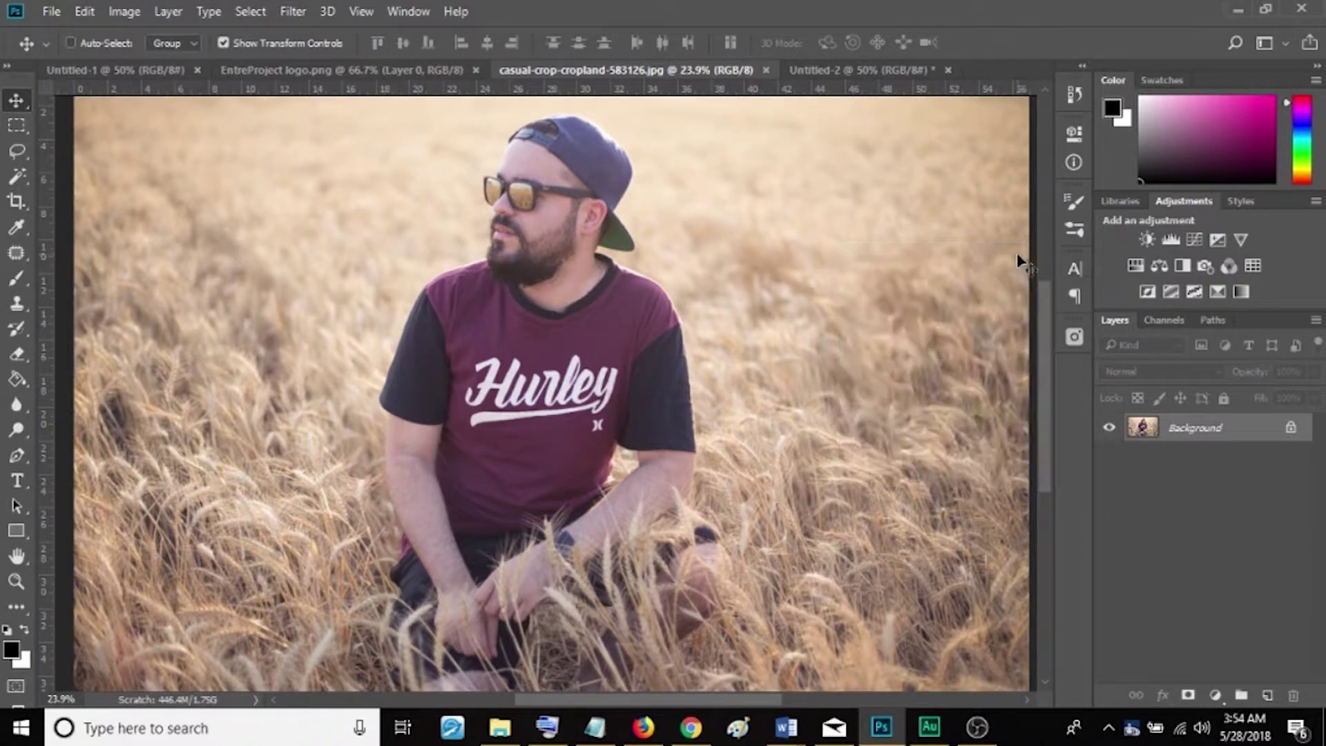
click(16, 581)
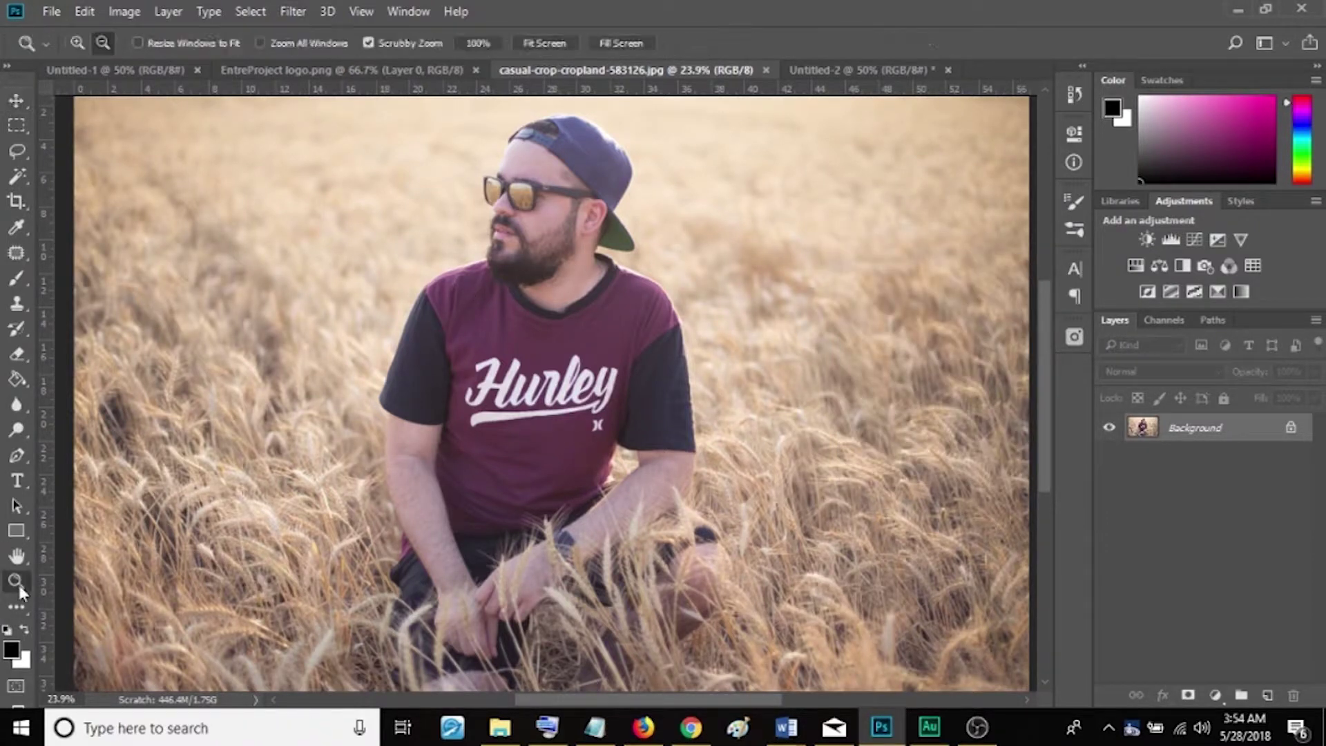
drag(539, 383, 663, 404)
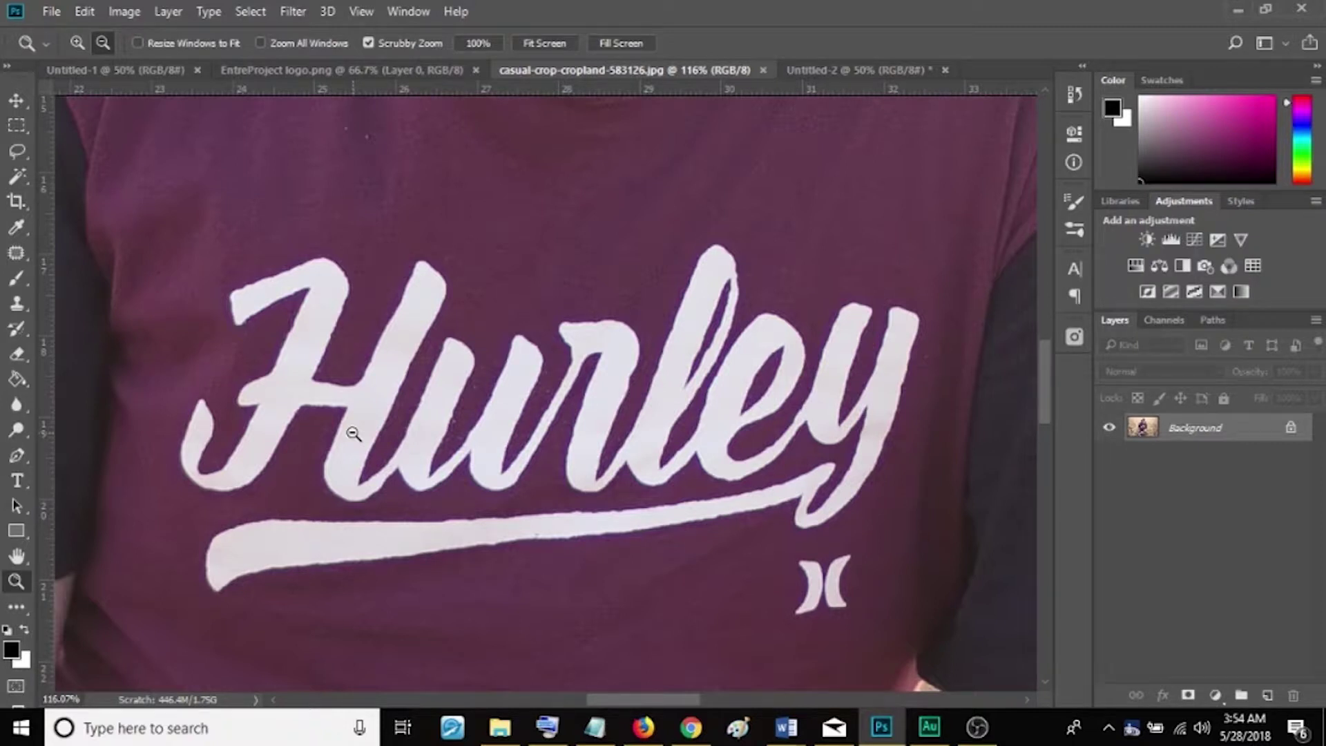
drag(407, 429, 491, 407)
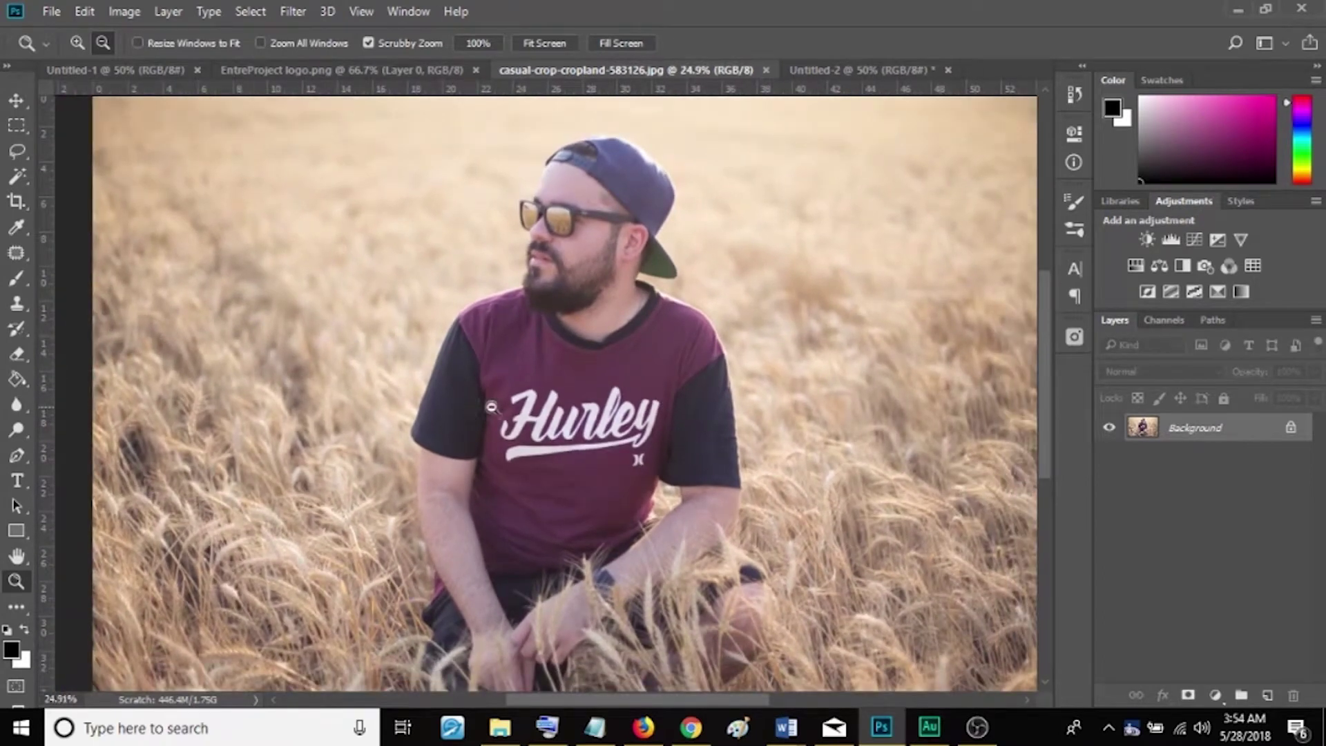
drag(605, 411, 682, 425)
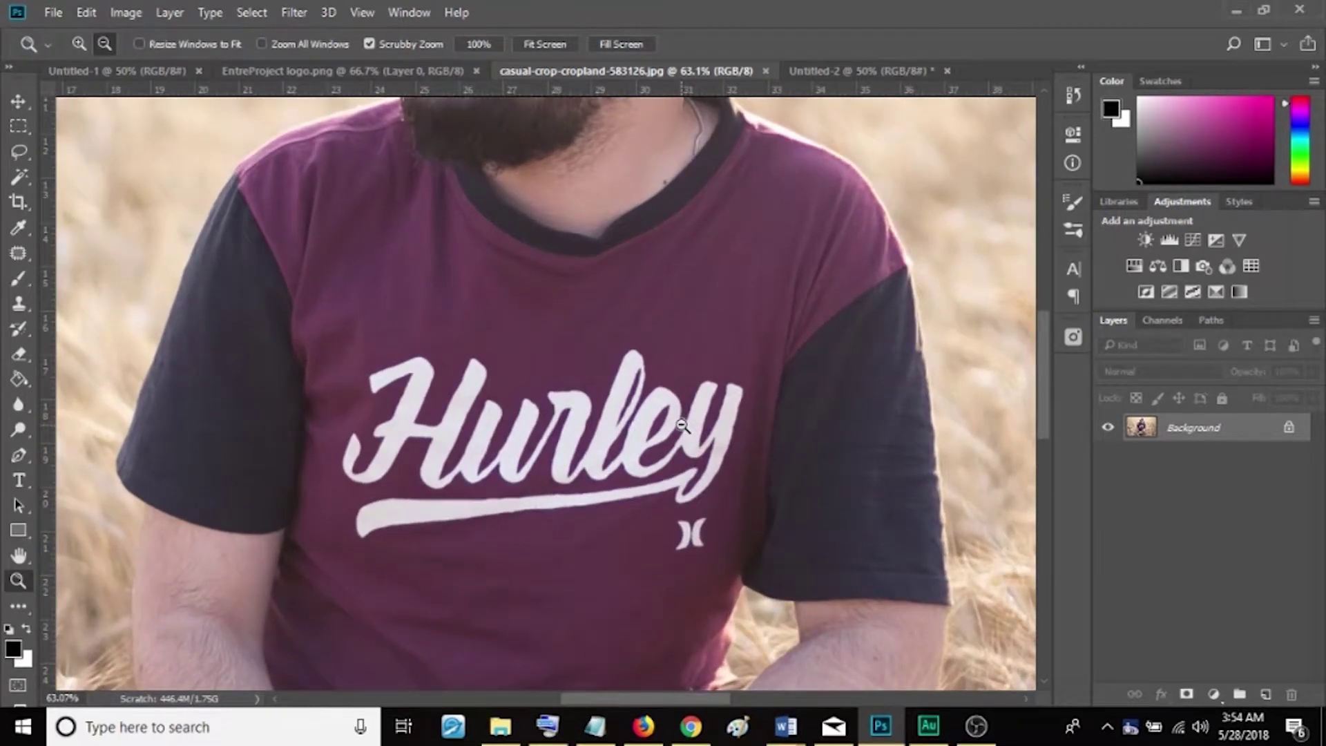
- Activate the Patch tool for retouching the print on the shirt
drag(1041, 345, 1042, 384)
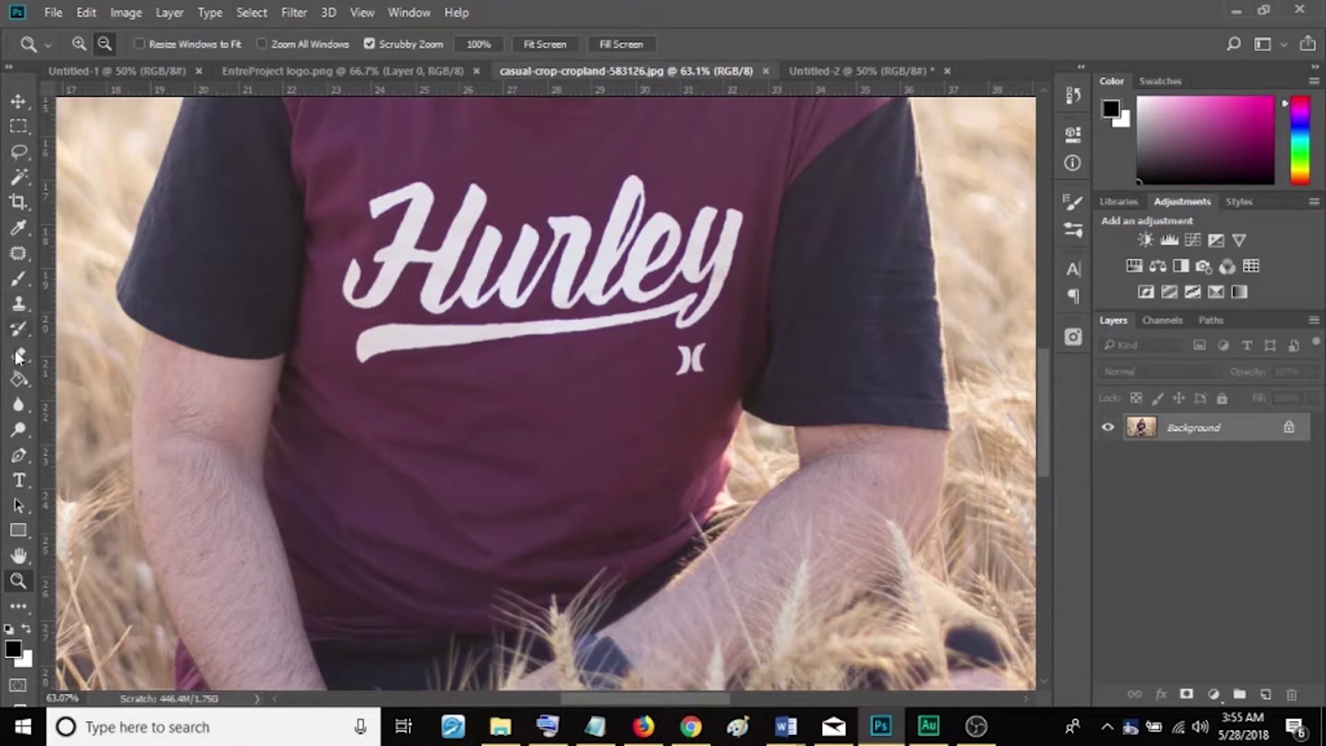
click(18, 254)
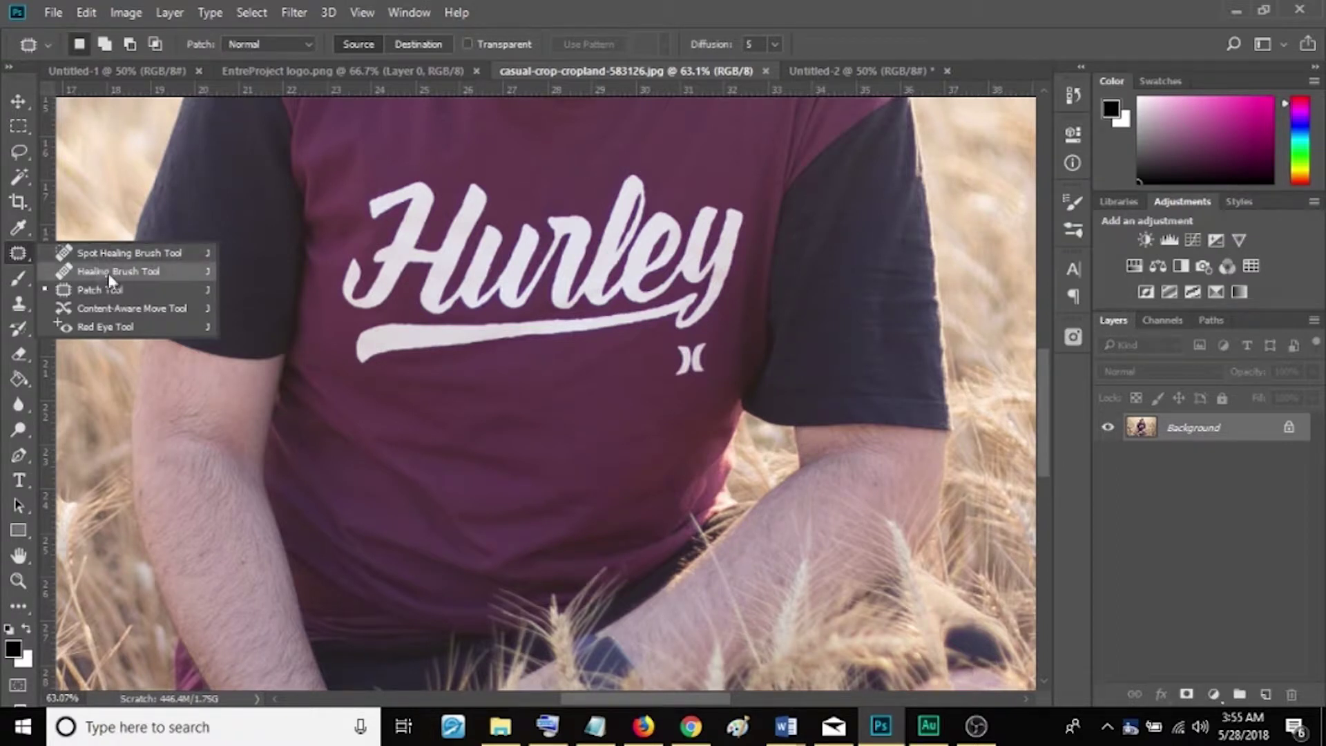
drag(23, 254, 55, 257)
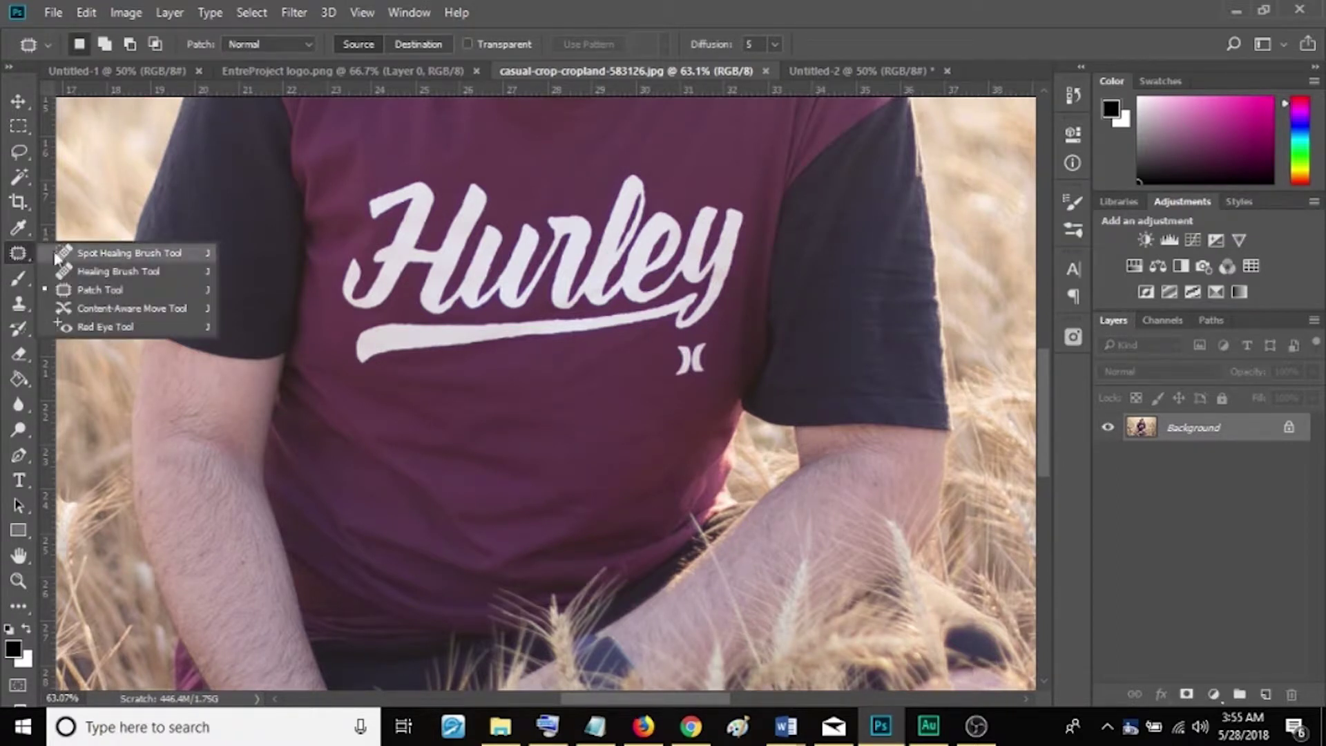
click(102, 288)
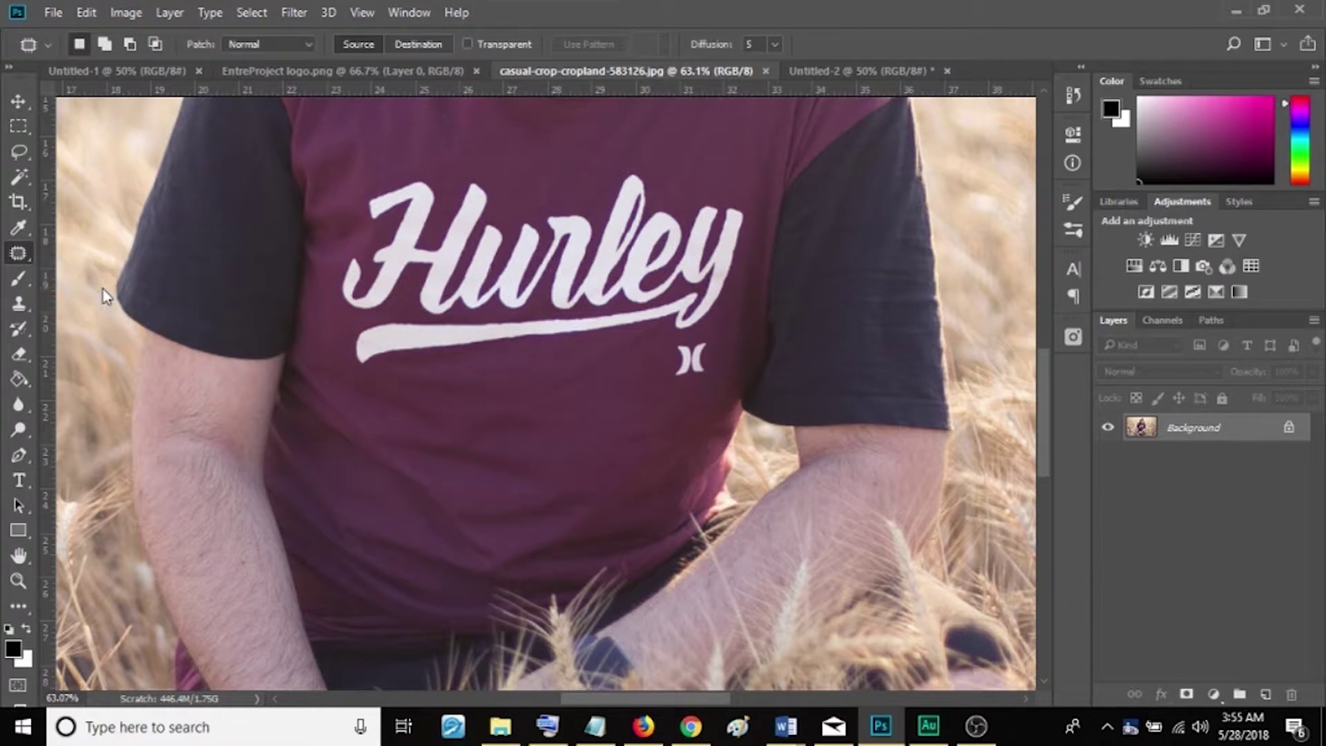
- Unlock the Background layer of the shirt photo and duplicate it within the same document
click(1289, 428)
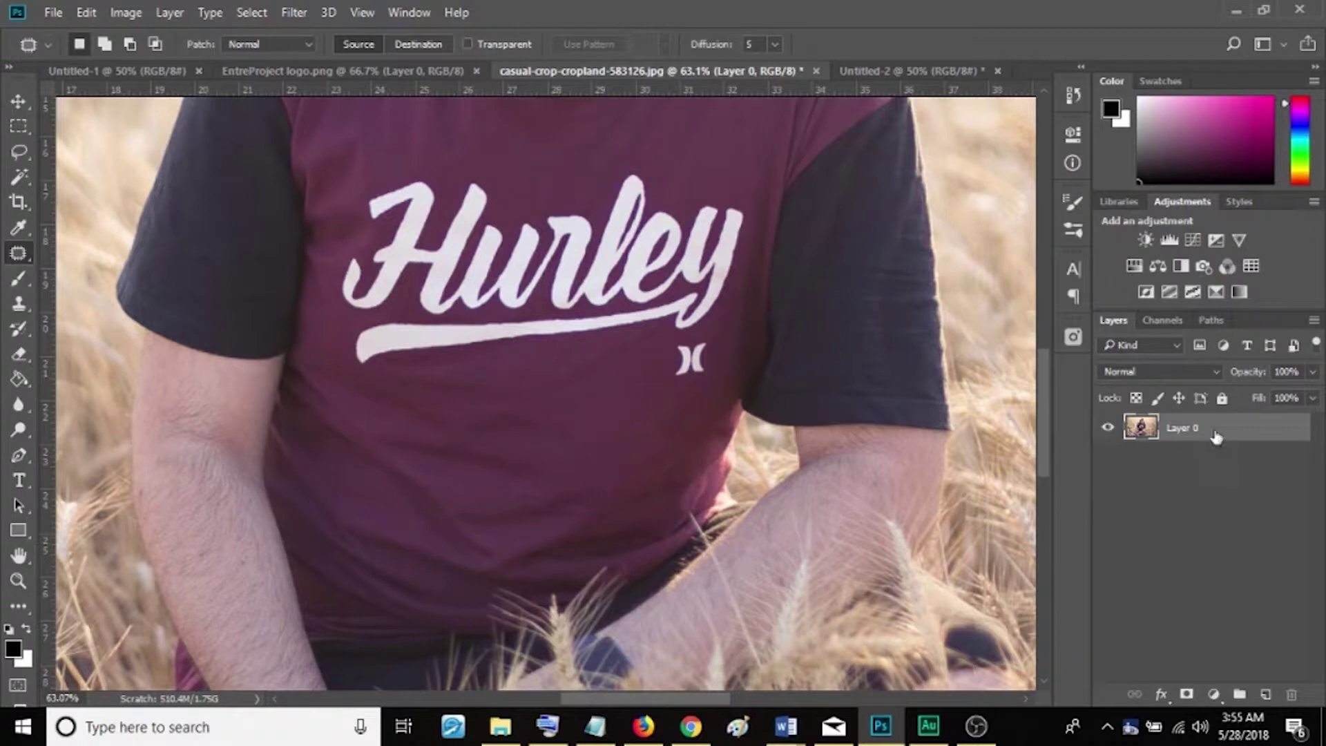
right_click(1244, 428)
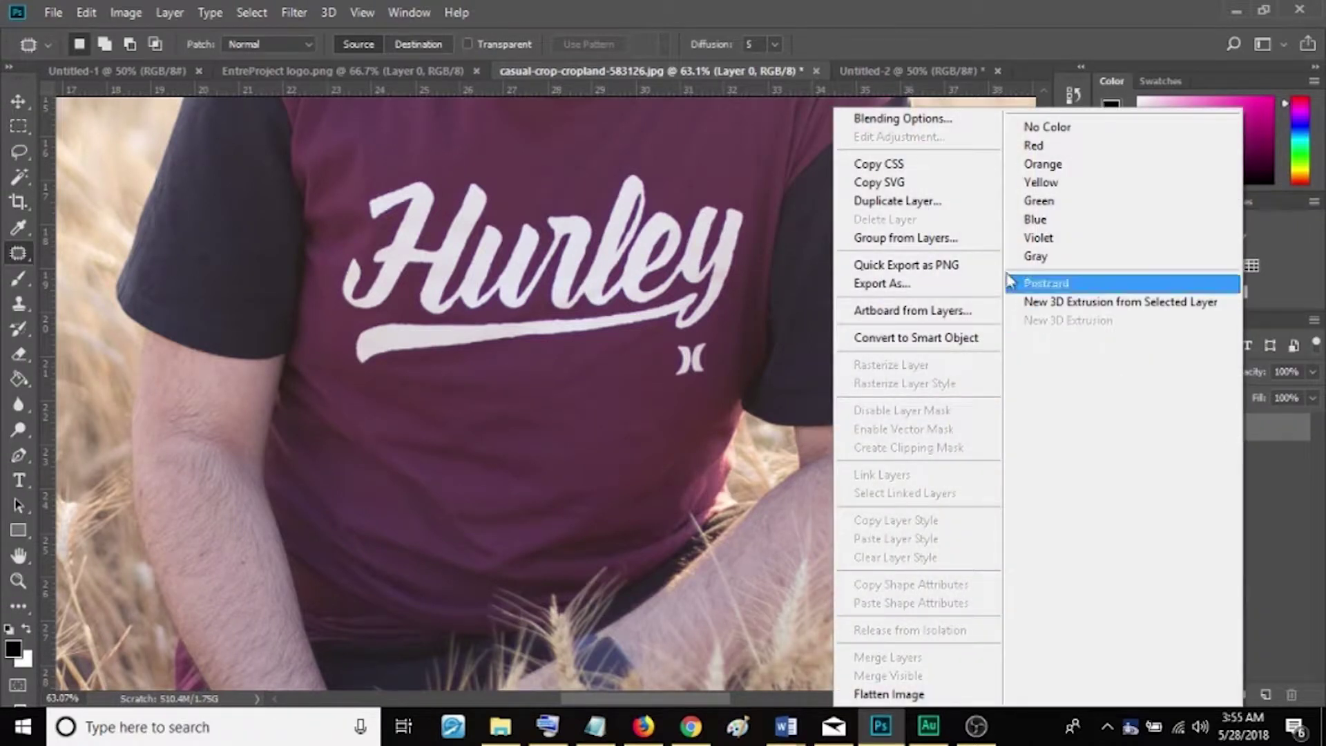
click(955, 201)
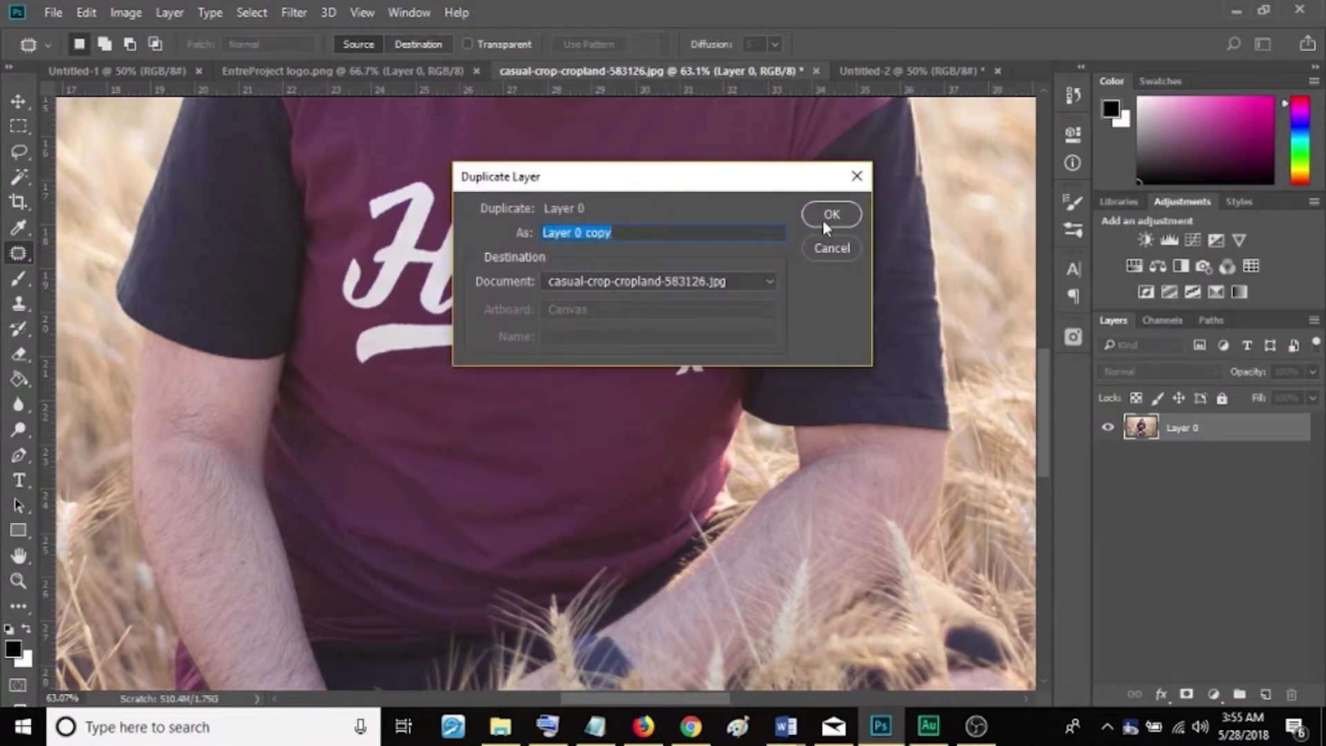
click(825, 218)
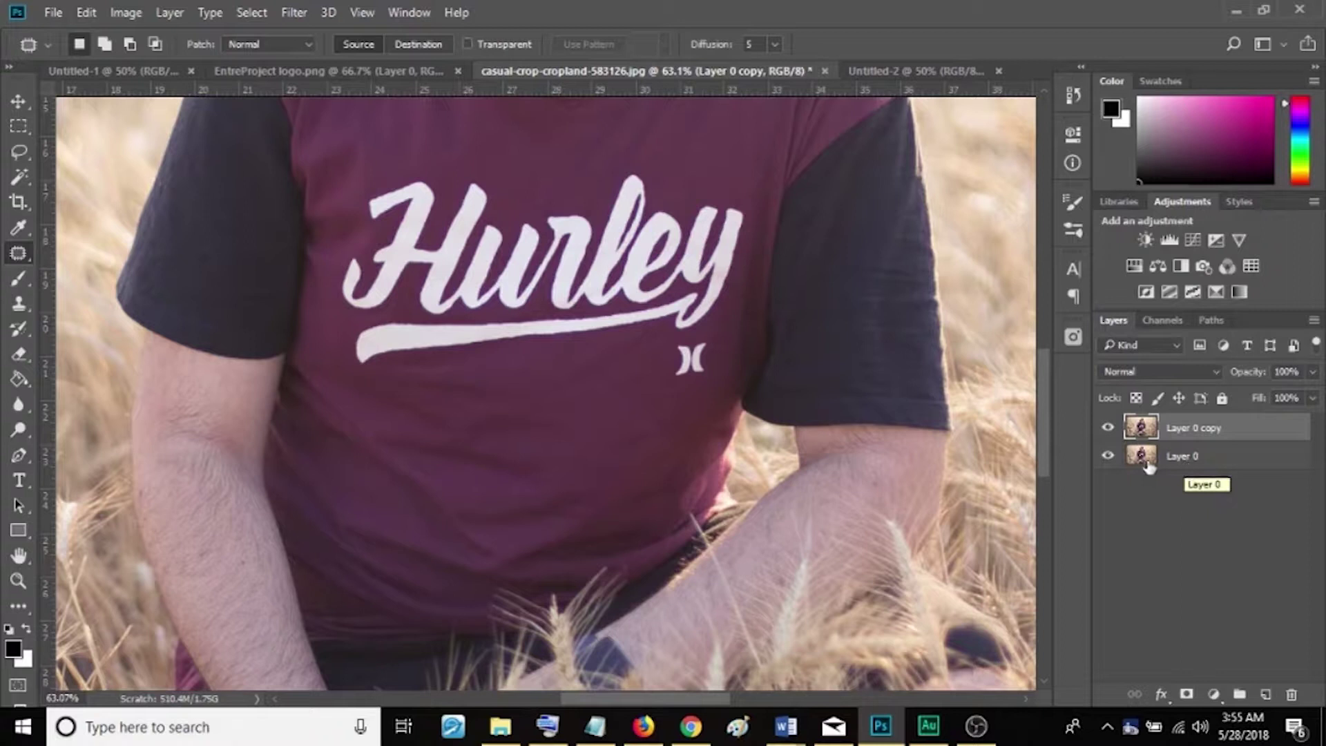
- Lock and hide the original Layer 0, and make Layer 0 copy the active layer
click(1213, 462)
click(1221, 396)
click(1107, 456)
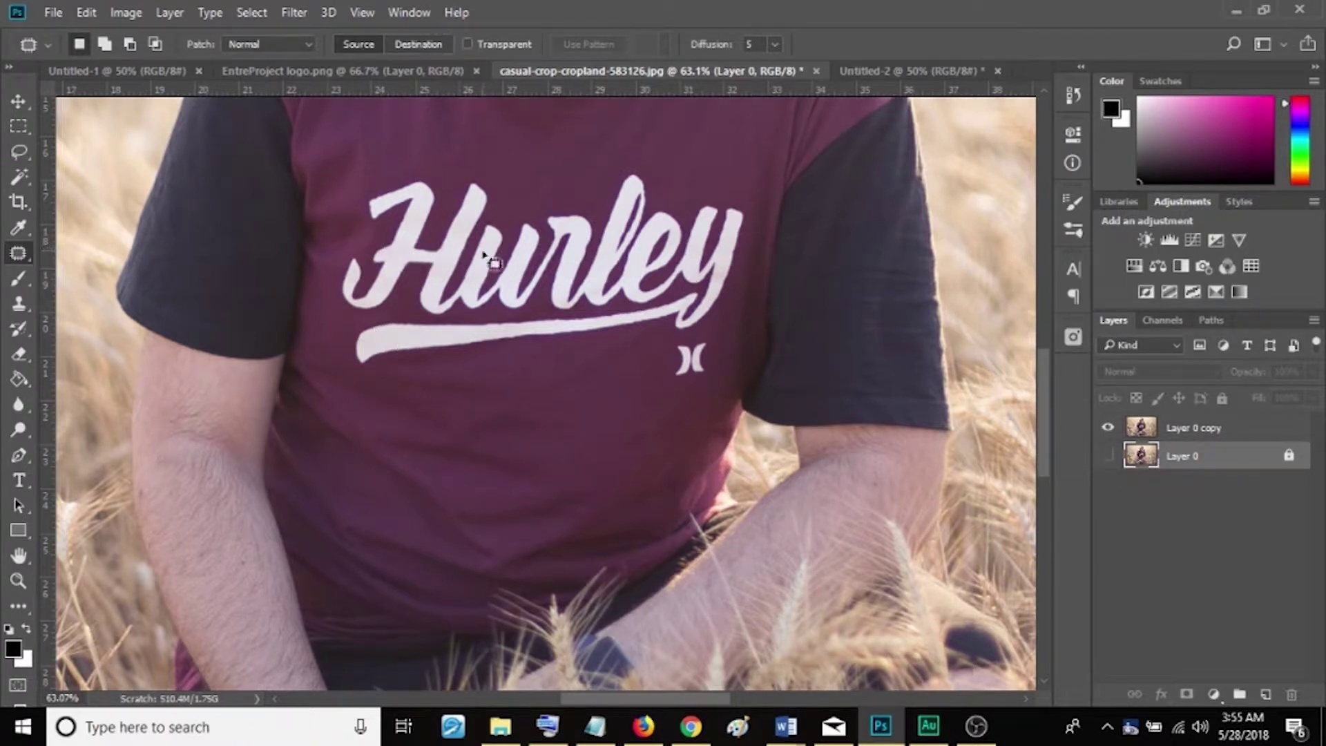
click(1143, 429)
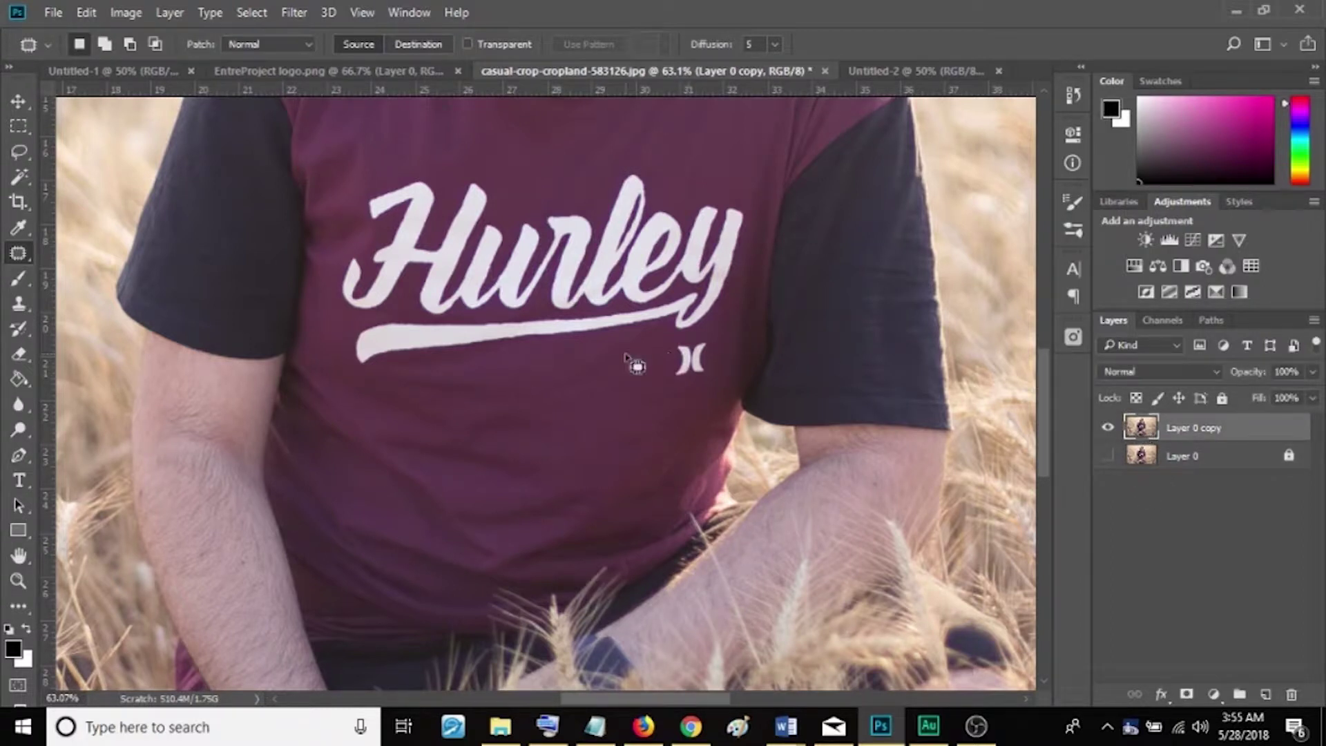
- Outline the small emblem below the Hurley lettering and patch it, trying forearm skin as the source before using plain shirt fabric beneath it
mouse_move(686, 340)
mouse_down()
mouse_move(671, 376)
mouse_move(718, 386)
mouse_move(720, 350)
mouse_move(701, 336)
mouse_move(661, 383)
mouse_move(669, 420)
mouse_move(727, 427)
mouse_move(793, 390)
mouse_move(850, 465)
mouse_move(843, 498)
mouse_move(796, 559)
mouse_move(771, 580)
mouse_move(722, 577)
mouse_move(728, 556)
mouse_move(827, 502)
mouse_move(867, 423)
mouse_move(846, 366)
mouse_move(827, 362)
mouse_move(864, 376)
mouse_move(864, 414)
mouse_up()
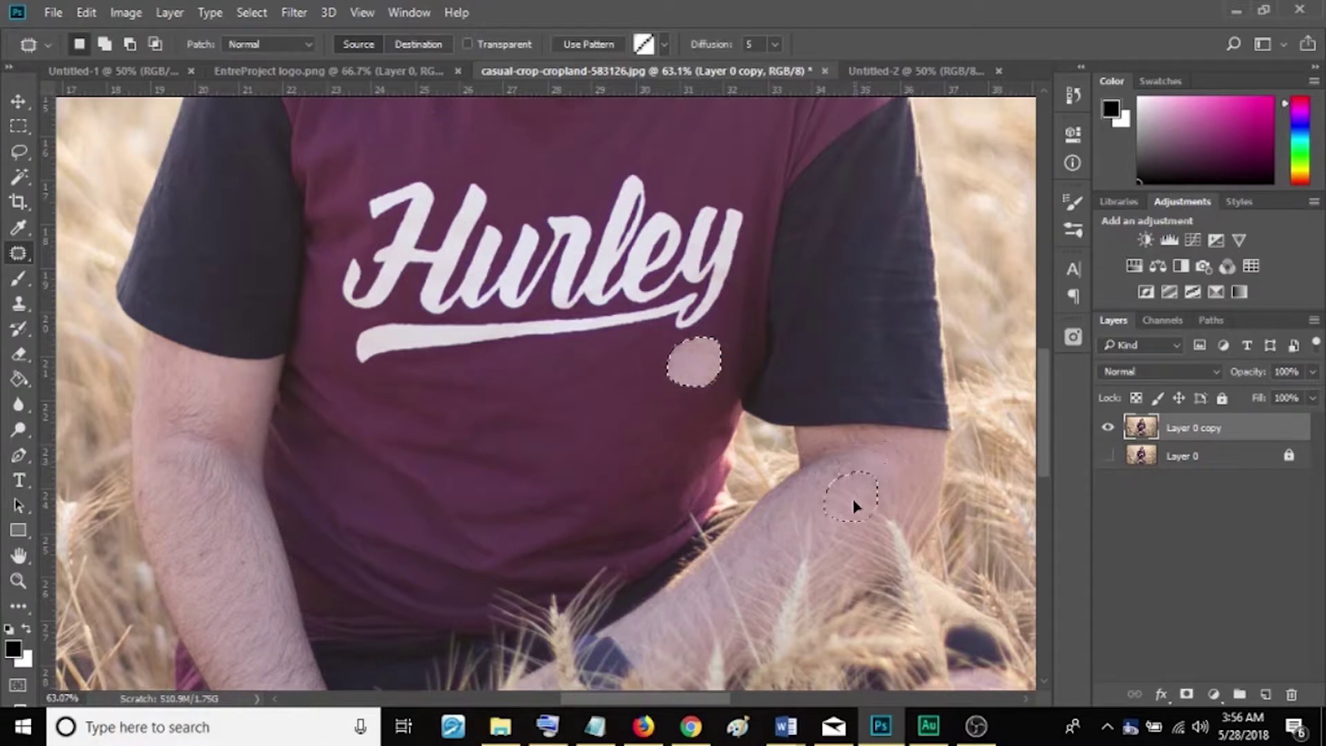
key(ctrl+d)
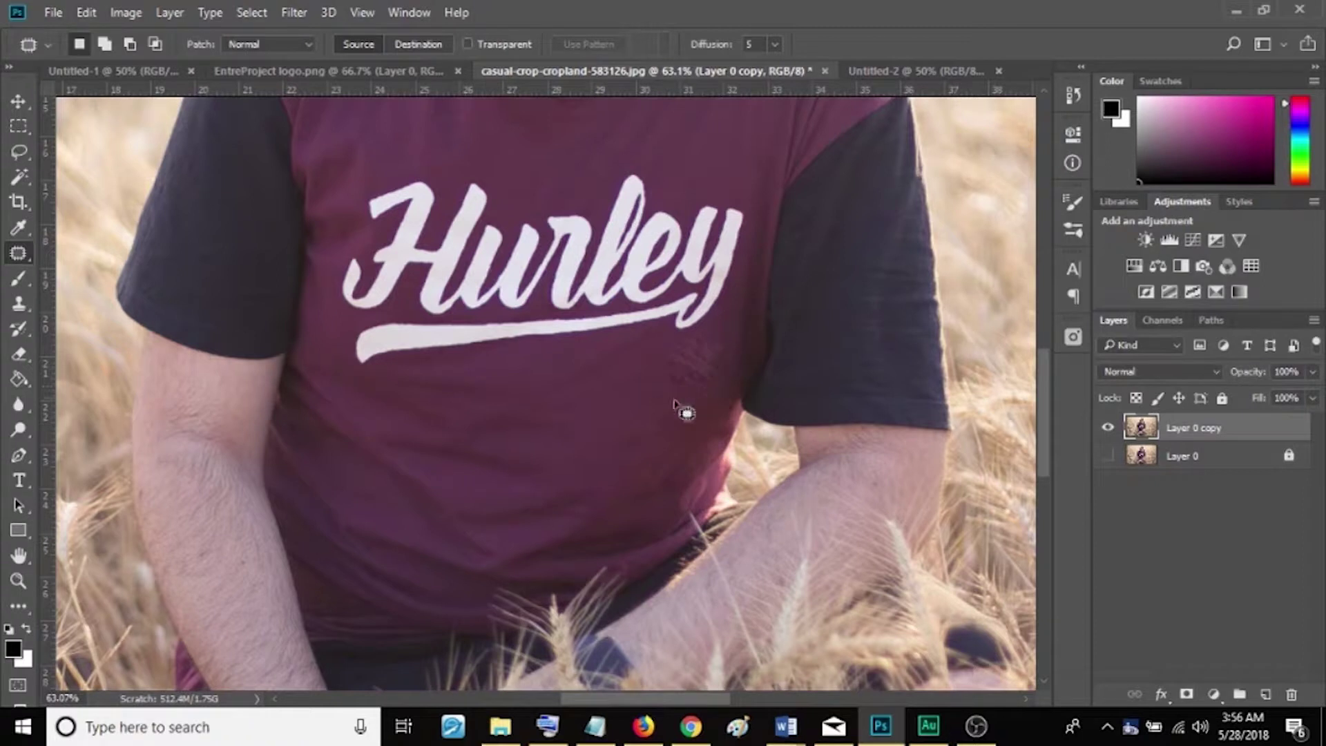
click(87, 12)
click(134, 27)
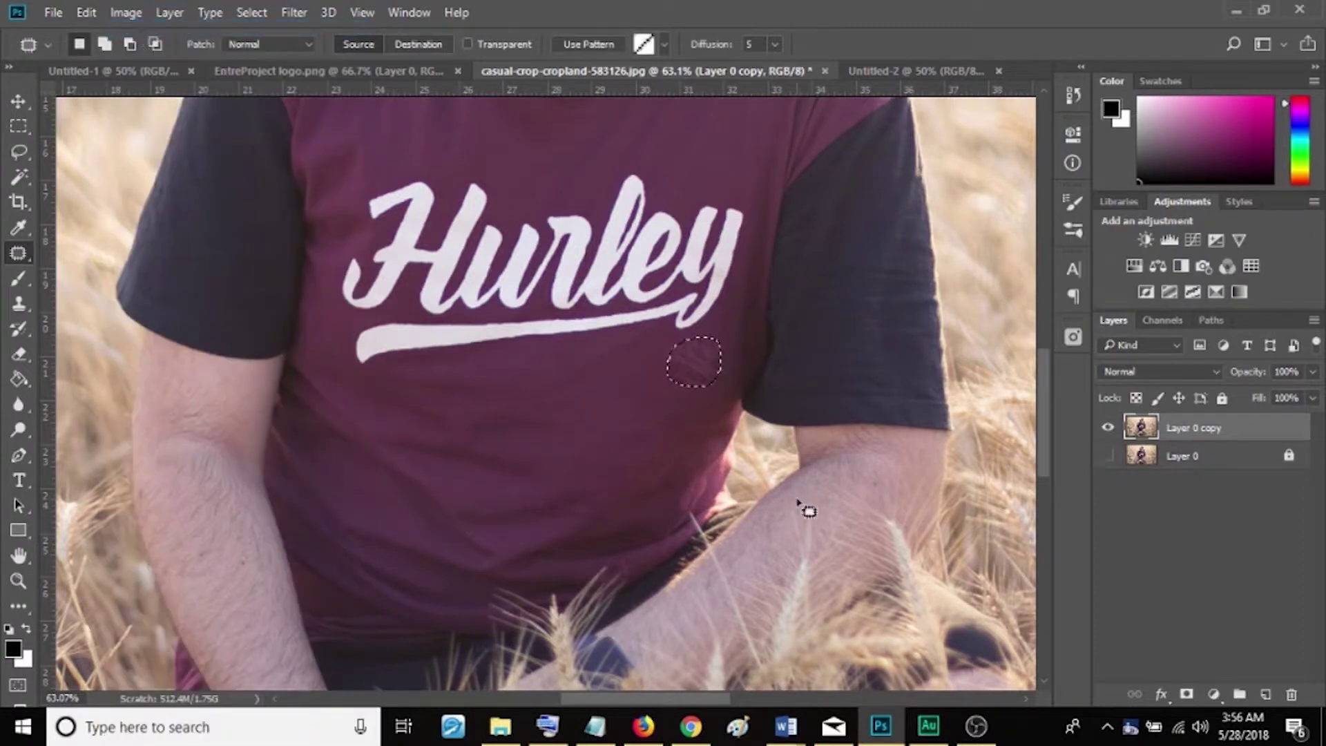
drag(695, 372, 642, 441)
key(ctrl+d)
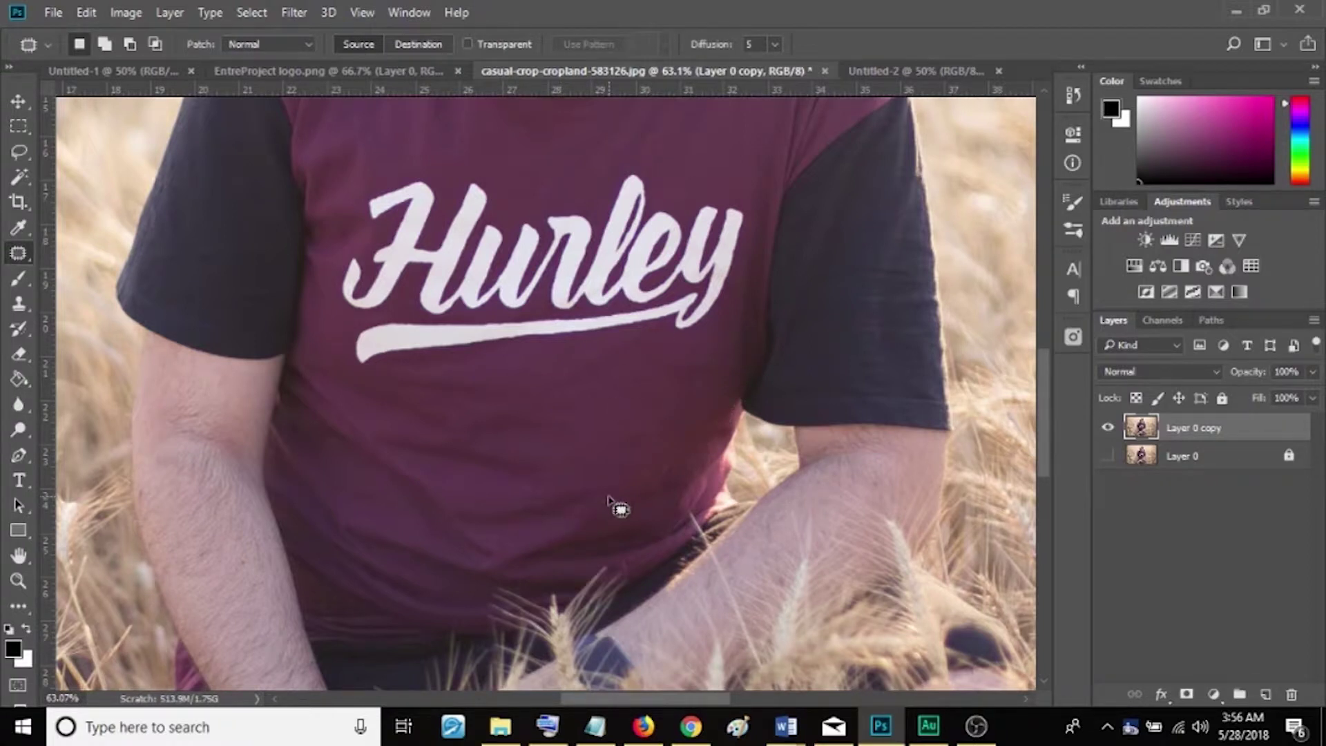
- Outline the whole Hurley lettering with its underline and patch it with plain fabric from lower on the shirt
mouse_move(710, 198)
mouse_down()
mouse_move(678, 205)
mouse_move(643, 169)
mouse_move(558, 203)
mouse_move(508, 202)
mouse_move(465, 177)
mouse_move(400, 177)
mouse_move(358, 203)
mouse_move(357, 250)
mouse_move(339, 275)
mouse_move(344, 351)
mouse_move(352, 367)
mouse_move(413, 373)
mouse_move(687, 340)
mouse_move(718, 328)
mouse_move(738, 287)
mouse_move(747, 208)
mouse_move(701, 200)
mouse_up()
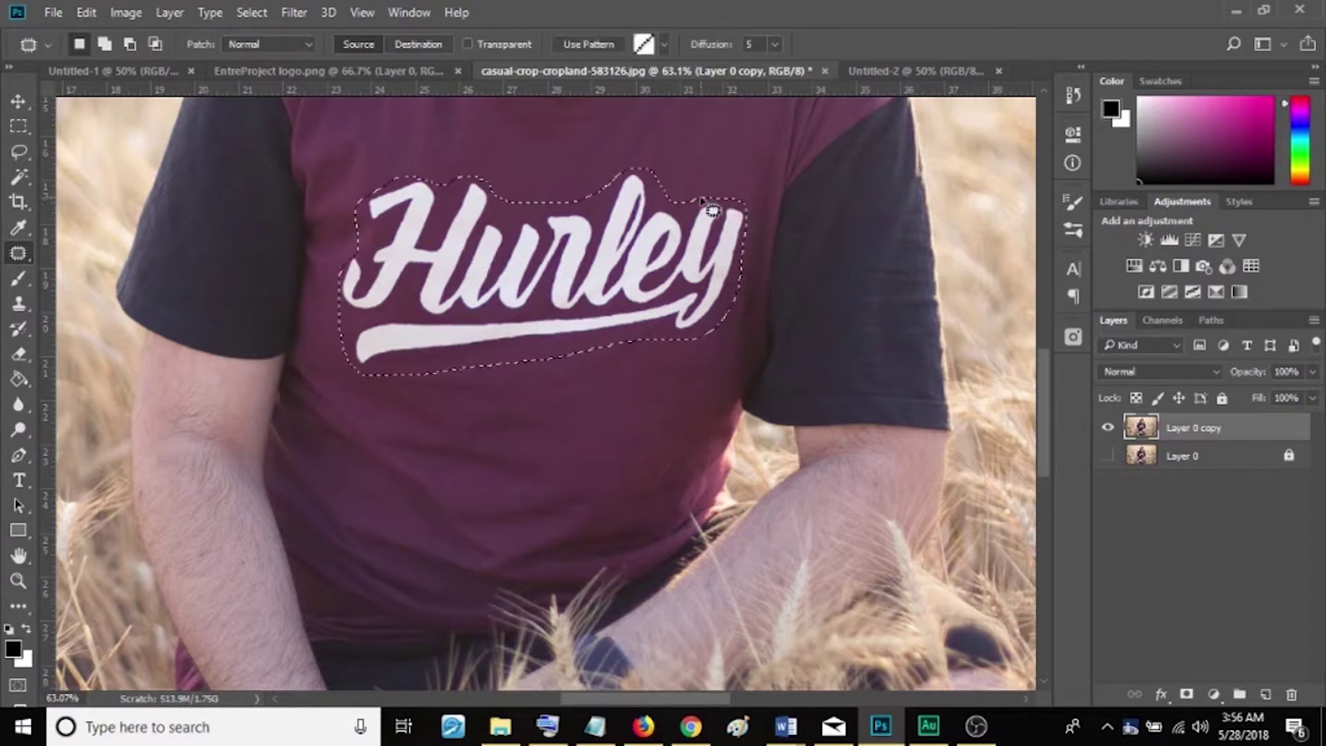
drag(656, 245, 605, 435)
key(ctrl+d)
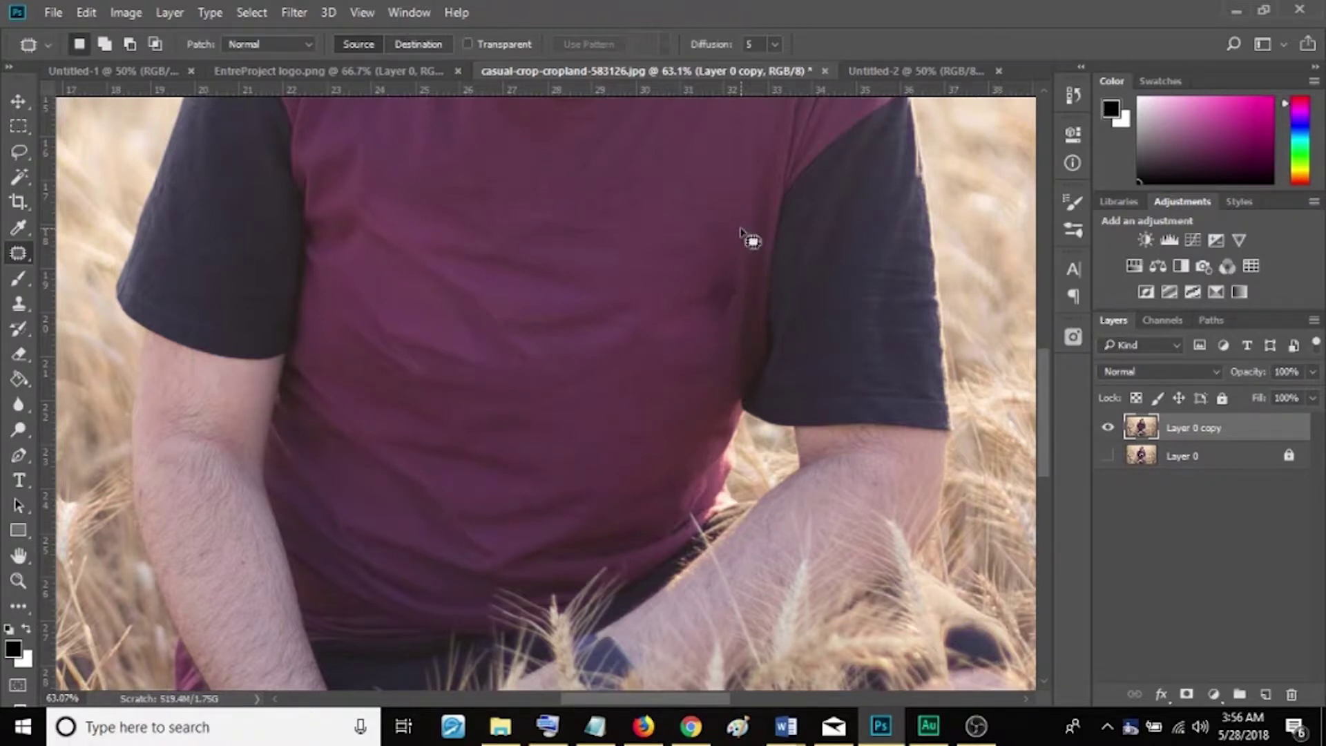
- Patch the dark smudge left beside the sleeve where the lettering ended, using clean shirt fabric from below
mouse_move(740, 230)
mouse_down()
mouse_move(697, 302)
mouse_move(714, 331)
mouse_move(748, 313)
mouse_move(757, 280)
mouse_move(755, 237)
mouse_move(742, 230)
mouse_up()
drag(676, 366, 651, 405)
click(681, 373)
click(18, 312)
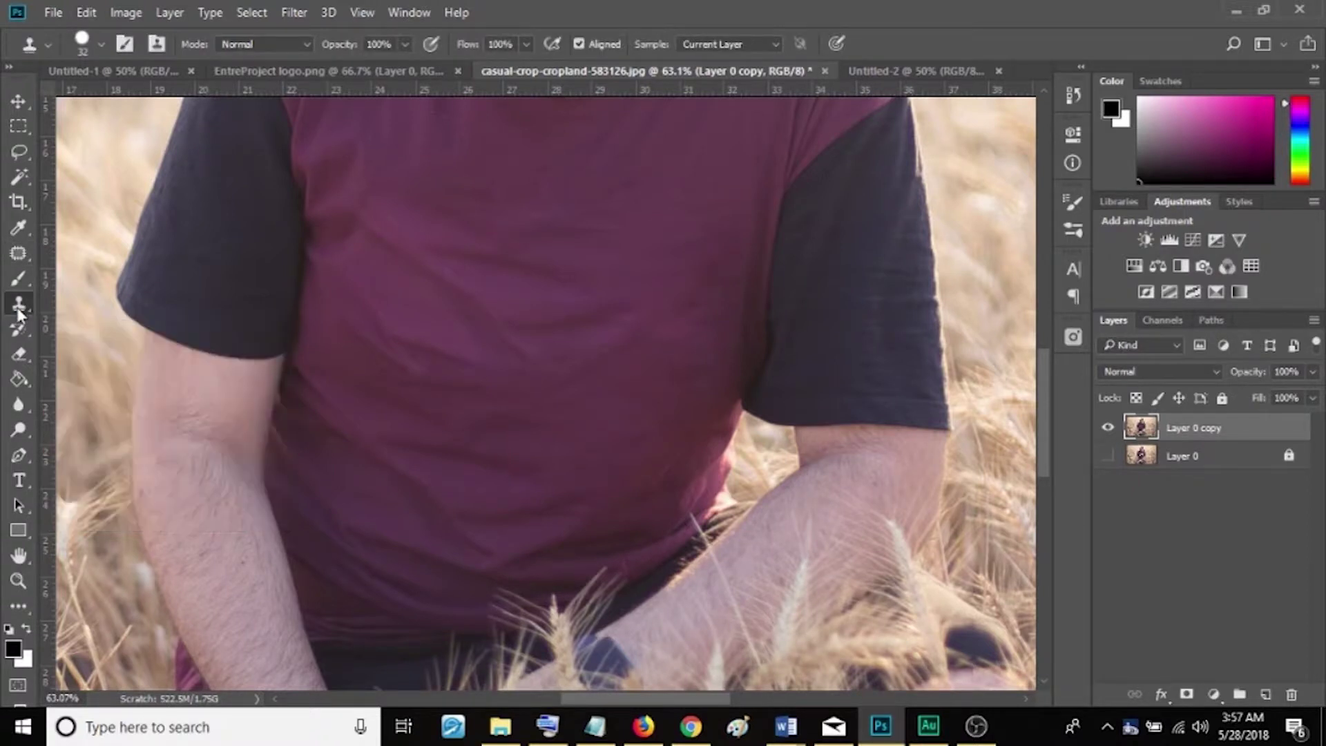
right_click(19, 312)
click(101, 304)
- Patch the uneven creases left across the chest where the lettering was, using smoother fabric from lower on the shirt
click(19, 254)
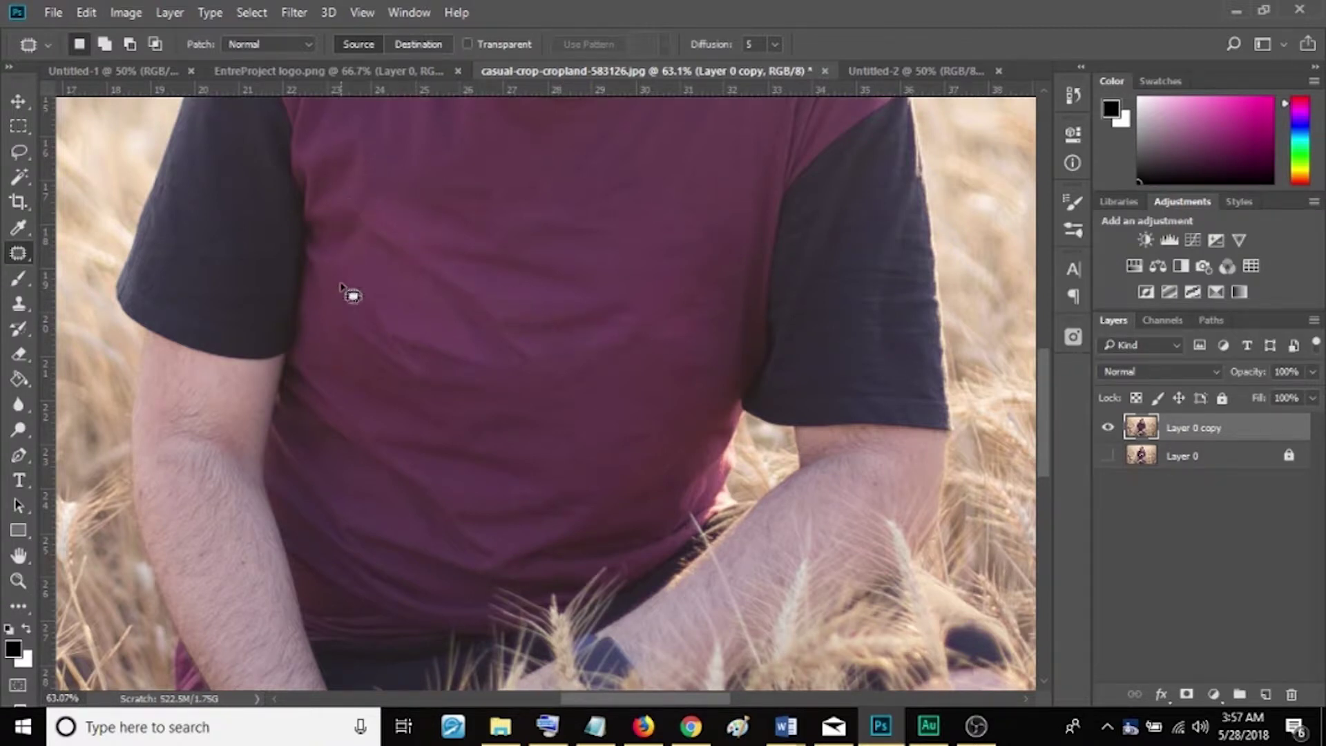
mouse_move(354, 252)
mouse_down()
mouse_move(332, 327)
mouse_move(374, 370)
mouse_move(453, 380)
mouse_move(485, 361)
mouse_move(483, 342)
mouse_move(344, 257)
mouse_up()
drag(405, 339, 591, 464)
key(ctrl+d)
mouse_move(522, 364)
mouse_down()
mouse_move(365, 242)
mouse_move(362, 185)
mouse_move(406, 181)
mouse_move(602, 259)
mouse_move(619, 289)
mouse_move(594, 337)
mouse_move(517, 361)
mouse_up()
drag(479, 290, 482, 417)
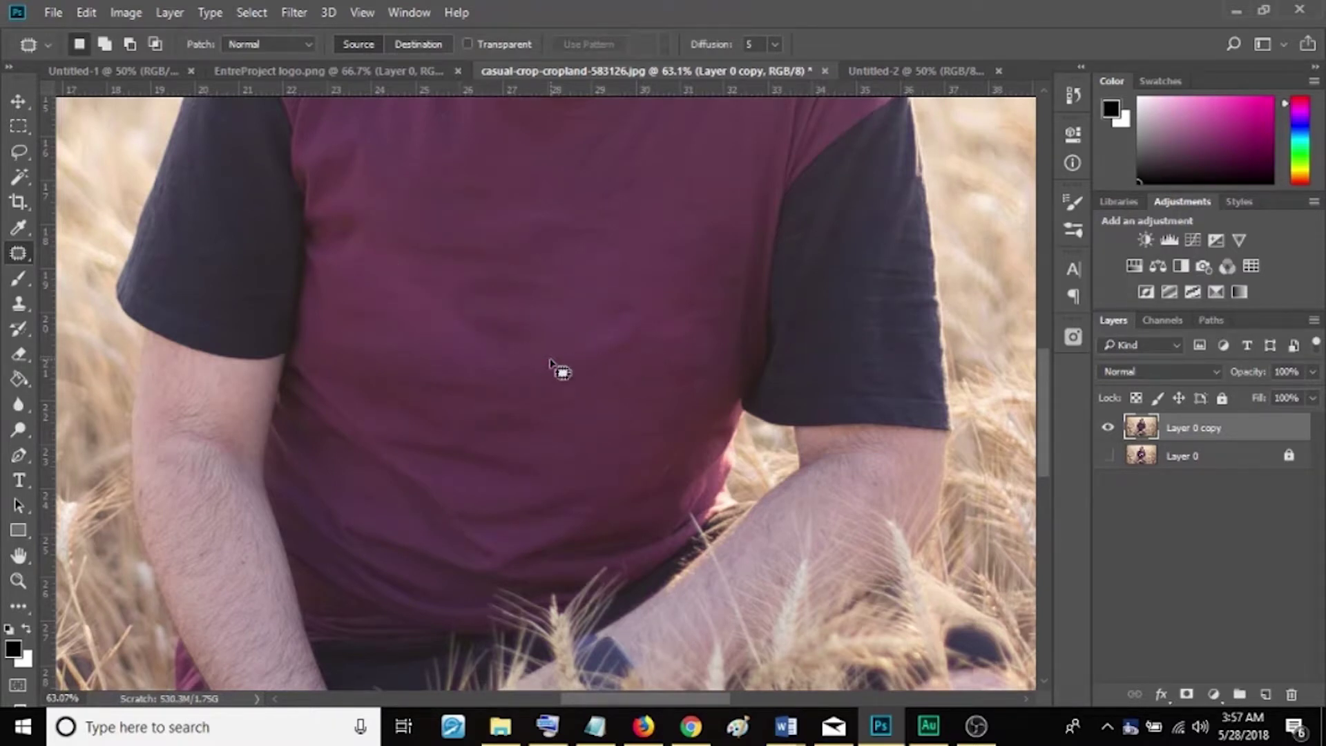
- Check the retouched shirt at different magnifications and patch the remaining blemish in the middle of the chest
click(18, 581)
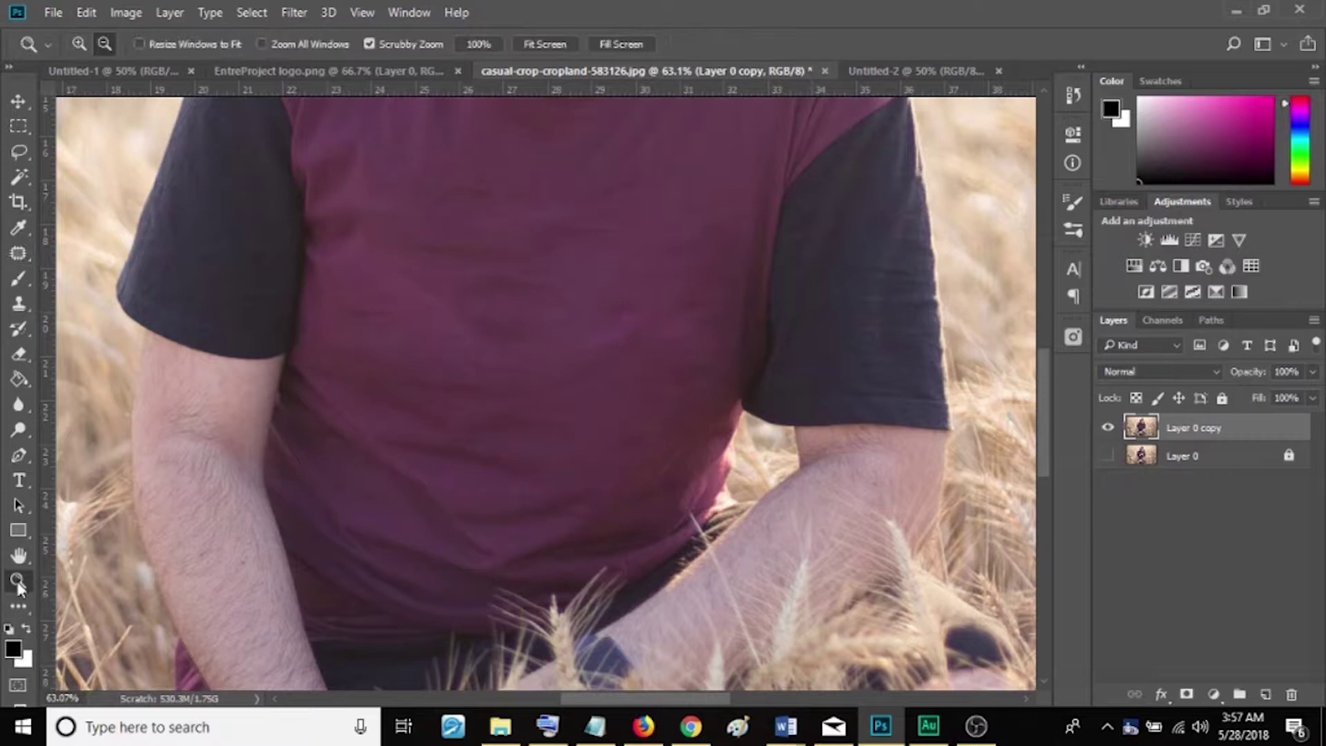
drag(615, 277, 532, 281)
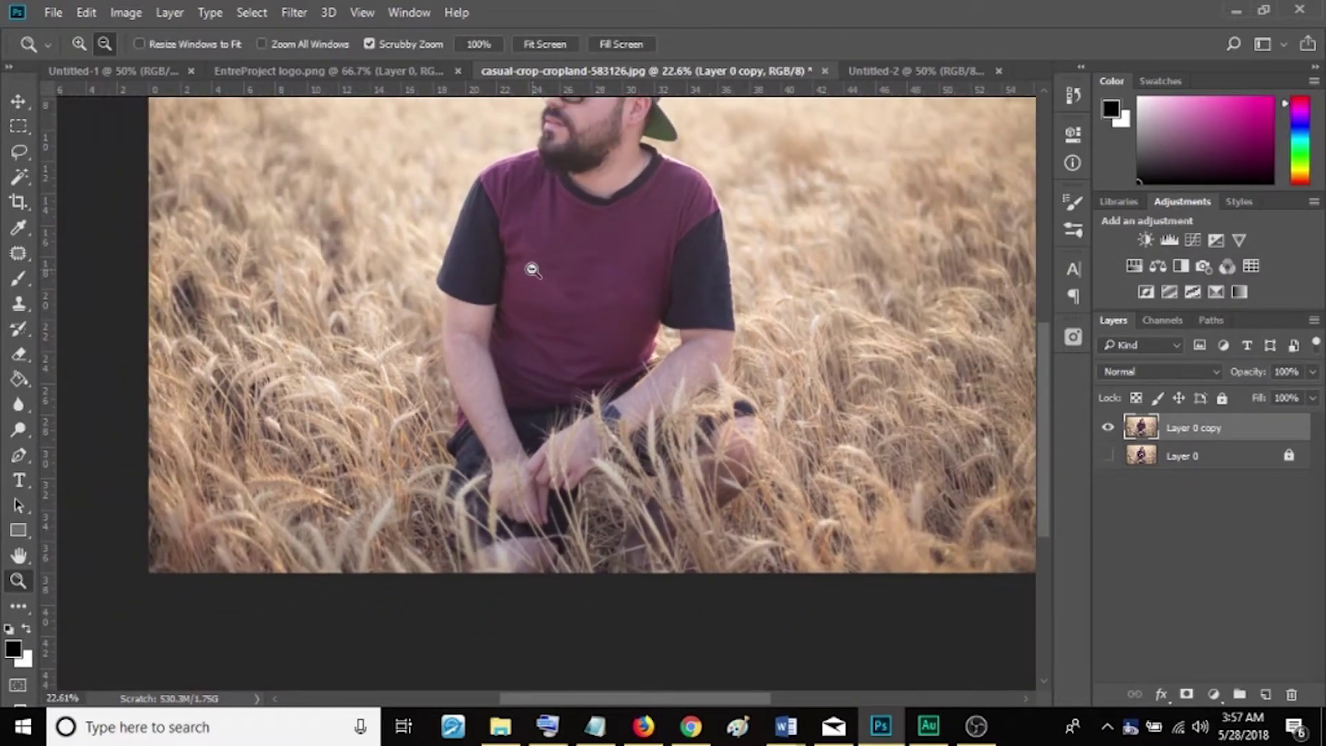
drag(624, 214, 606, 305)
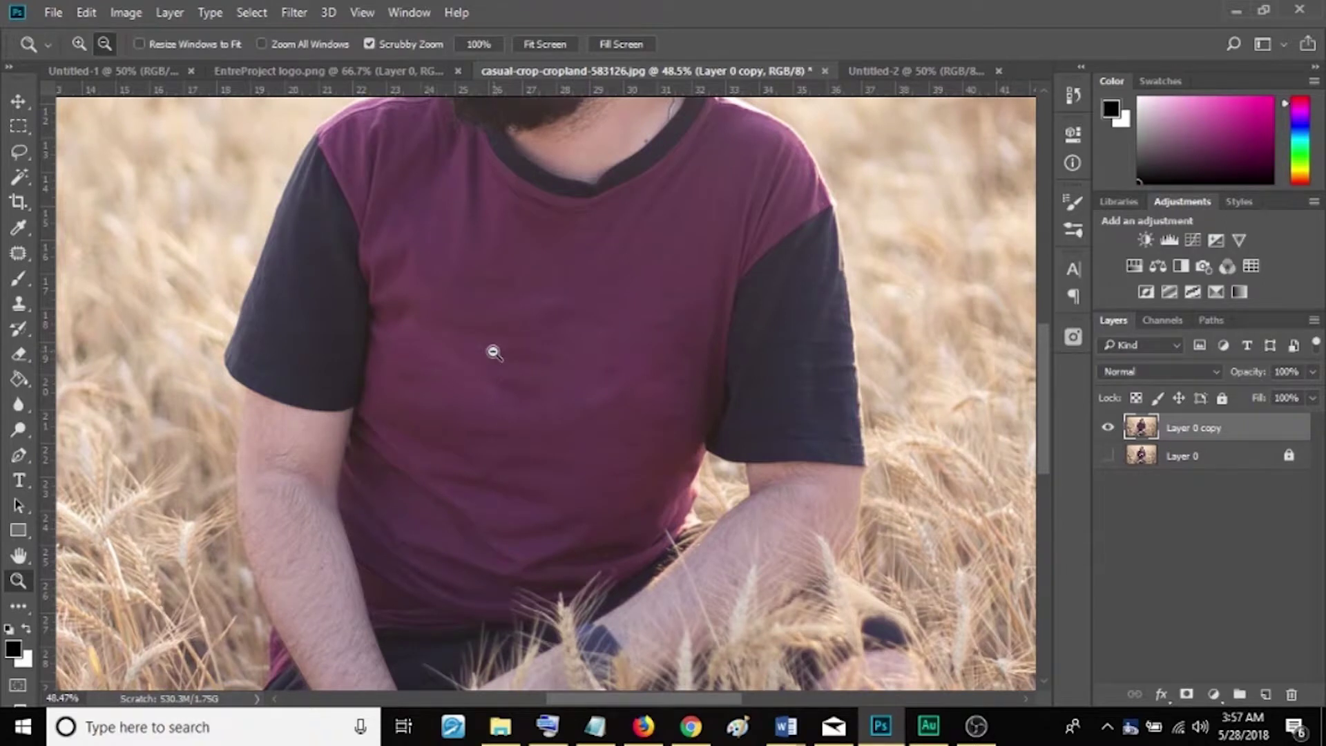
mouse_move(560, 357)
mouse_down()
mouse_move(532, 346)
mouse_move(565, 346)
mouse_up()
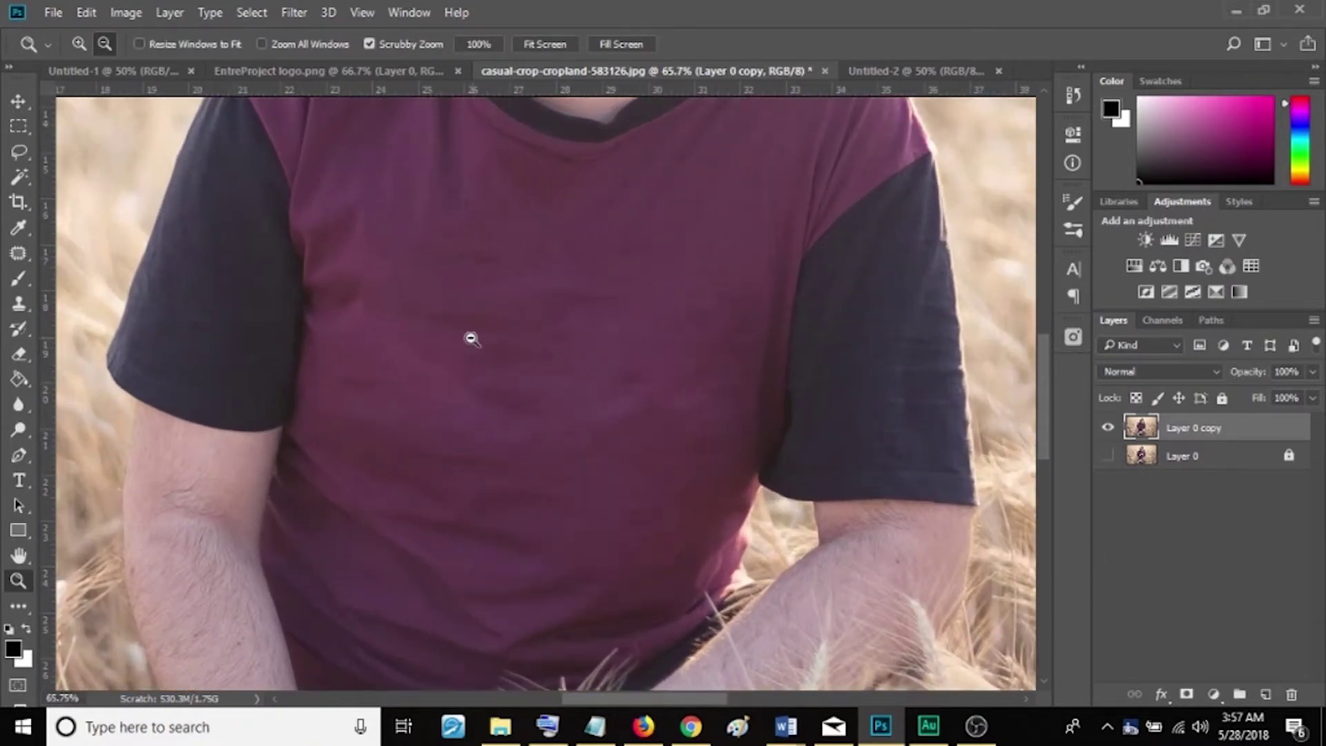
click(21, 255)
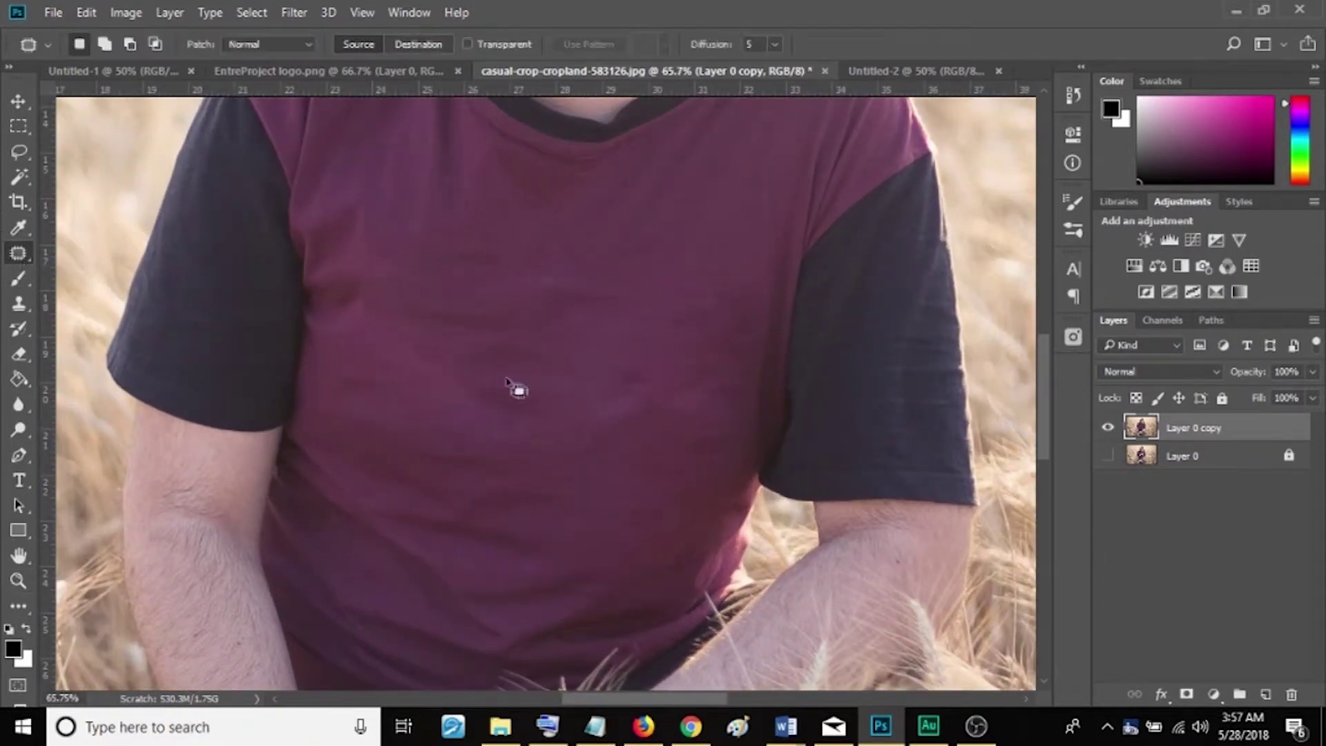
mouse_move(469, 338)
mouse_down()
mouse_move(383, 352)
mouse_move(483, 438)
mouse_move(570, 385)
mouse_move(495, 333)
mouse_move(447, 329)
mouse_move(565, 352)
mouse_up()
key(ctrl+d)
- Copy the EP logo from EntreProject logo.png into the casual-crop-cropland-583126.jpg document, placing it over the man's torso
click(366, 70)
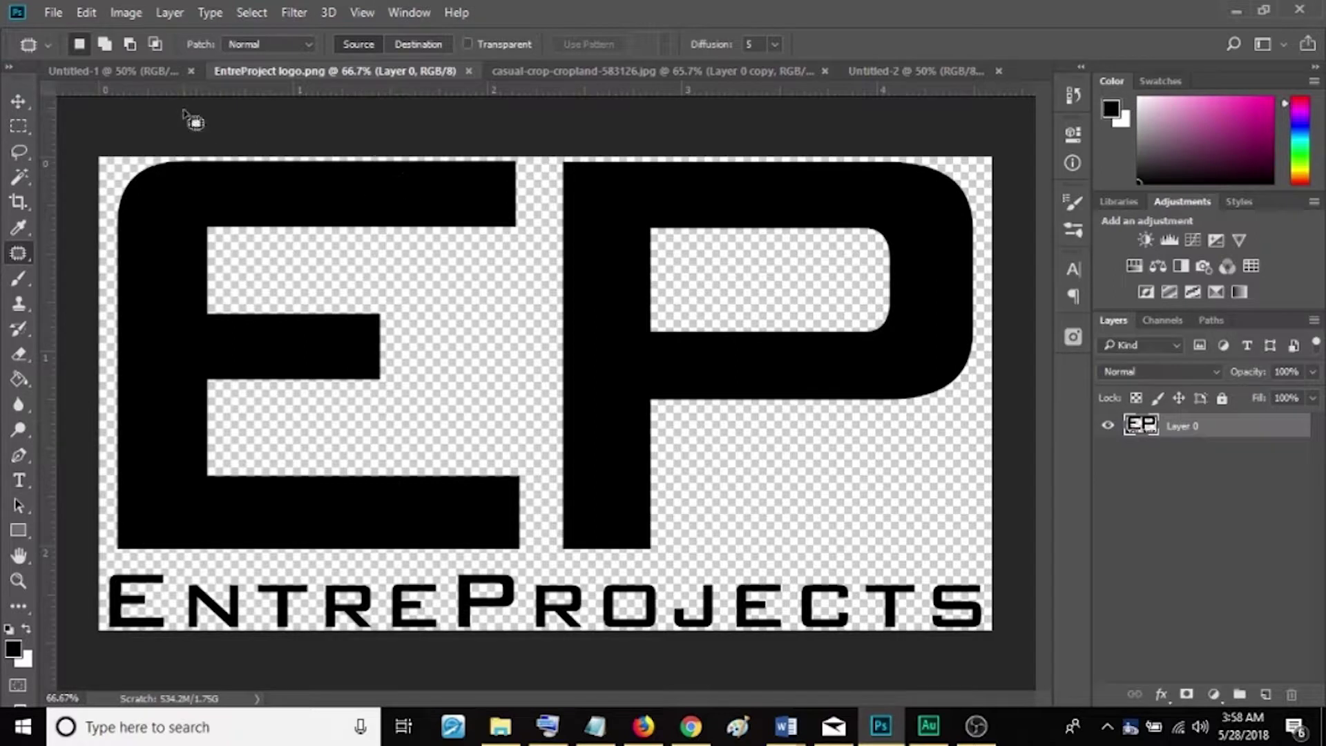
click(10, 105)
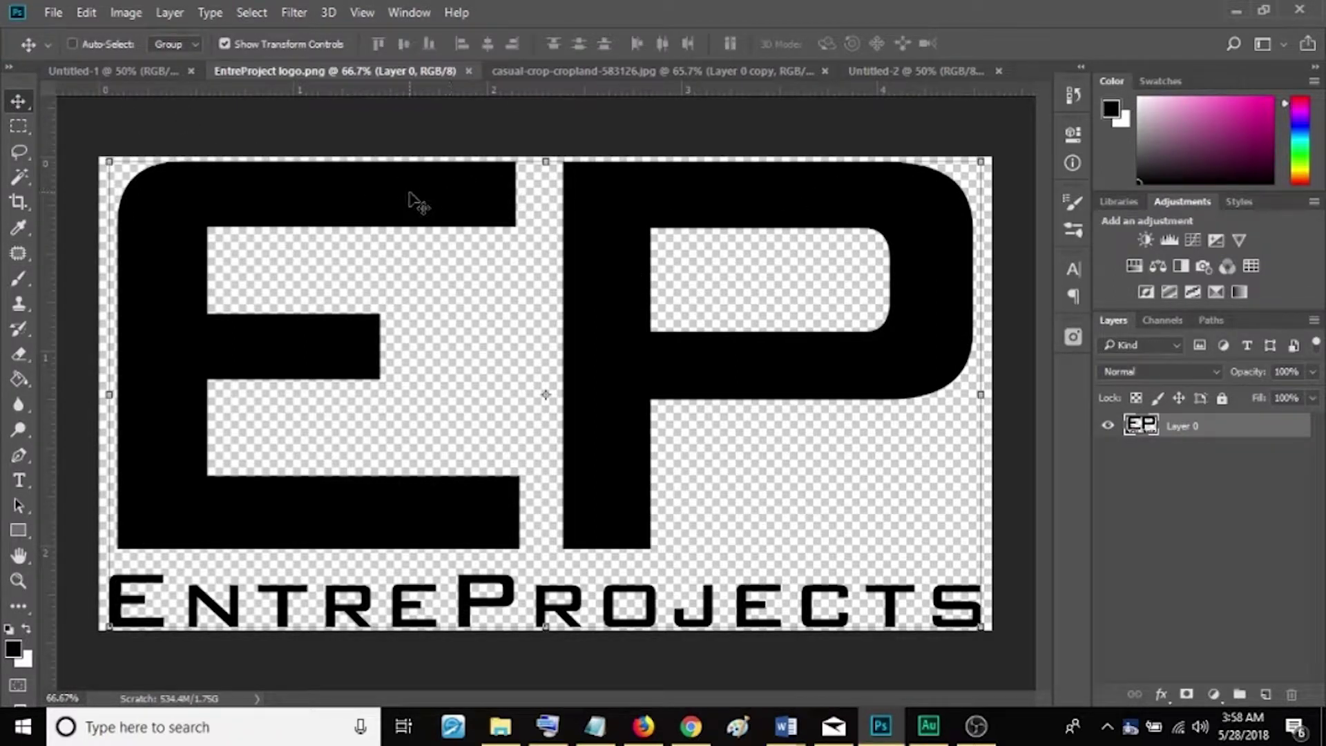
key(ctrl+z)
drag(580, 72, 615, 379)
click(20, 584)
drag(688, 398, 628, 394)
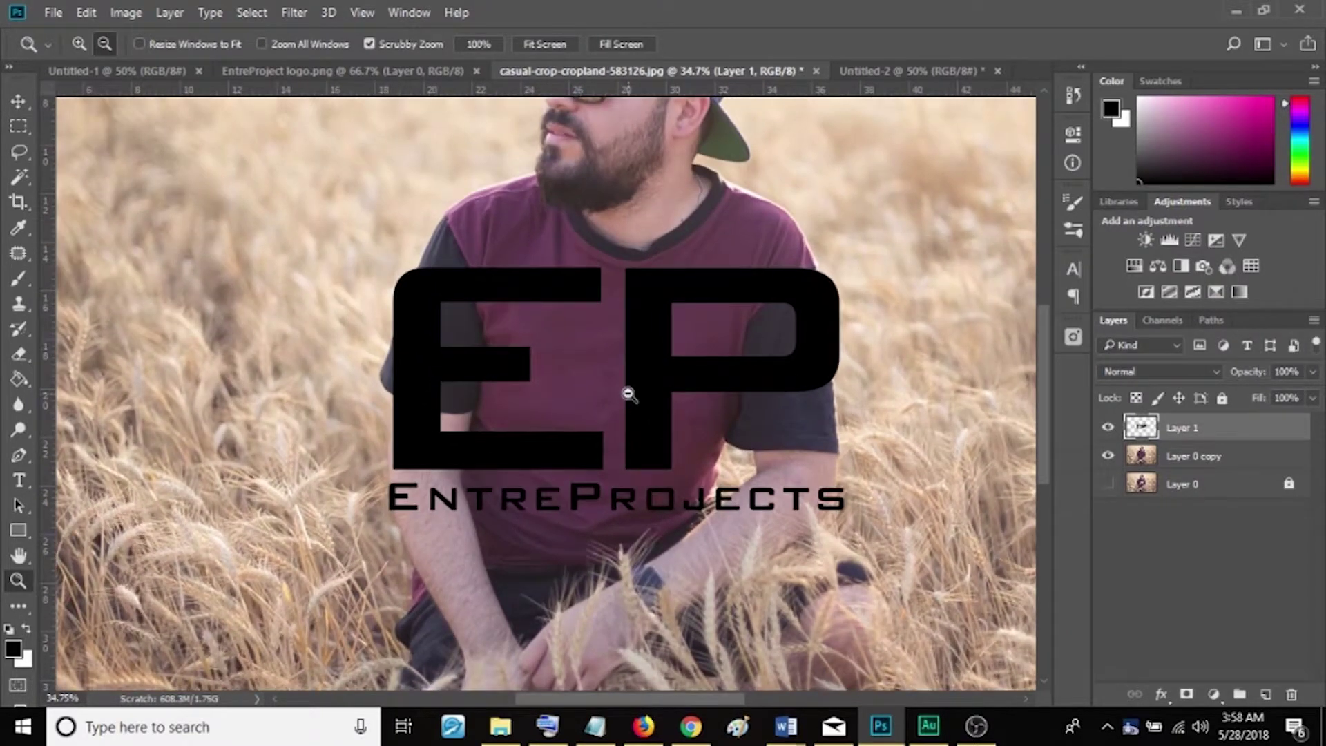
- Scale the EP logo down to a tiny size and apply it, and enlarge it again to cover the torso
click(15, 104)
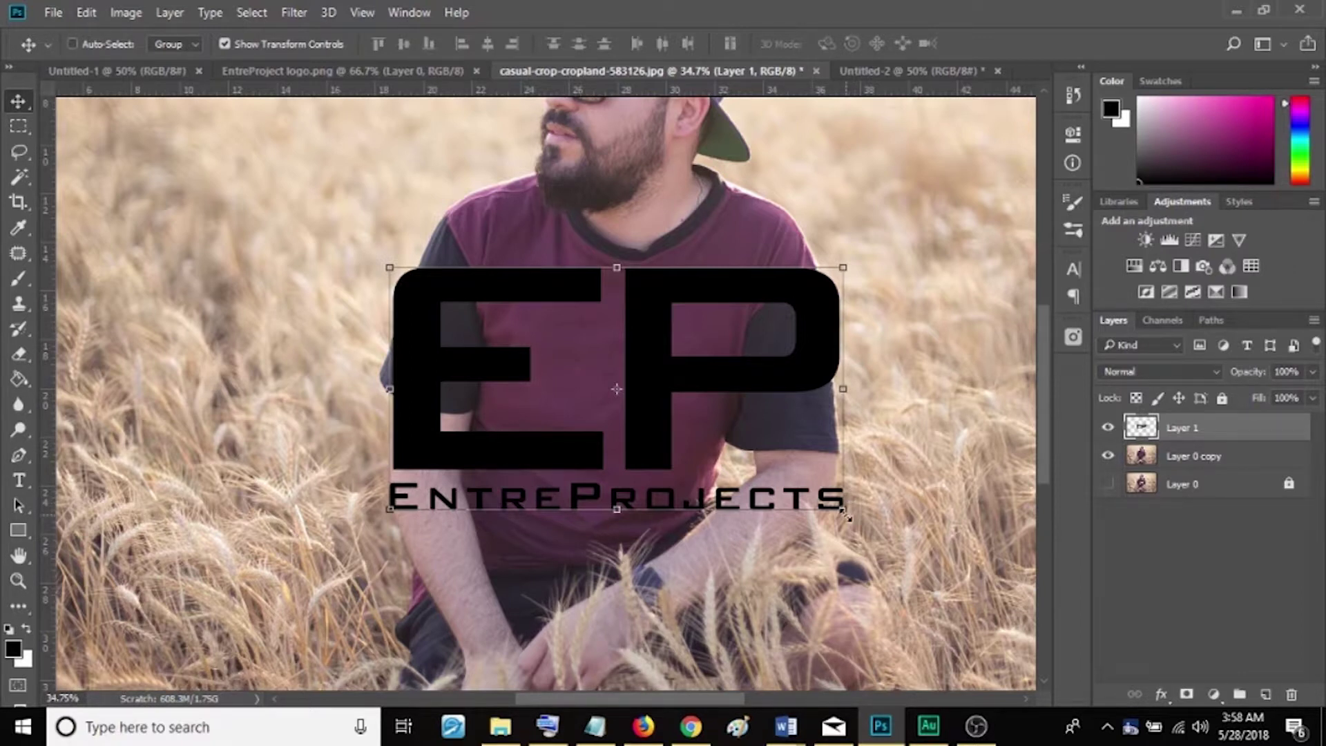
drag(845, 514, 446, 296)
key(Return)
drag(444, 295, 820, 558)
key(Return)
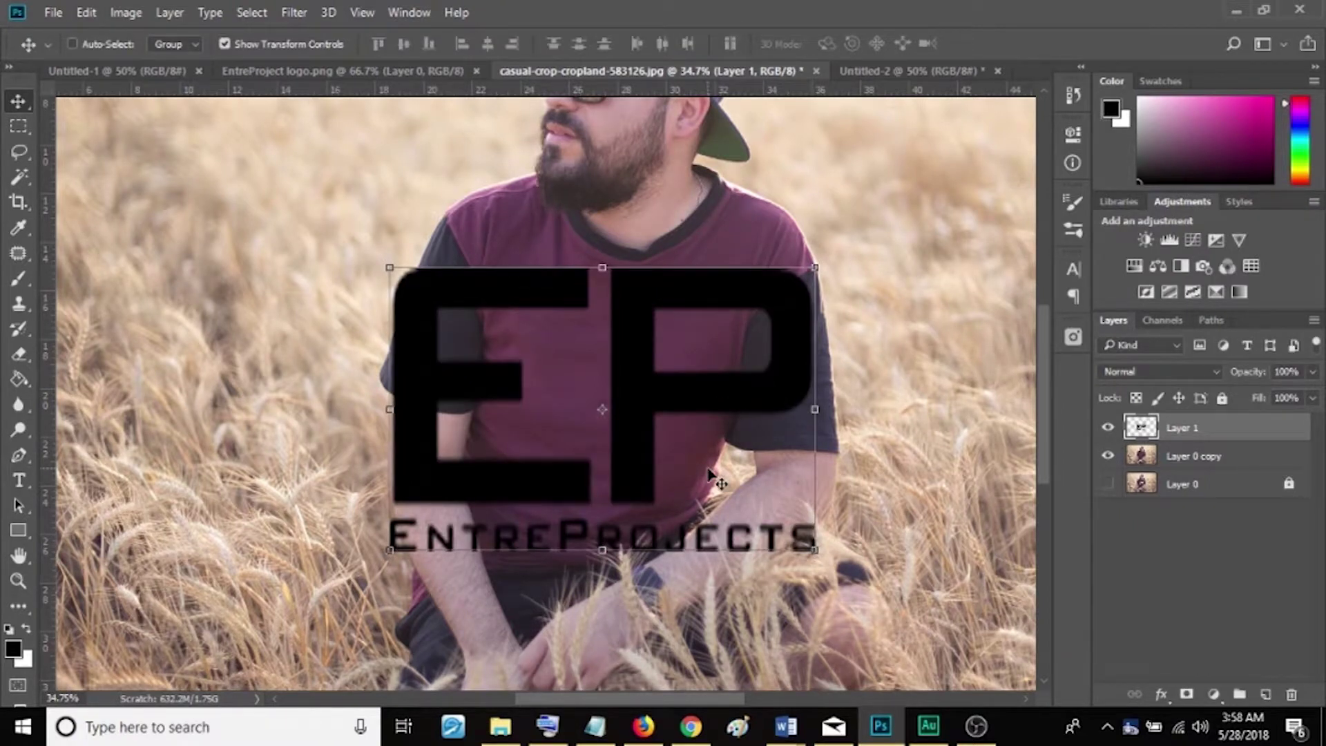
- Scale the enlarged EP logo down to 39.00% width and 37.62% height and apply the transform
key(ctrl+t)
drag(814, 549, 556, 374)
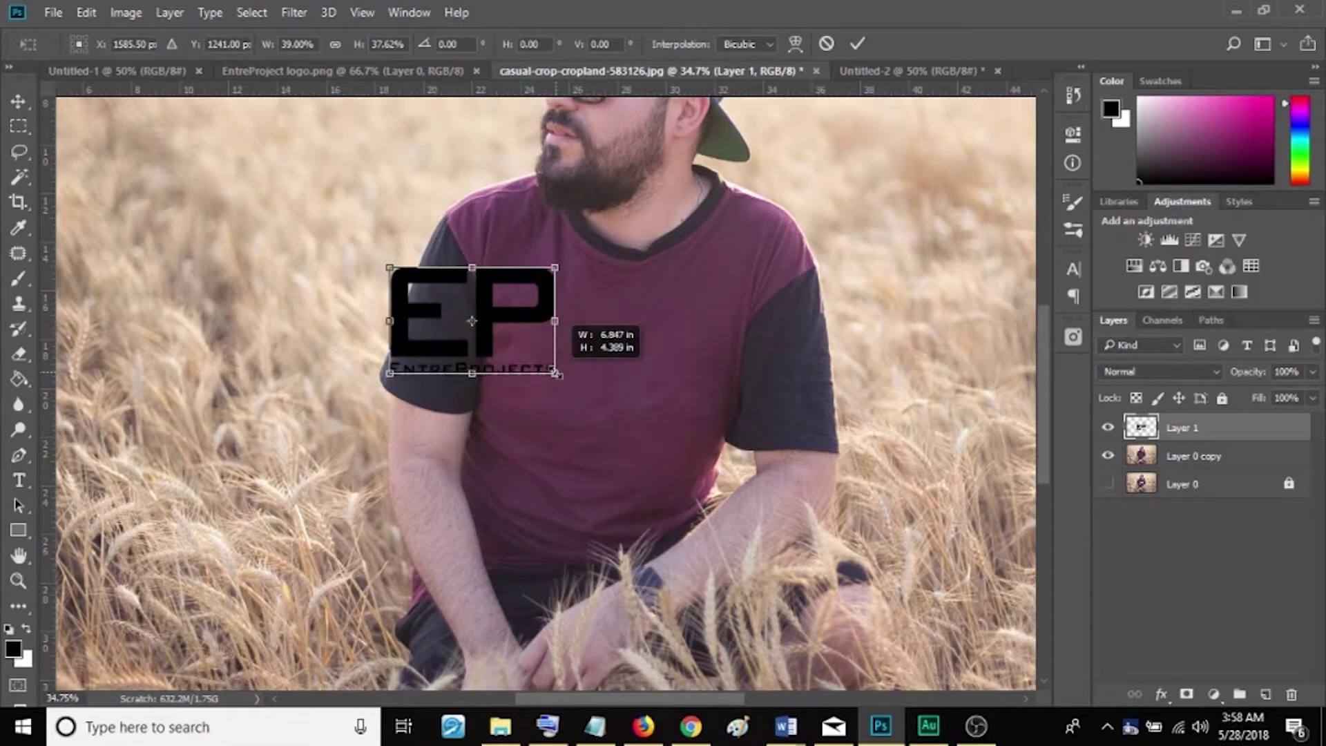
drag(557, 374, 556, 374)
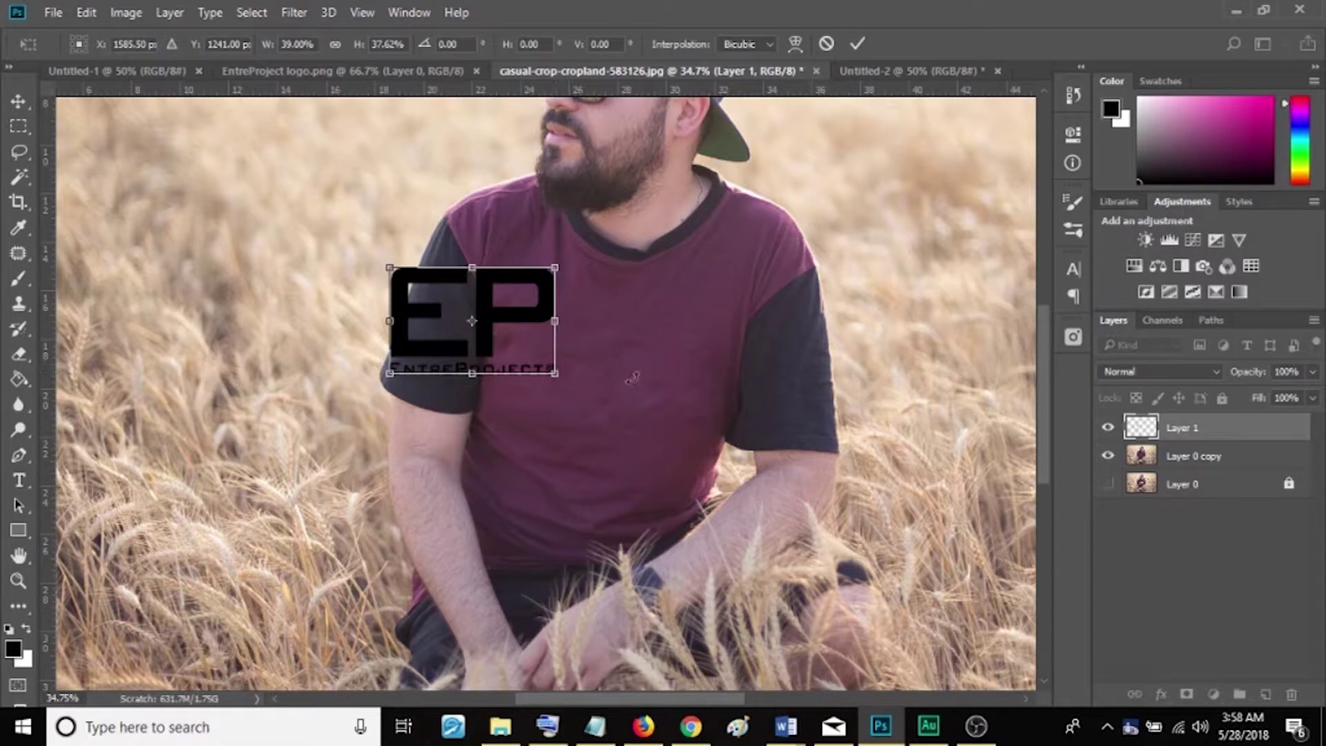
key(Return)
- Undo all the scaling applied to the EP logo
key(ctrl+z)
key(ctrl+z)
key(ctrl+z)
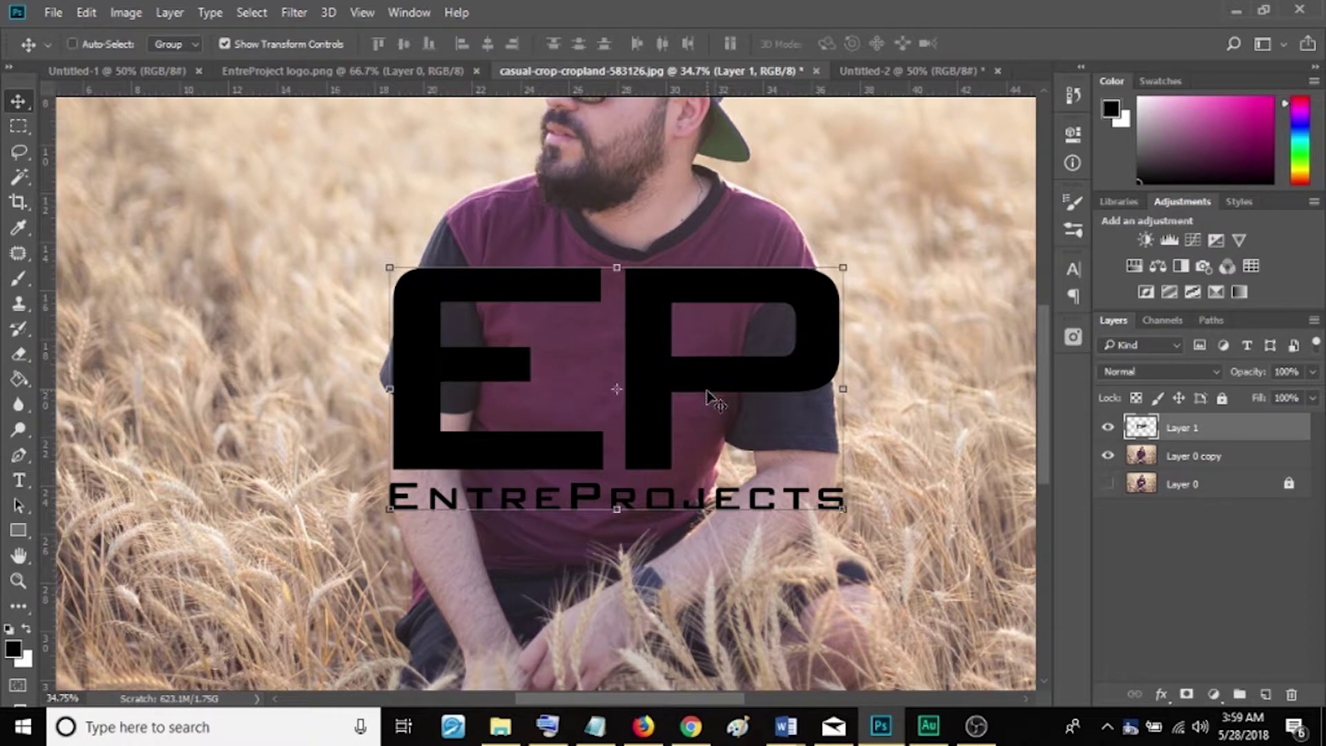
- Convert the EP logo's Layer 1 to a smart object
right_click(1237, 428)
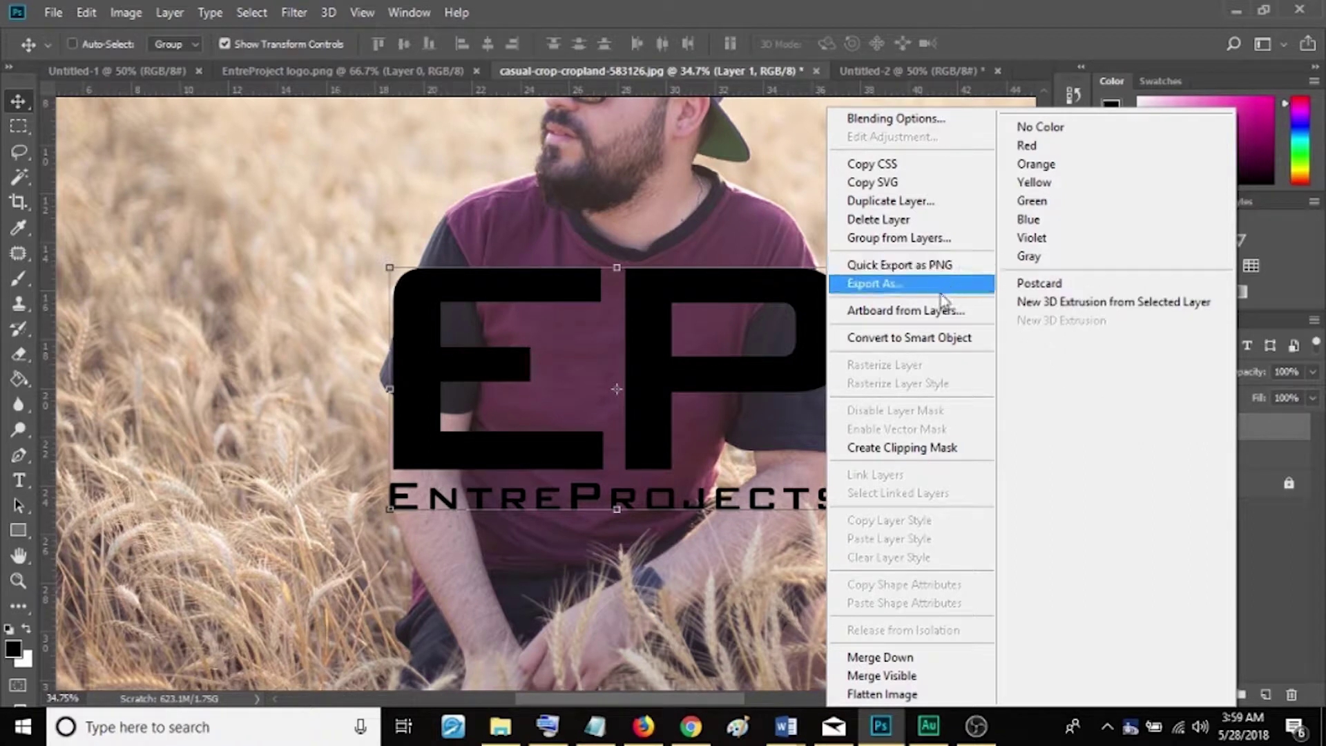
click(929, 337)
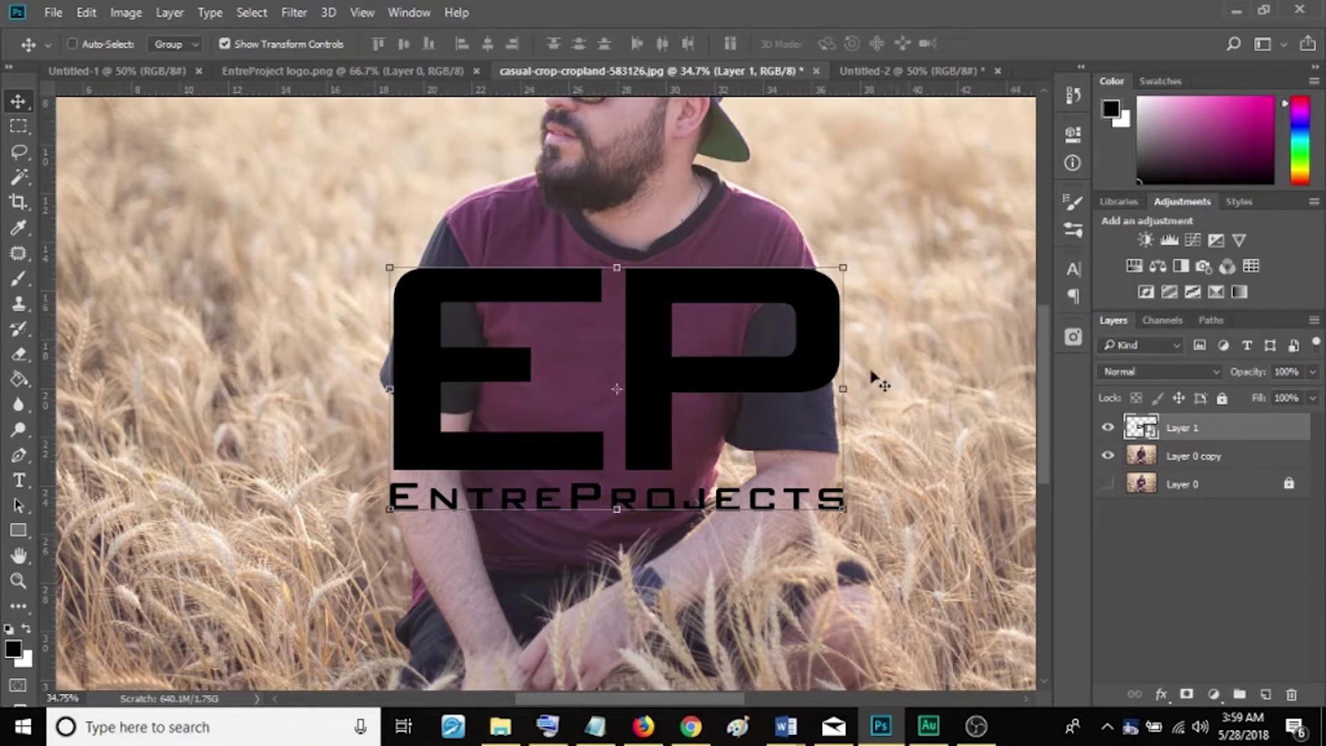
- Scale the smart-object logo down and back up to 108.16% width and 153.69% height, apply it, and undo the scaling
drag(844, 388, 519, 362)
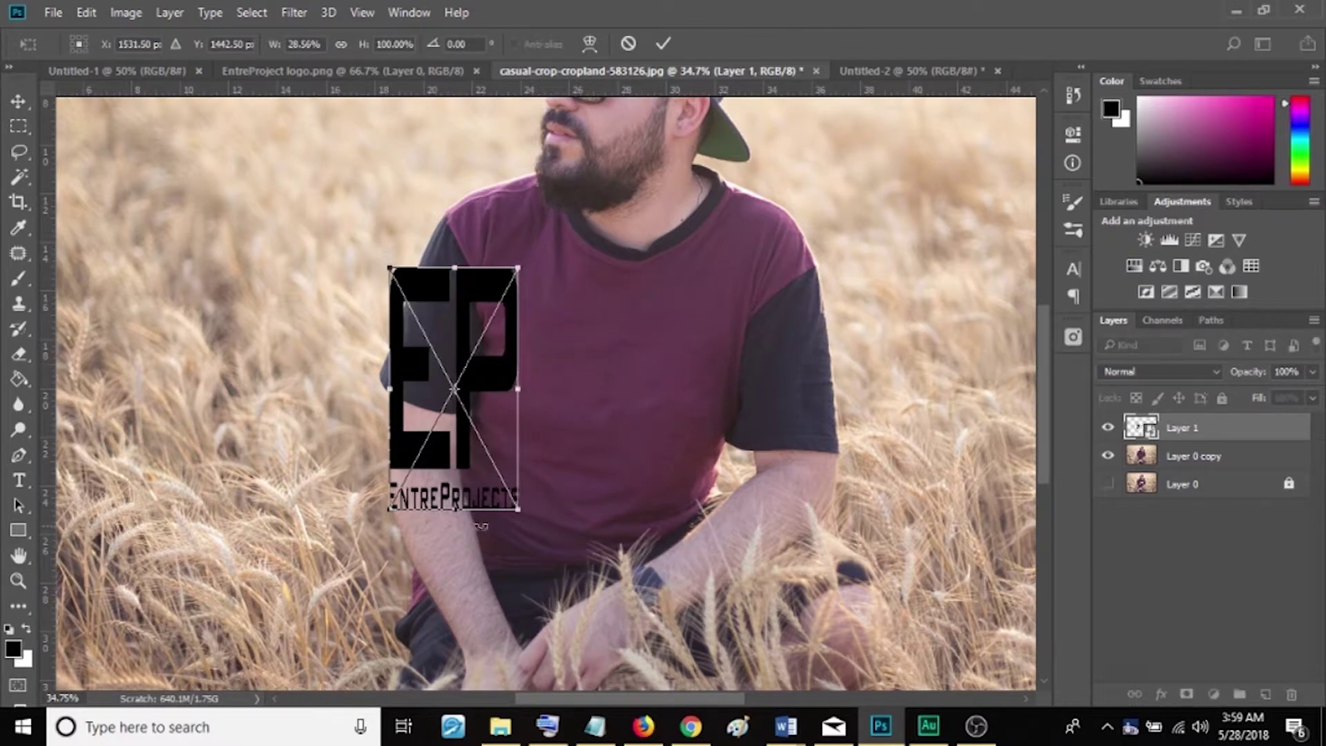
drag(454, 510, 882, 644)
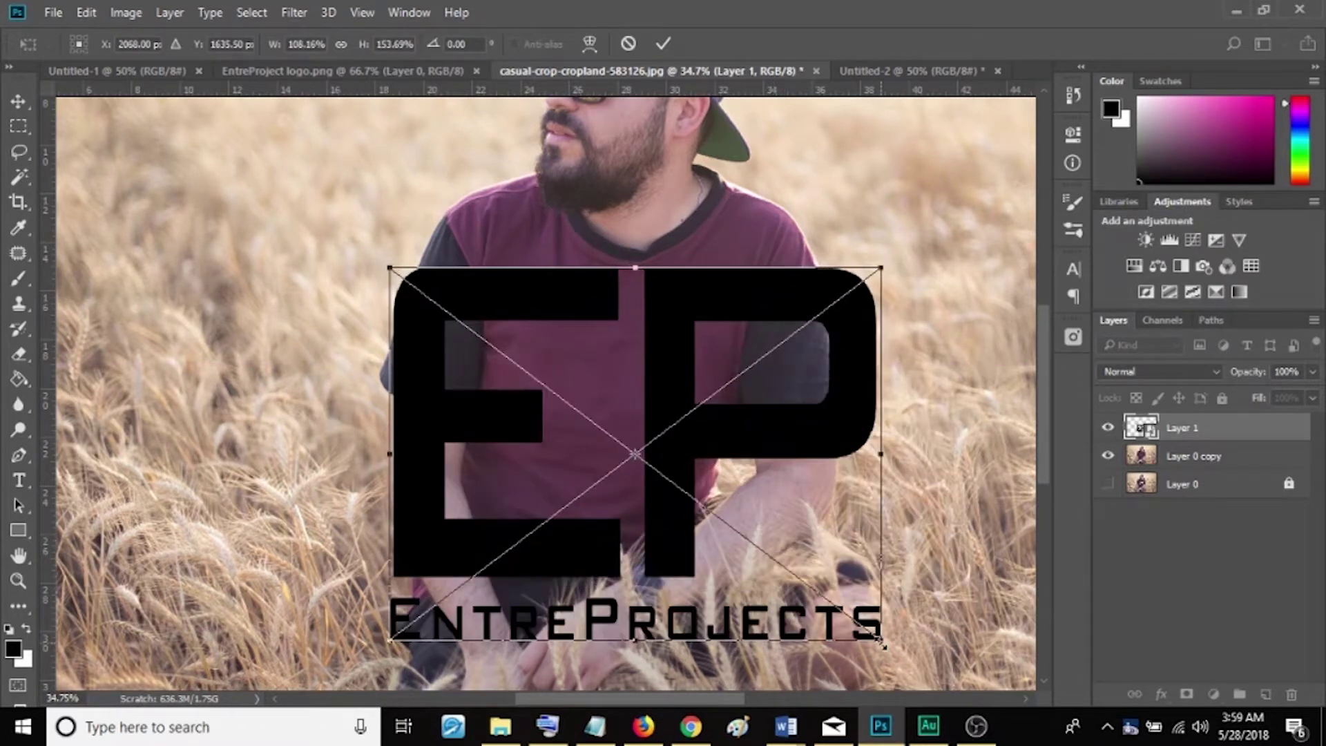
key(Return)
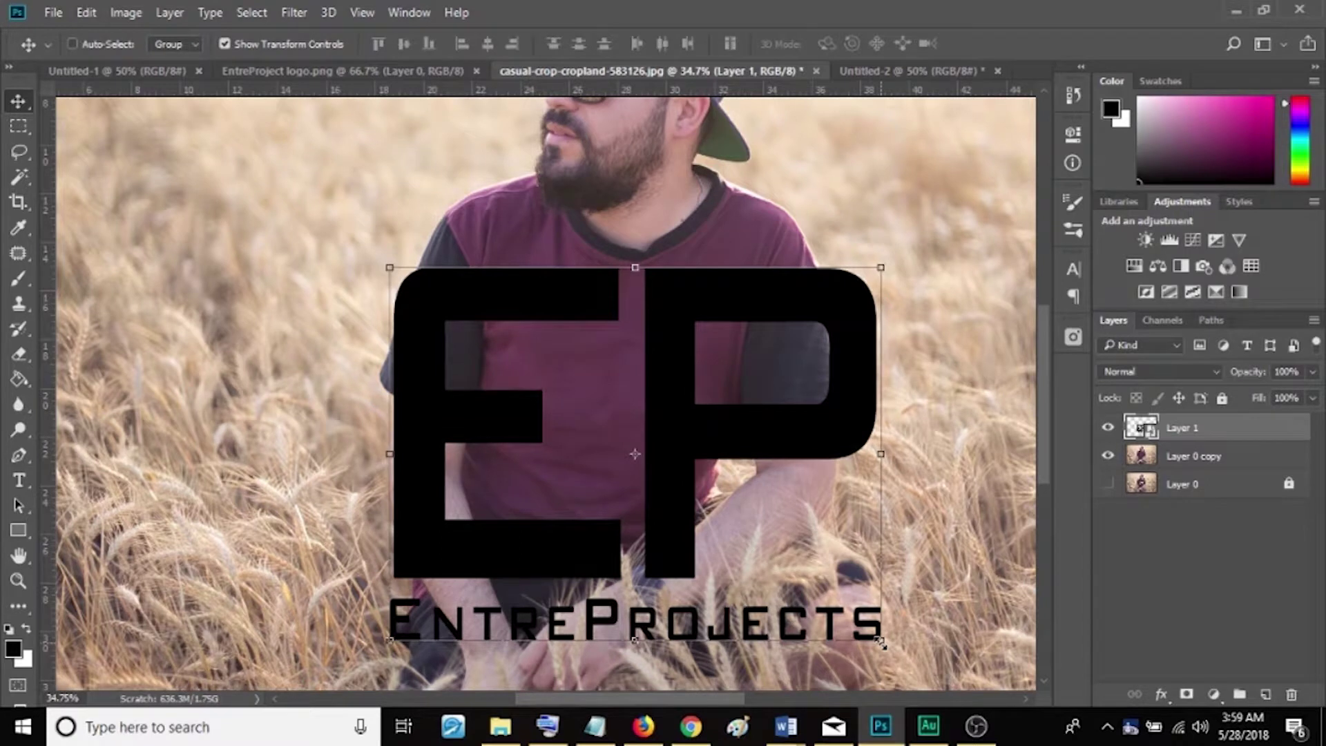
key(ctrl+z)
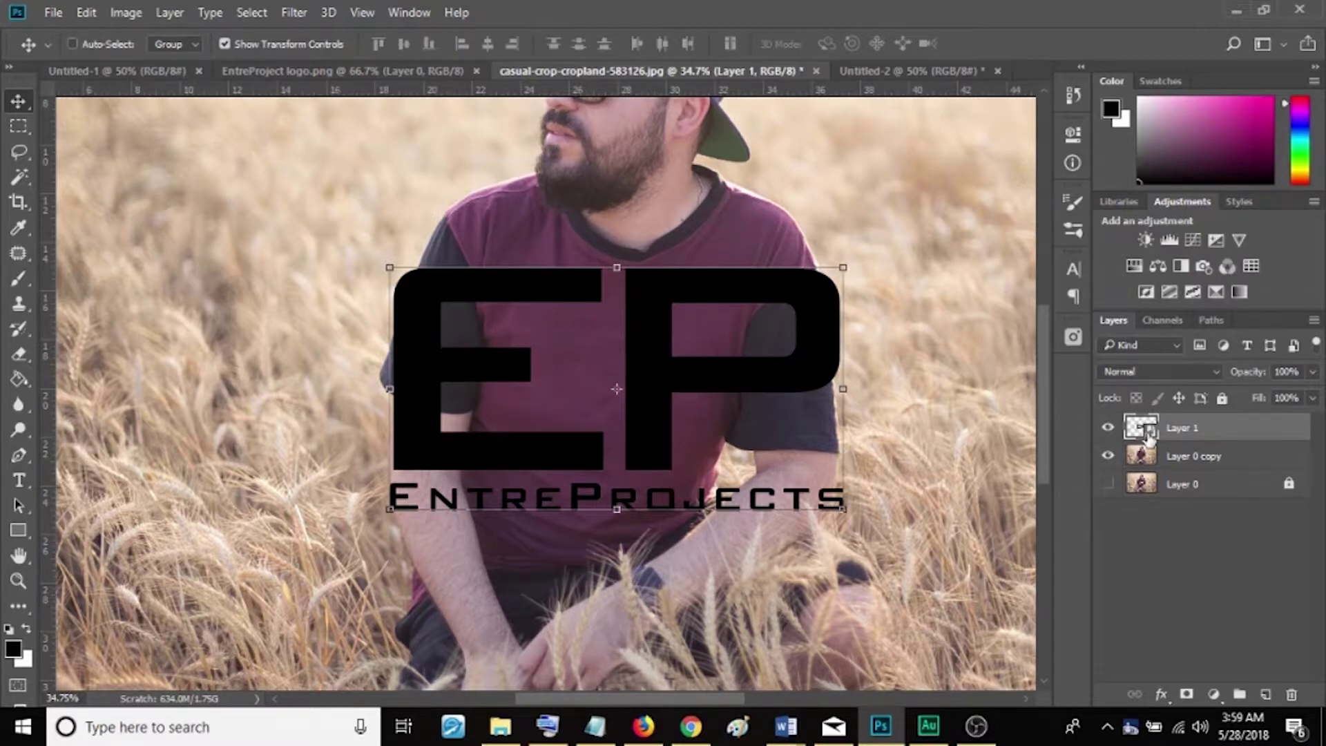
- Shift the EP logo slightly left and try to paint on it with the Brush tool, declining to rasterize the smart object
drag(649, 315, 619, 314)
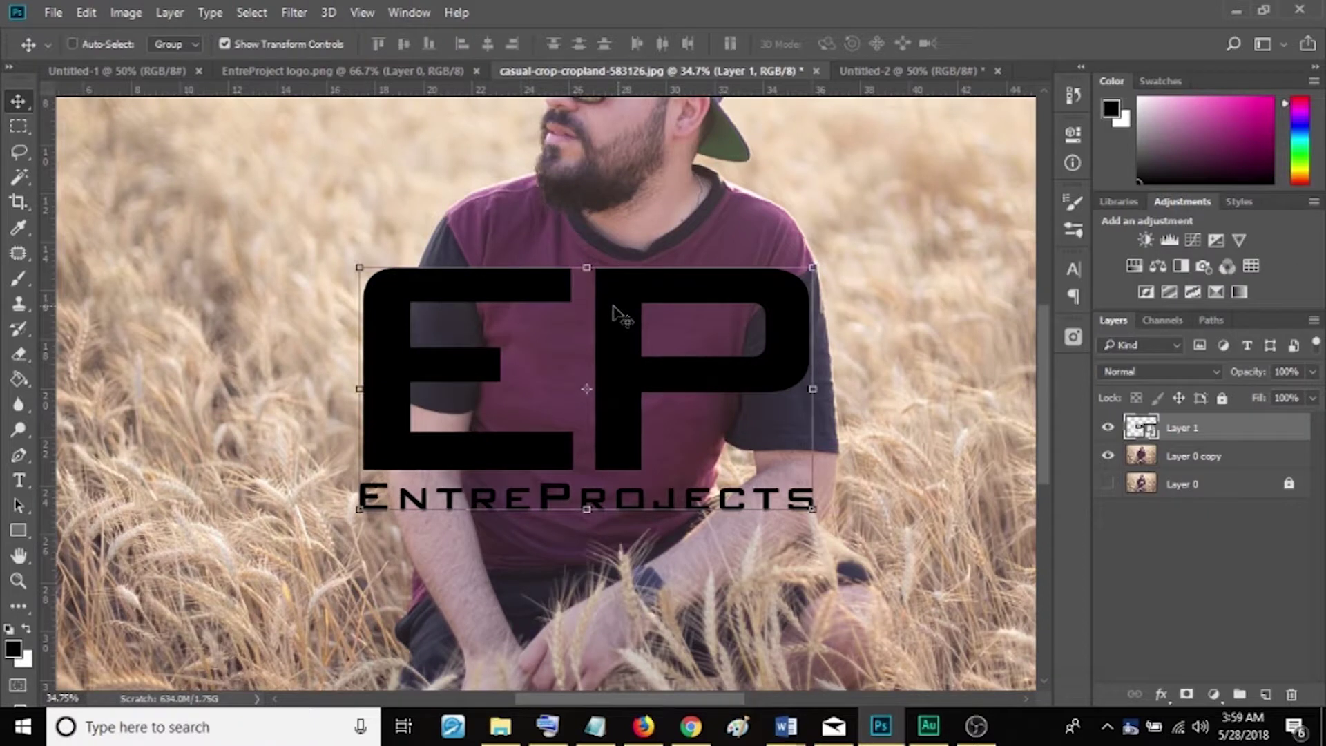
click(18, 277)
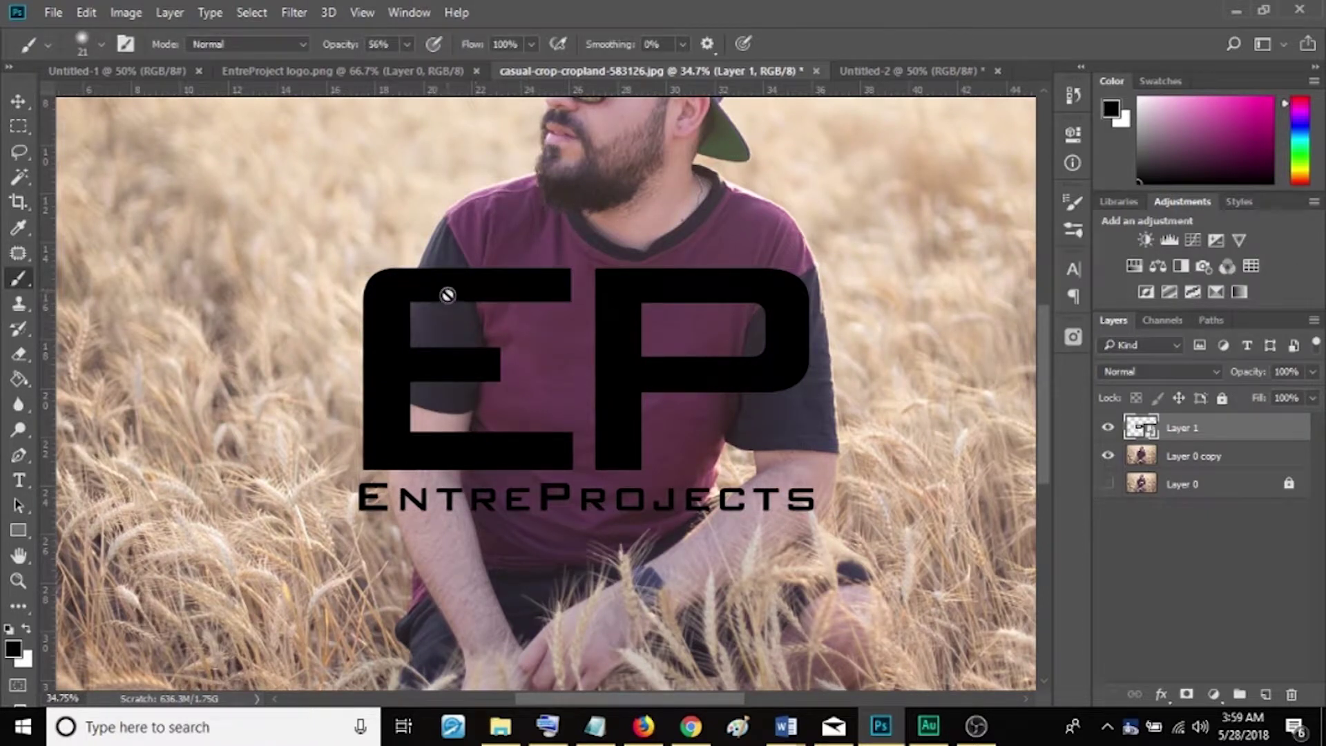
click(470, 292)
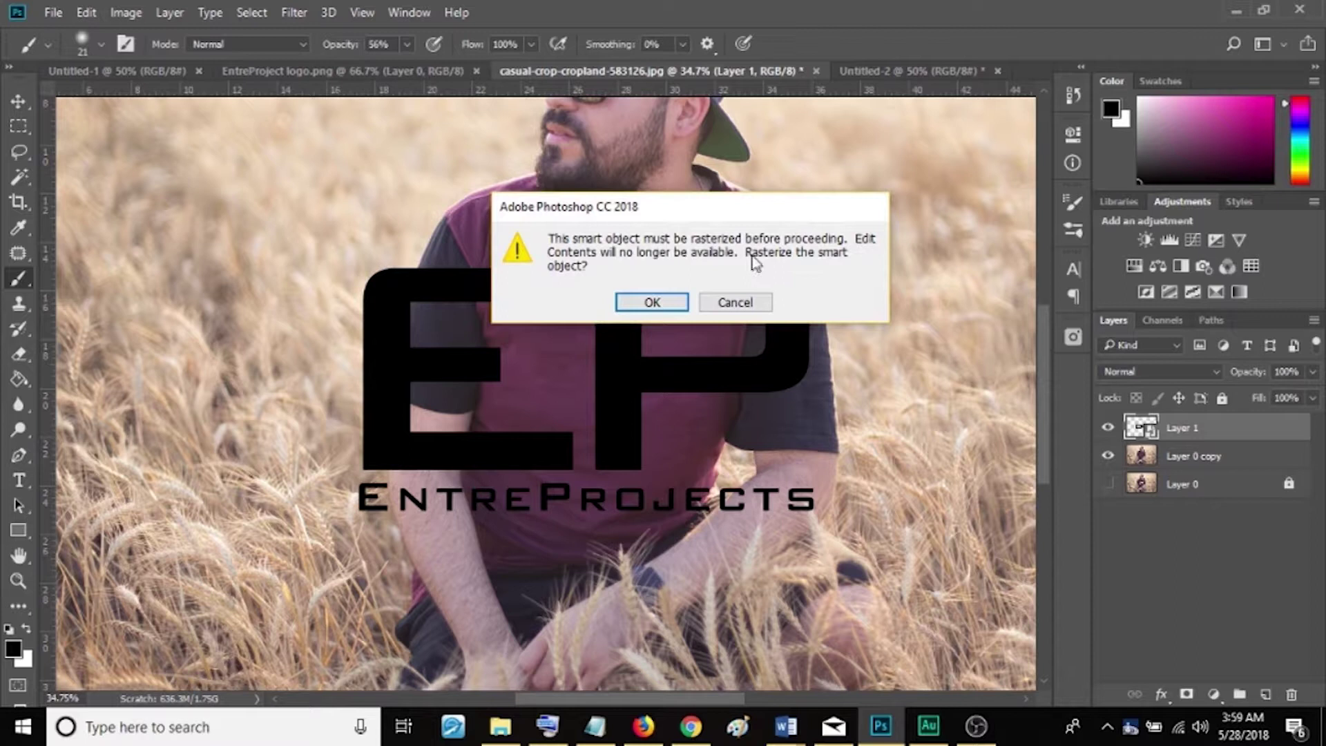
click(726, 303)
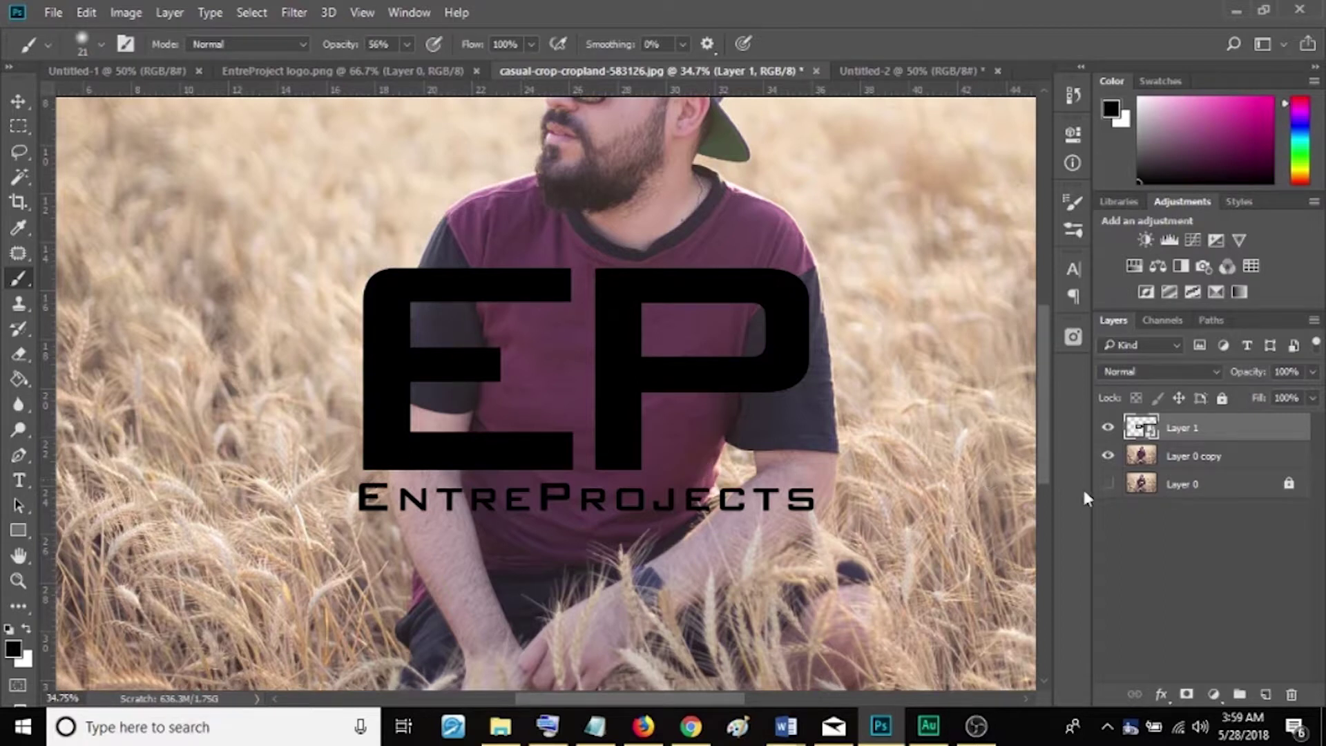
- Open the smart object's contents, paint a black spot between the E and P at 100% brush opacity, and save and close Layer 1.psb
double_click(1145, 429)
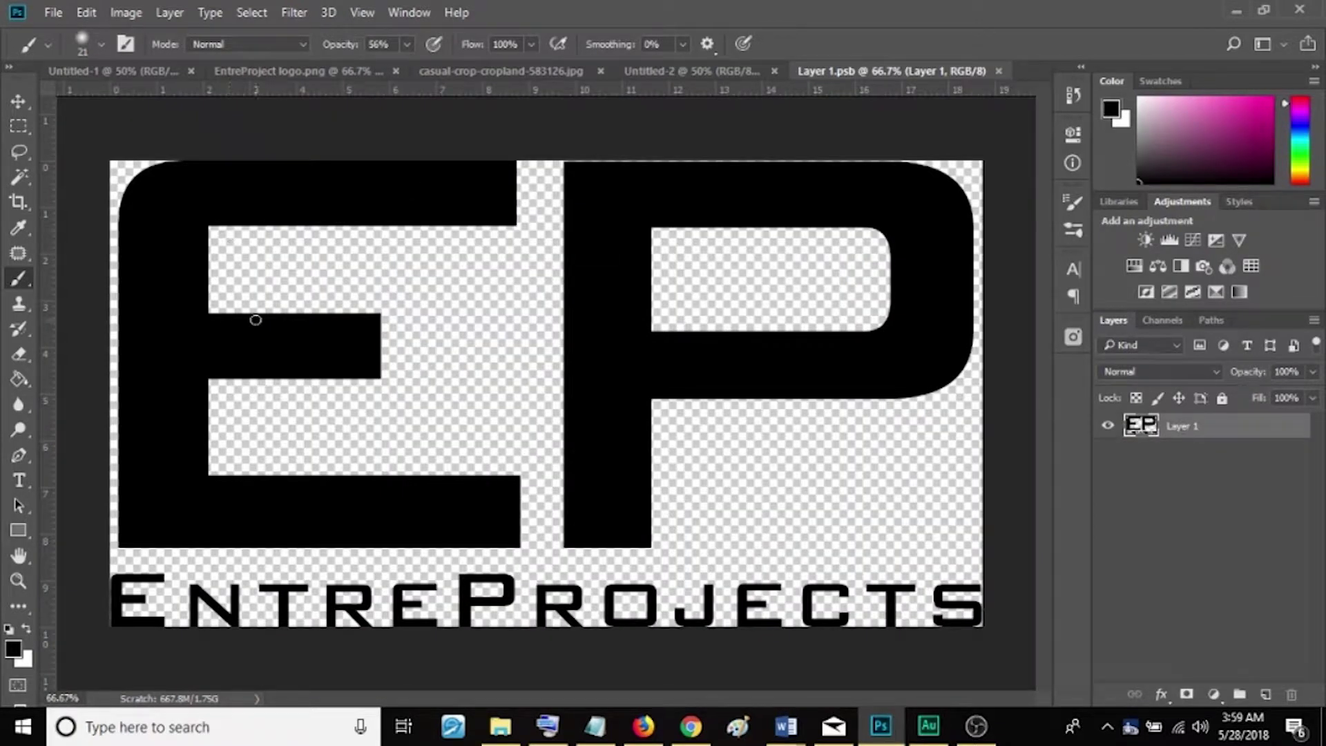
mouse_move(475, 287)
mouse_down()
mouse_move(461, 304)
mouse_move(481, 296)
mouse_move(473, 314)
mouse_up()
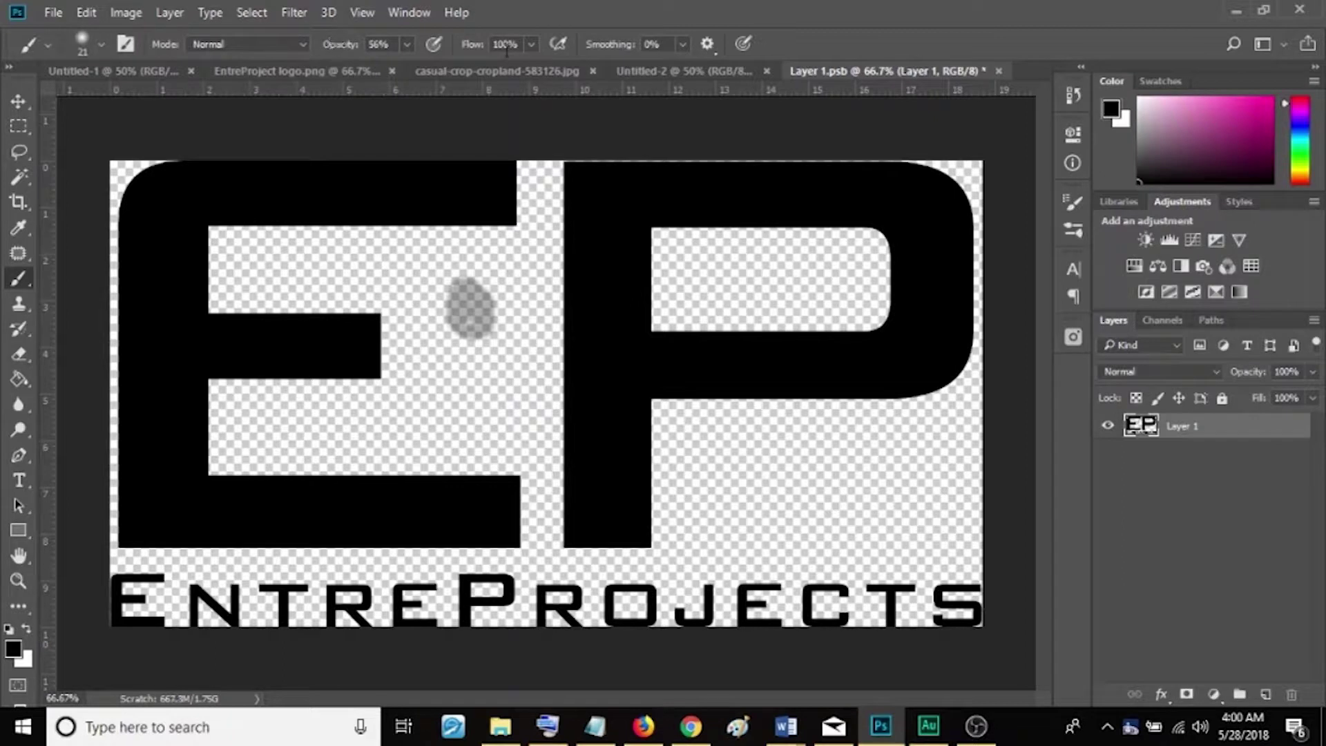
drag(340, 46, 569, 72)
mouse_move(472, 289)
mouse_down()
mouse_move(449, 304)
mouse_move(491, 330)
mouse_move(459, 275)
mouse_move(479, 294)
mouse_move(468, 323)
mouse_move(474, 299)
mouse_up()
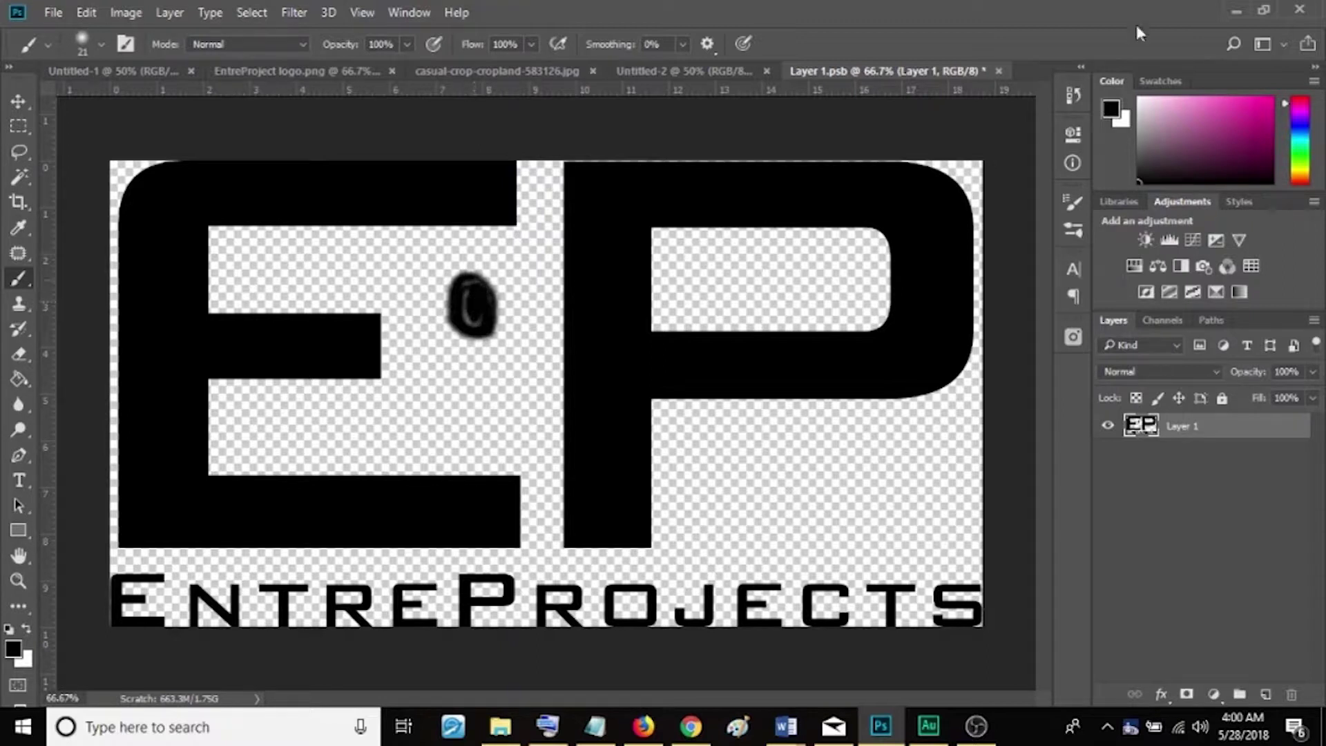
click(998, 71)
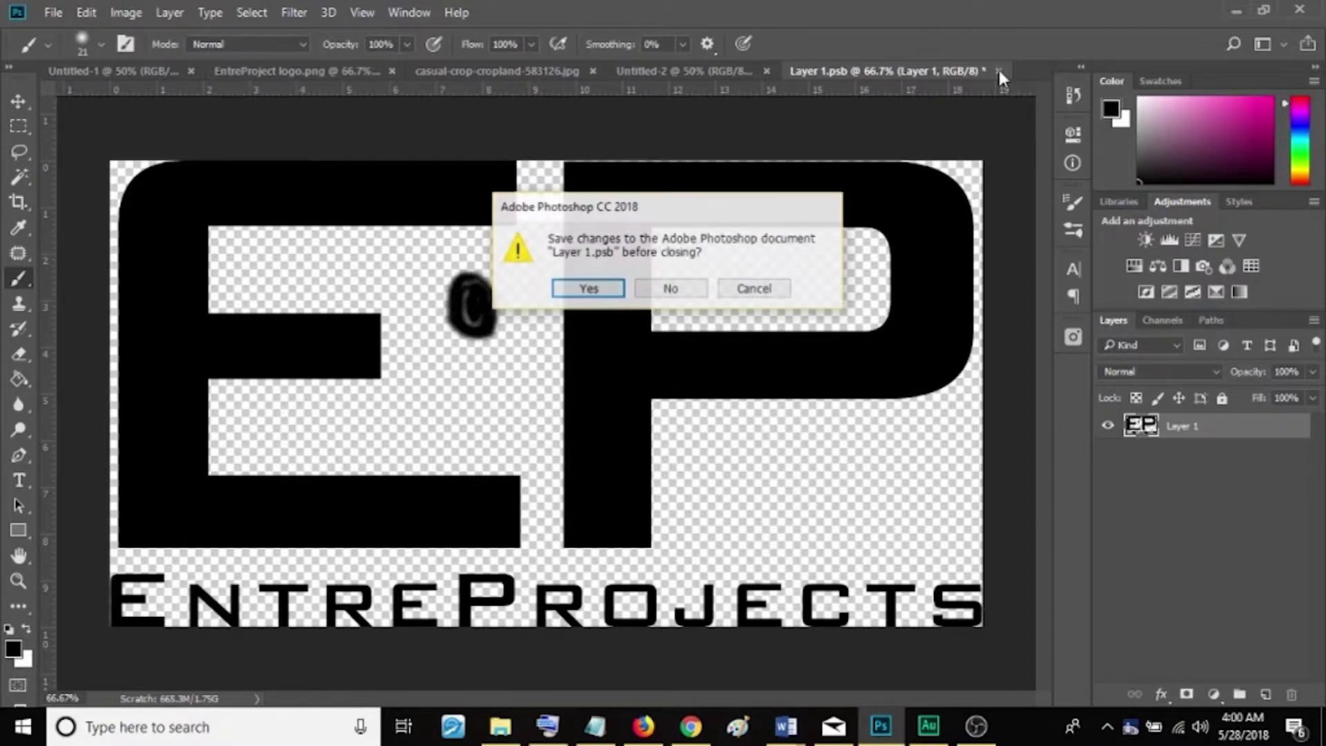
click(589, 289)
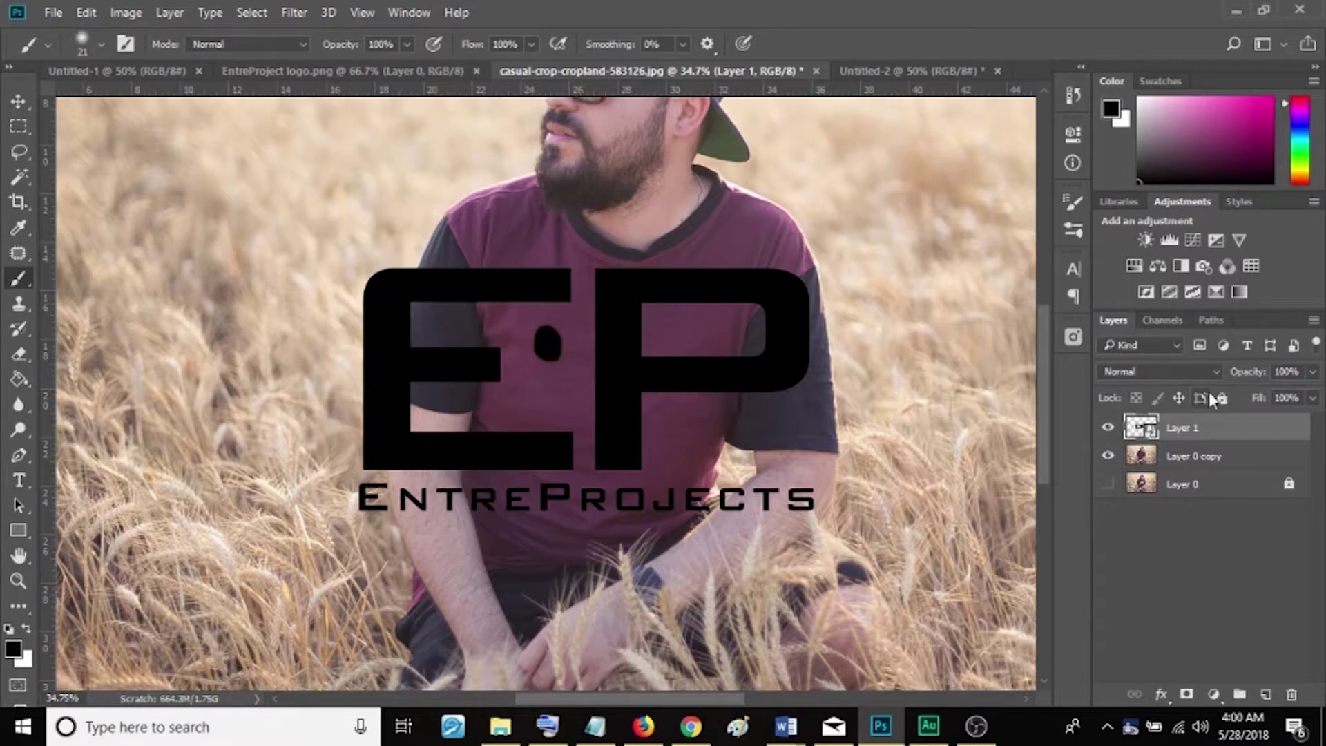
- Reopen the smart object's contents, erase the black spot between the E and P, and save and close Layer 1.psb
double_click(1141, 430)
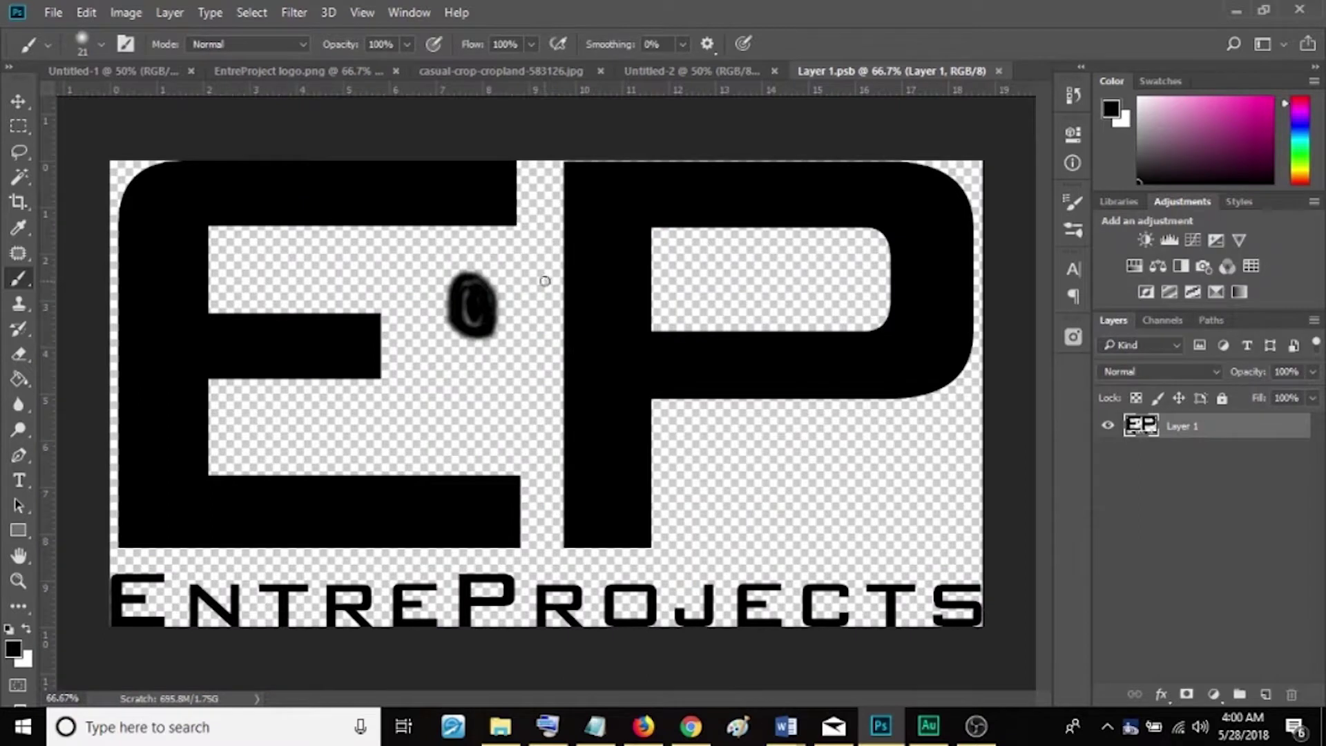
click(21, 355)
drag(503, 290, 466, 302)
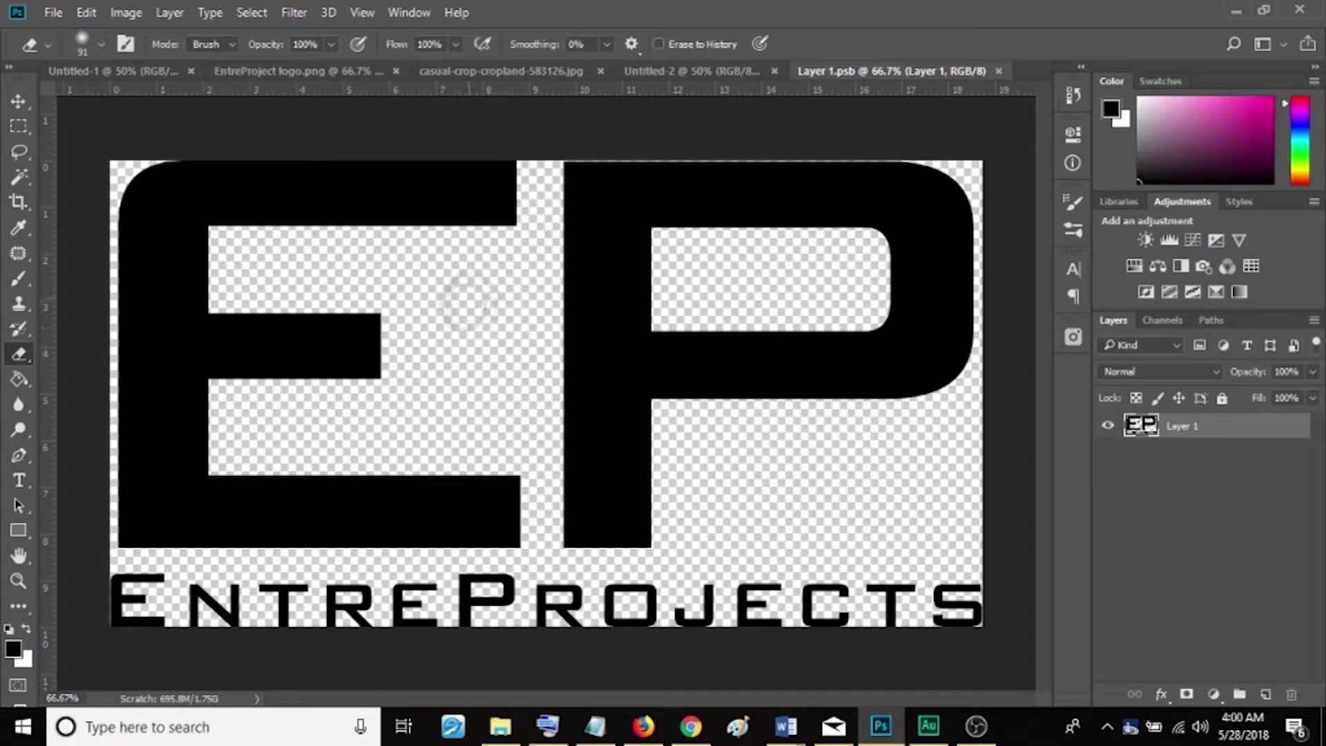
click(998, 70)
click(587, 290)
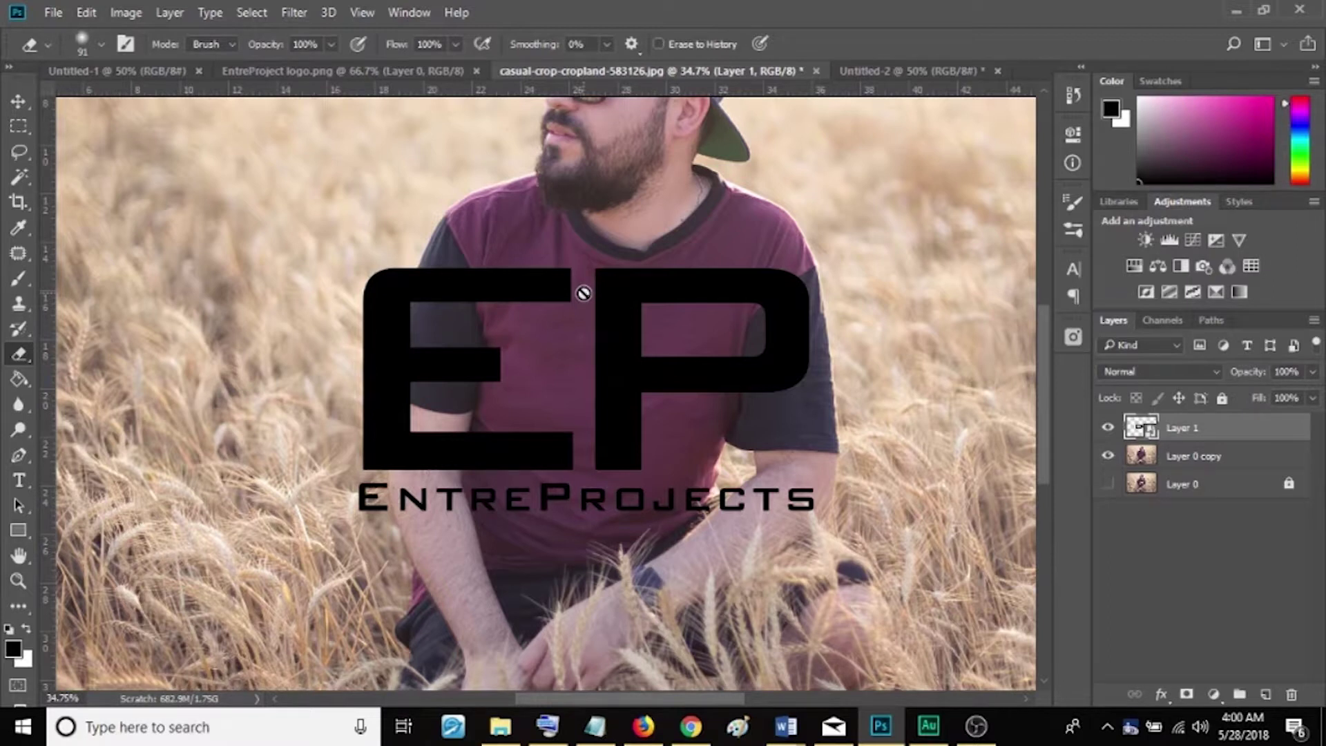
- Scale the EP logo about its center to 51.56% width and 51.60% height to fit the chest, and apply the transform
click(18, 100)
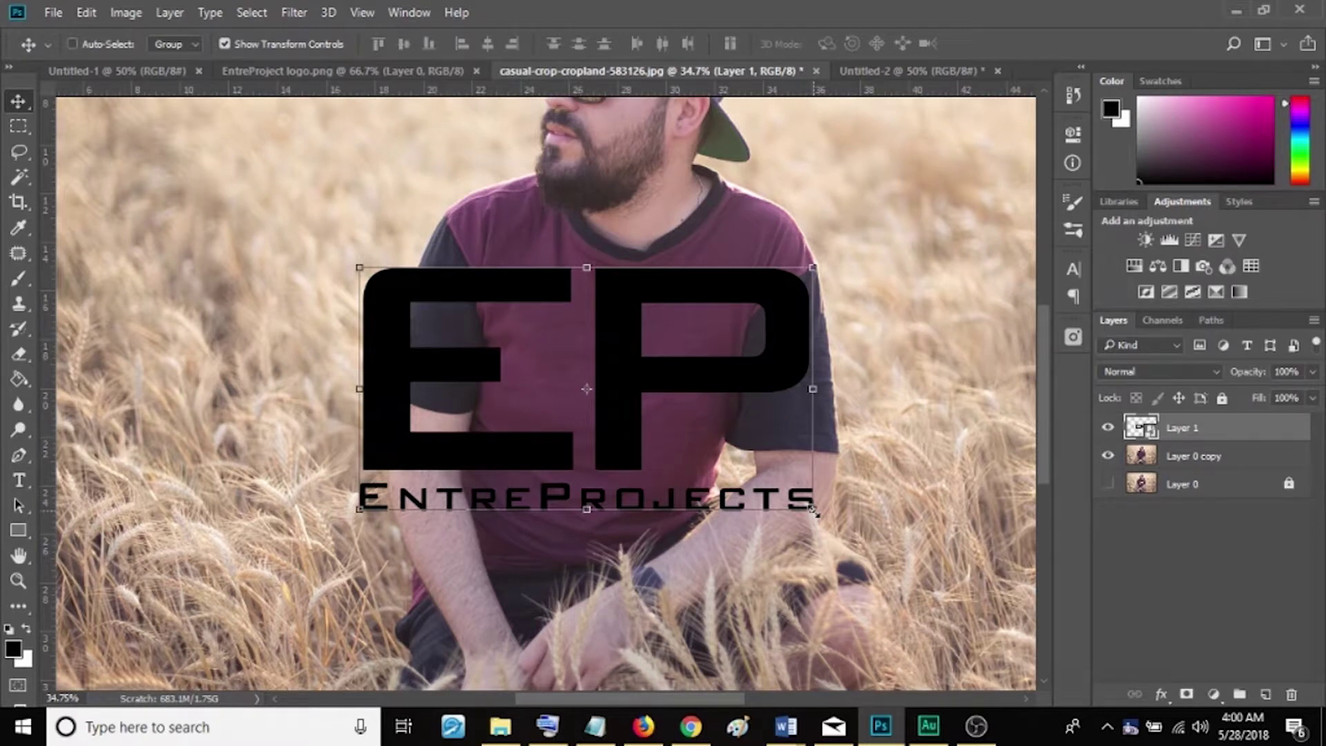
drag(815, 511, 706, 447)
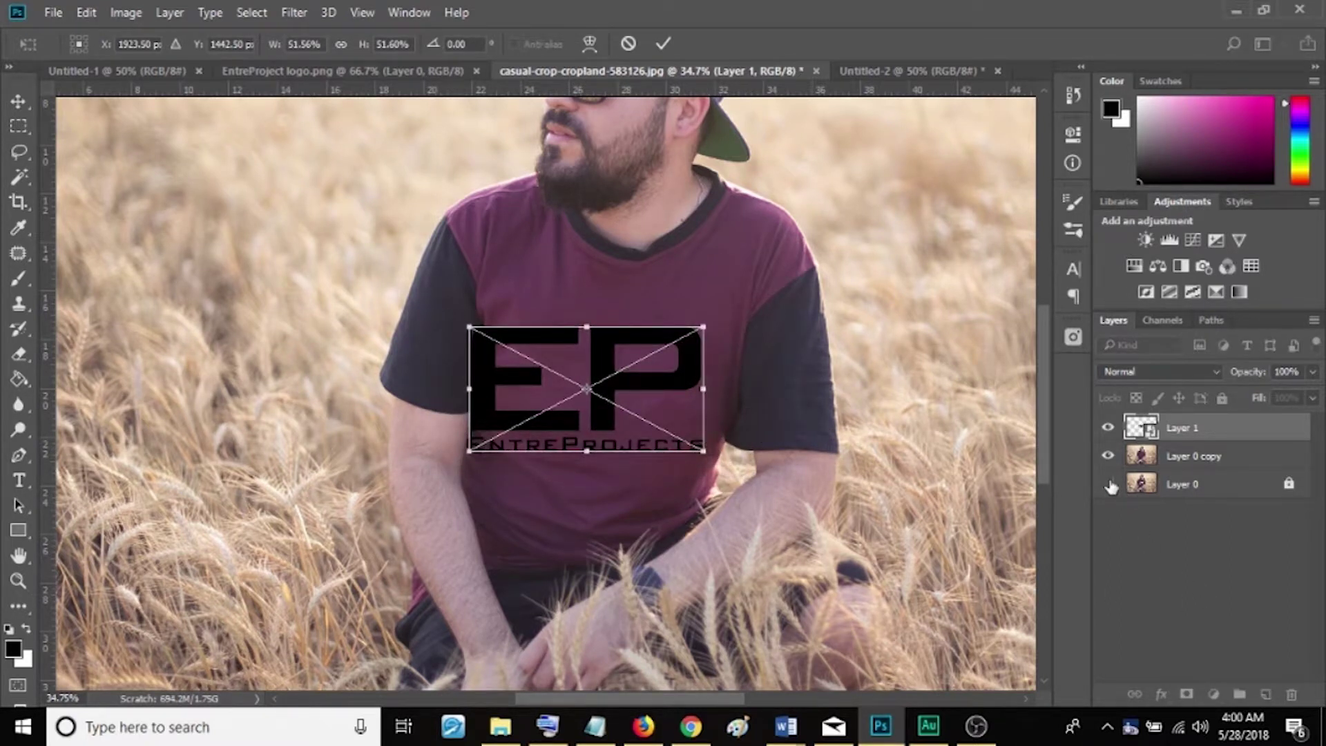
key(Return)
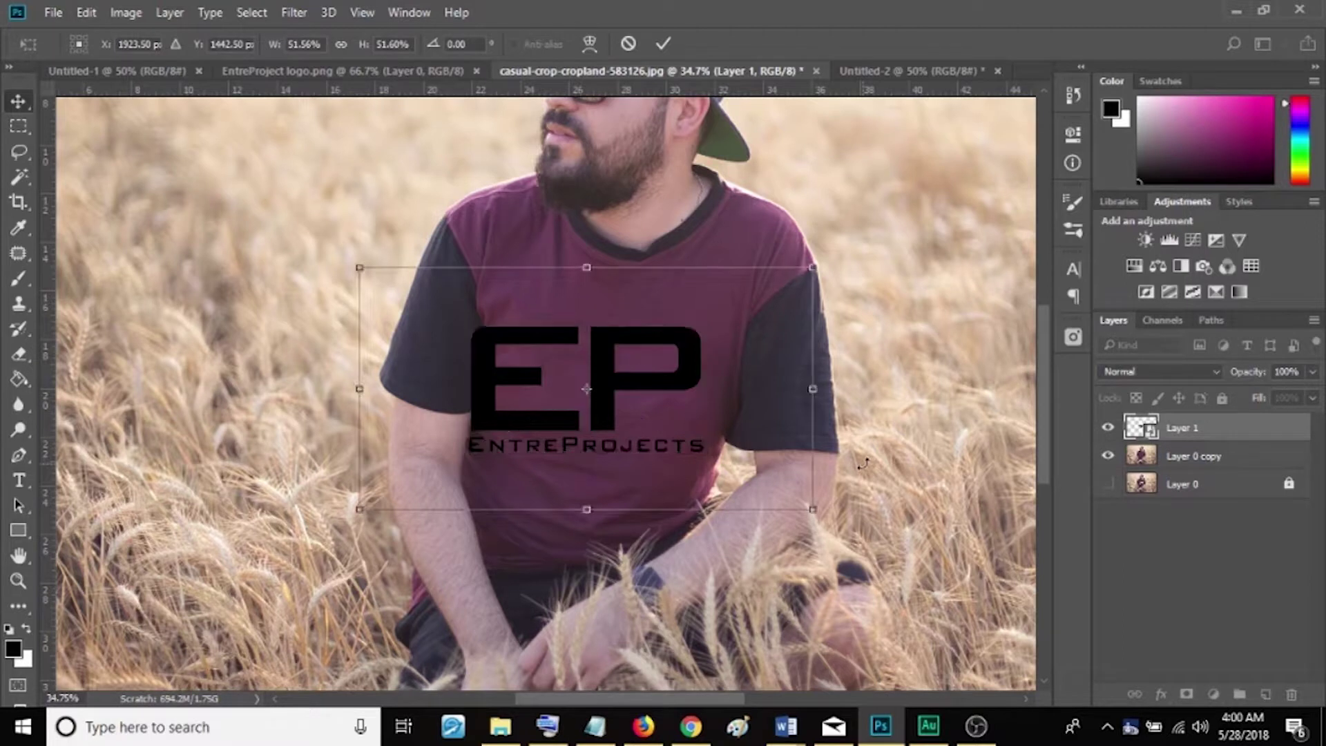
- Show Layer 0 and hide Layer 0 copy as a reference, and move the EP logo right over the Hurley print
click(1108, 484)
click(1108, 456)
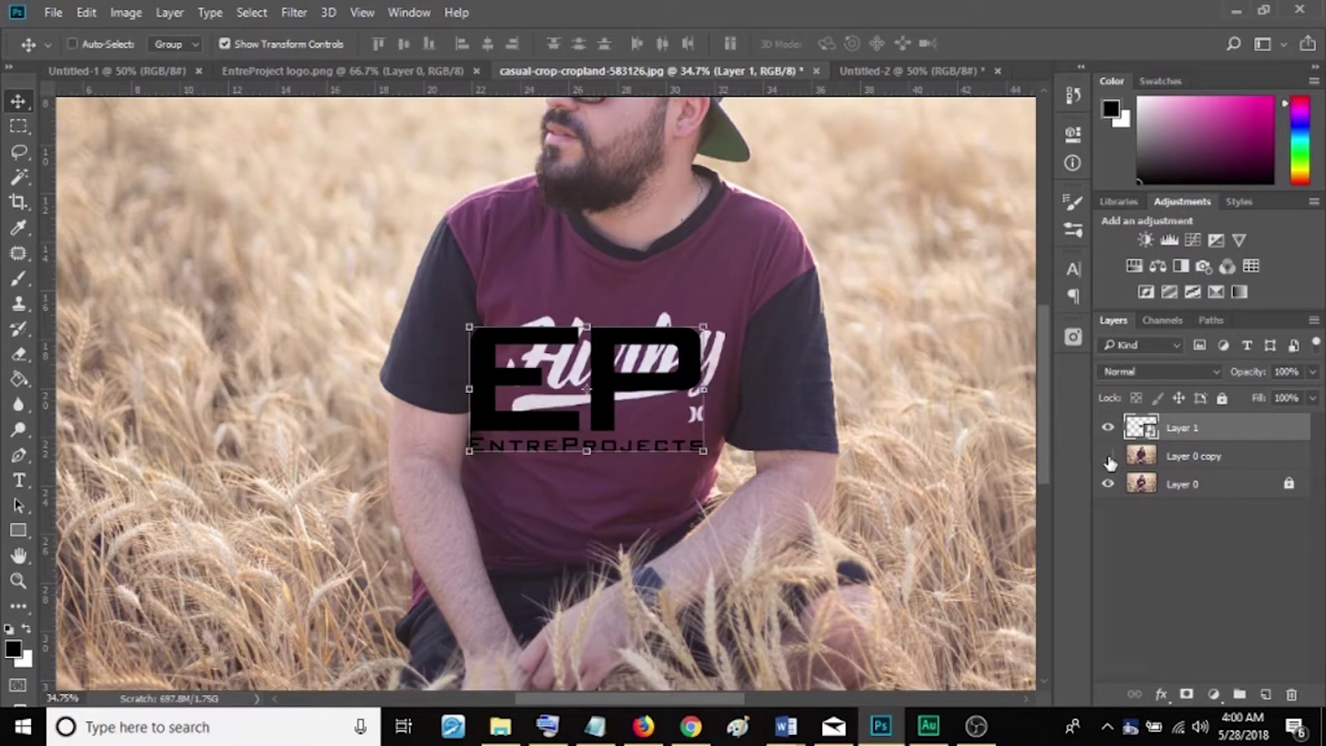
drag(704, 365, 731, 365)
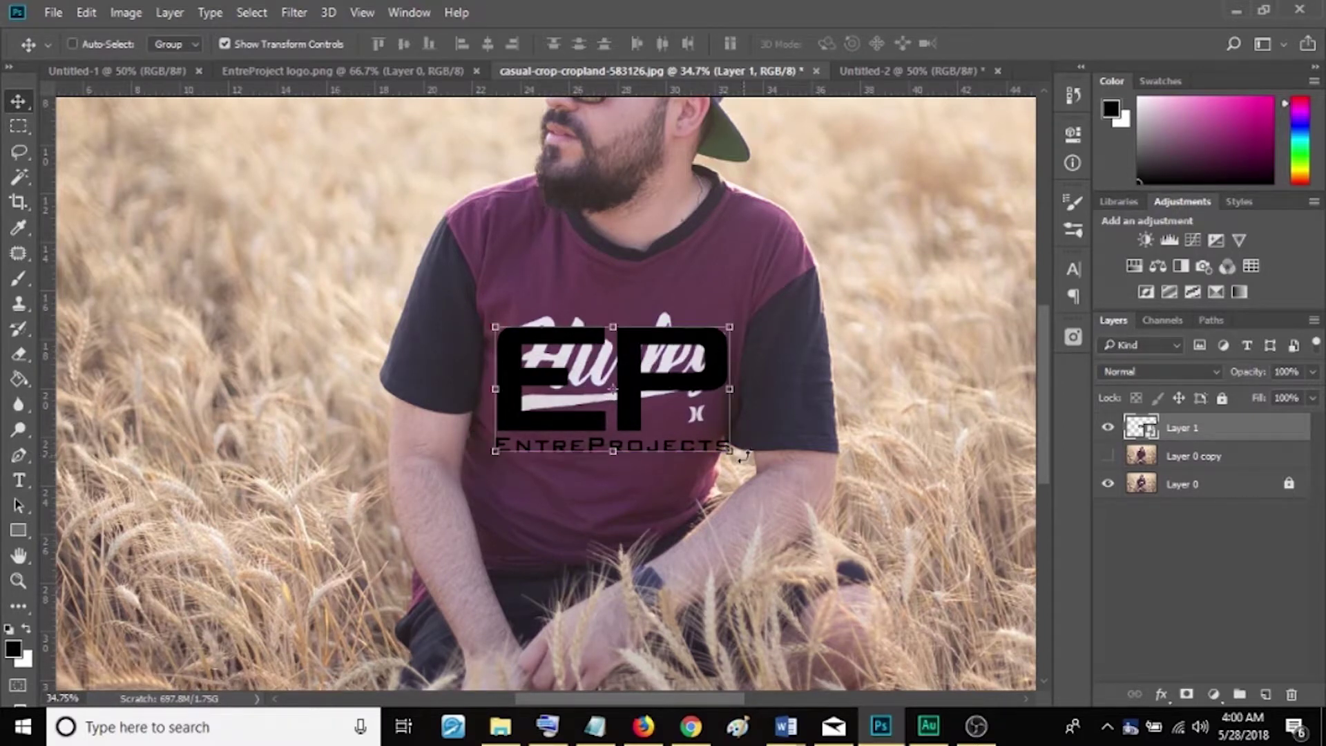
- Rotate the EP logo 3.88° to follow the Hurley print, scale it to 45.14% width and 46.57% height, and apply the transform
mouse_move(743, 456)
mouse_down()
mouse_move(744, 469)
mouse_move(716, 453)
mouse_up()
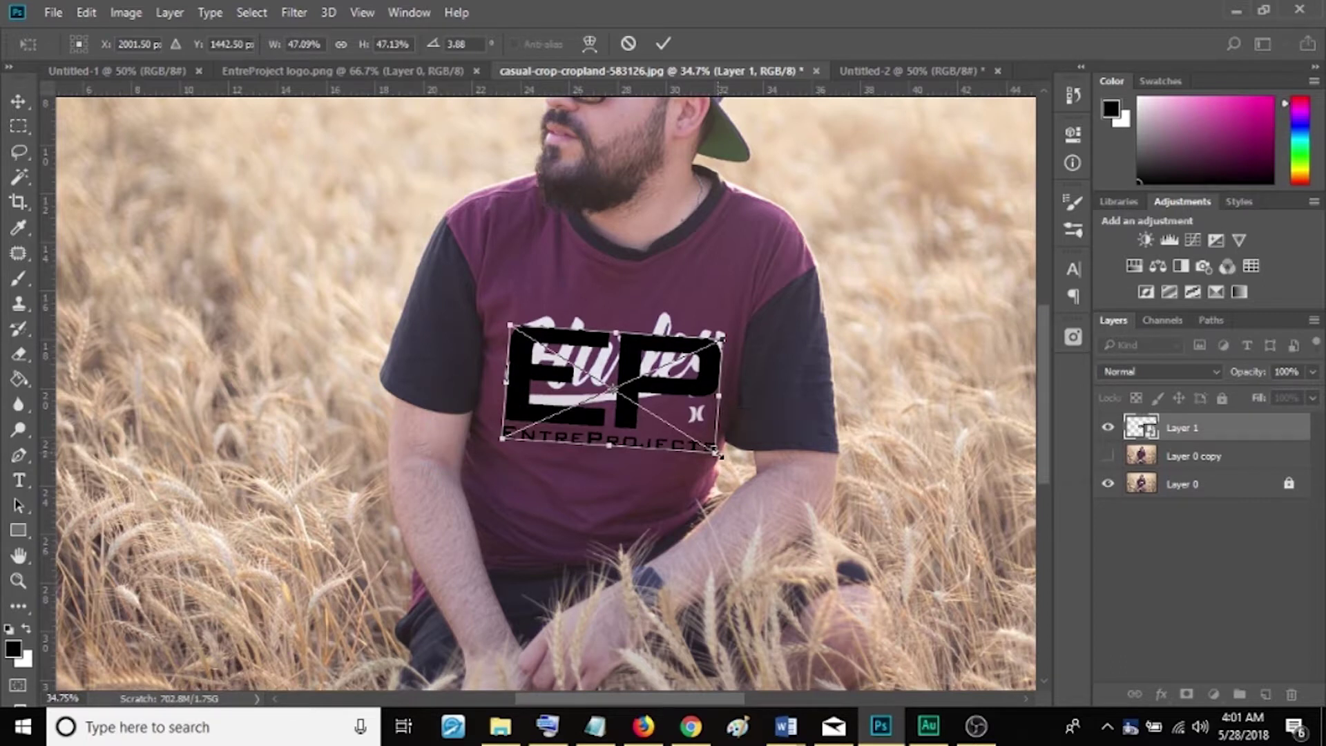
key(shift+Up)
key(shift+Up)
key(shift+Up)
key(shift+Up)
key(shift+Up)
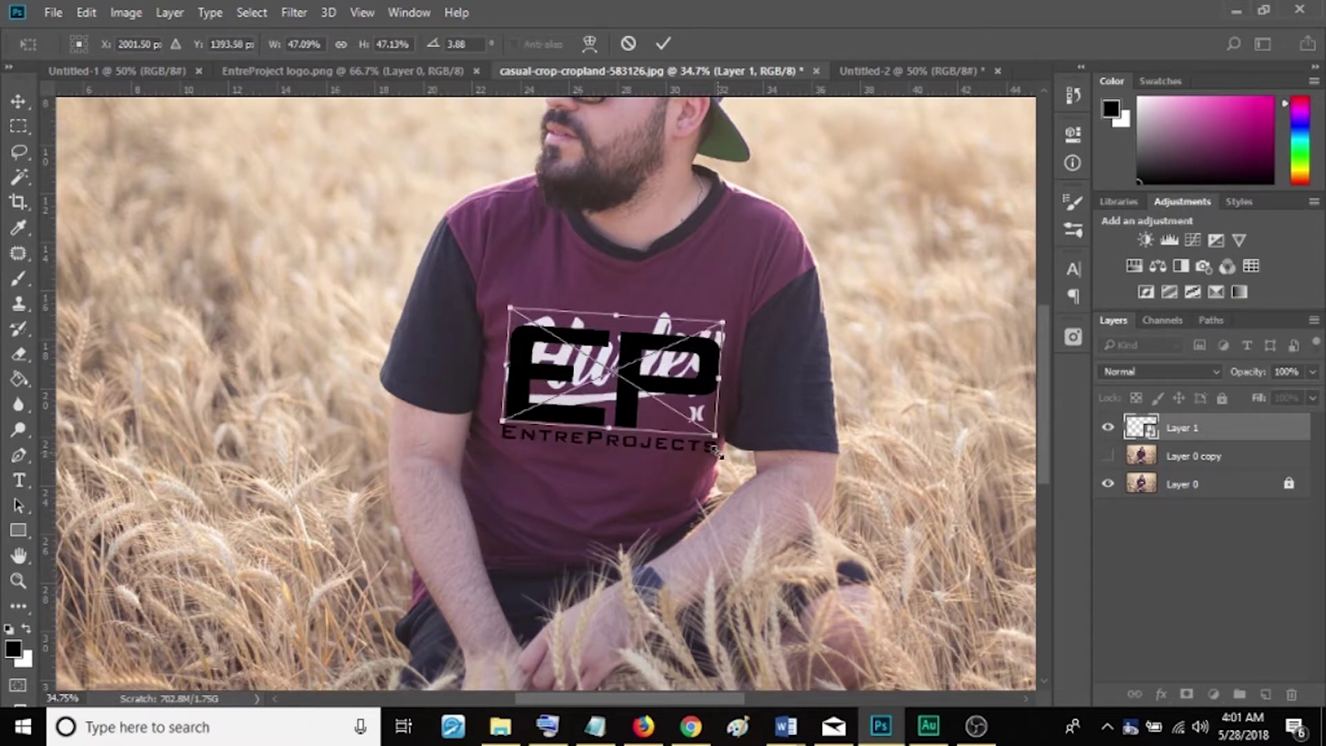
key(shift+Up)
key(shift+Up)
key(Left)
key(Left)
key(Left)
key(Up)
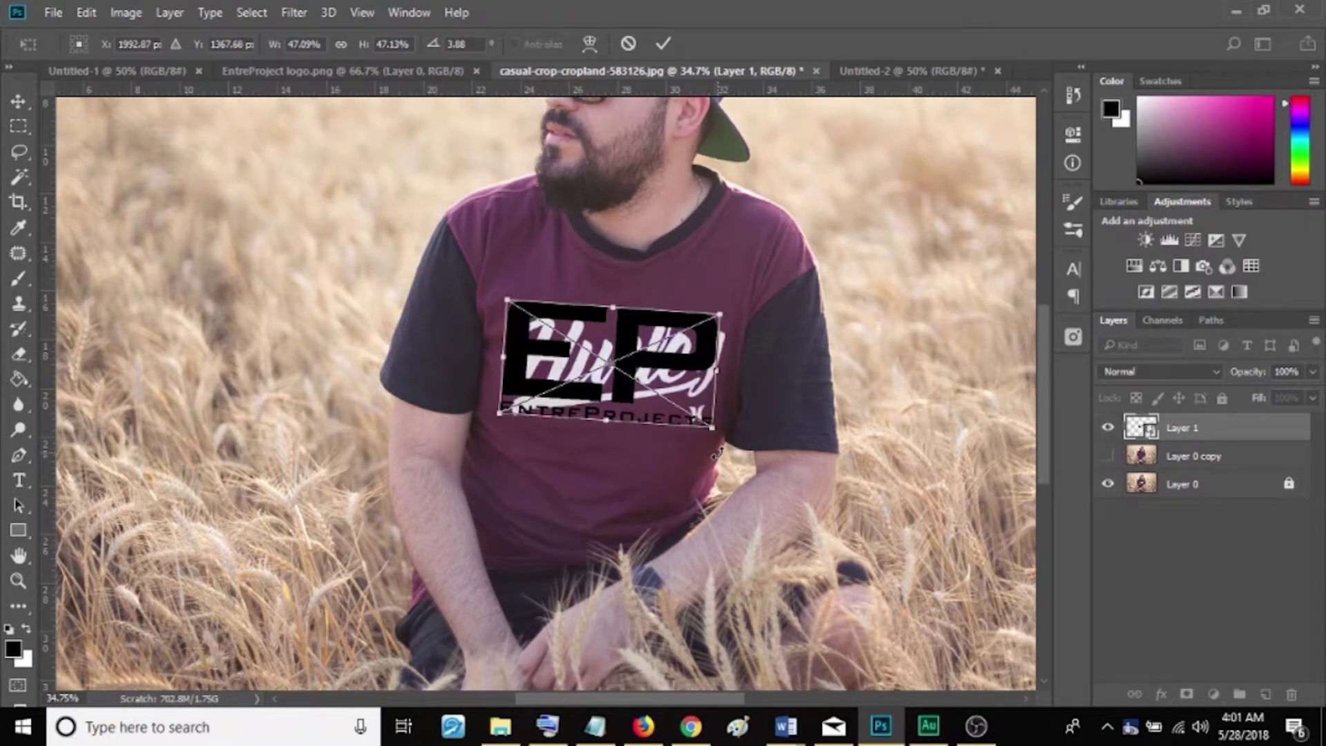
drag(715, 430, 709, 437)
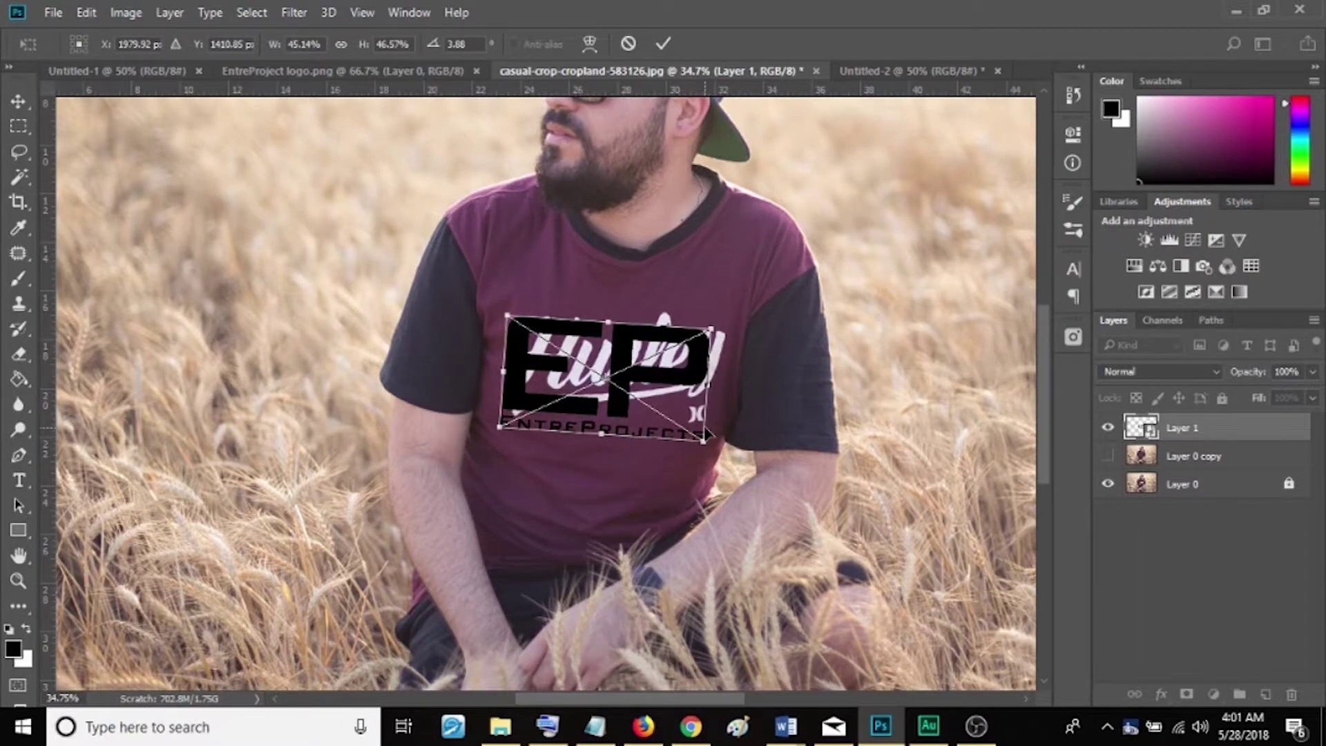
key(Return)
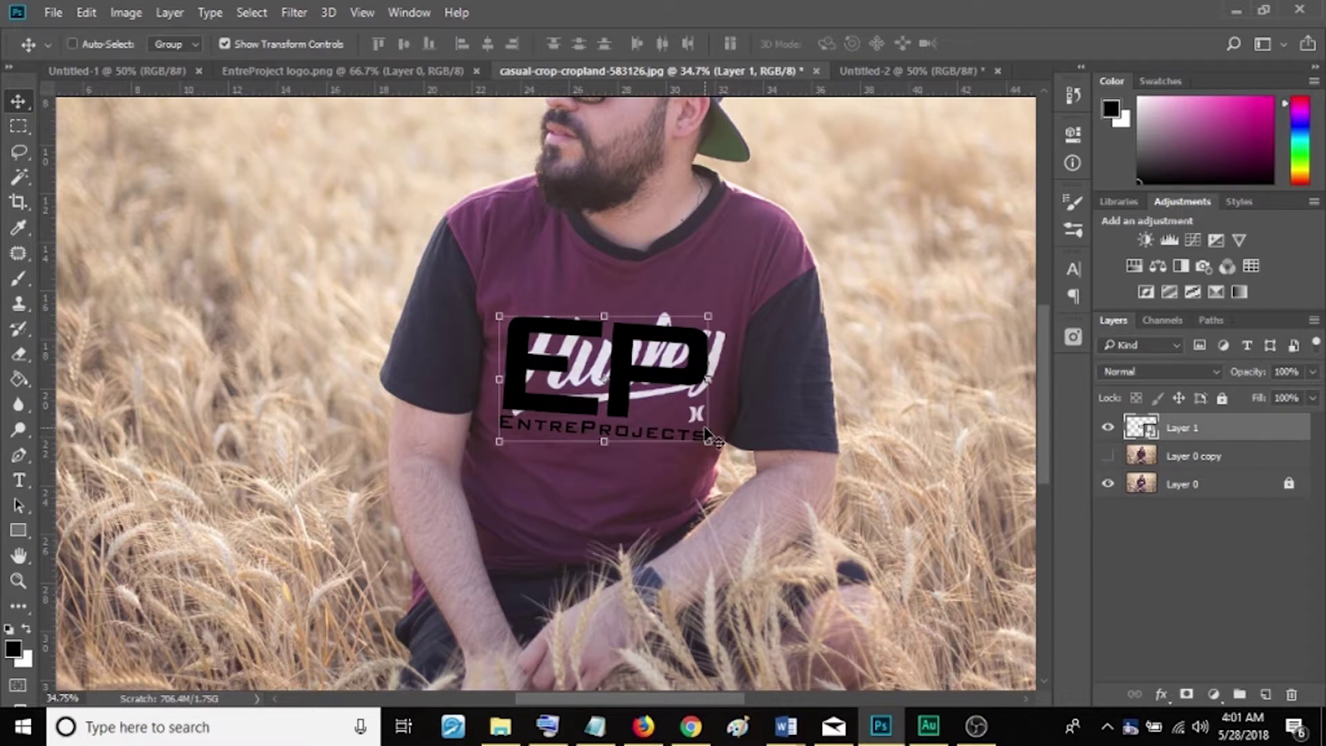
- Show Layer 0 copy again with Layer 0 hidden, and fine-tune the EP logo's position slightly to the right on the chest
click(1108, 456)
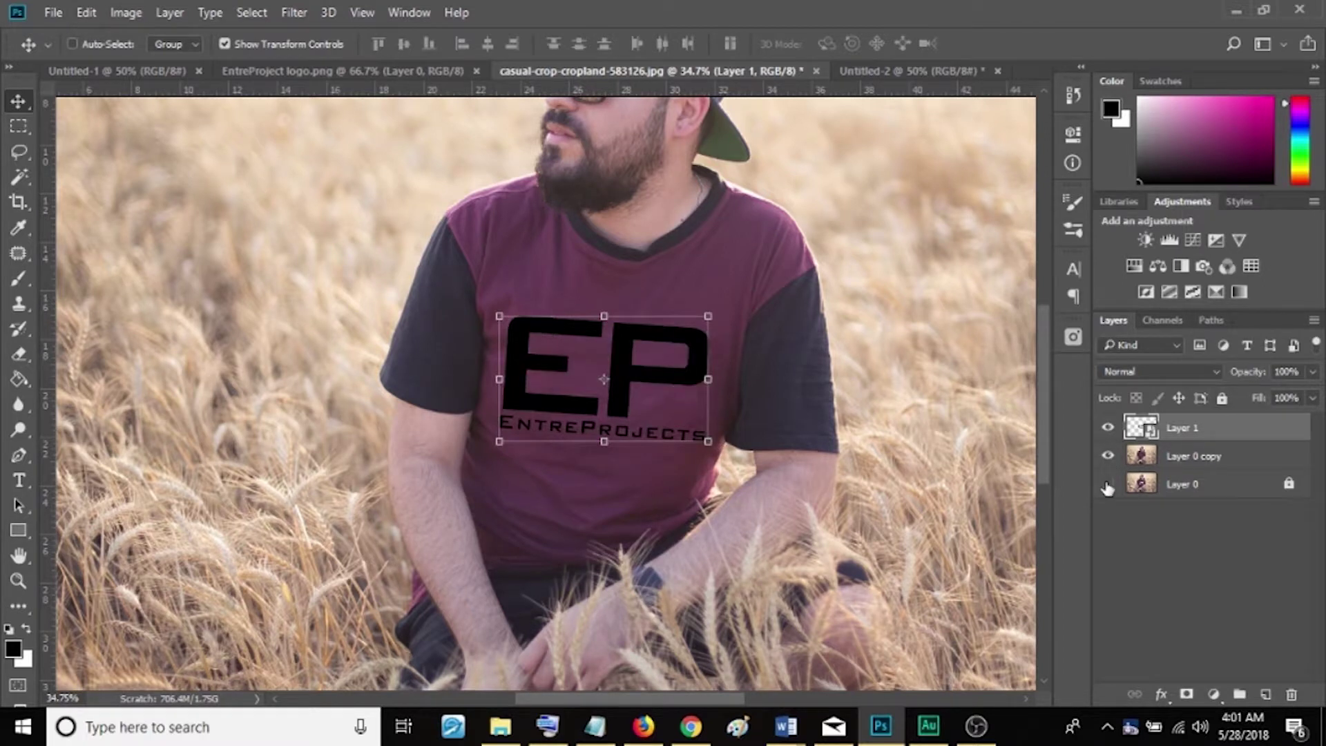
drag(692, 375, 703, 380)
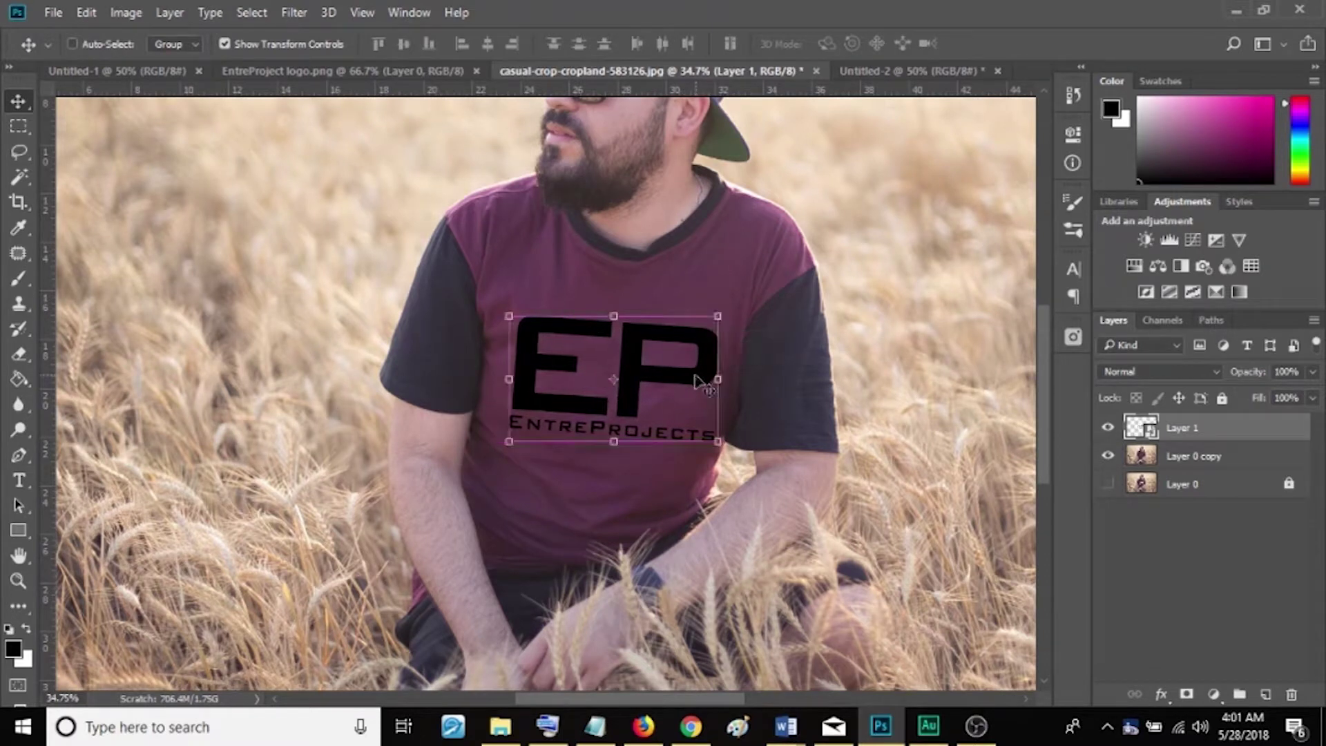
drag(732, 456, 737, 458)
key(Escape)
key(Left)
key(Left)
key(Left)
key(Left)
key(Left)
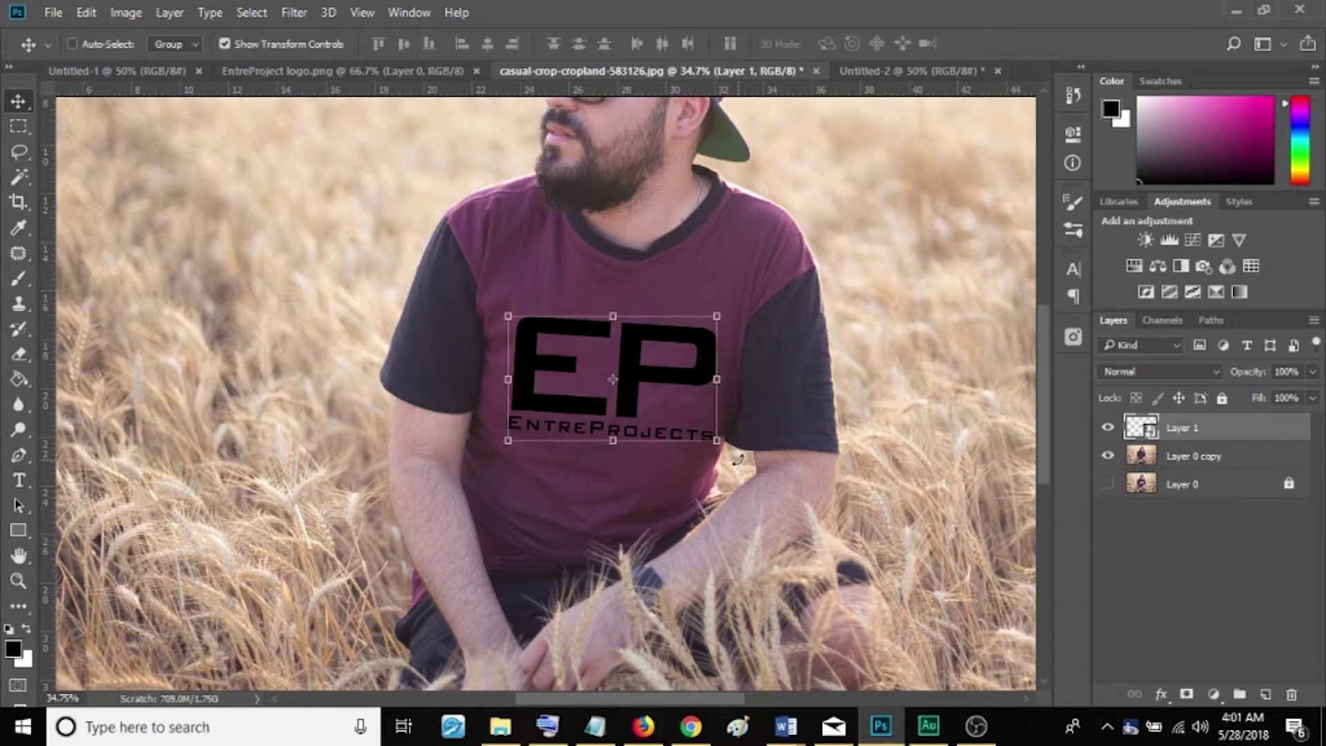
- Compare the original Hurley shirt with the EP logo mockup by toggling the visibility of the three layers
click(1108, 456)
click(1108, 484)
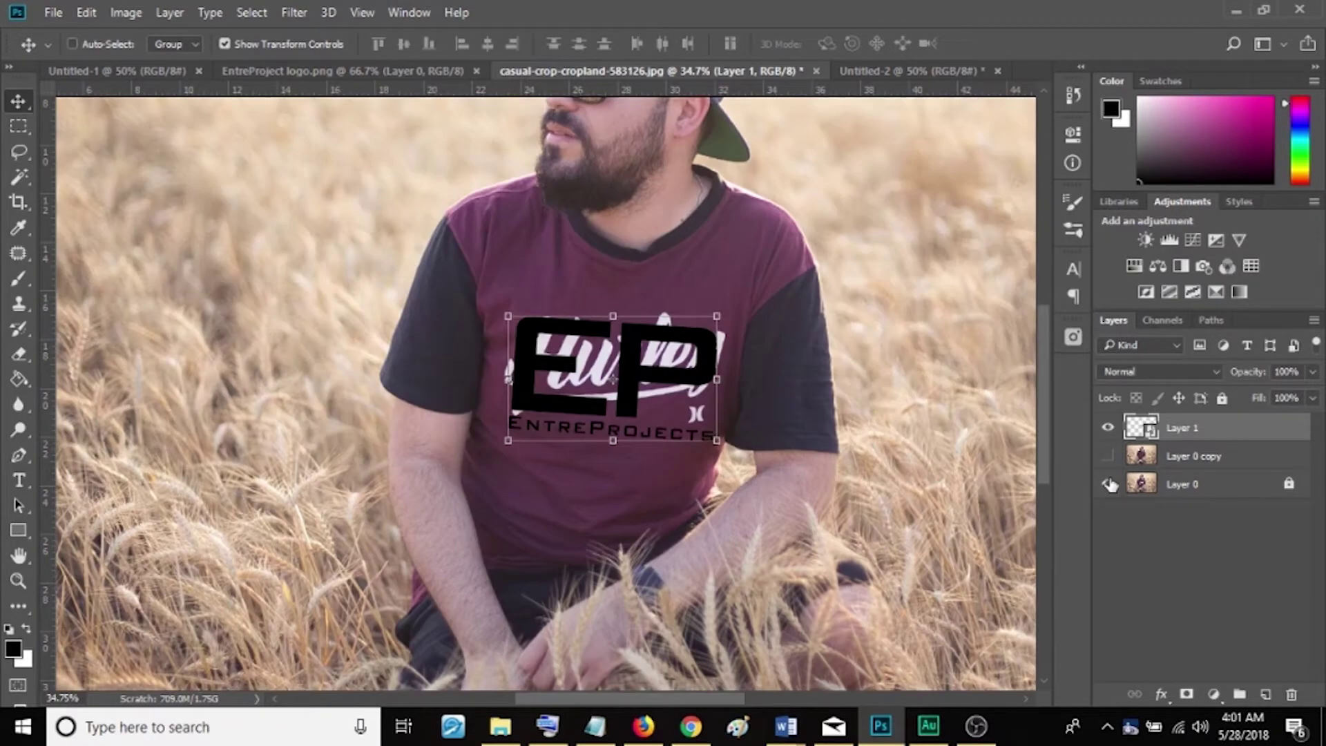
click(1107, 427)
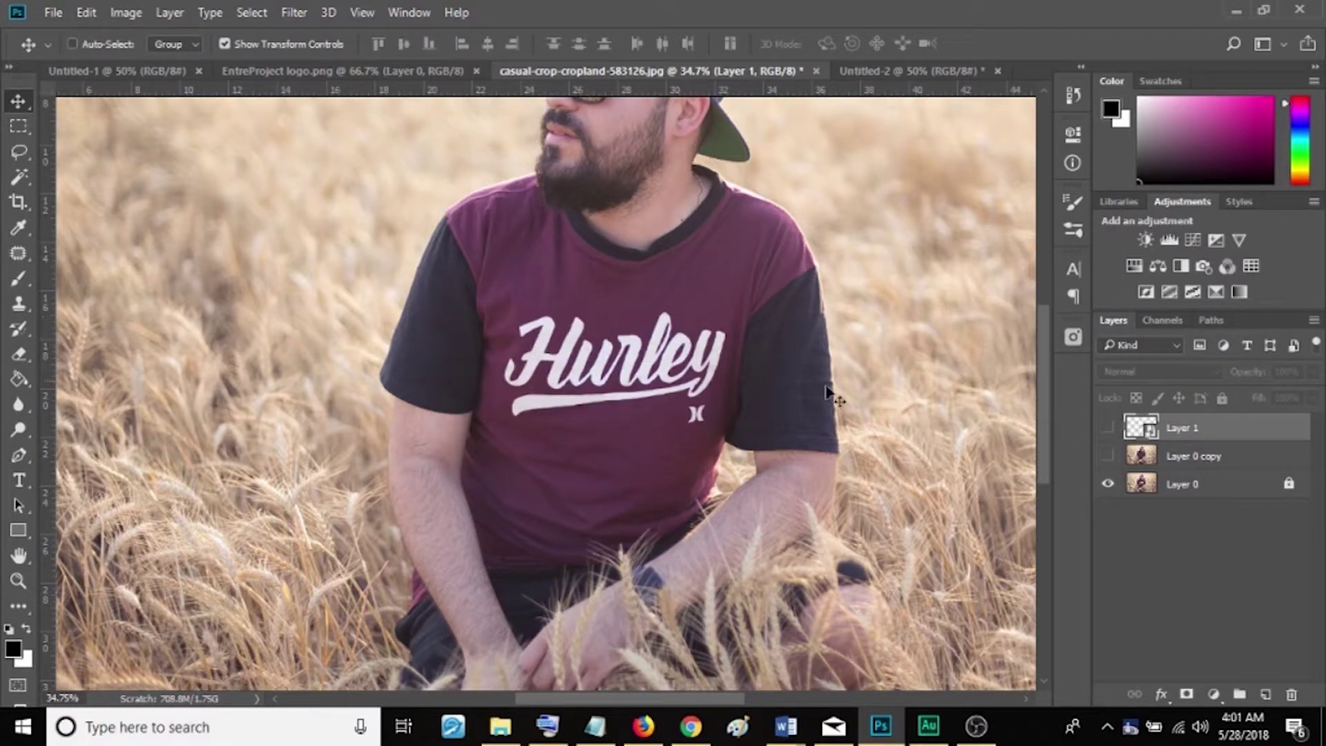
drag(1109, 482, 1107, 431)
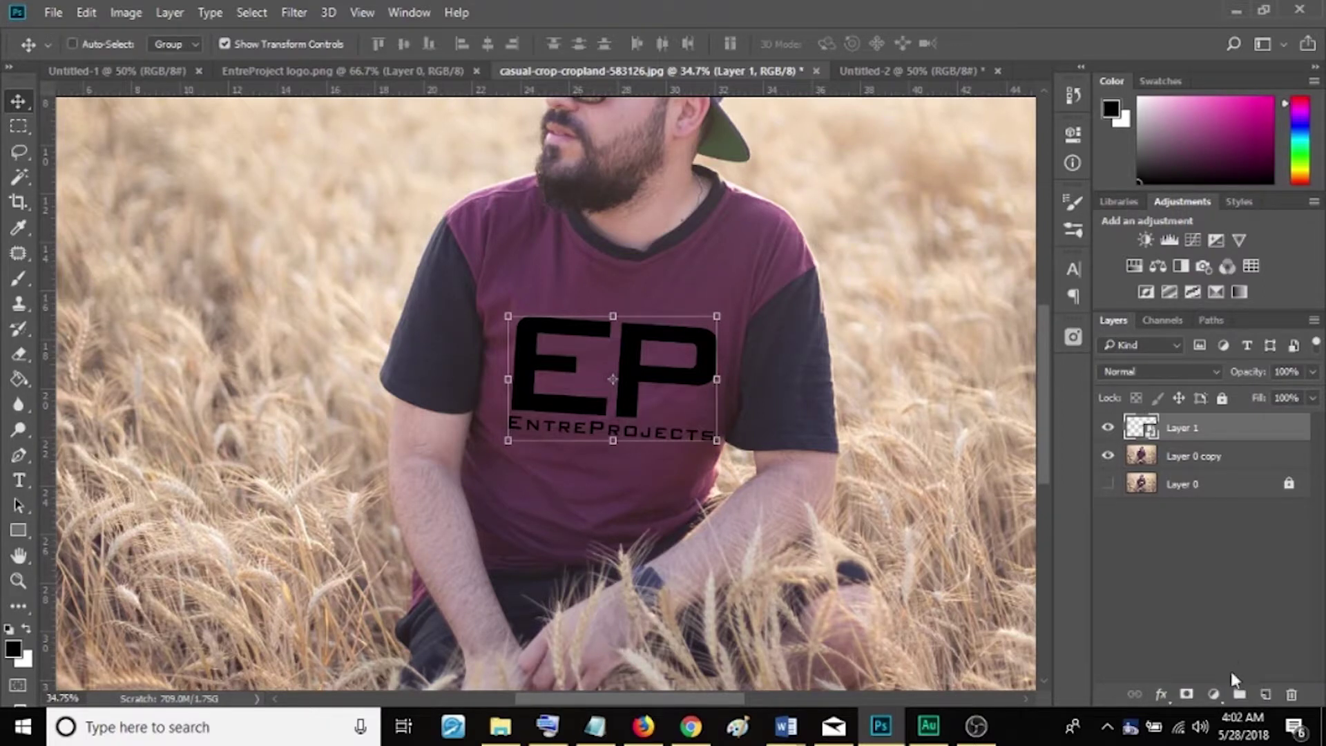
- Add an Invert adjustment layer above the EP logo and clip it to Layer 1 so only the logo turns white
click(1214, 696)
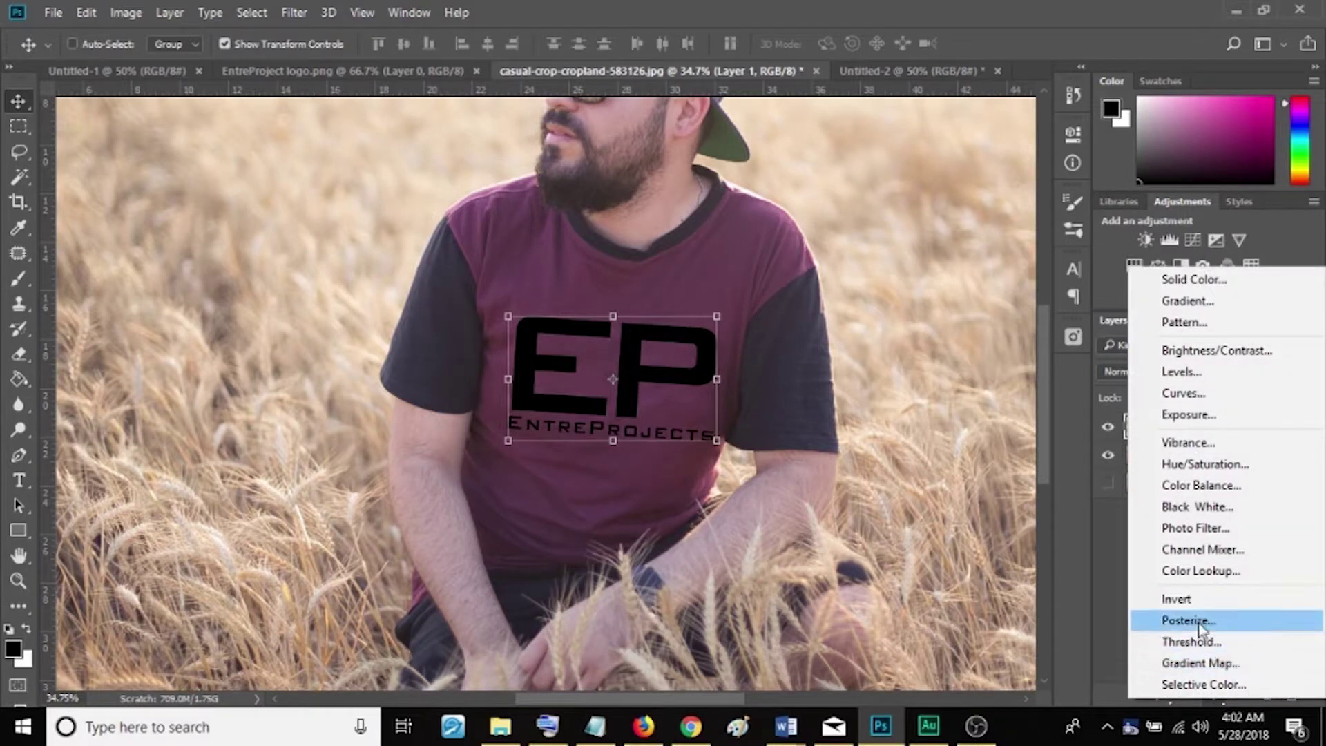
click(1195, 601)
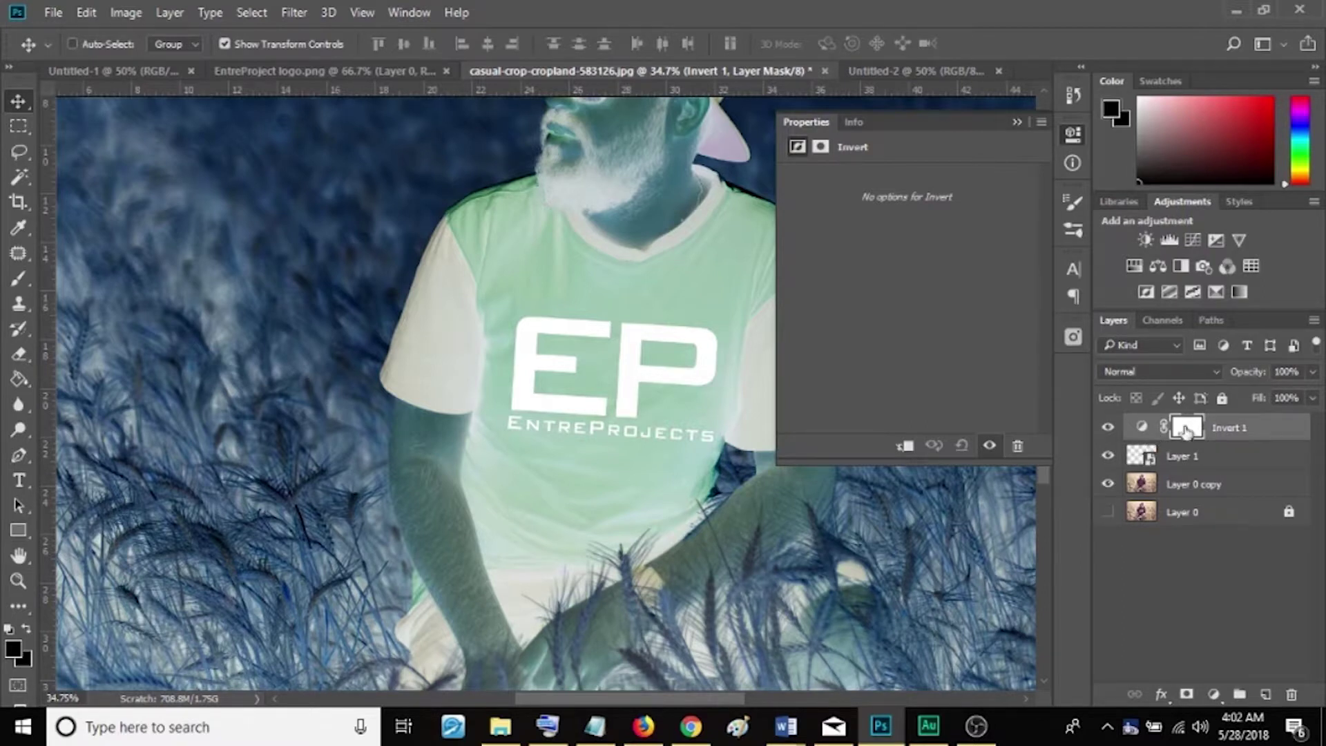
drag(1186, 431, 1184, 439)
alt+click(1185, 441)
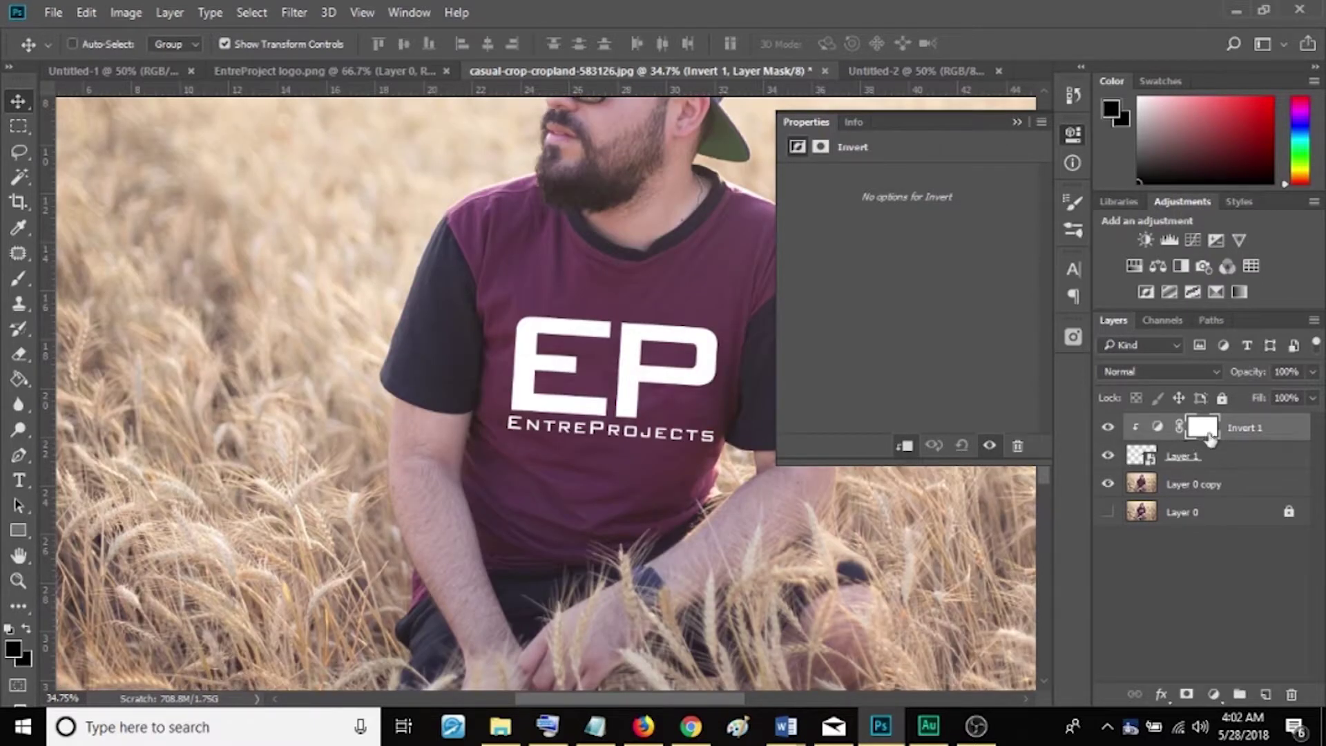
- Nudge the EP logo on Layer 1 slightly left on the chest to X 23.29 in, and collapse its properties
click(1182, 457)
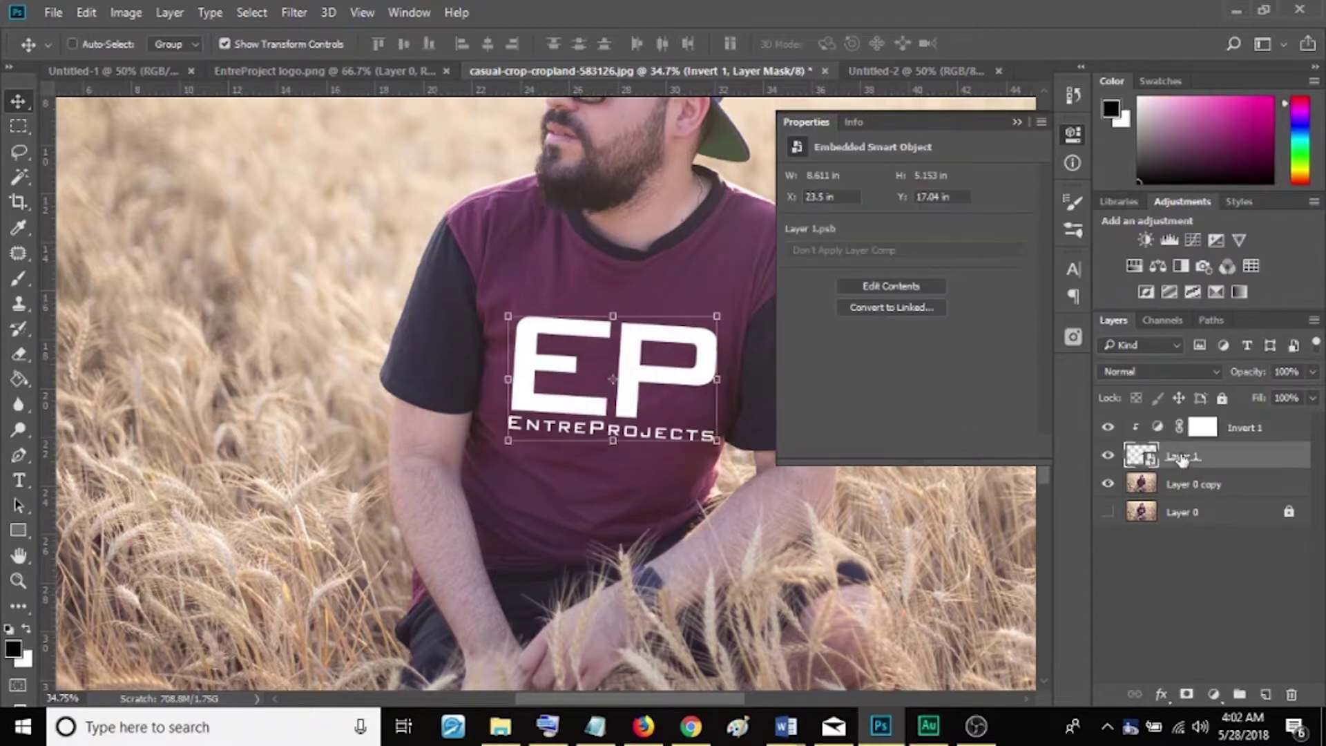
key(Left)
key(Left)
key(Left)
key(Left)
key(Left)
key(Left)
key(Left)
key(Left)
key(Left)
key(Left)
key(Left)
key(Left)
key(Left)
key(Left)
key(Left)
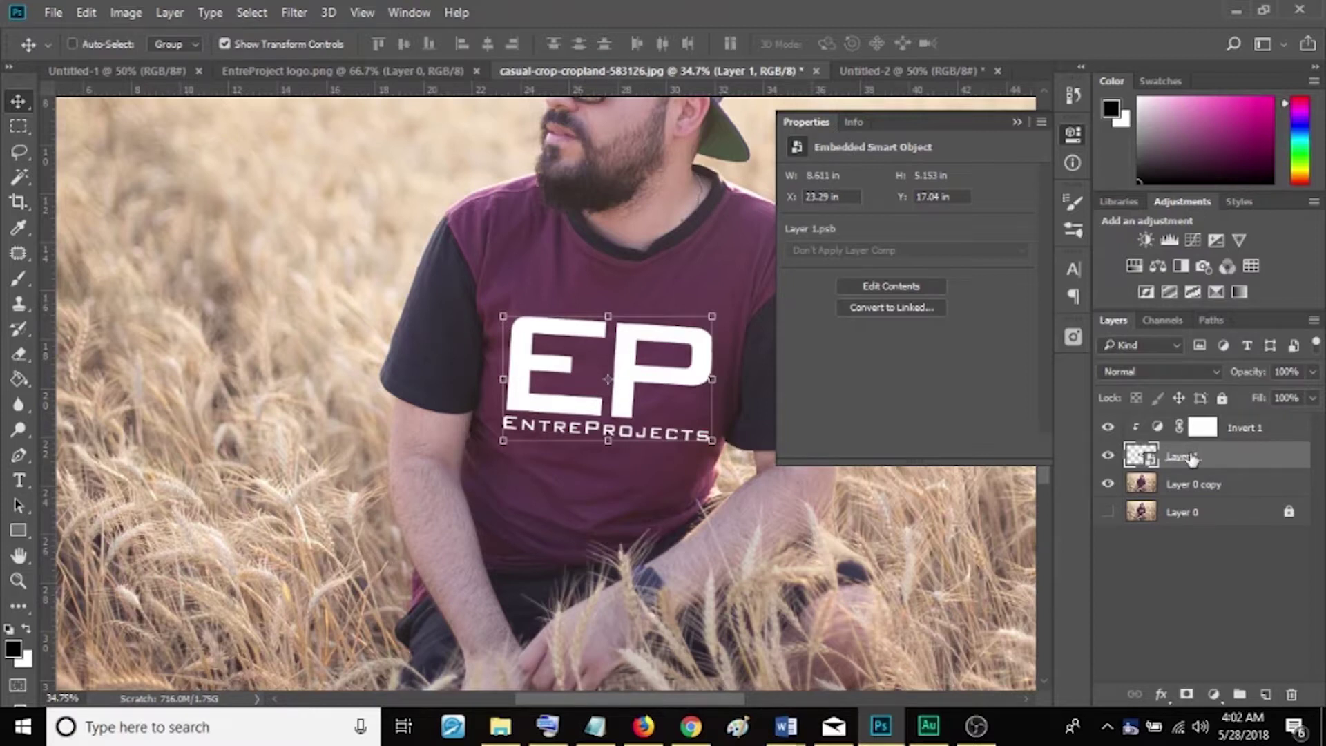
click(1015, 122)
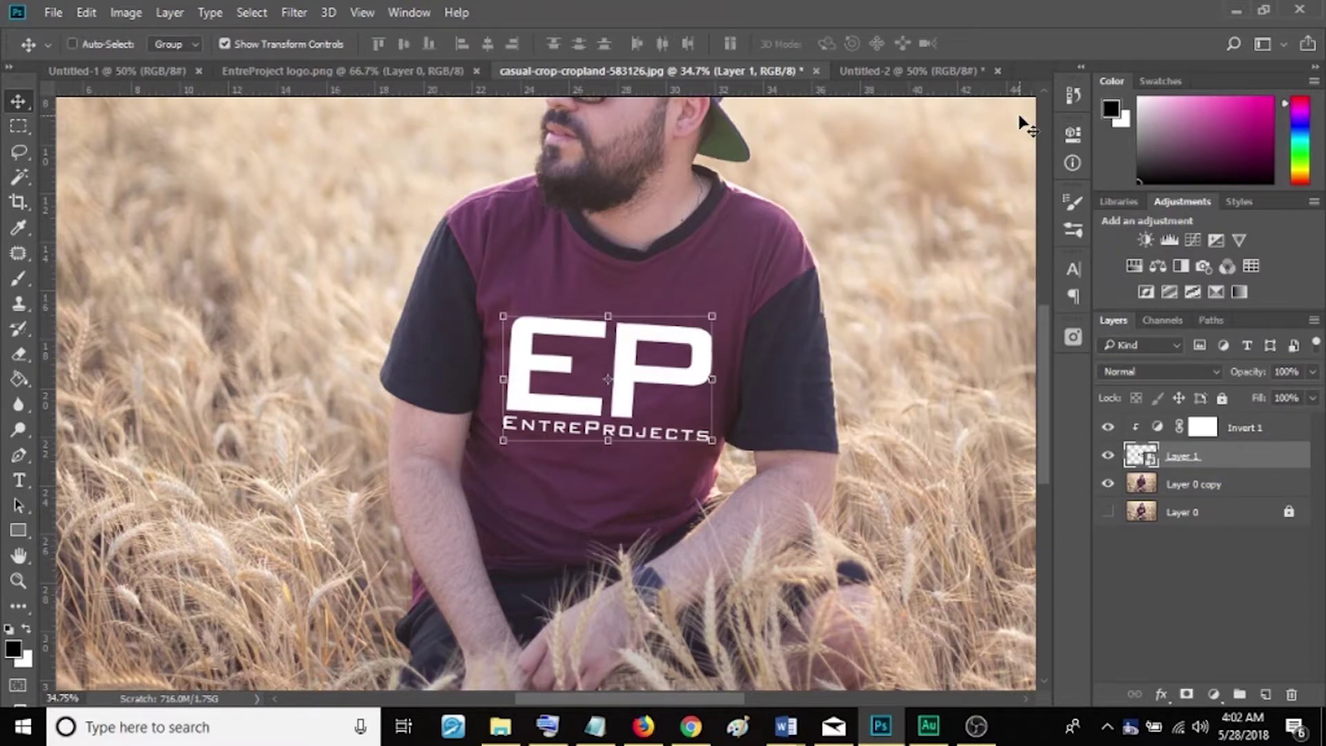
- Lower the EP logo layer's opacity to 82%
click(17, 581)
drag(669, 350, 798, 361)
mouse_move(1250, 373)
mouse_down()
mouse_move(1207, 374)
mouse_move(1230, 372)
mouse_up()
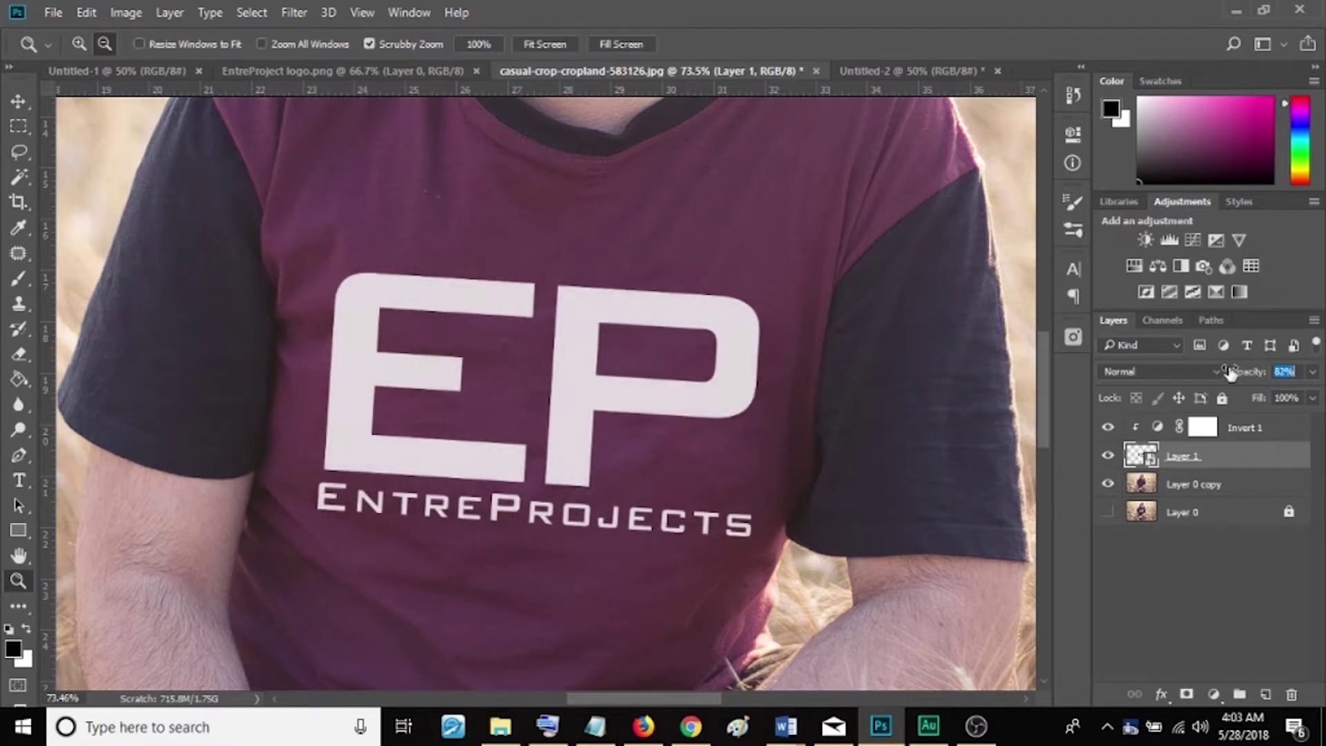
- Scale the EP logo down around its center to 35.72% width and 36.85% height, and apply the transform
drag(536, 390, 442, 390)
drag(533, 391, 559, 391)
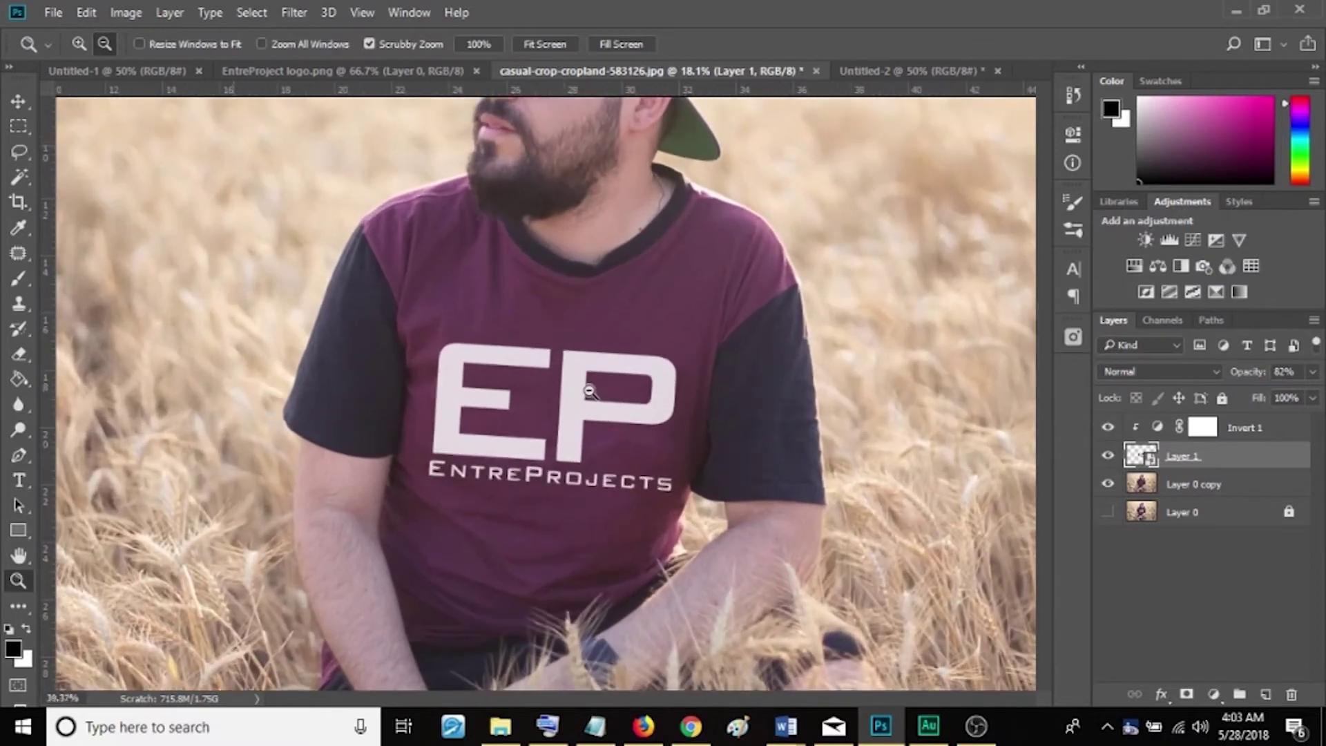
click(18, 102)
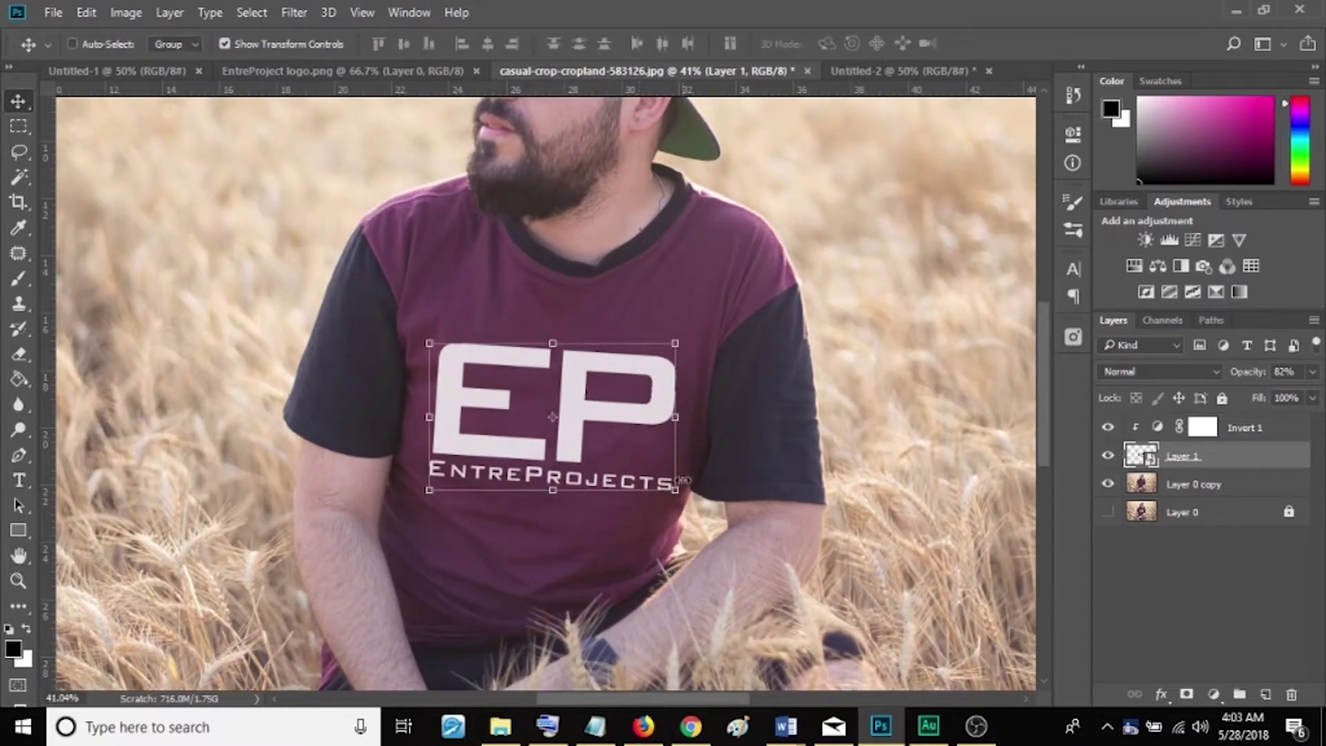
drag(674, 489, 651, 481)
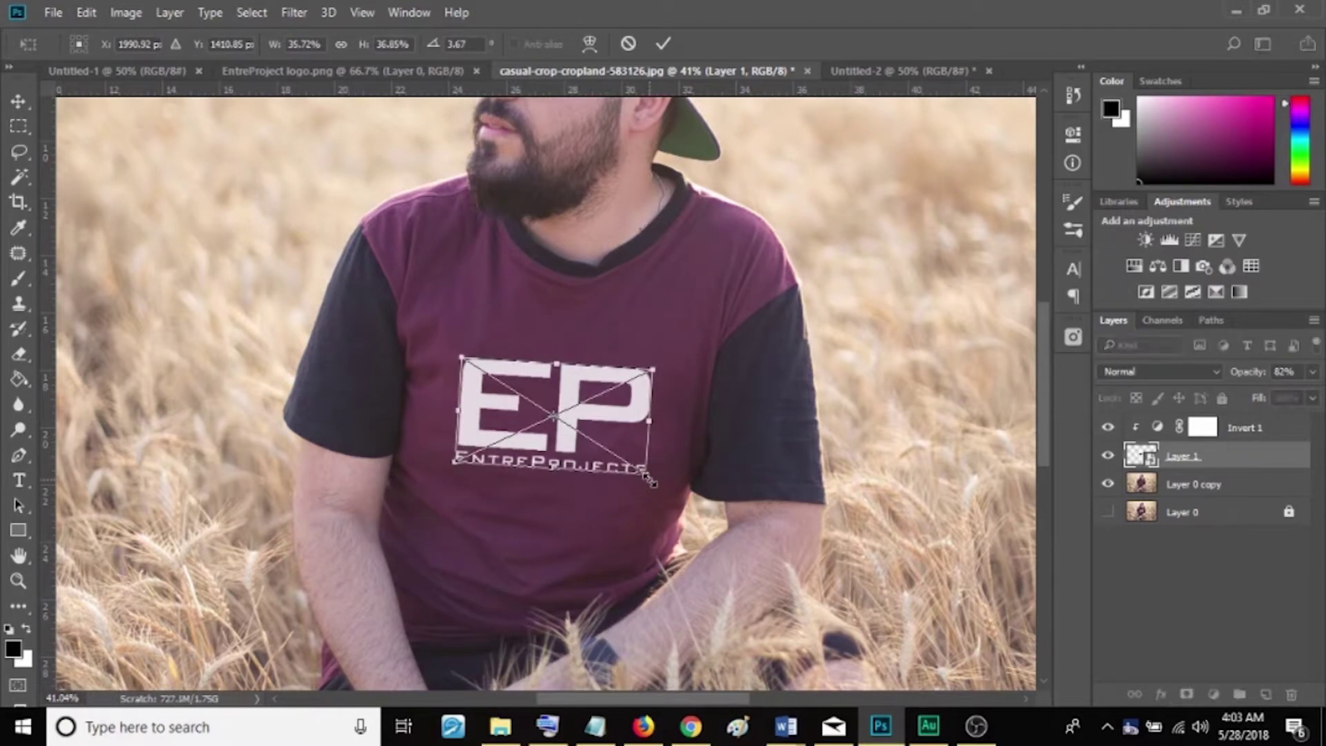
key(Return)
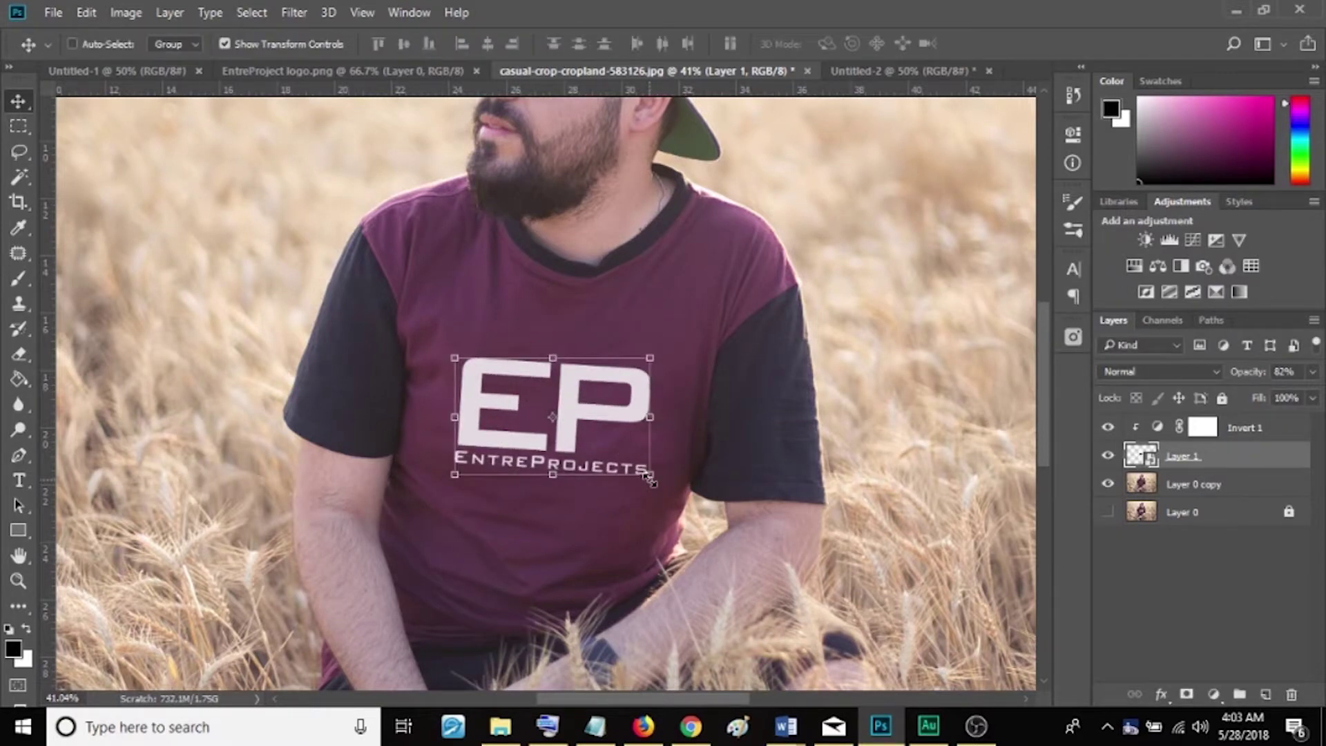
- Move the EP logo slightly up on the chest, rotate it to 1.12°, and apply the transform
drag(591, 413, 592, 396)
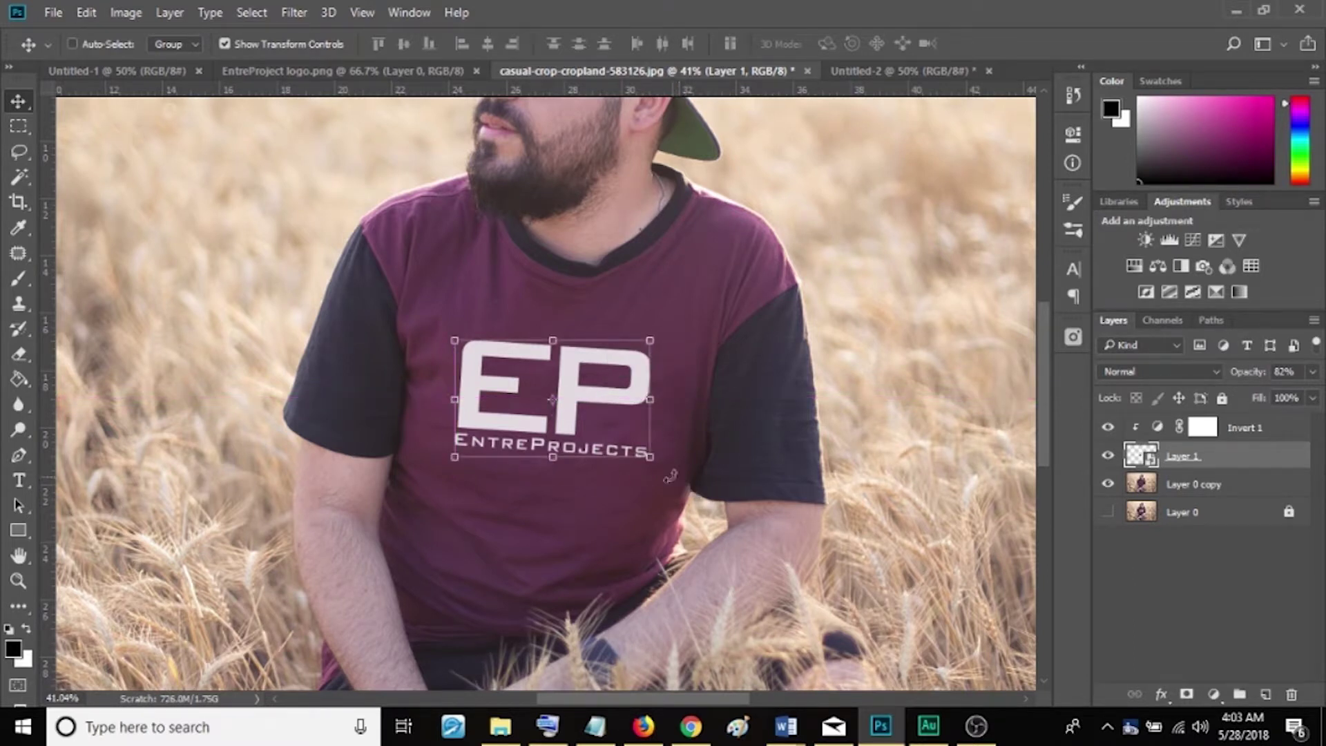
drag(666, 462, 664, 464)
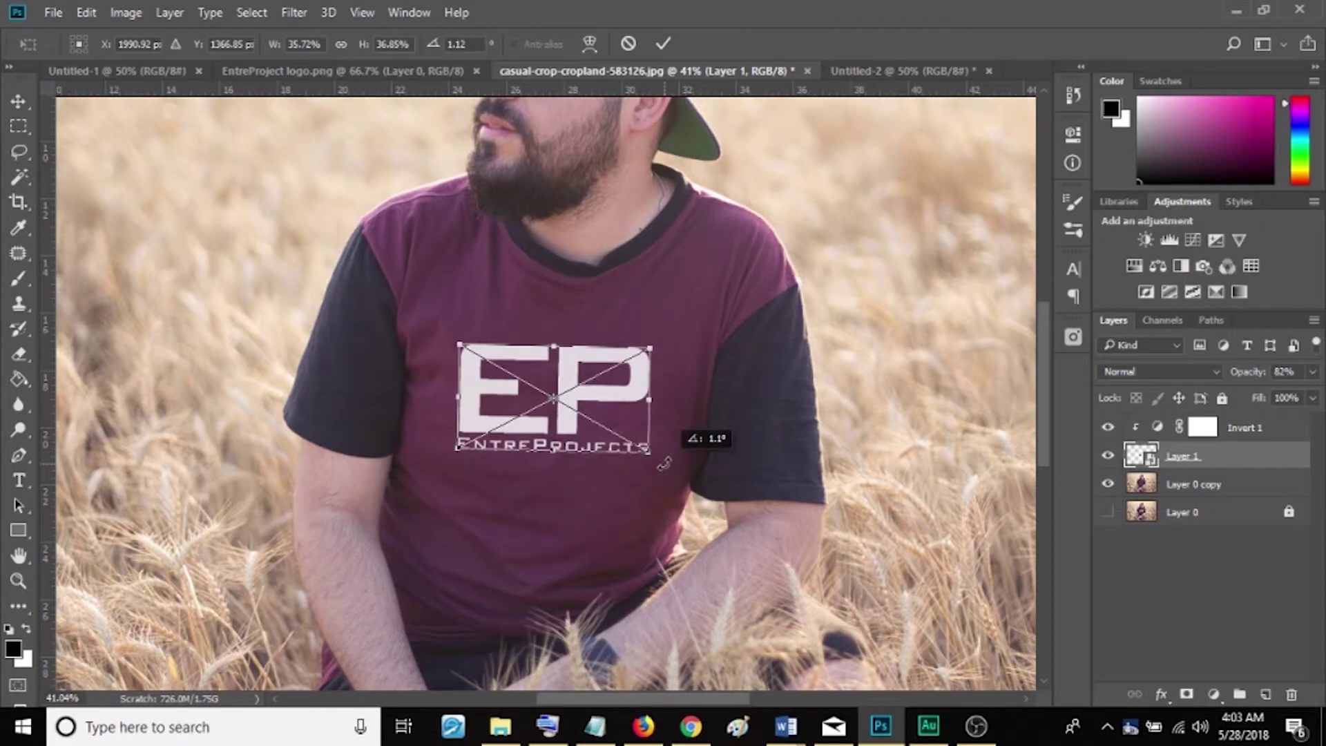
key(Return)
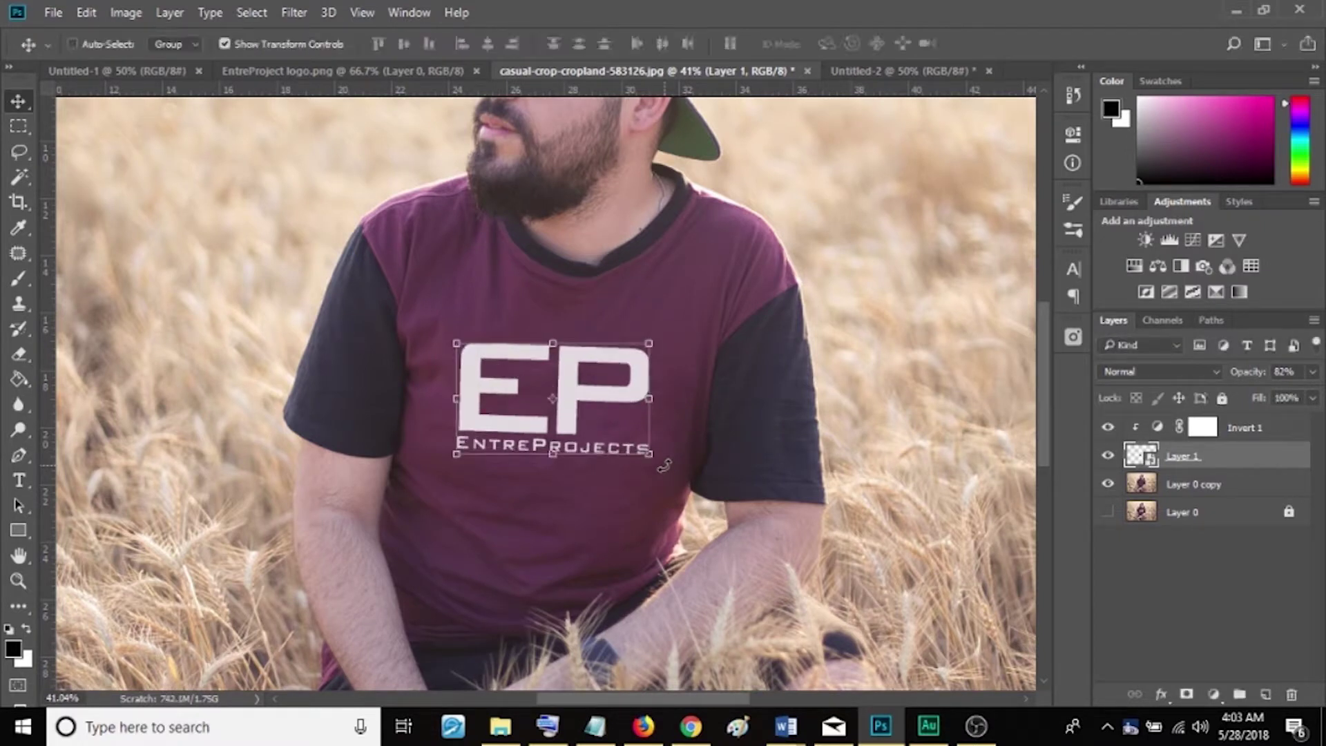
- Examine the EP logo's blend with the shirt in the whole photo and close up on the EntreProjects lettering
click(15, 581)
drag(723, 405, 663, 388)
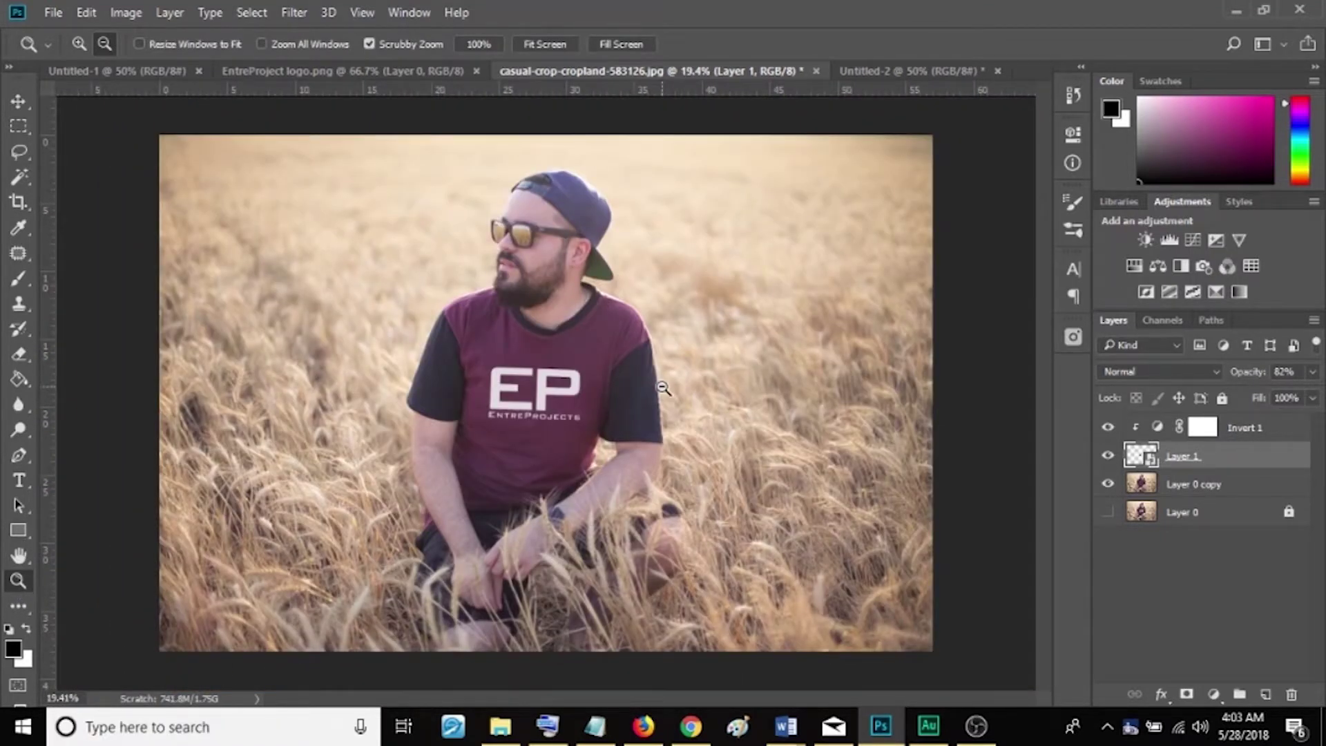
drag(548, 373, 571, 377)
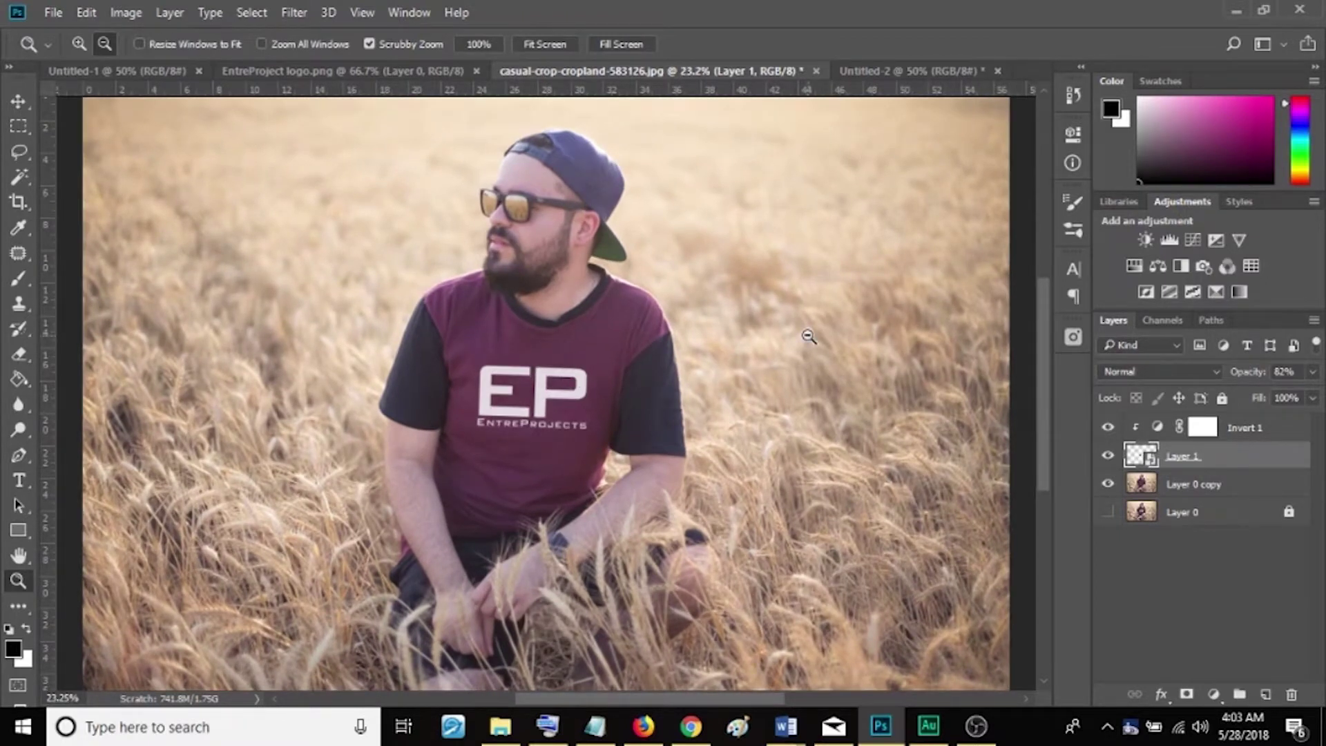
mouse_move(549, 407)
mouse_down()
mouse_move(591, 404)
mouse_move(706, 444)
mouse_move(644, 432)
mouse_move(678, 423)
mouse_up()
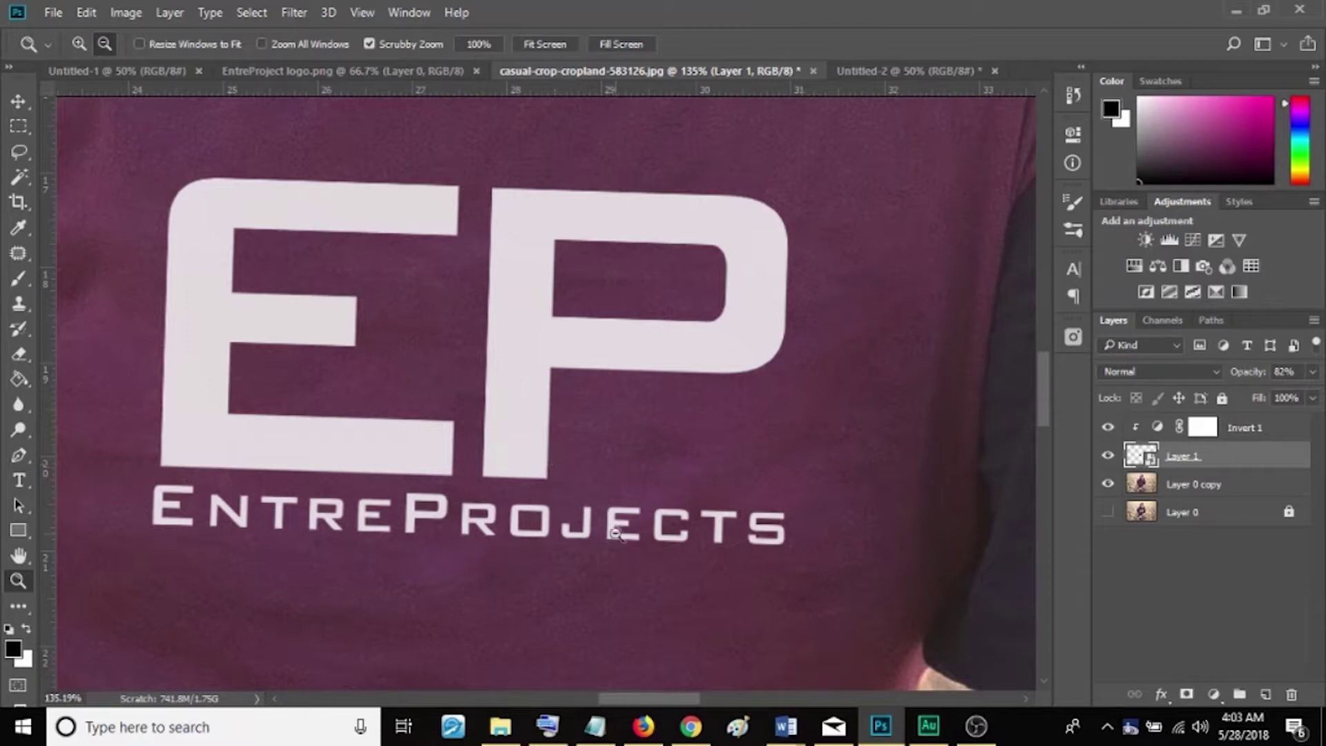
drag(753, 547, 863, 549)
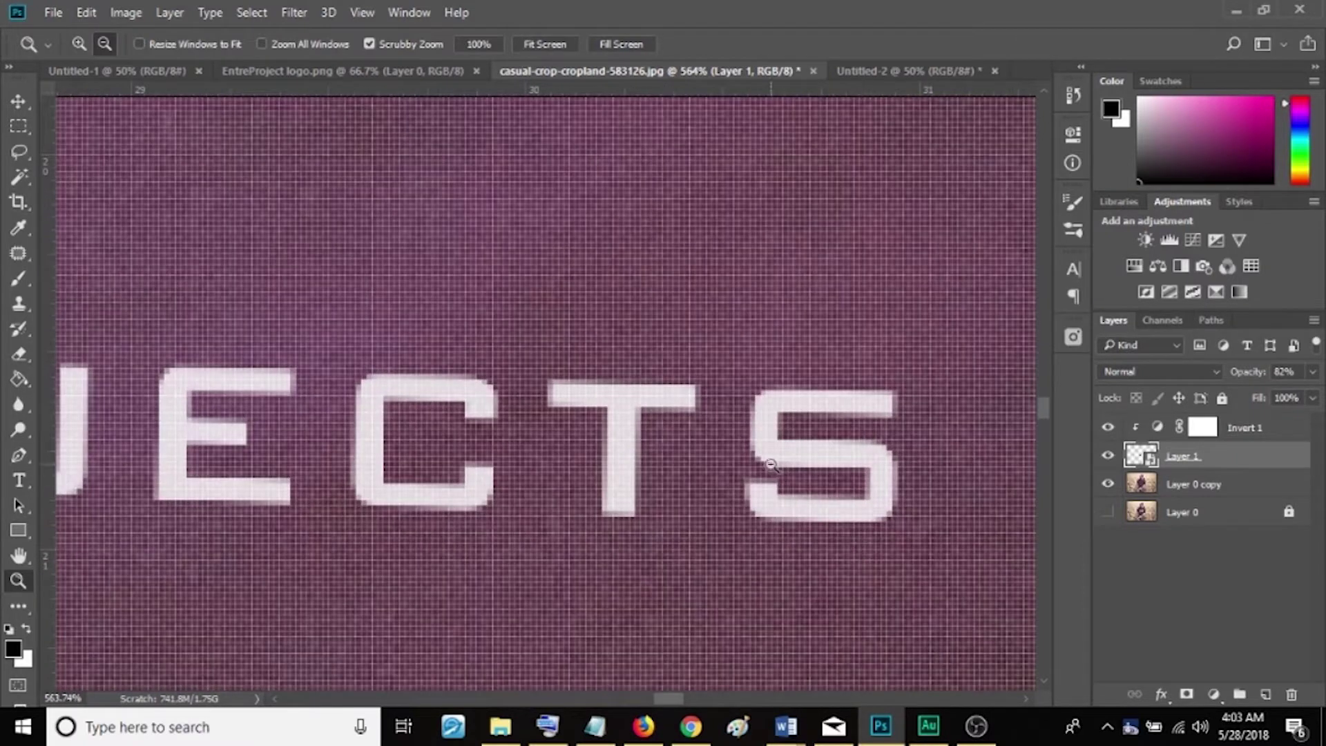
drag(813, 458, 783, 450)
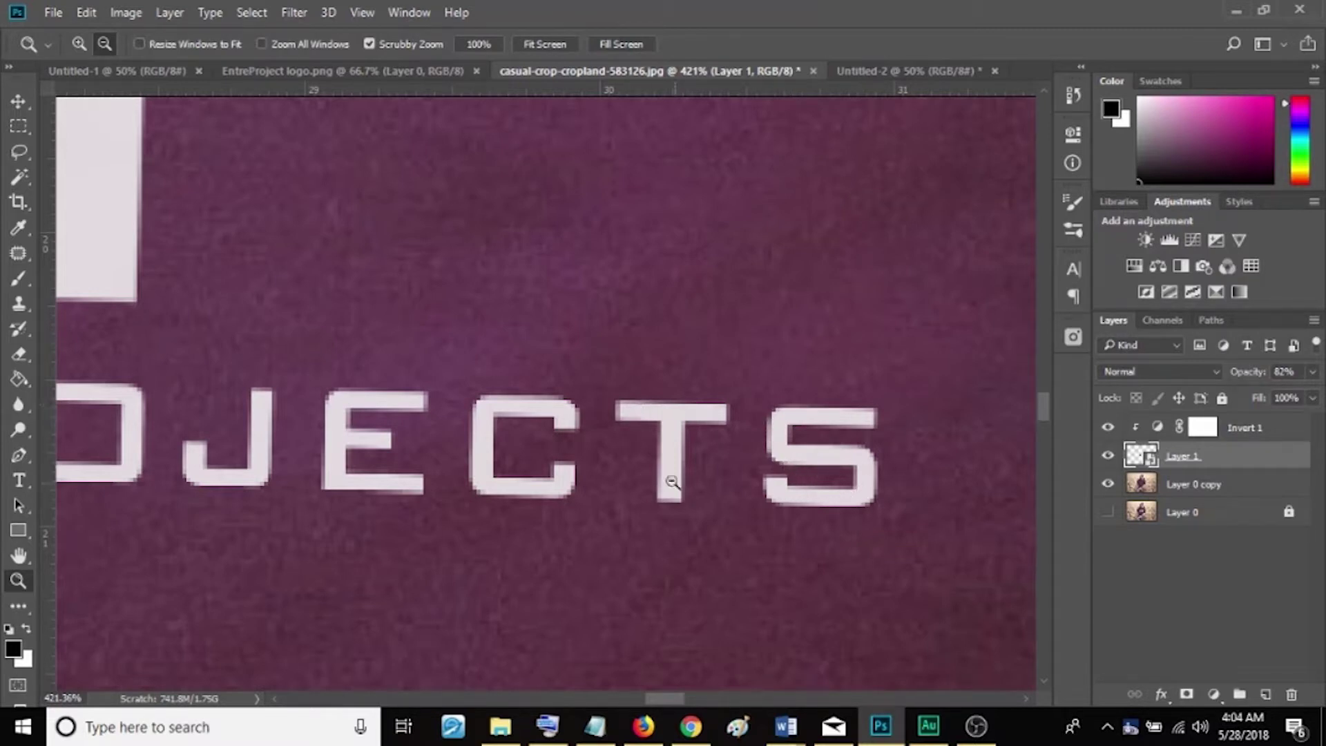
drag(613, 467, 520, 385)
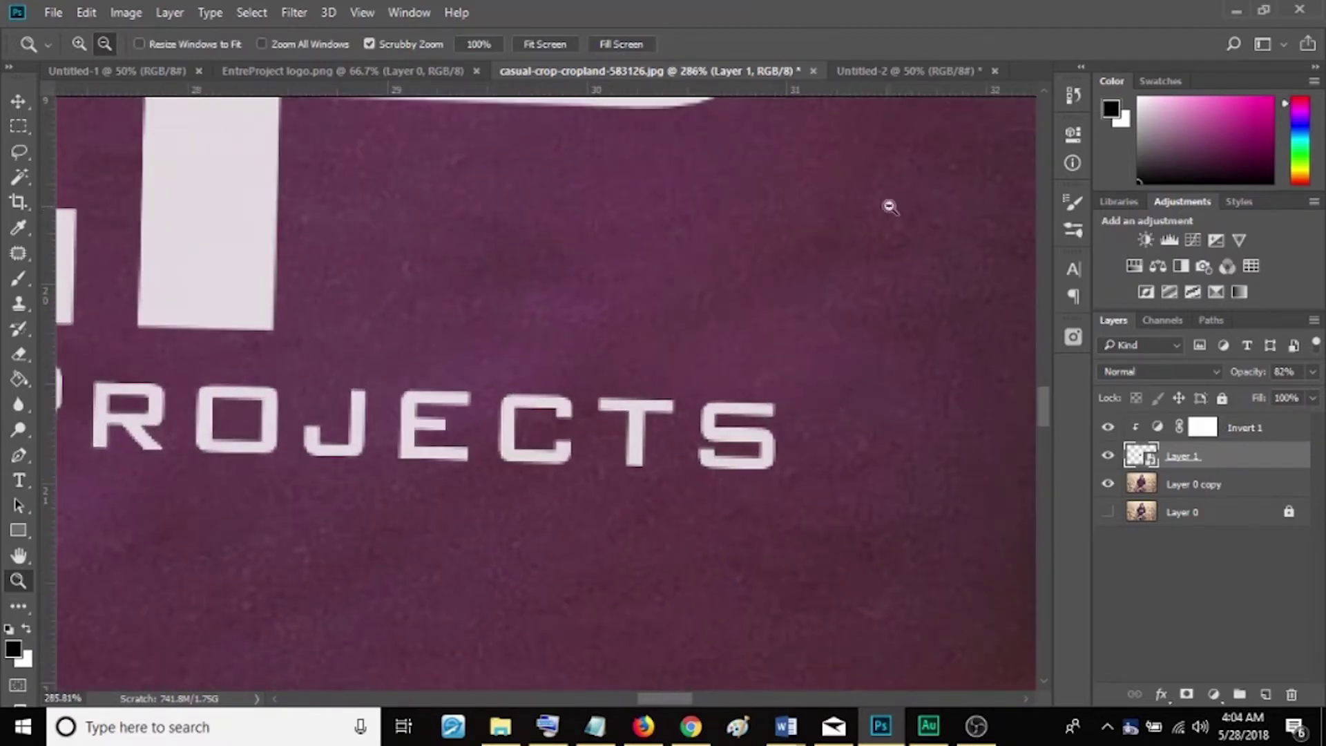
drag(730, 417, 630, 417)
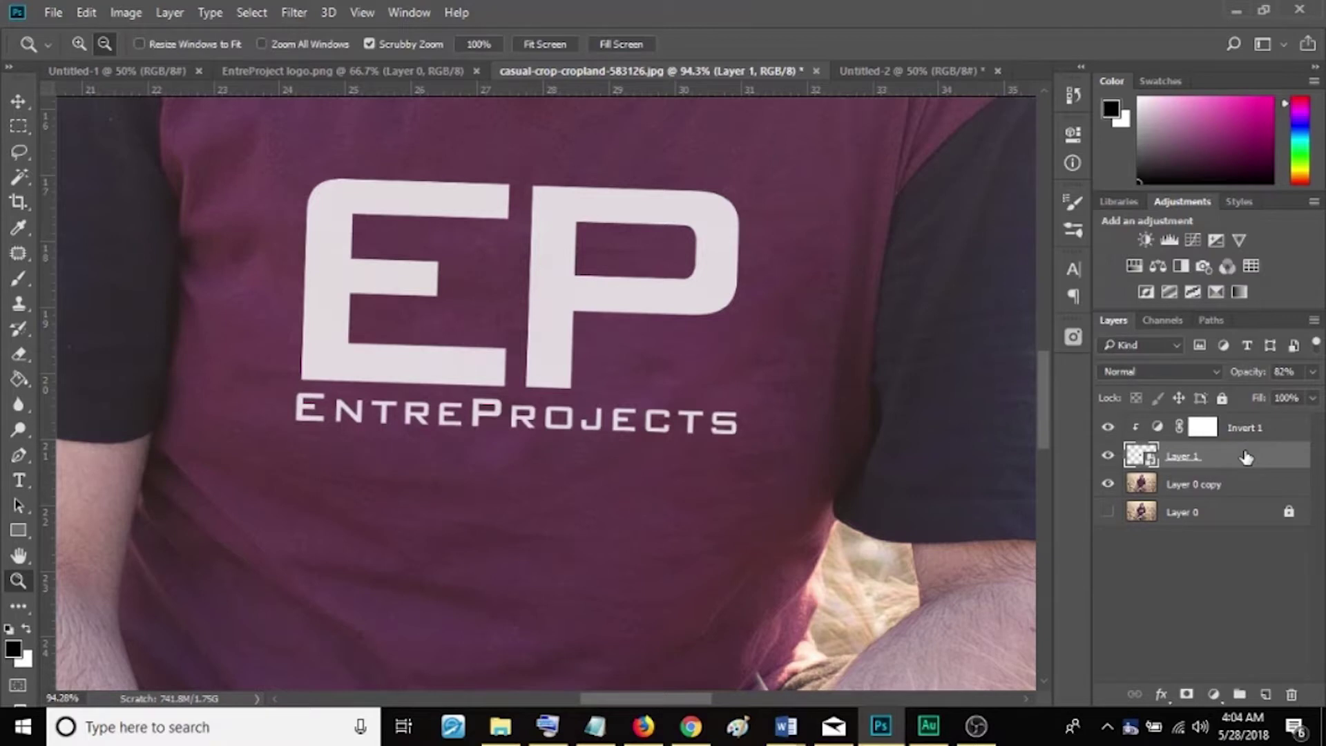
- Compare the blank shirt, the original Hurley print and the EP logo by toggling Layer 1, Layer 0 copy and Layer 0
click(1107, 456)
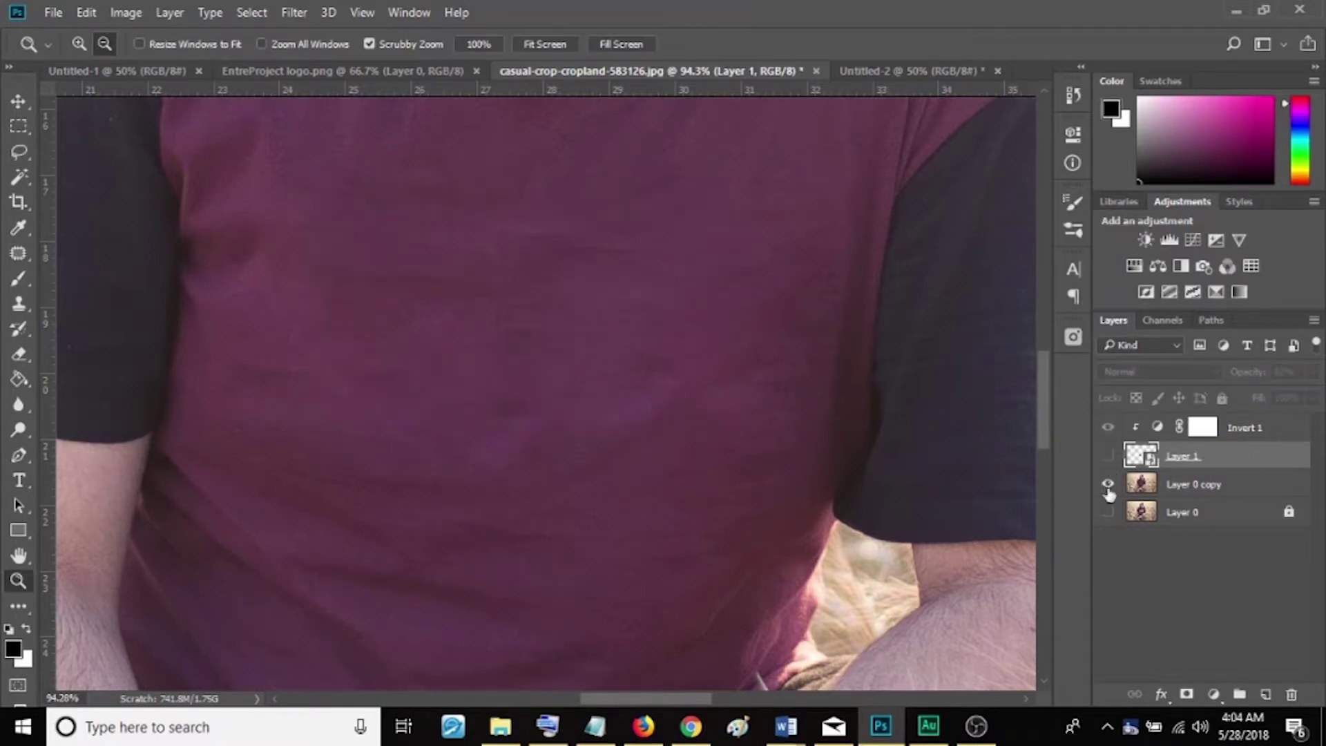
click(1107, 512)
click(1108, 484)
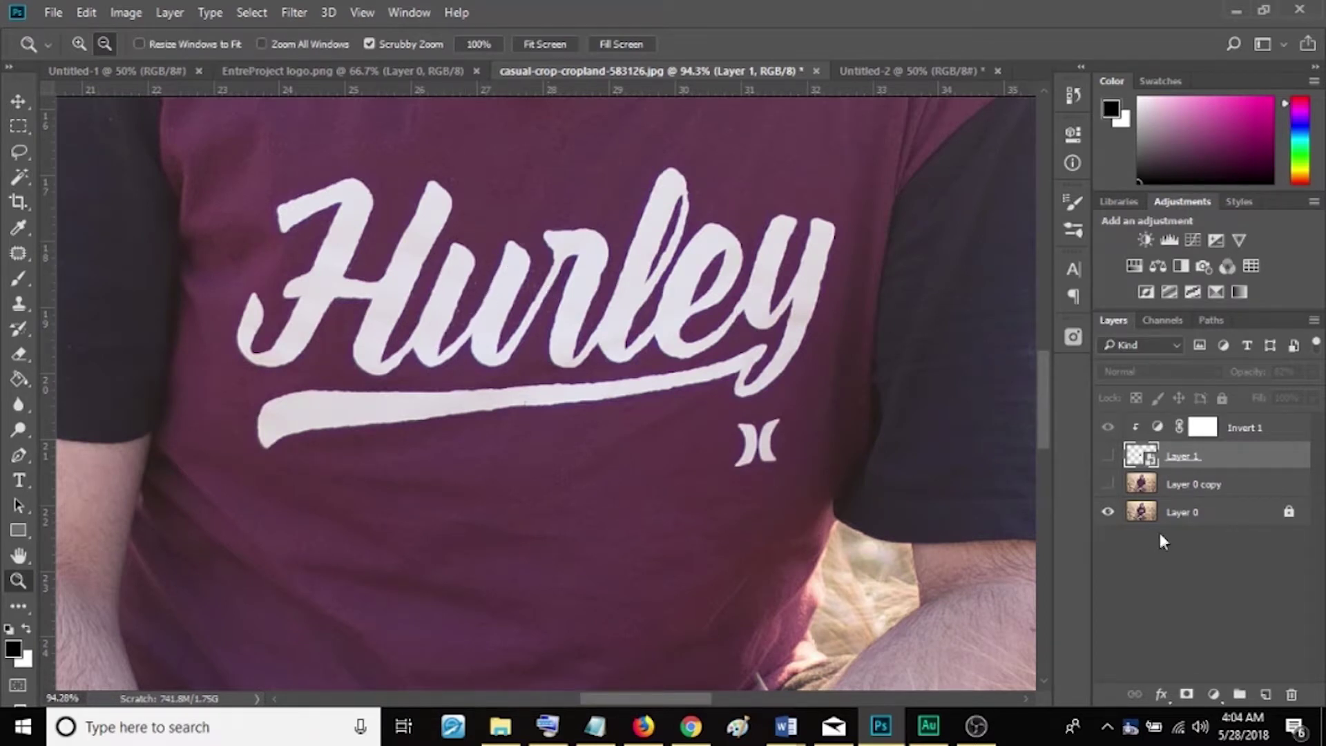
click(1107, 484)
click(1107, 512)
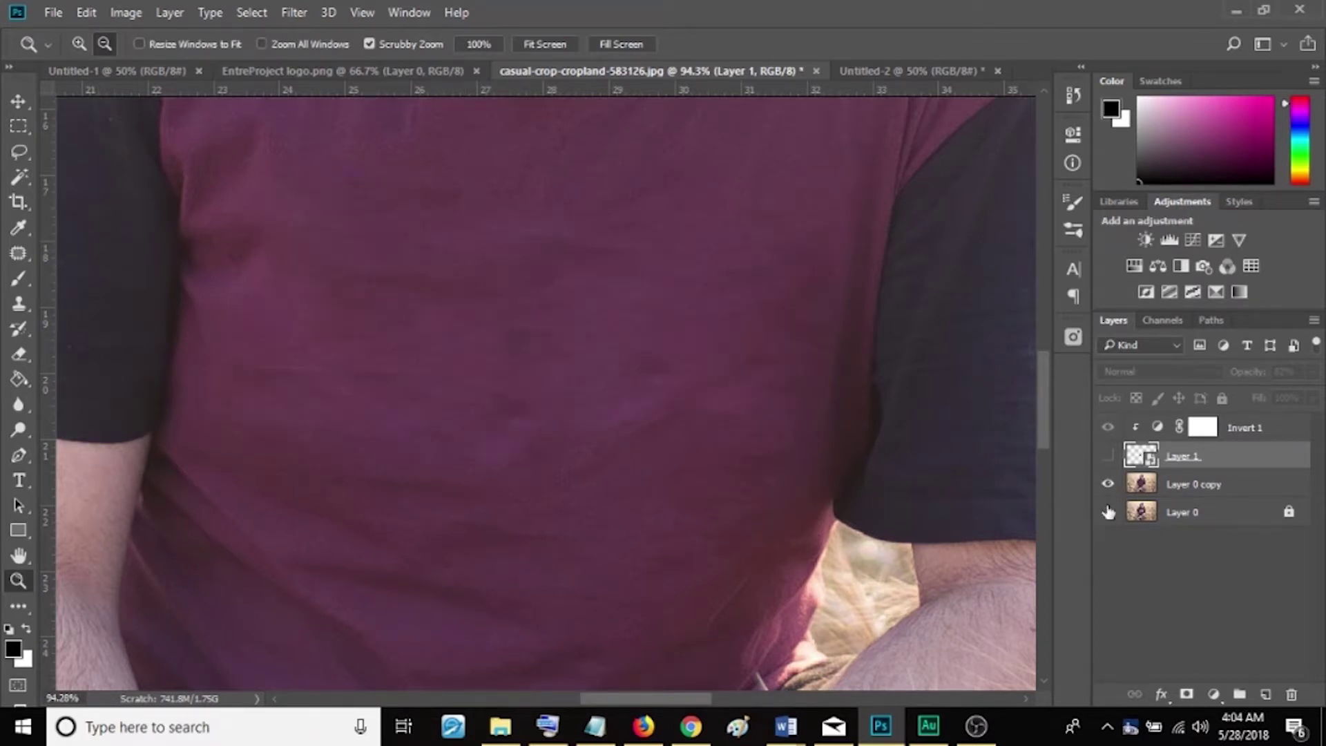
click(1107, 455)
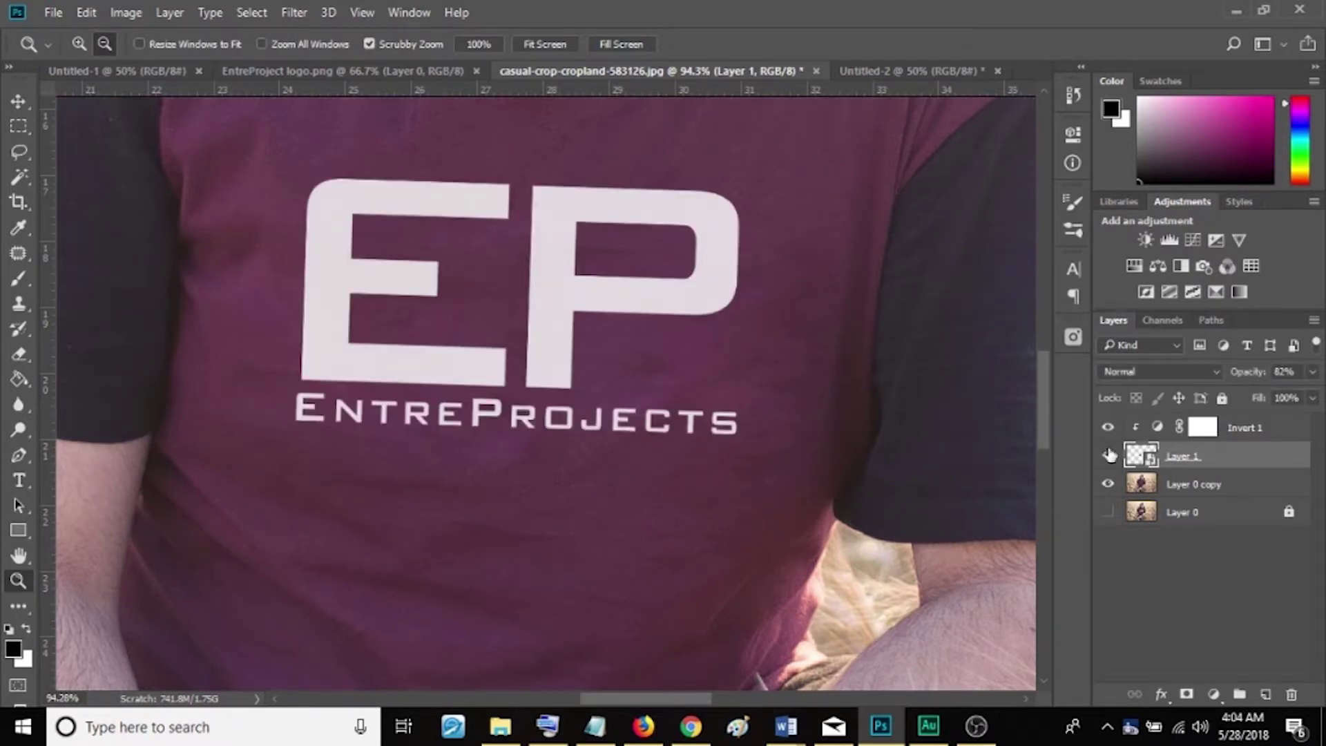
- Duplicate Layer 1 as Layer 1 copy and place the copy directly below Layer 1
right_click(1233, 456)
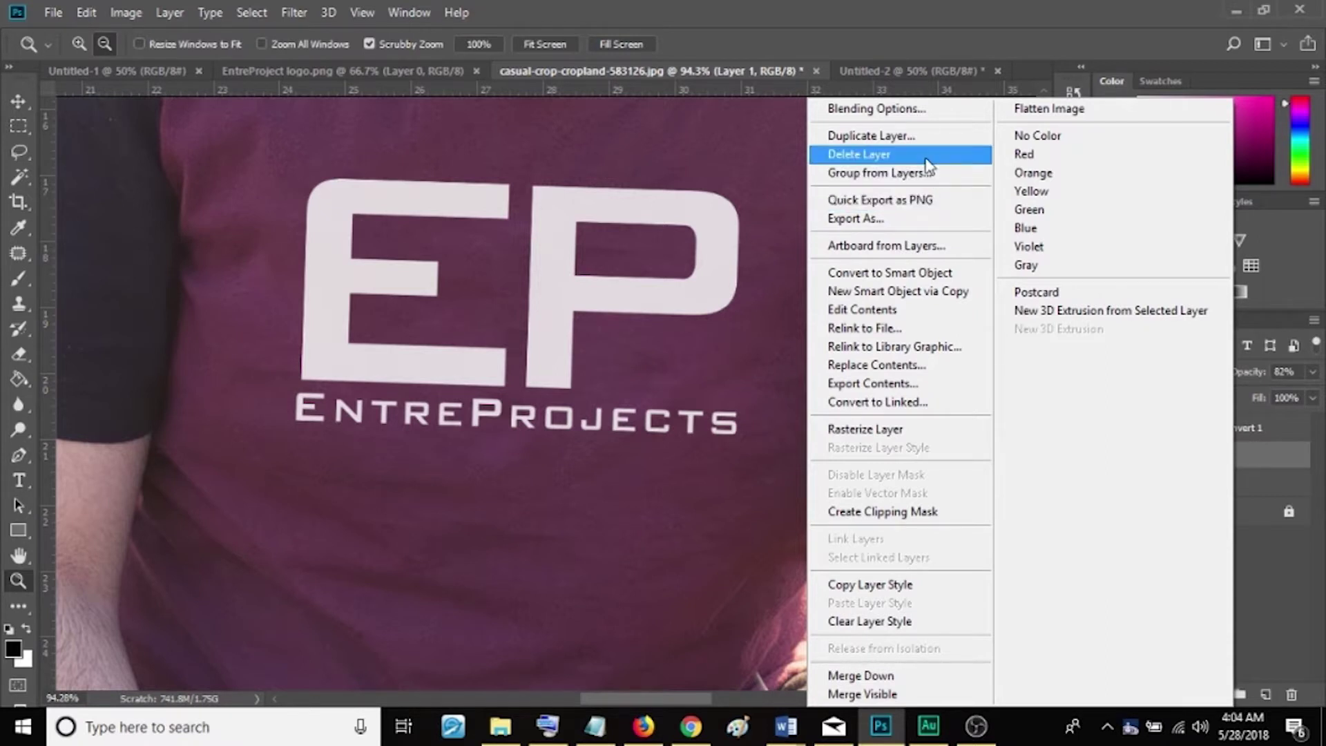
click(932, 135)
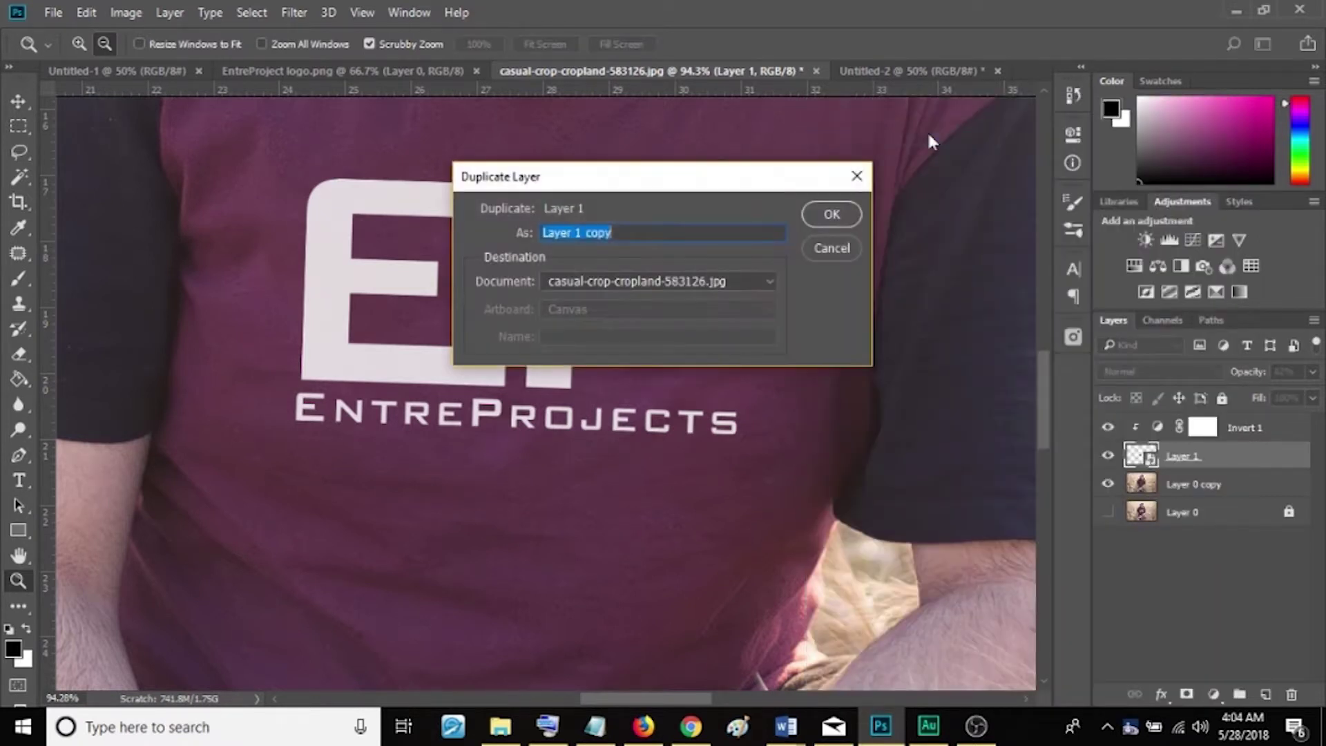
click(831, 213)
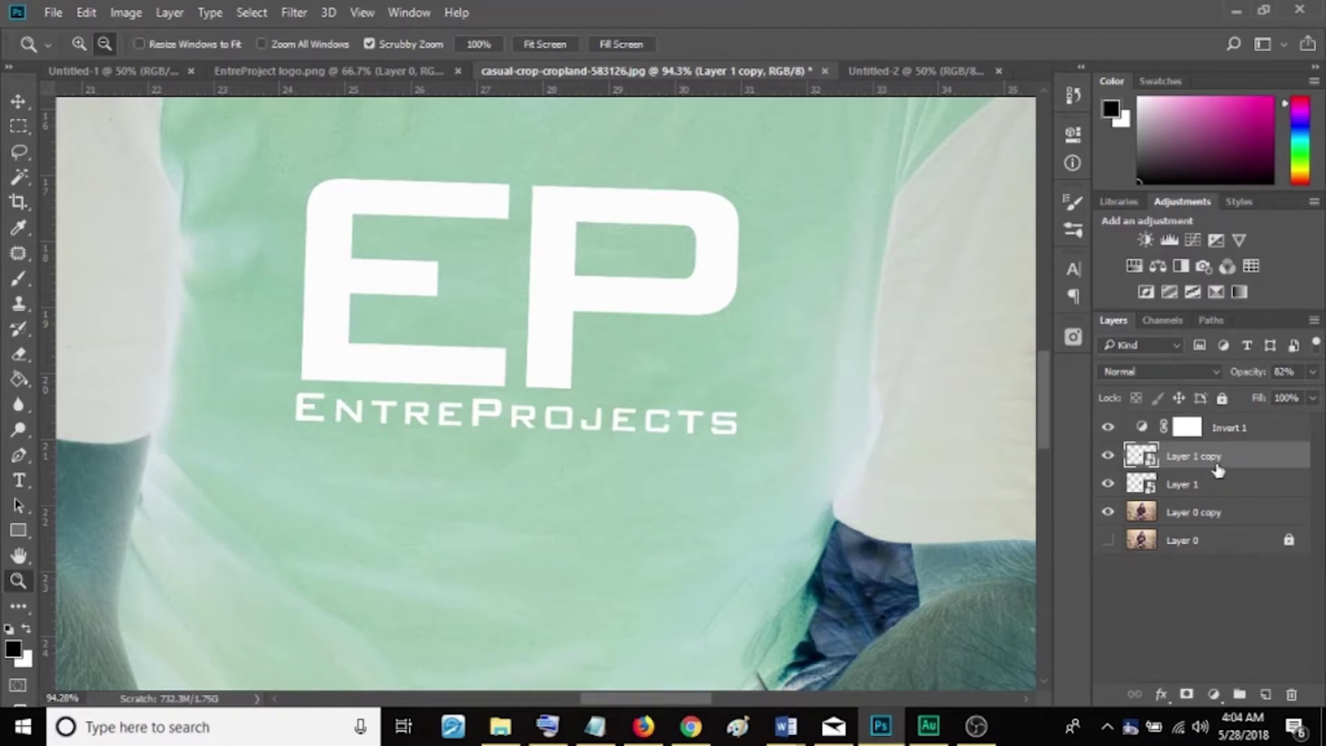
drag(1214, 466, 1212, 496)
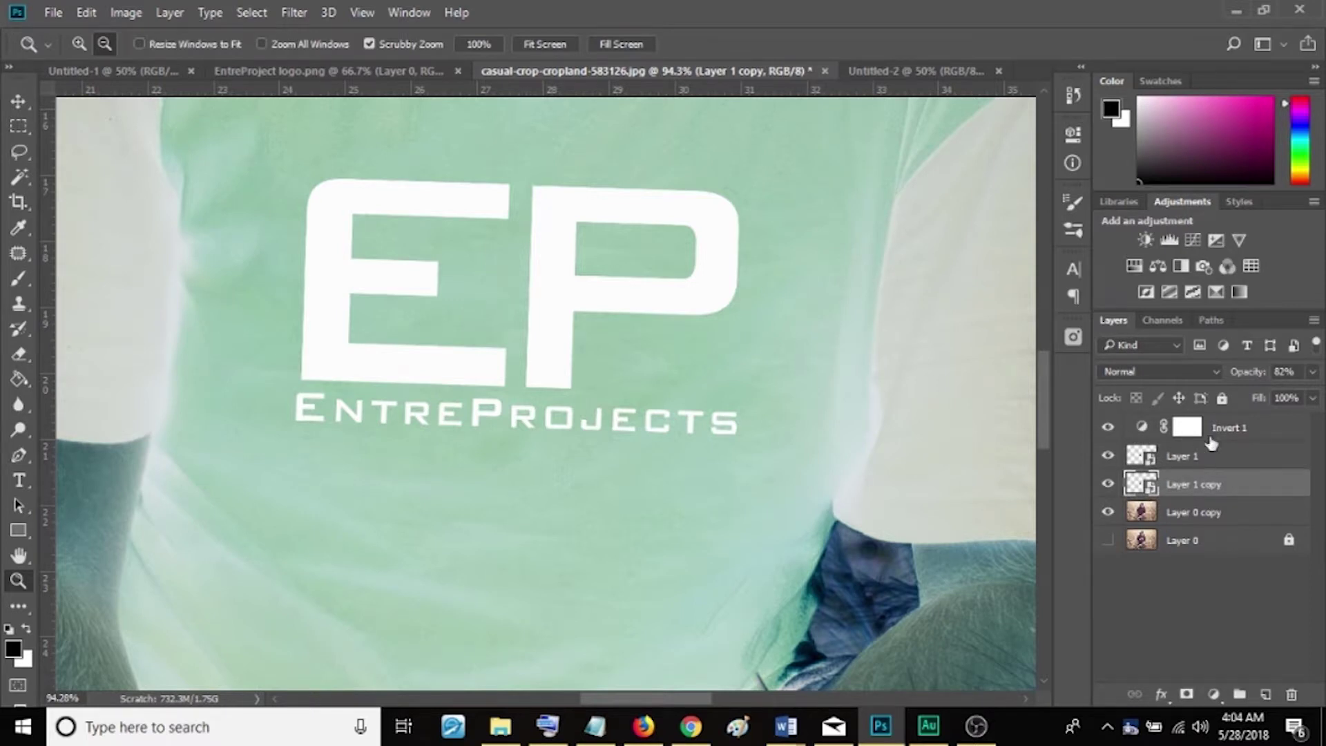
- Clip the Invert adjustment to Layer 1 again and hide Layer 1 so the black logo copy shows
drag(1216, 450, 1215, 437)
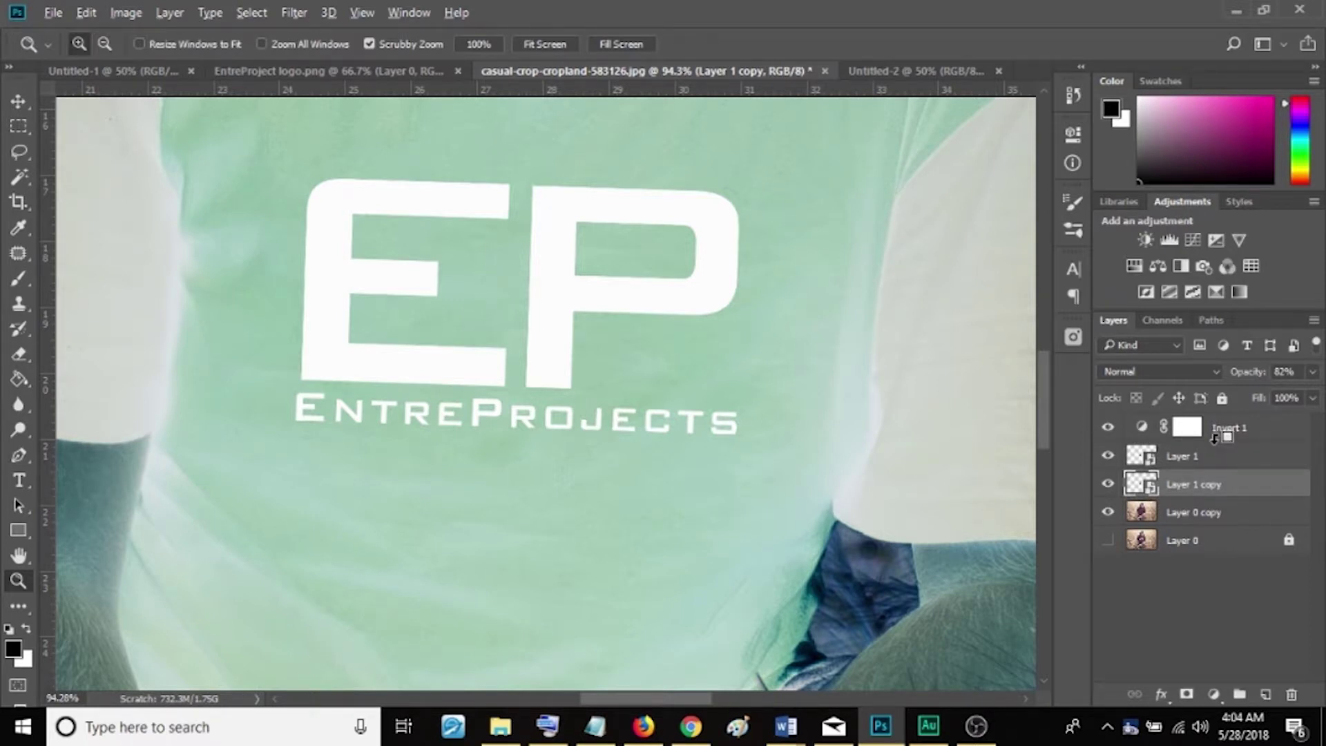
alt+click(1215, 437)
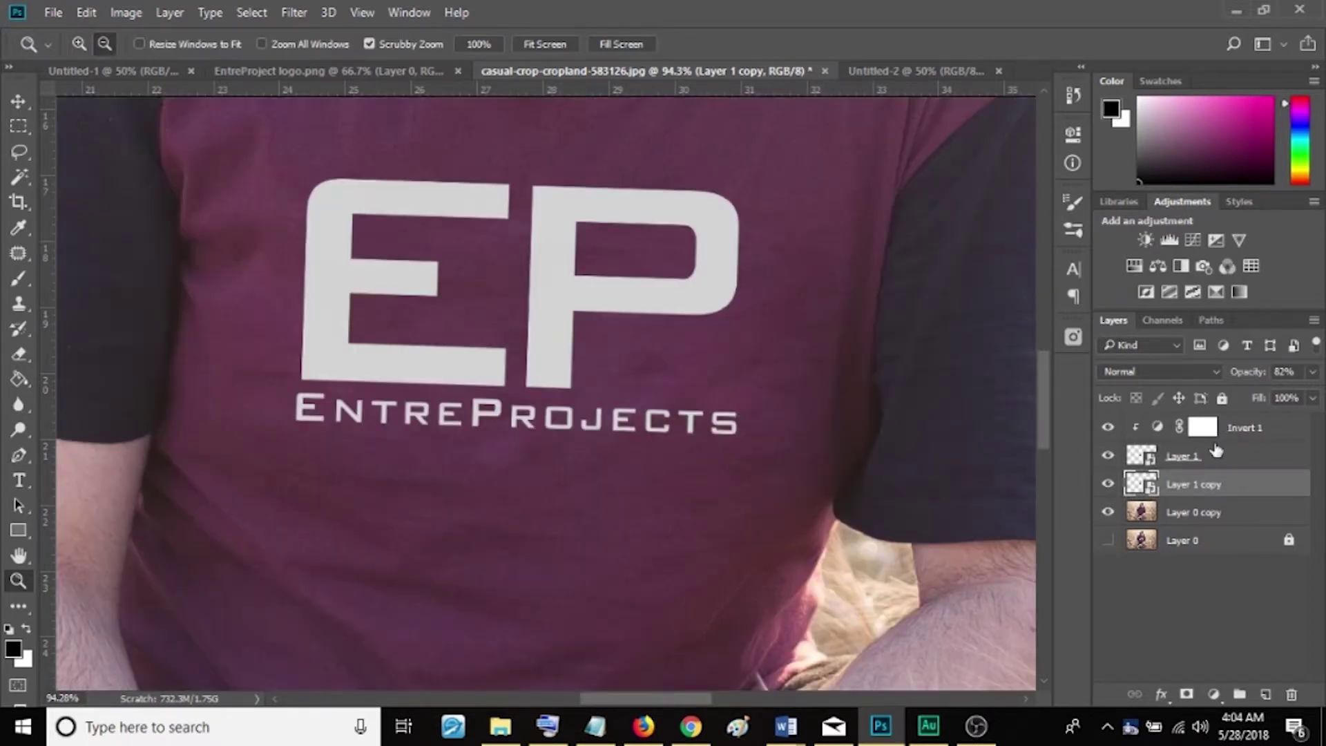
click(1108, 456)
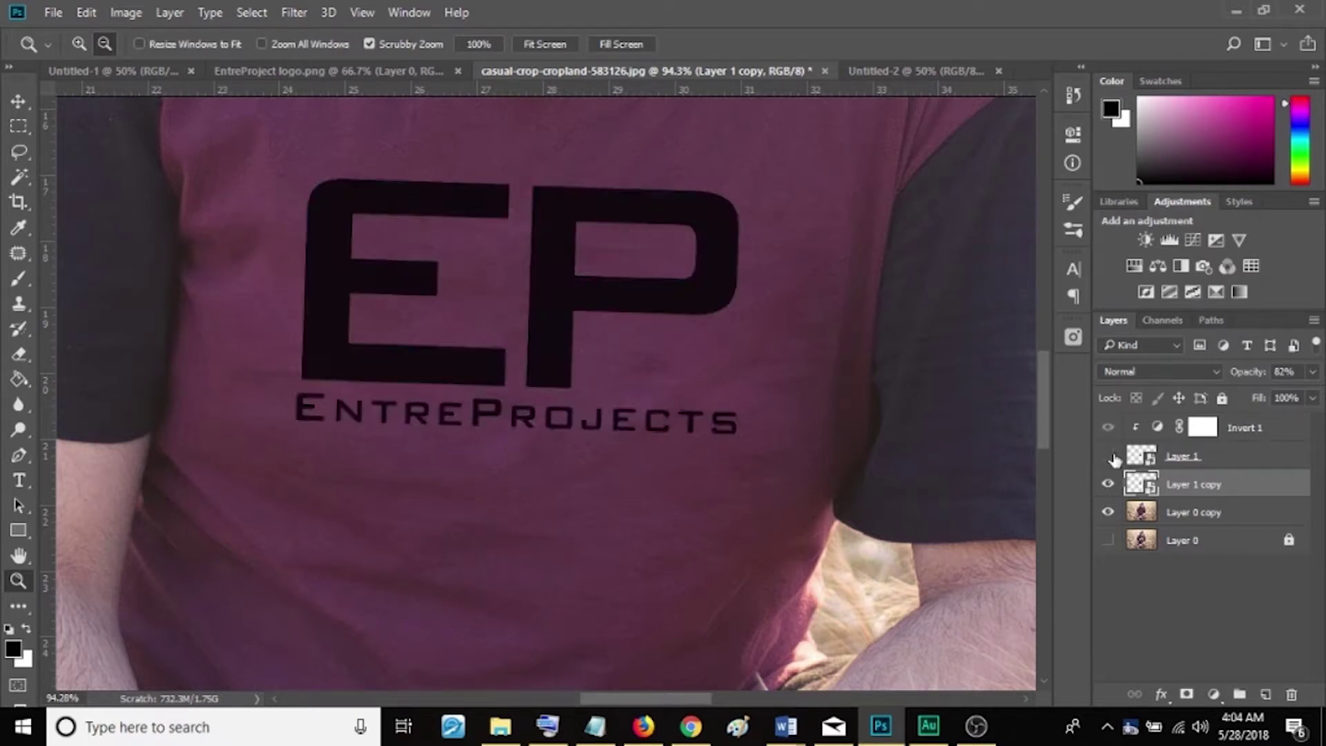
click(1108, 456)
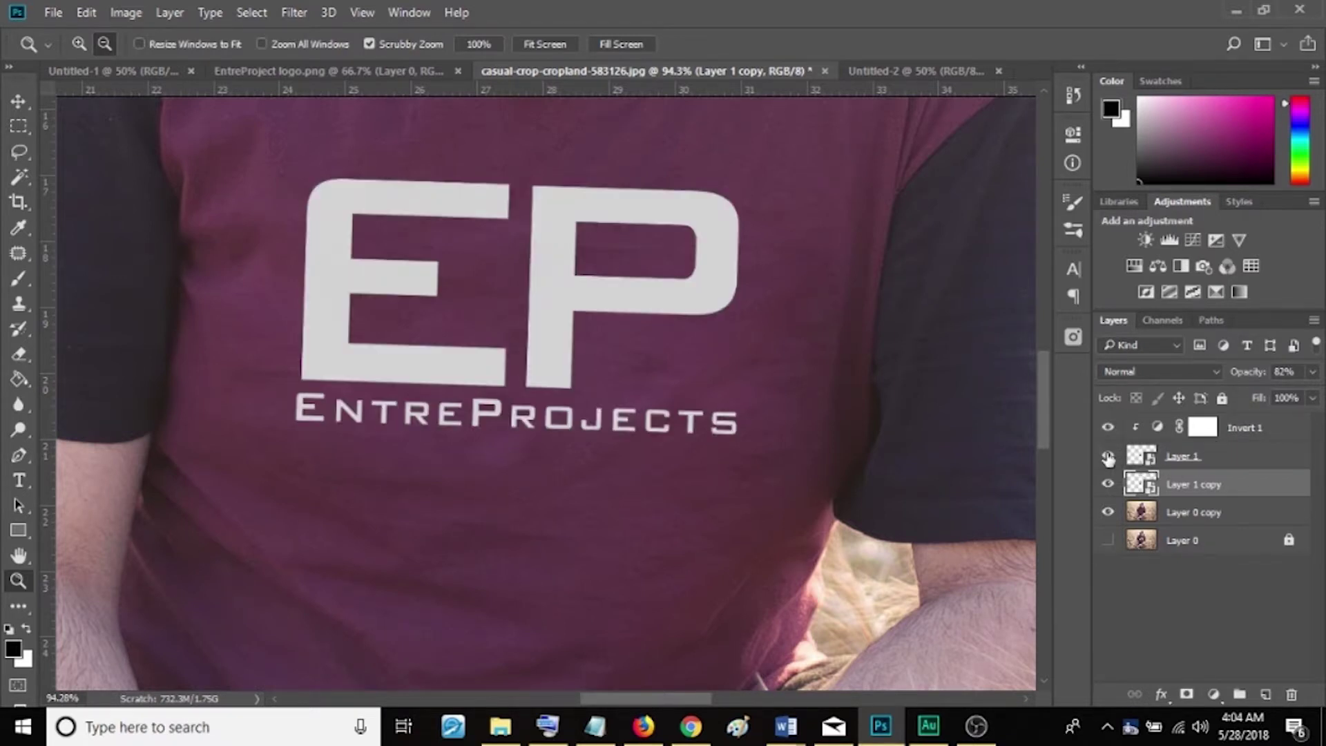
click(1108, 456)
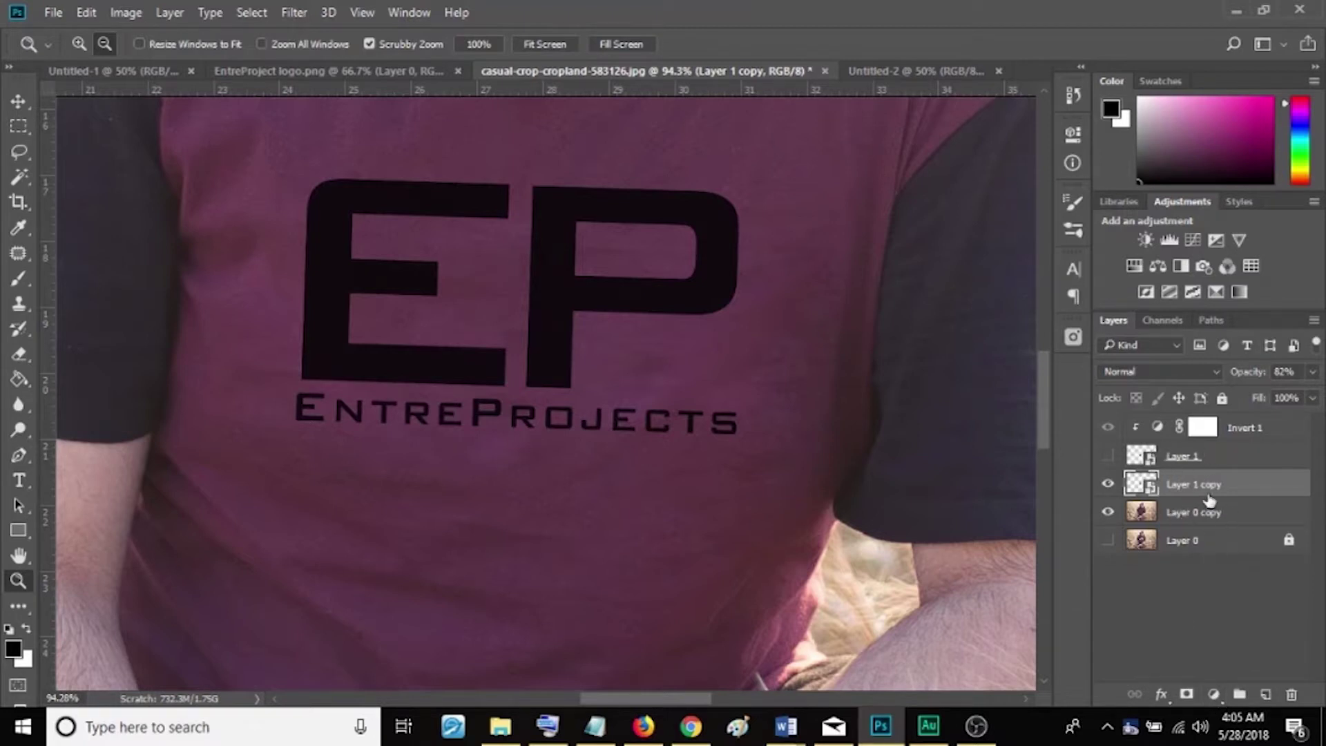
- Add an Invert adjustment above Layer 1 copy and clip it to that layer
click(1214, 693)
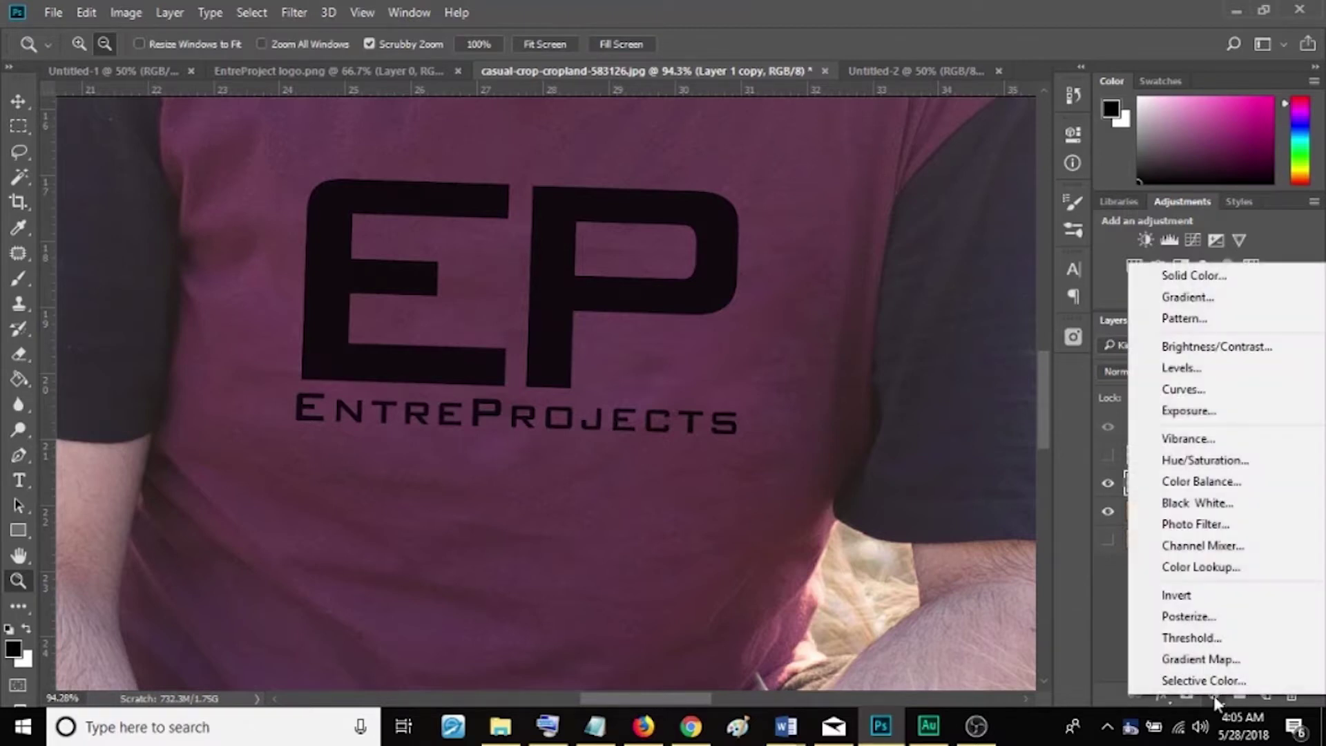
click(1215, 595)
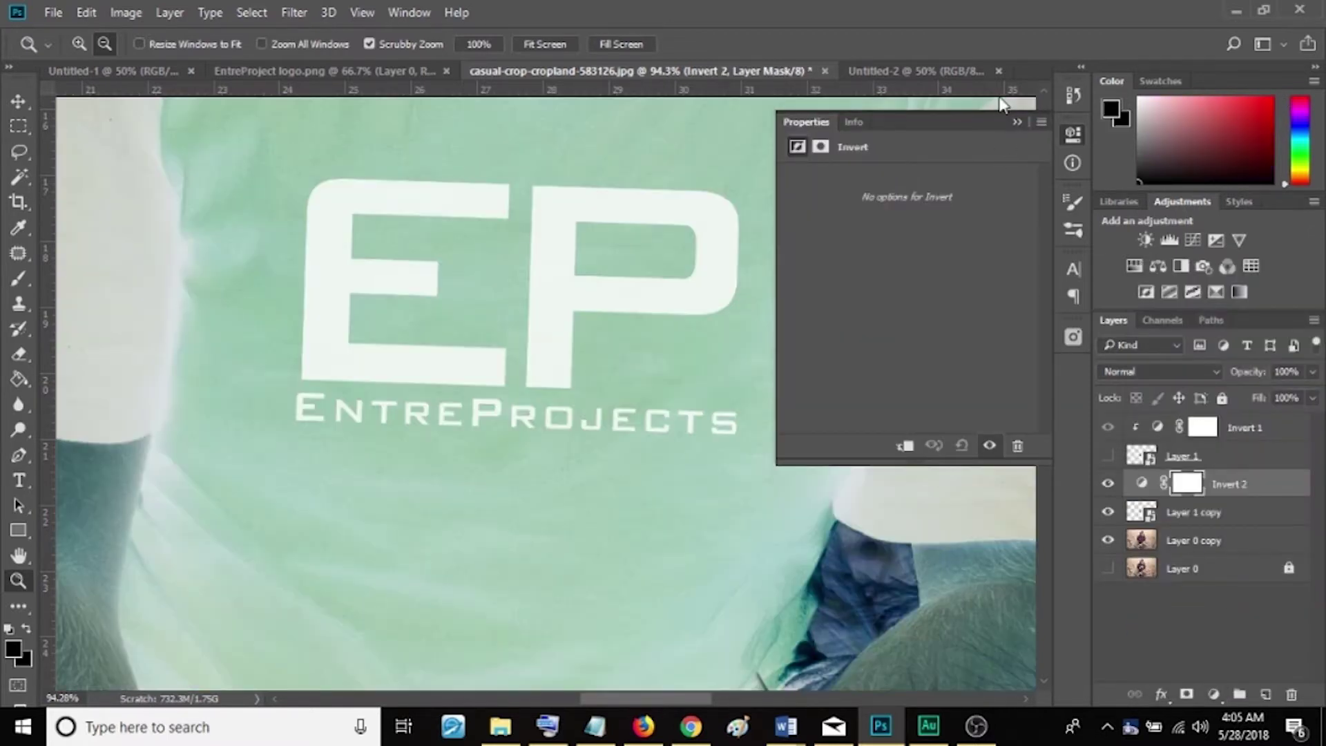
click(1015, 125)
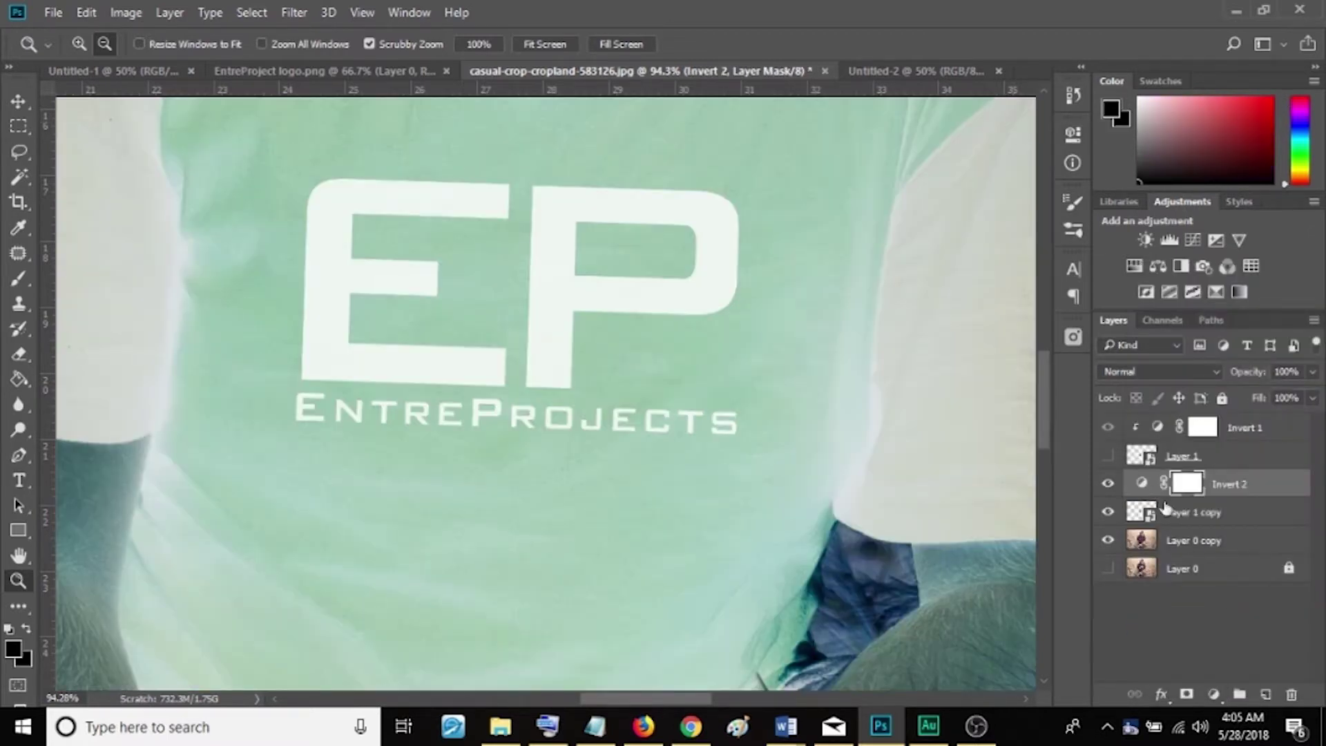
drag(1207, 507, 1205, 495)
alt+click(1204, 495)
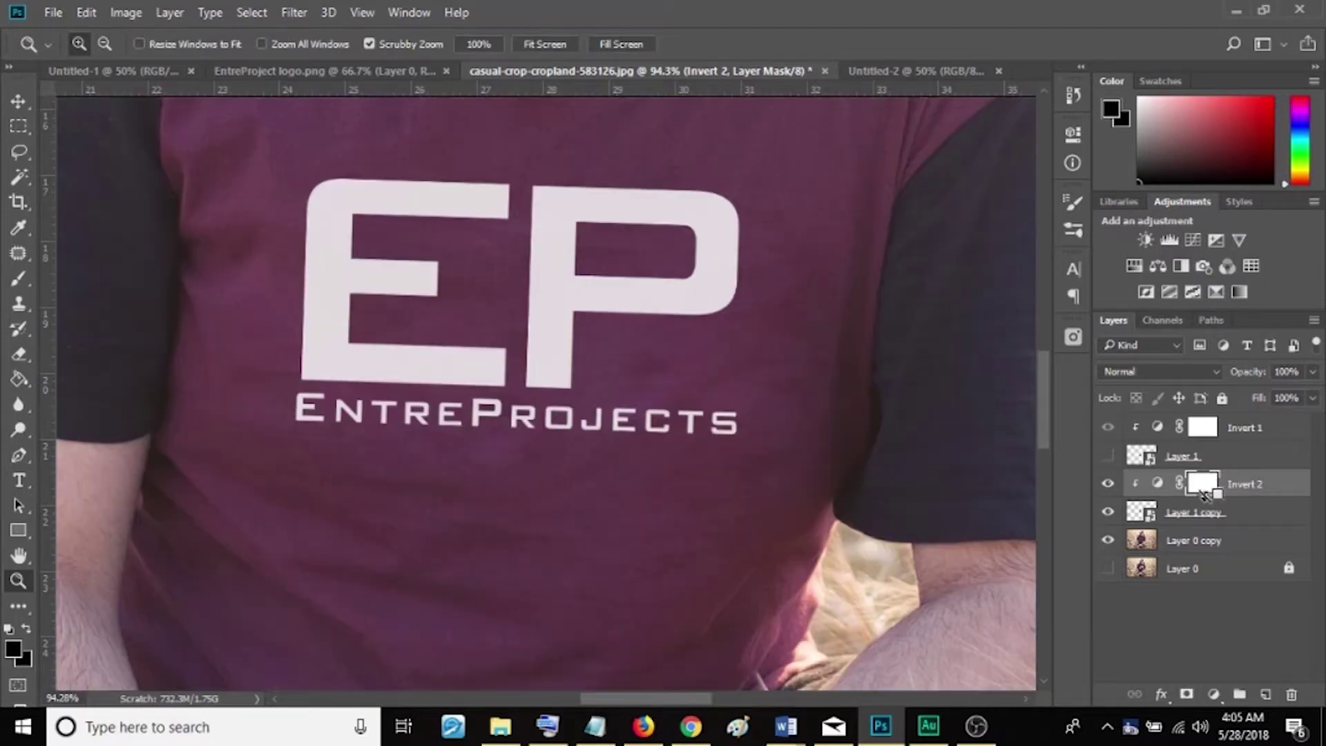
- Compare Layer 1 and Layer 1 copy by toggling their visibility, and leave both logo layers shown
click(1107, 457)
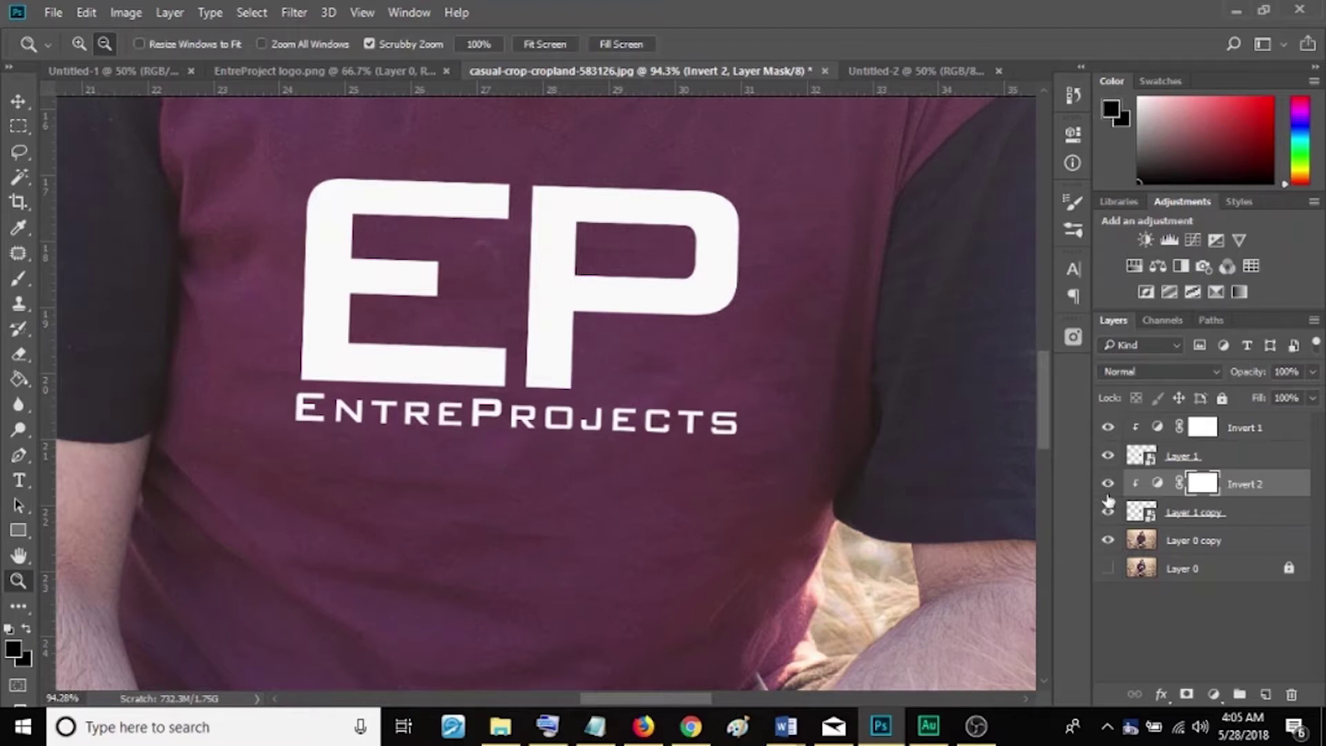
click(1107, 511)
click(1106, 457)
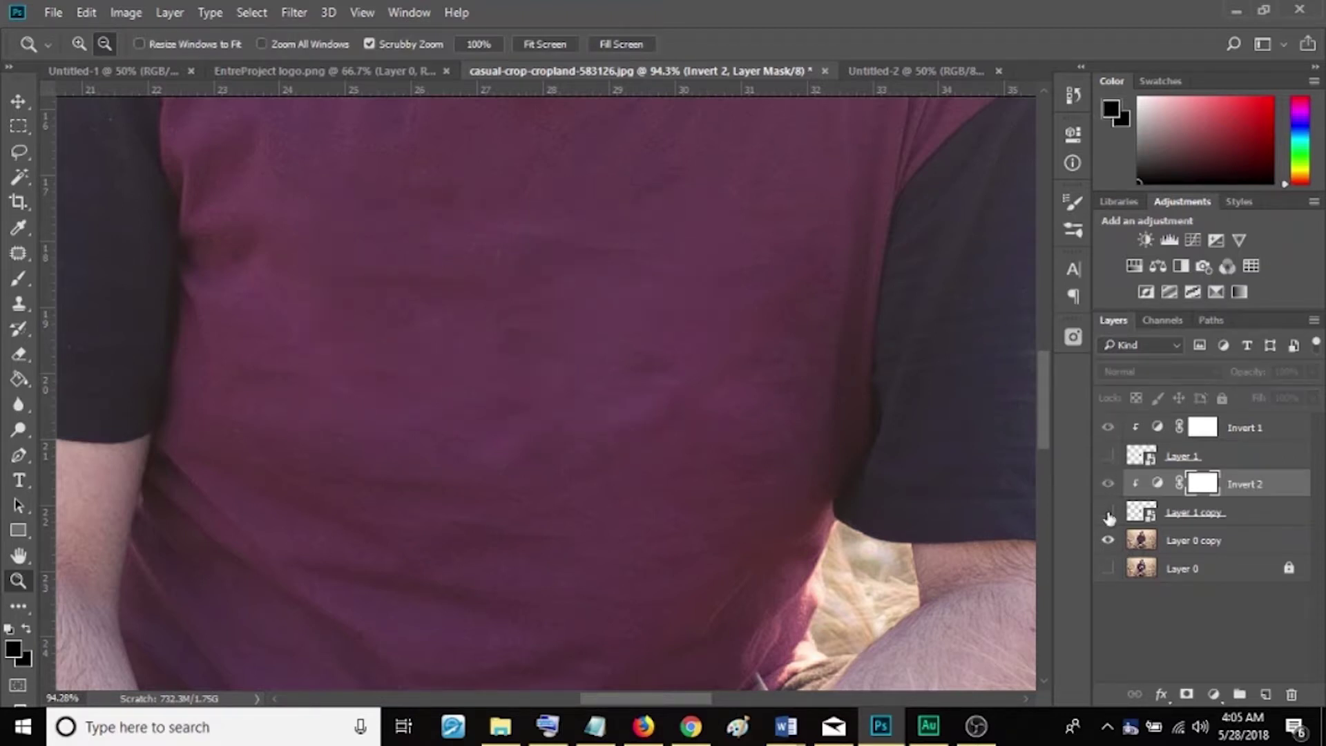
click(1107, 513)
click(1107, 513)
click(1107, 456)
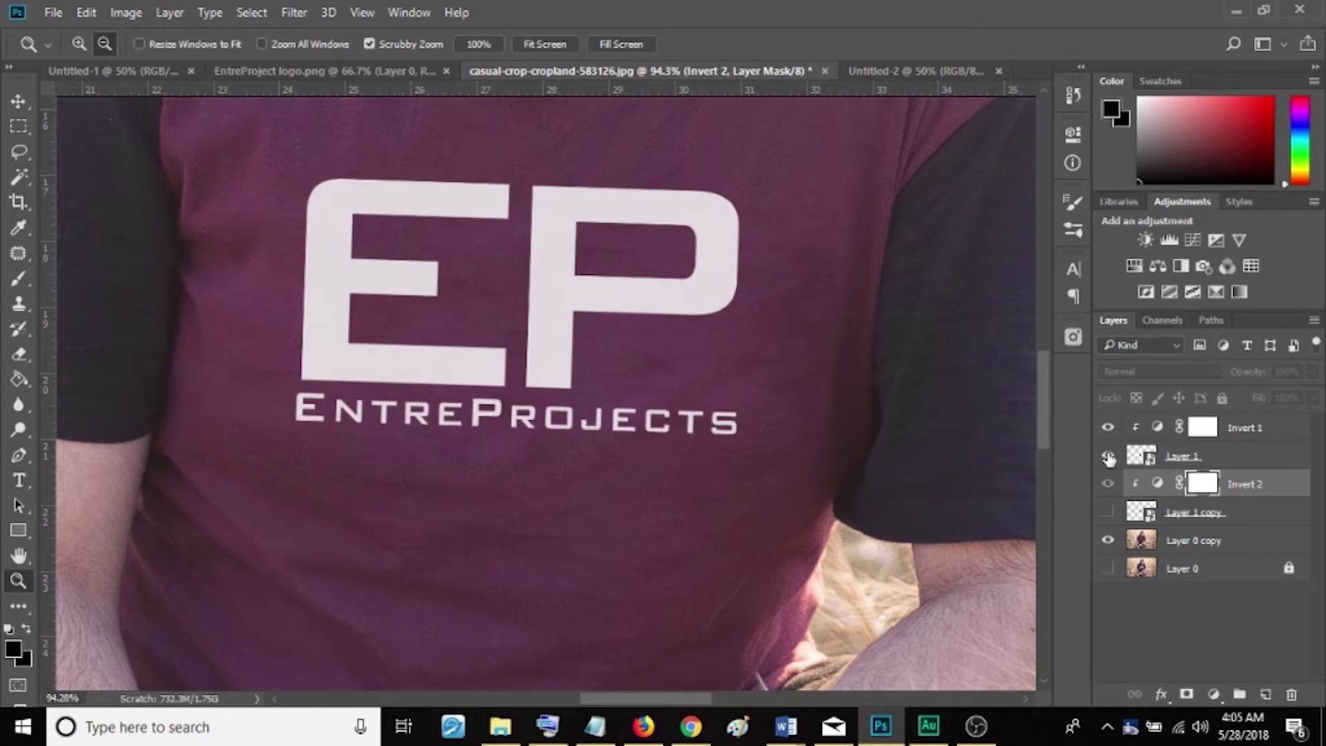
click(1108, 457)
click(1107, 512)
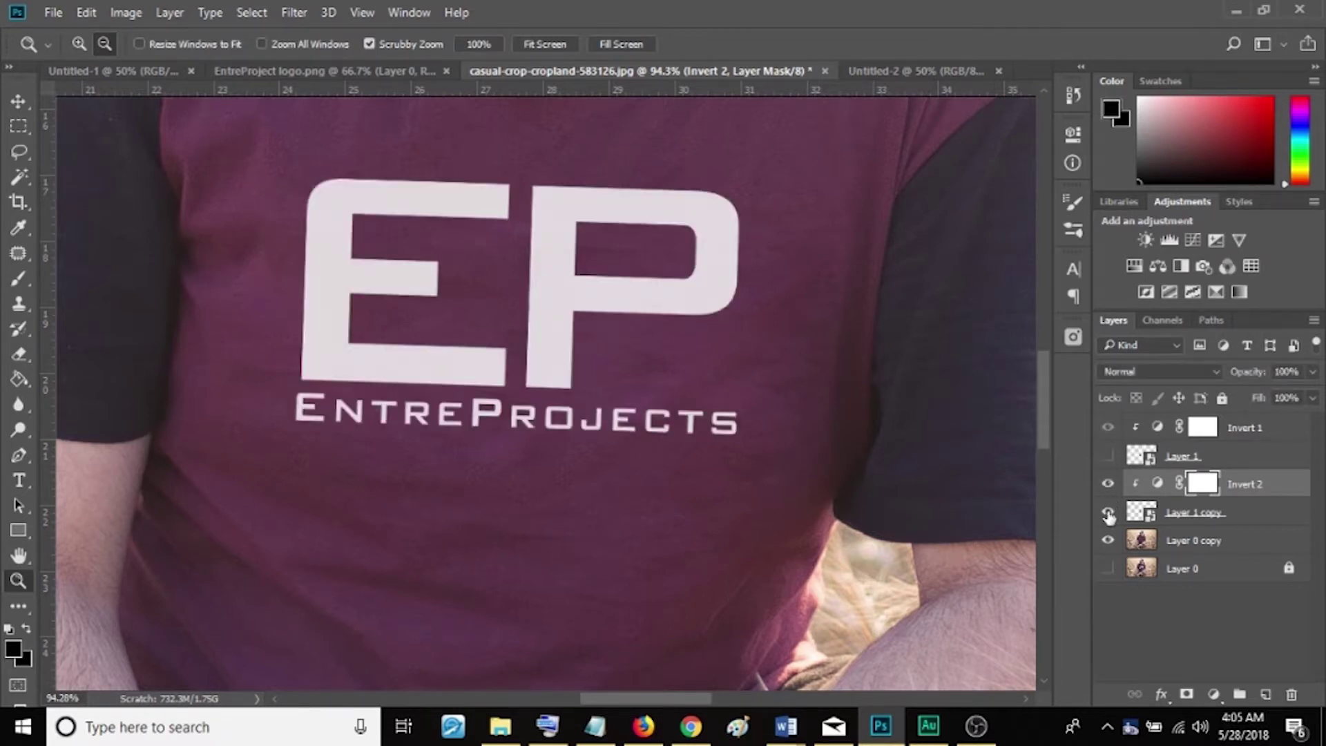
click(1108, 456)
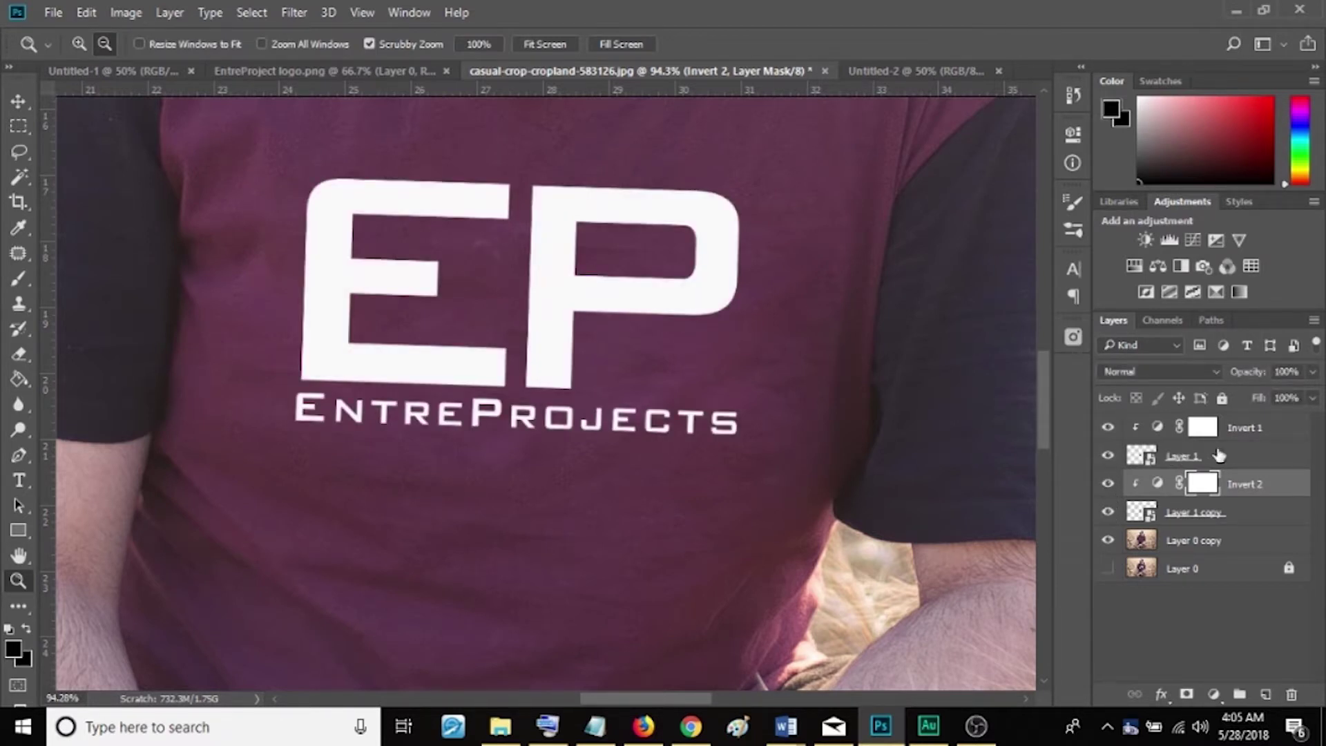
- Rename Layer 1 copy to Glow and Layer 1 to Logo
click(1231, 454)
drag(1276, 376, 1263, 378)
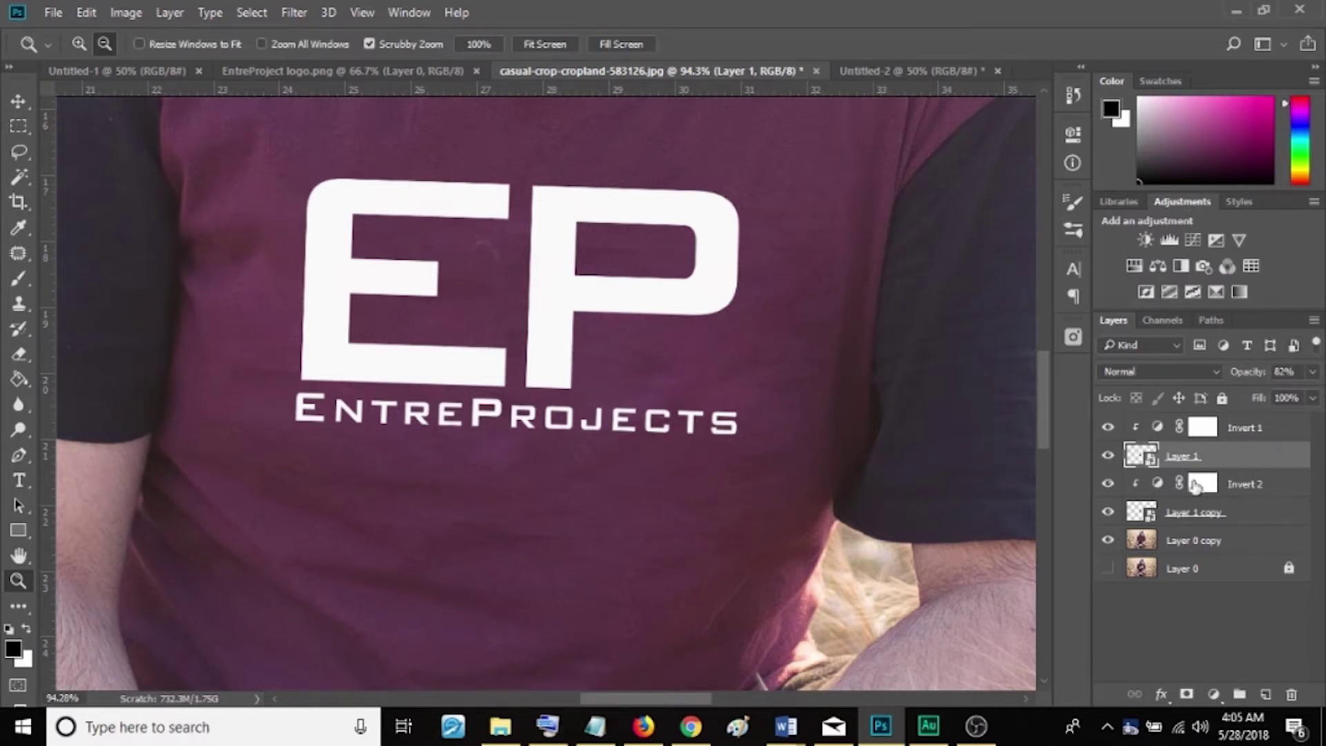
click(1189, 516)
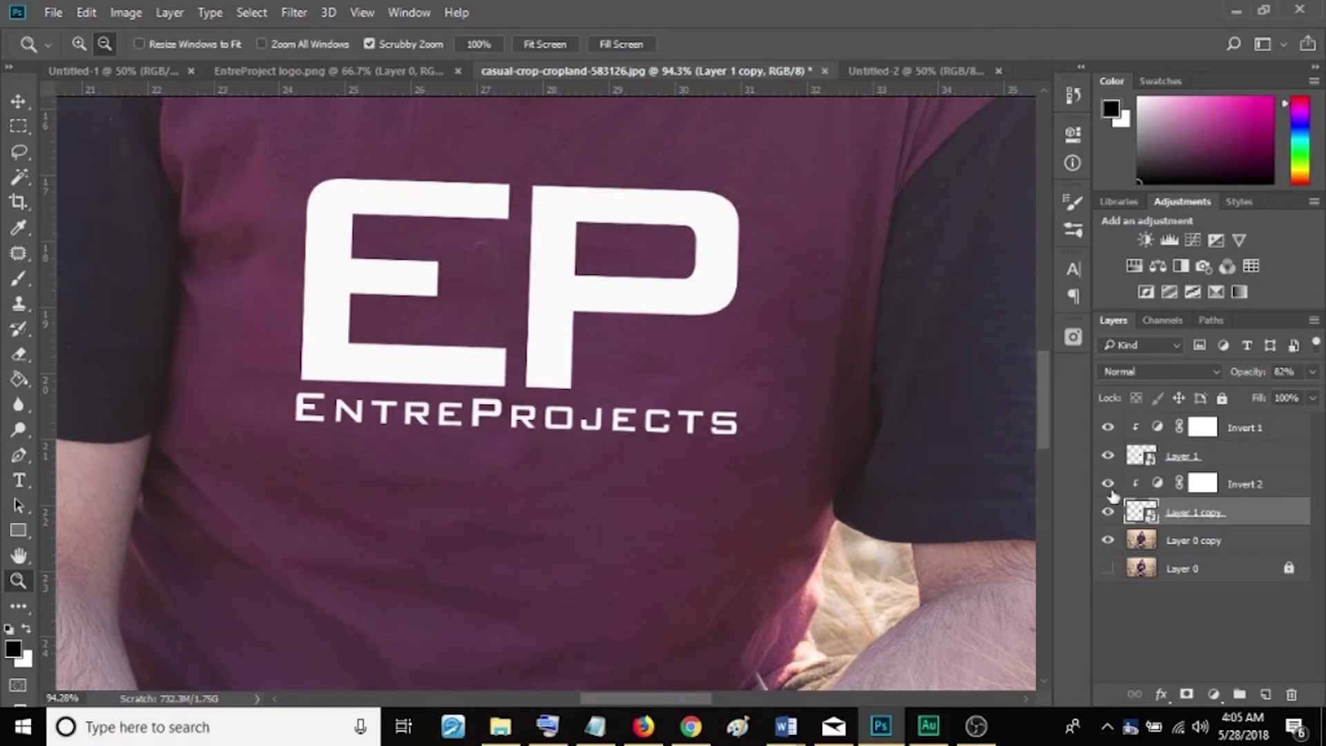
double_click(1202, 515)
text(Glow)
key(Return)
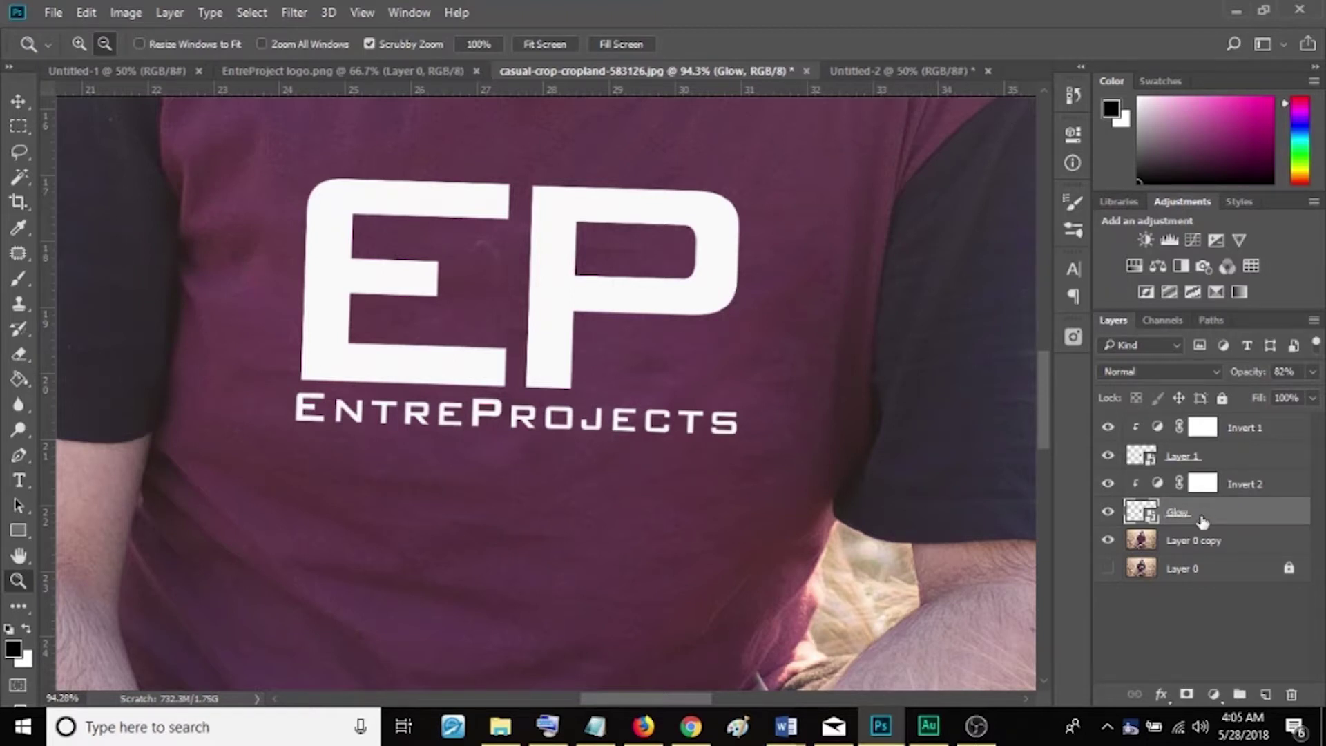
click(1199, 455)
double_click(1199, 454)
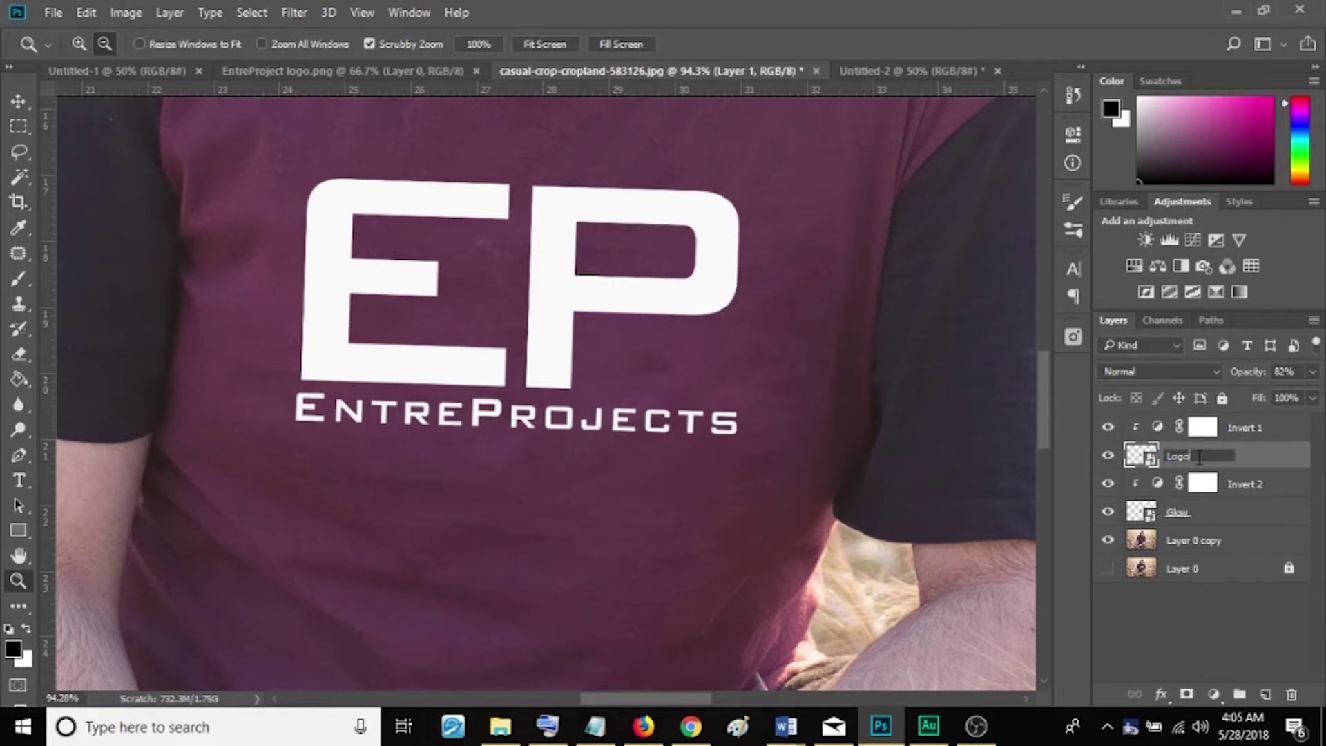
key(Return)
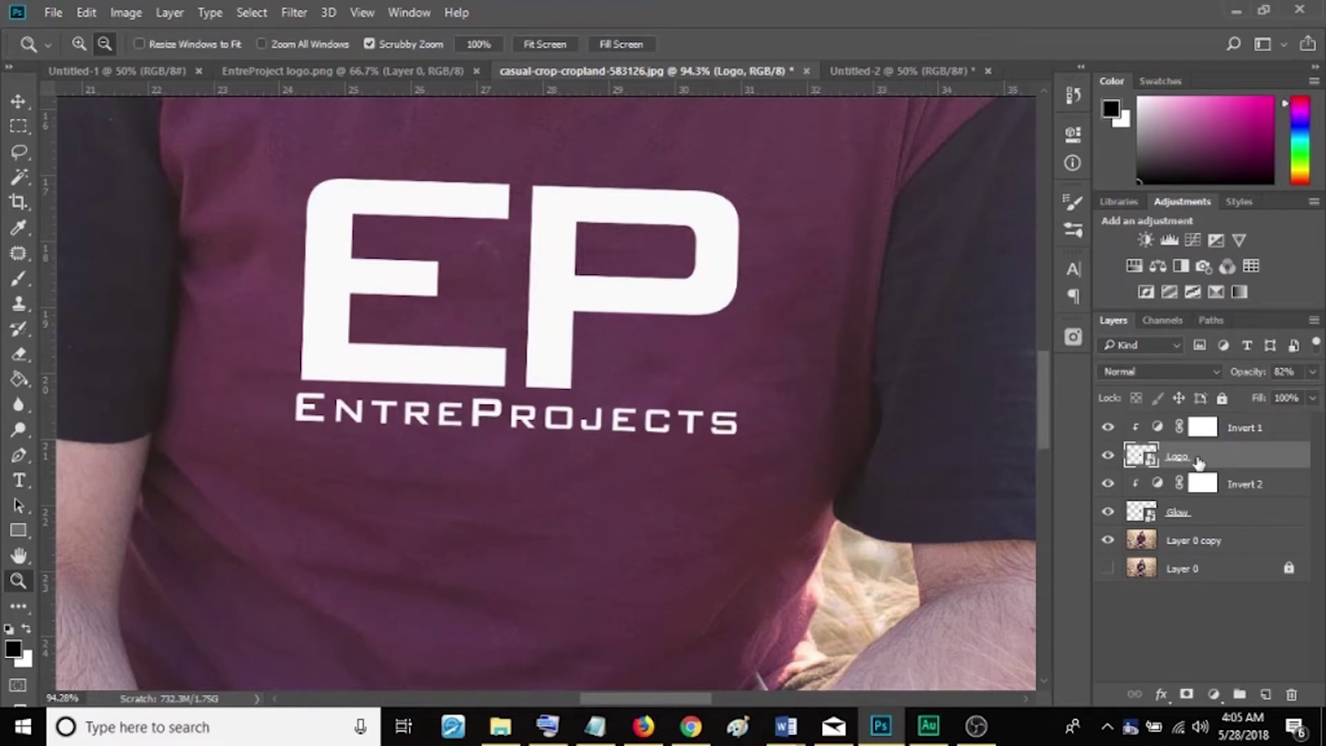
- Apply a Gaussian Blur with a radius of 6.6 pixels to the Glow layer
click(1180, 519)
click(299, 12)
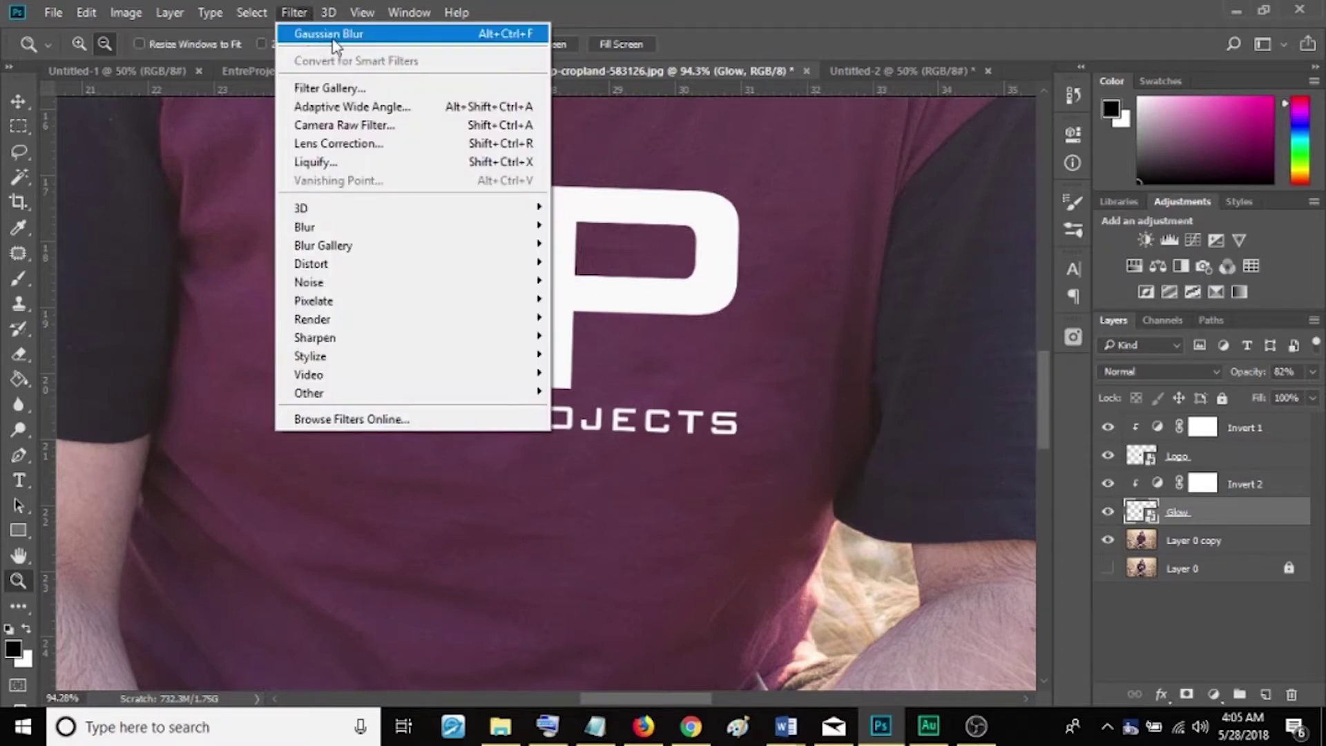
click(328, 34)
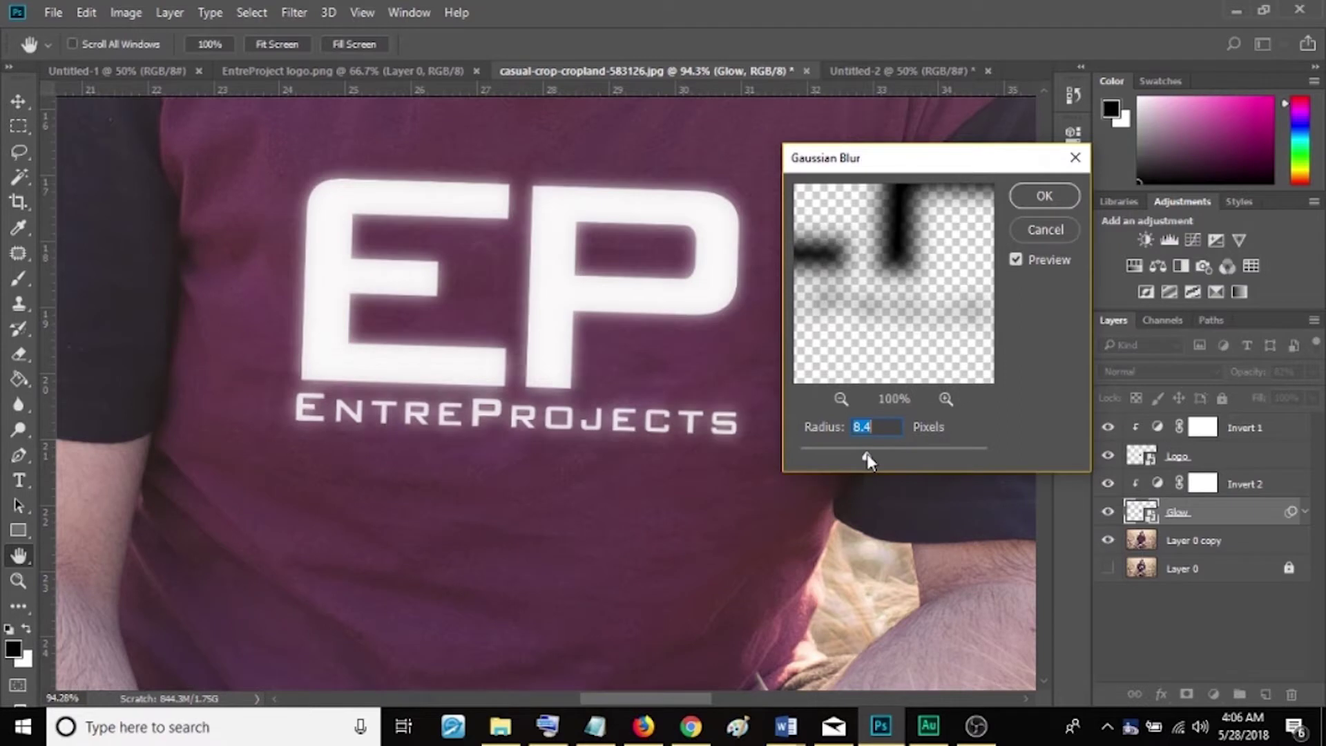
mouse_move(872, 454)
mouse_down()
mouse_move(909, 453)
mouse_move(853, 456)
mouse_up()
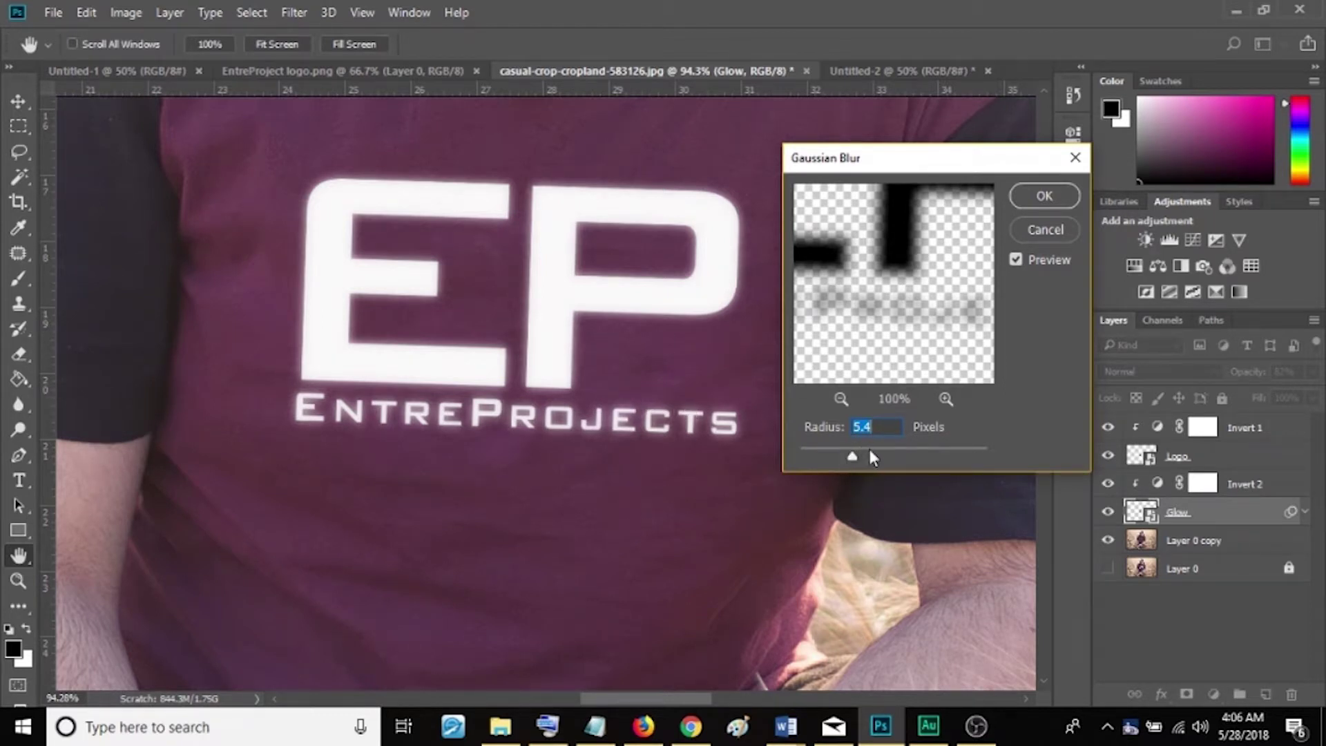
drag(853, 456, 858, 457)
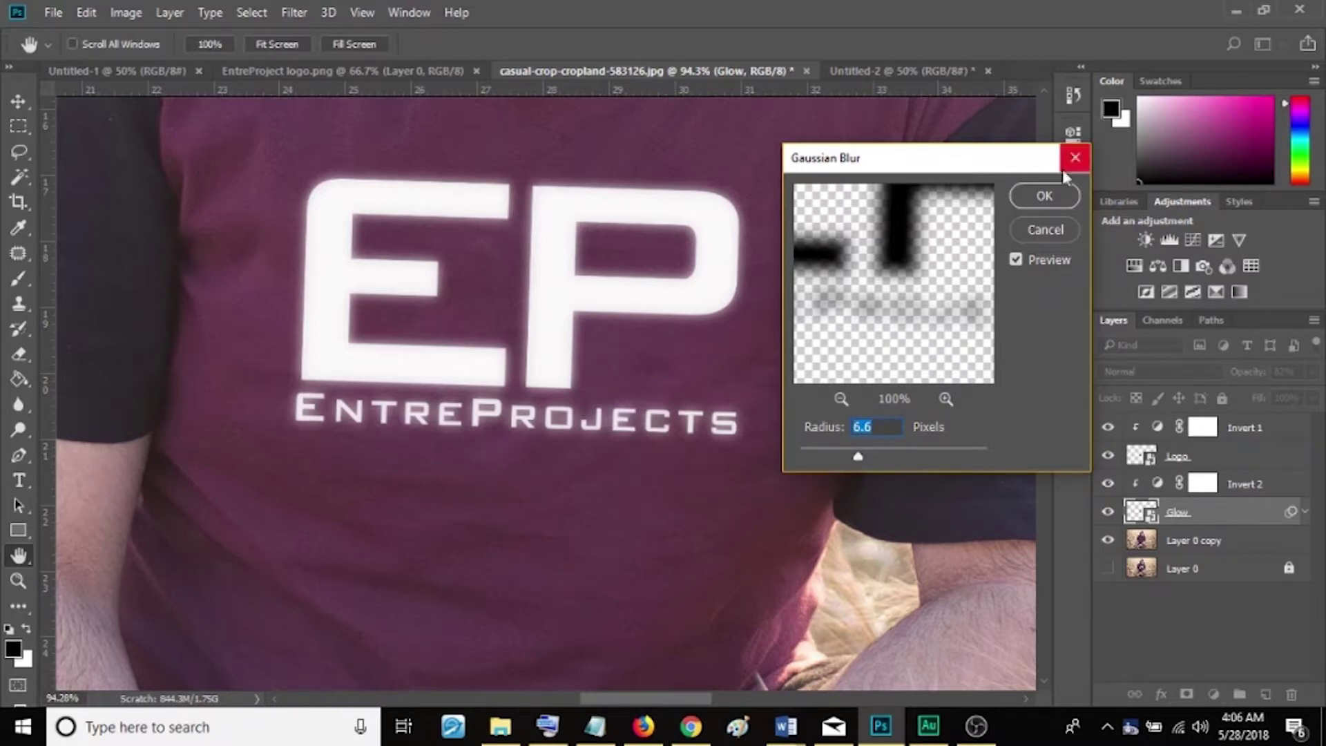
click(1033, 198)
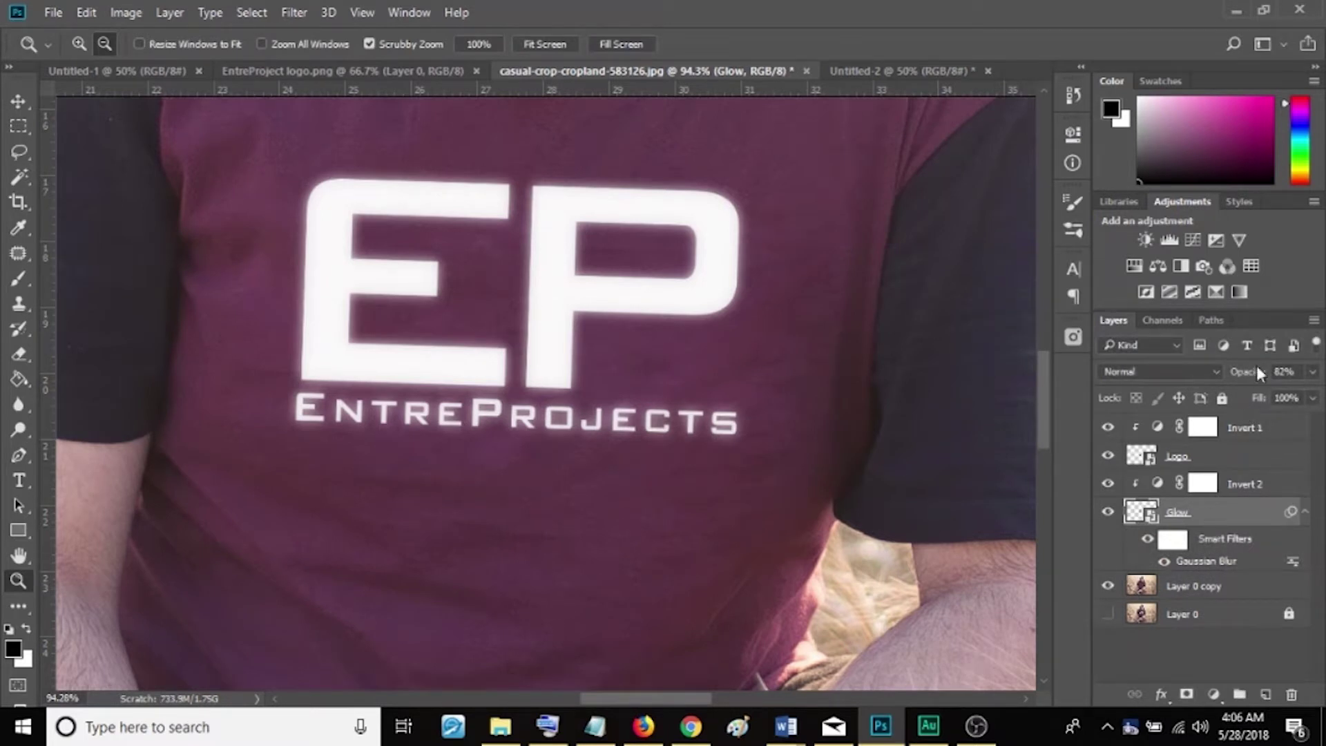
- Lower the Glow layer's opacity to 29%, toggling the layer to judge the strength of the glow
drag(1251, 373, 1223, 373)
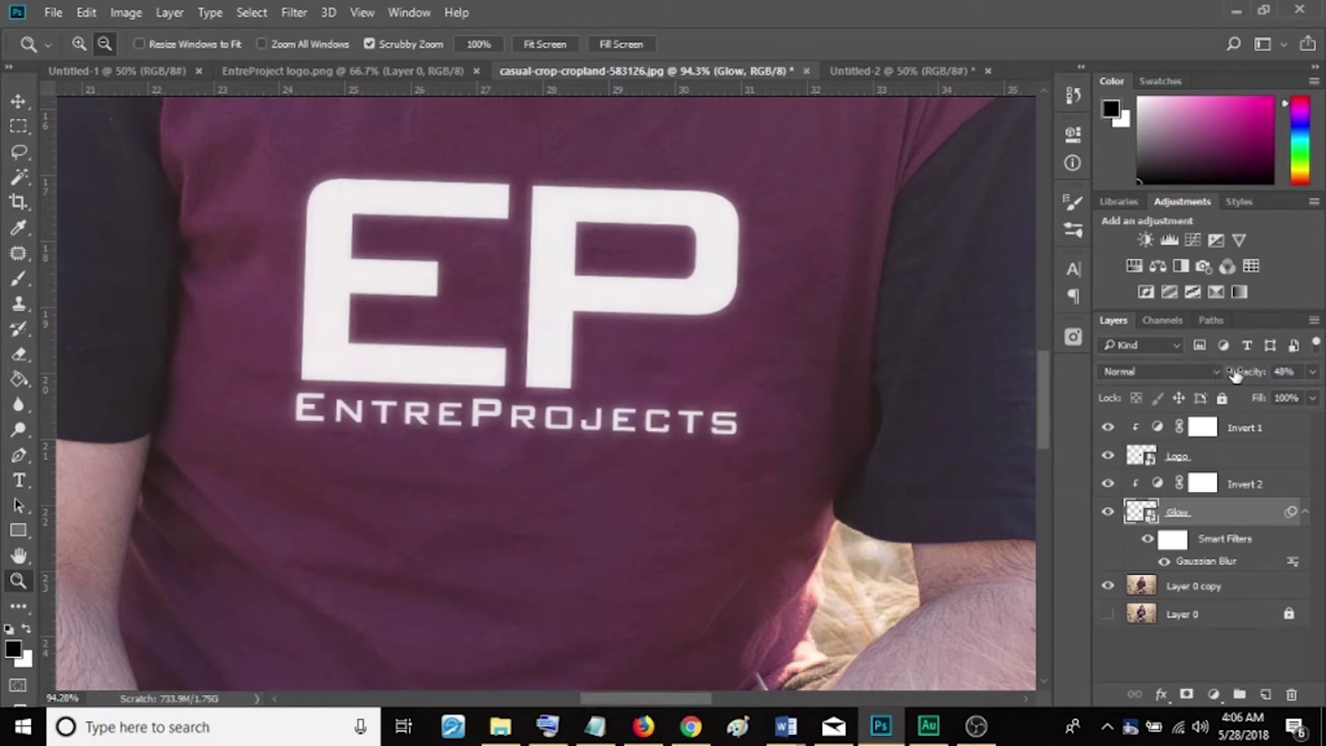
click(1107, 513)
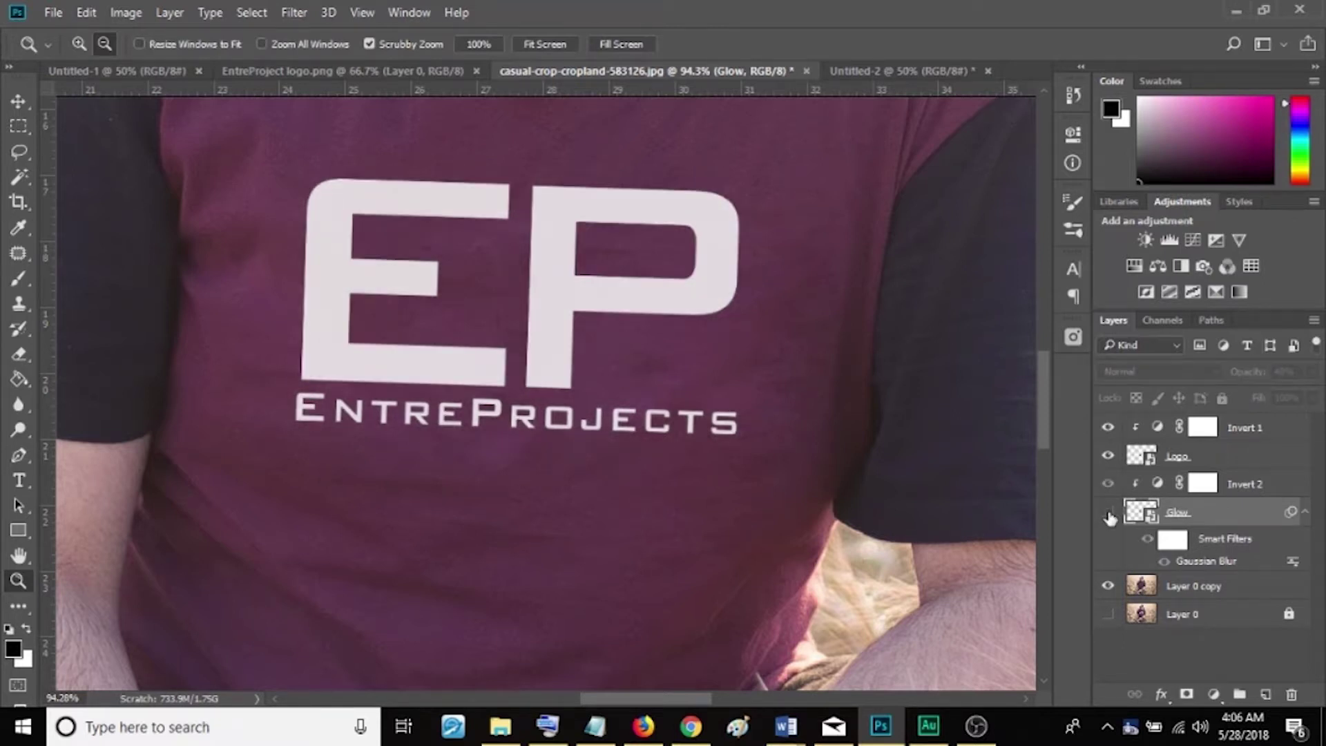
click(1108, 513)
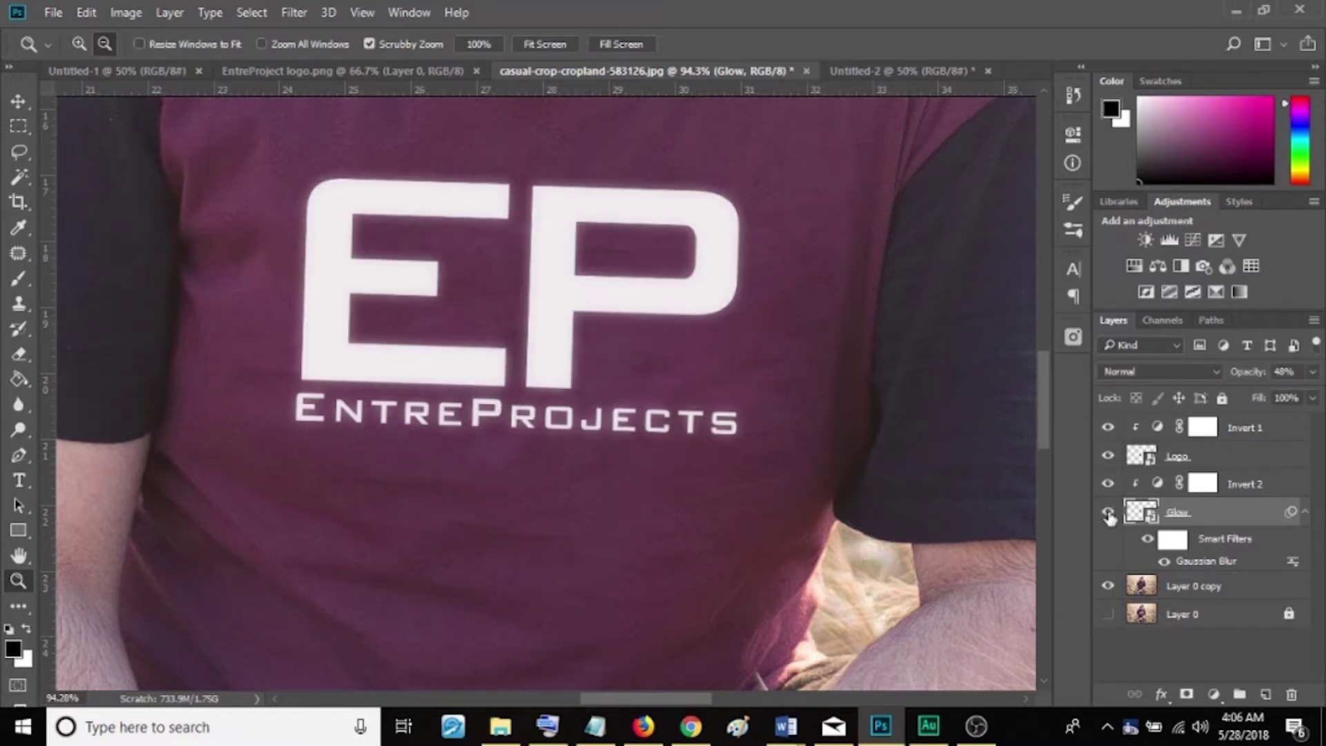
click(1108, 513)
click(1107, 513)
drag(1243, 373, 1227, 373)
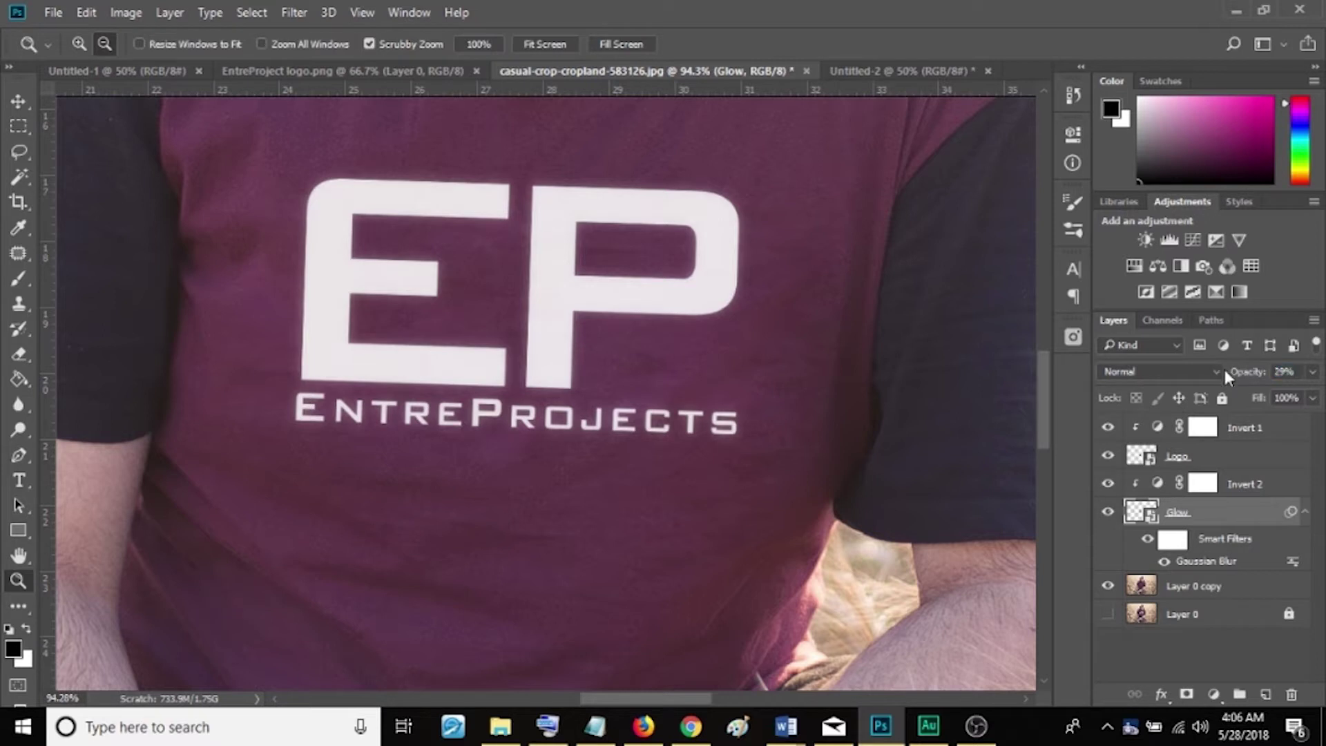
click(1107, 513)
click(1108, 513)
- Compare the EP logo mockup with the original Hurley photo in the full image by toggling all layers
drag(649, 321, 564, 294)
alt+click(711, 203)
click(541, 40)
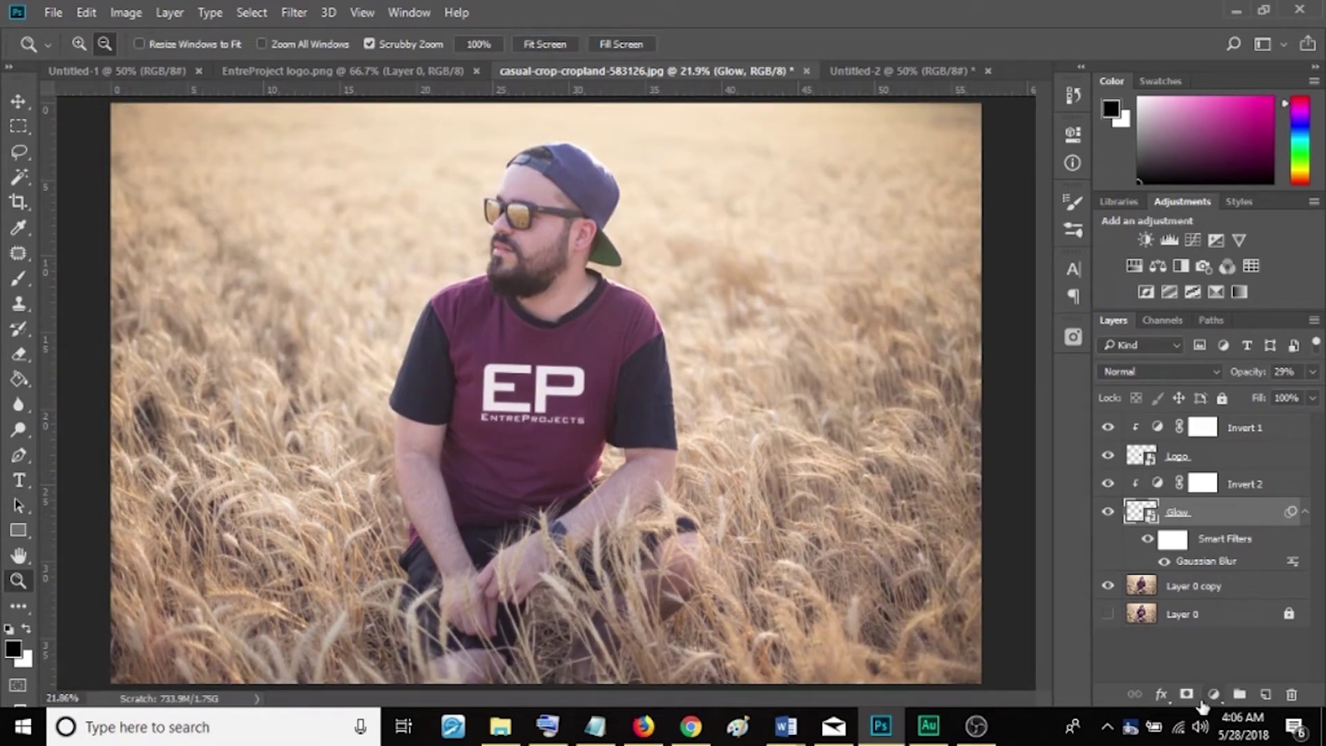
drag(1109, 428, 1109, 585)
click(1108, 614)
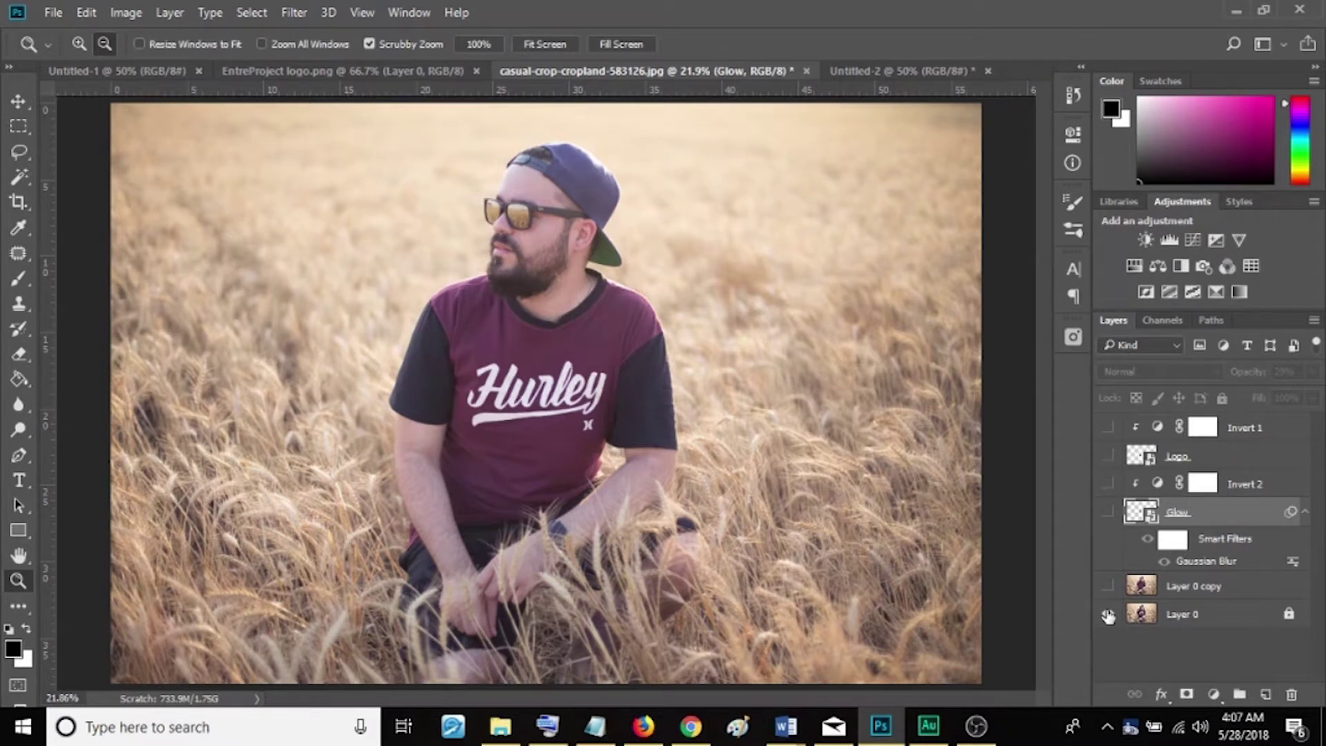
drag(1107, 614, 1109, 588)
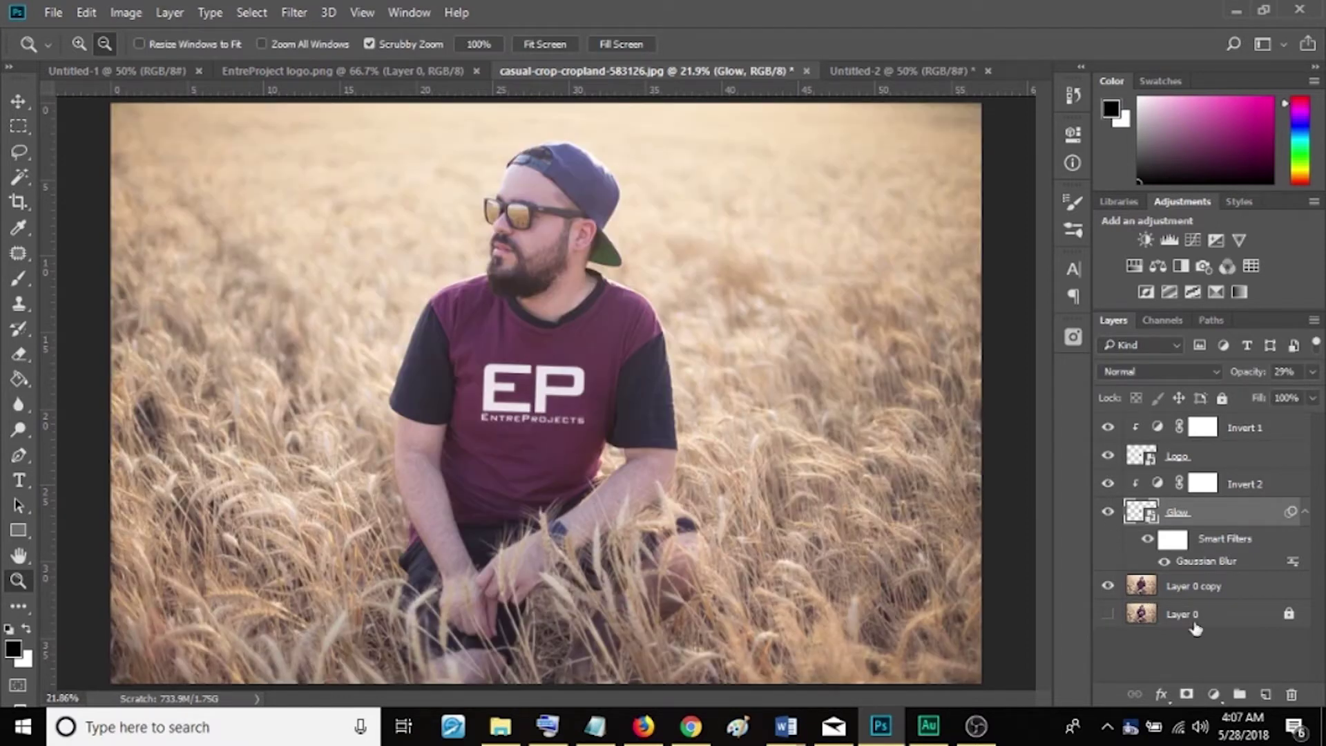
- Move Layer 0 to the top of the layer stack and toggle it to compare the original with the mockup
drag(1236, 625, 1241, 425)
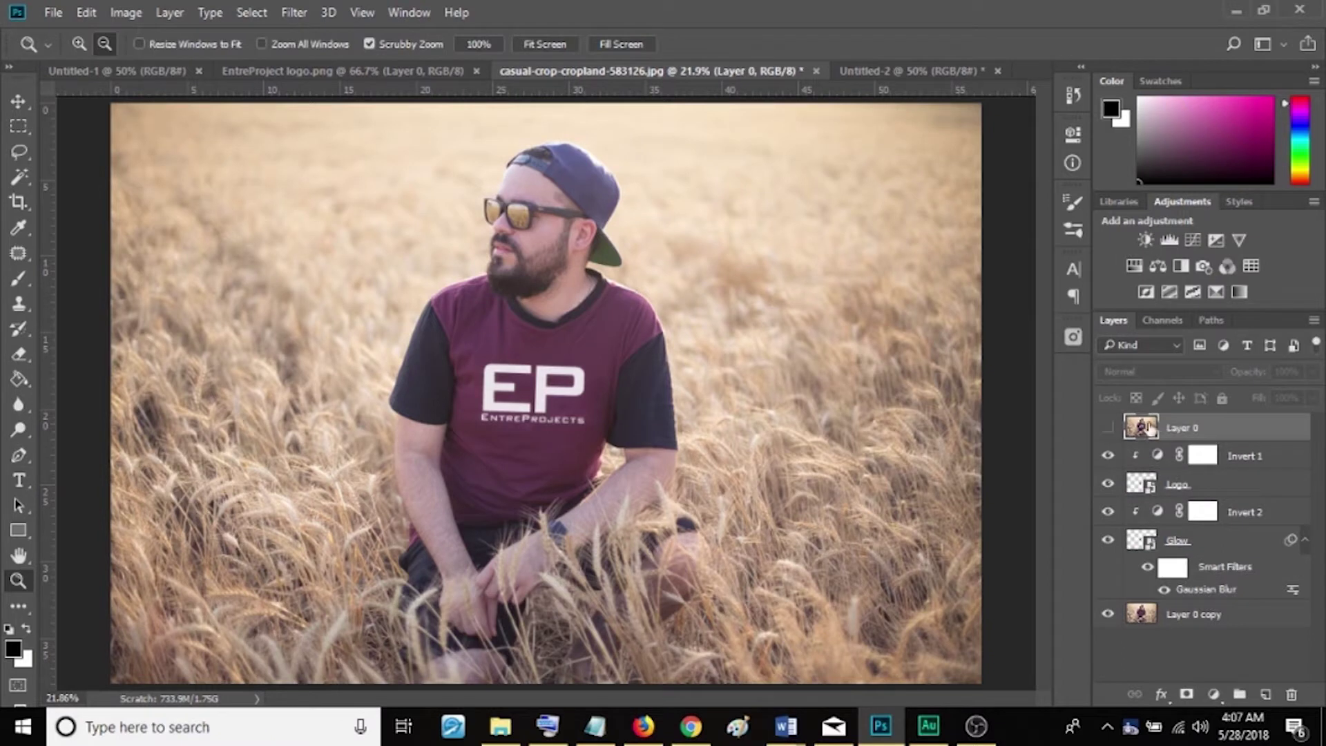
click(1107, 428)
click(1107, 429)
click(1107, 428)
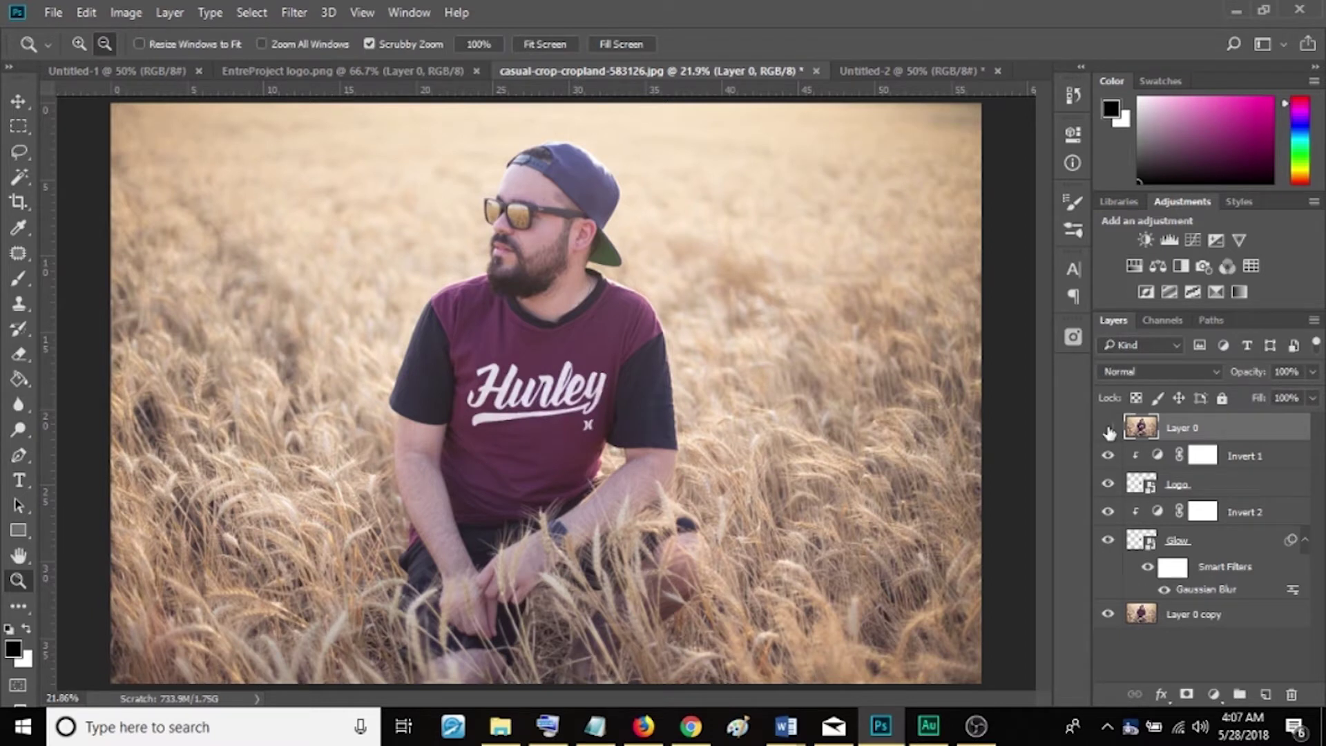
click(1107, 428)
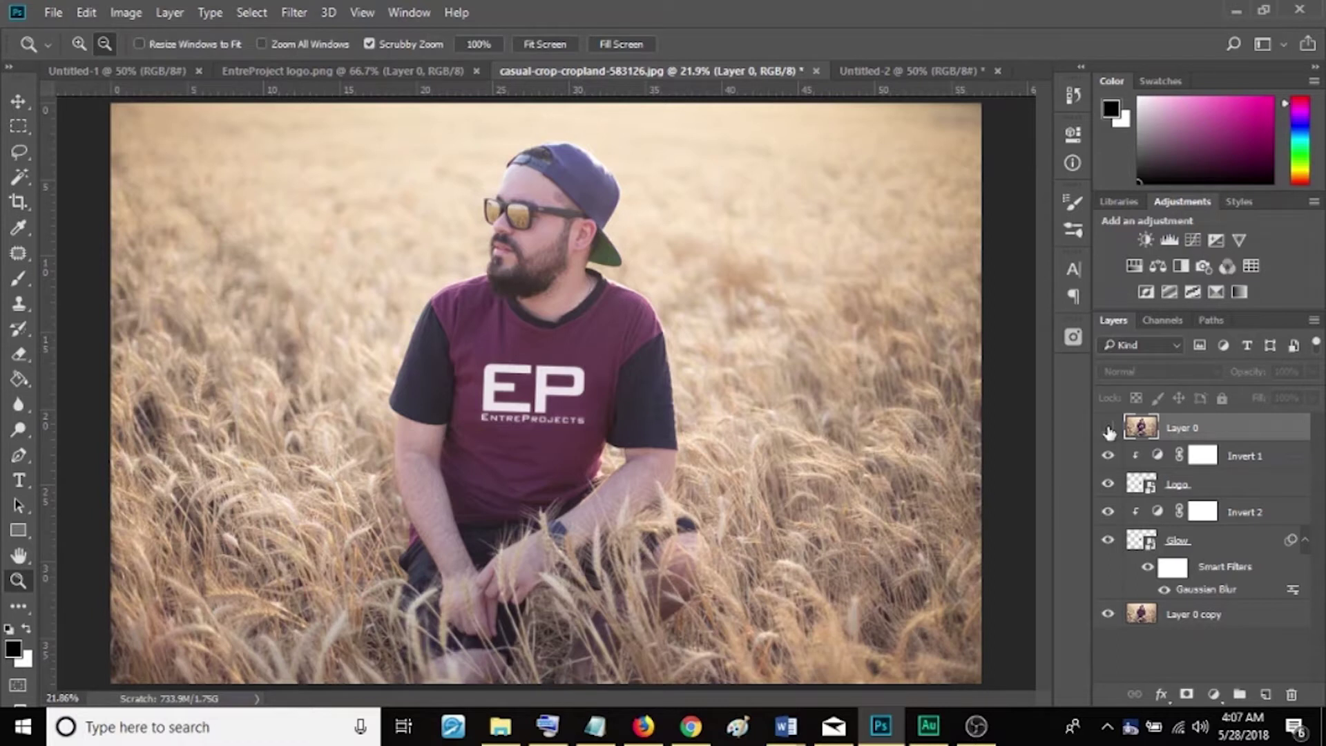
click(1107, 428)
click(1108, 429)
click(1107, 429)
click(1107, 429)
- Switch to Photopea in the Chrome browser and open the casual-crop-cropland-583126 photo from the computer
click(690, 726)
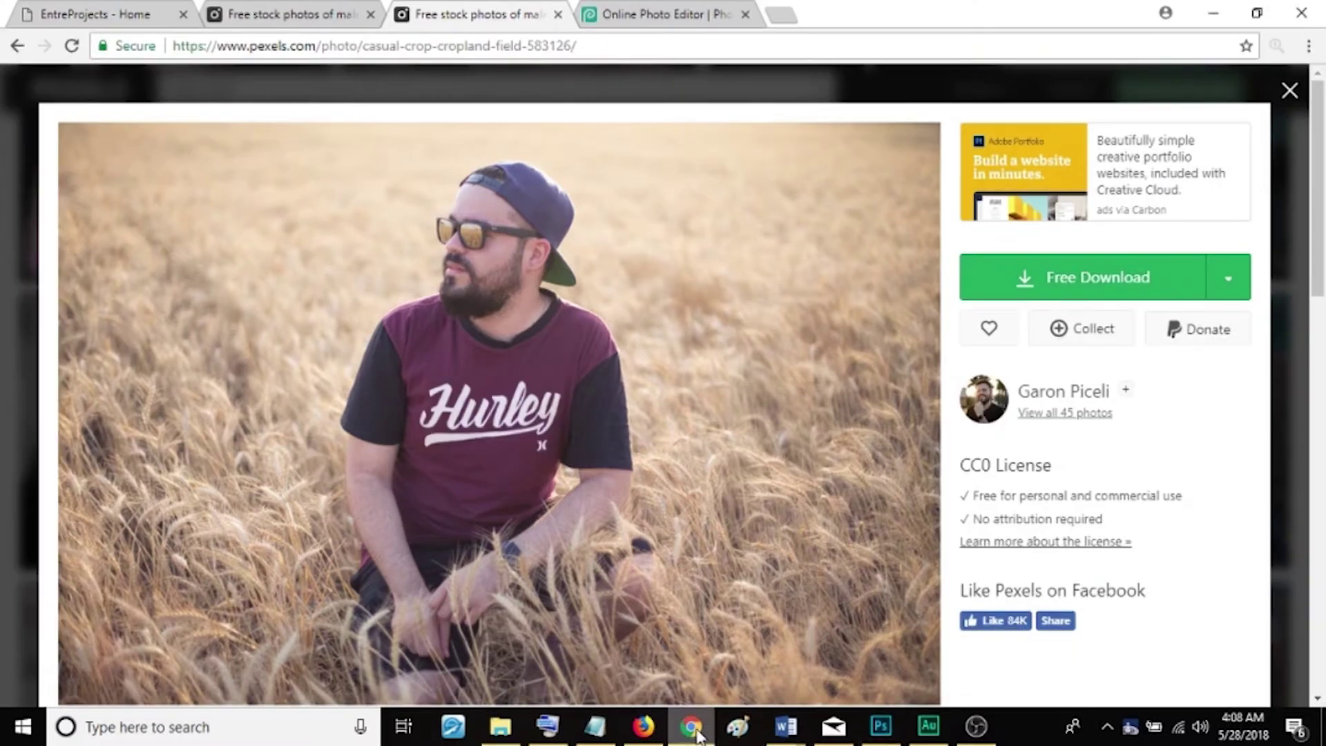
click(659, 17)
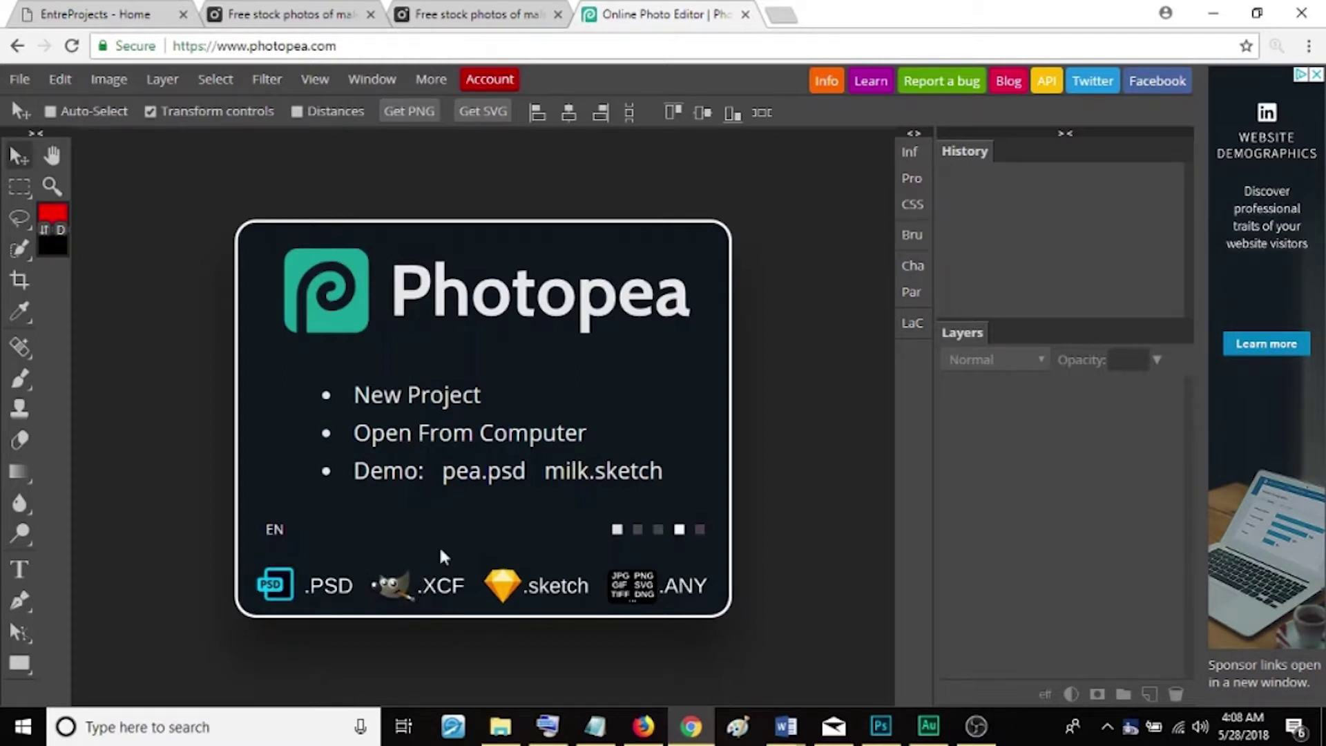
click(435, 434)
drag(1001, 201, 1006, 373)
double_click(418, 315)
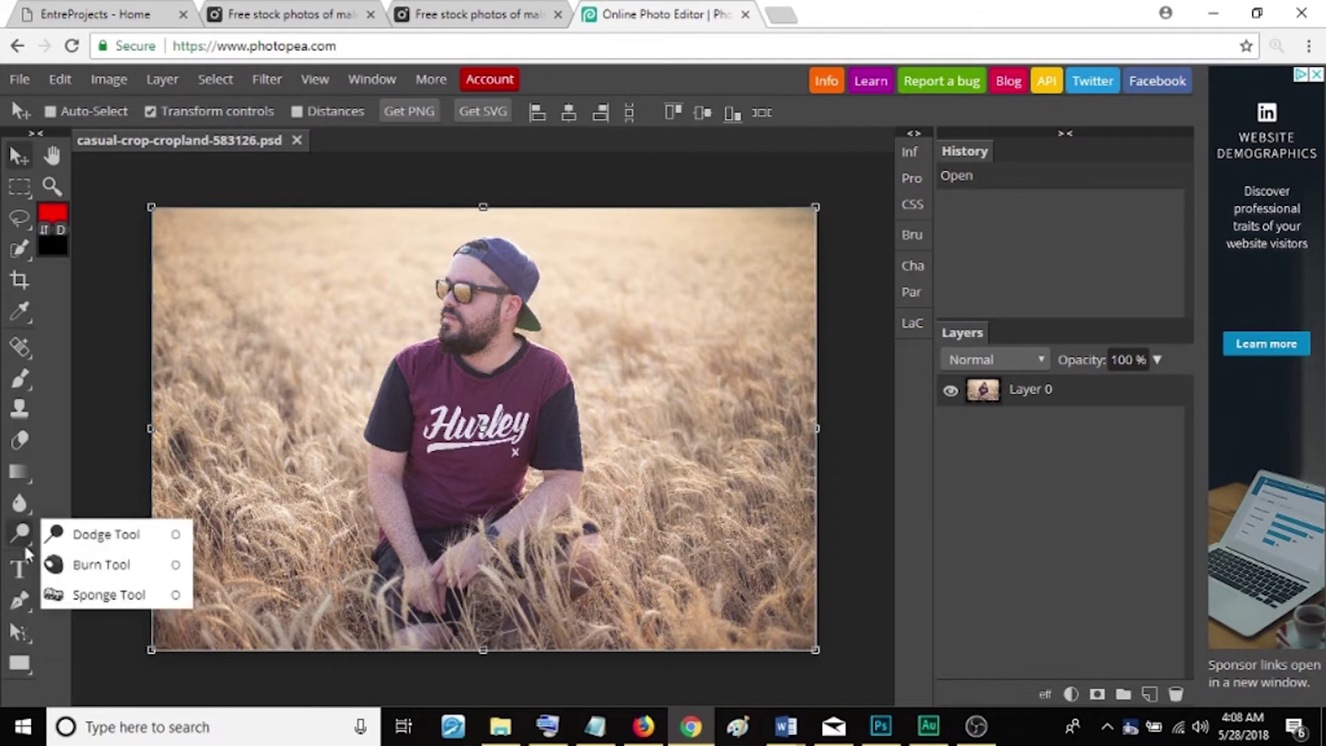
- Remove the small Hurley symbol below the lettering by patching it with clean shirt fabric using the Patch Tool, and clear the selection
mouse_move(29, 552)
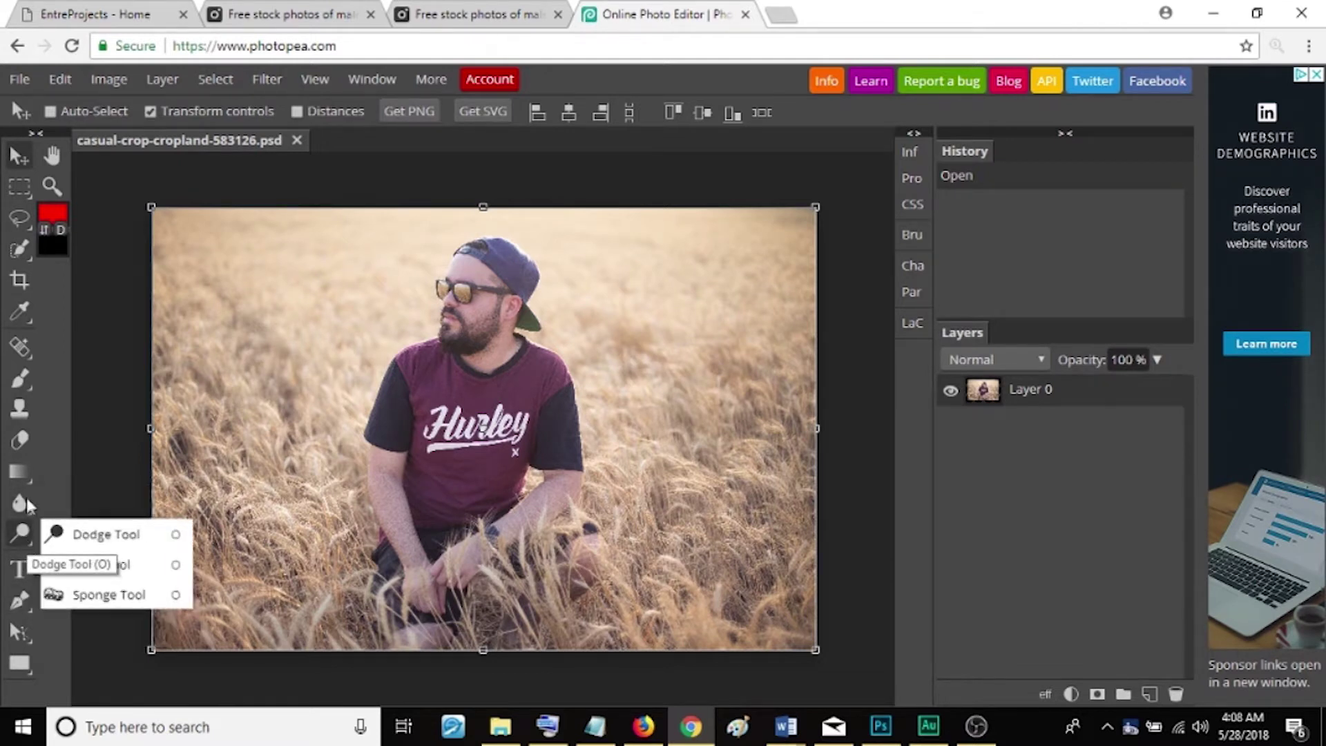
click(52, 187)
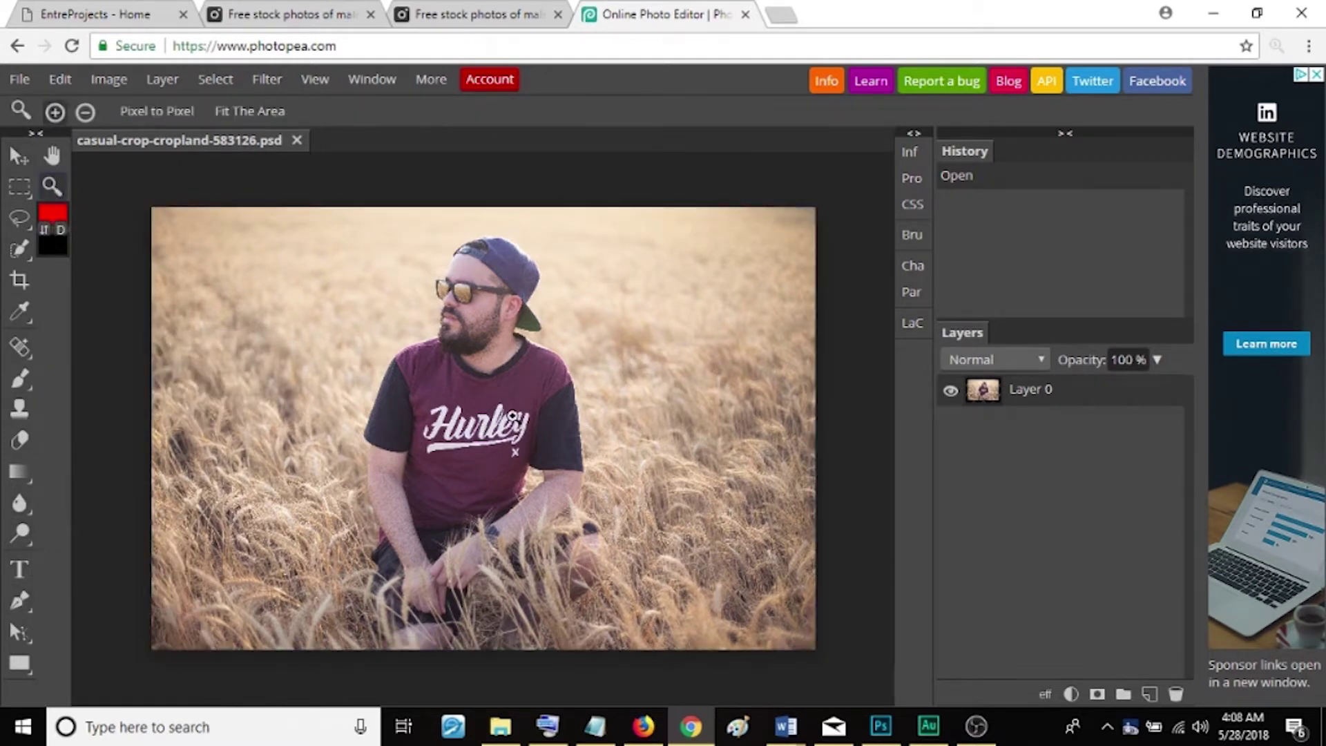
click(484, 423)
click(501, 430)
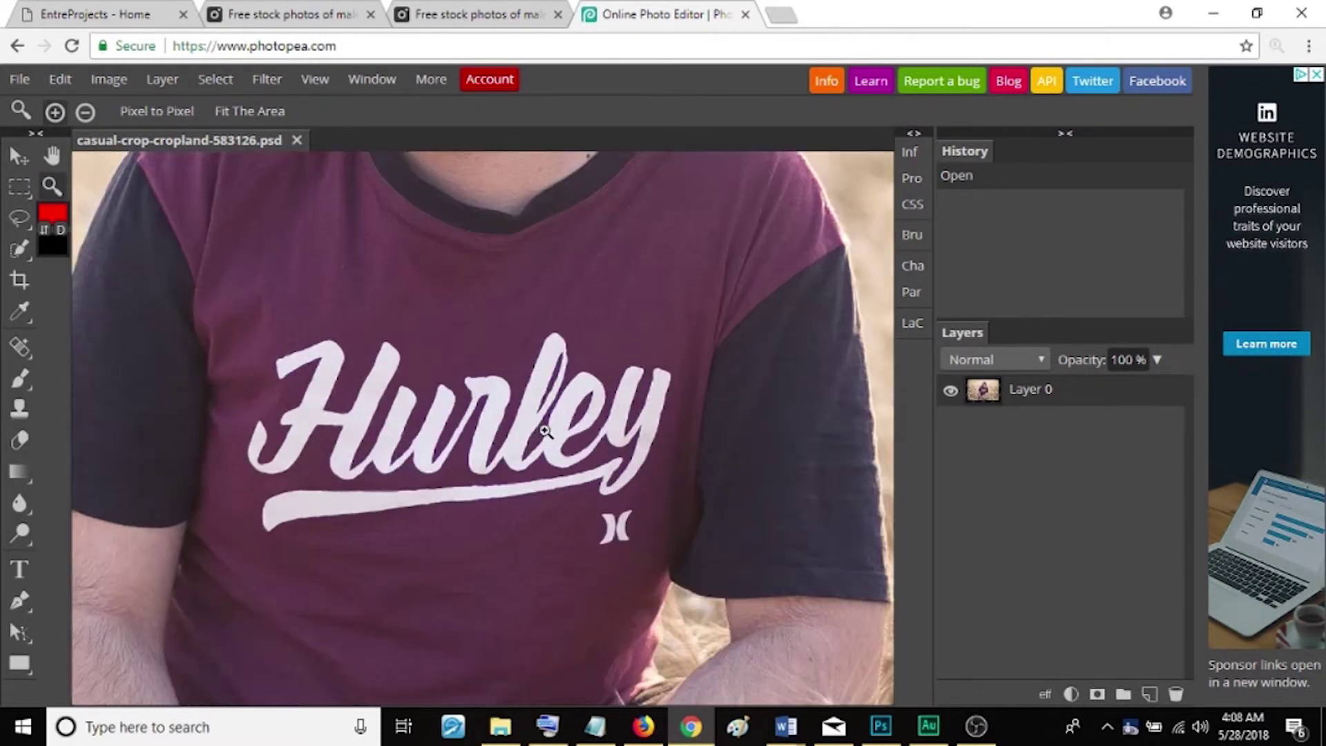
click(551, 432)
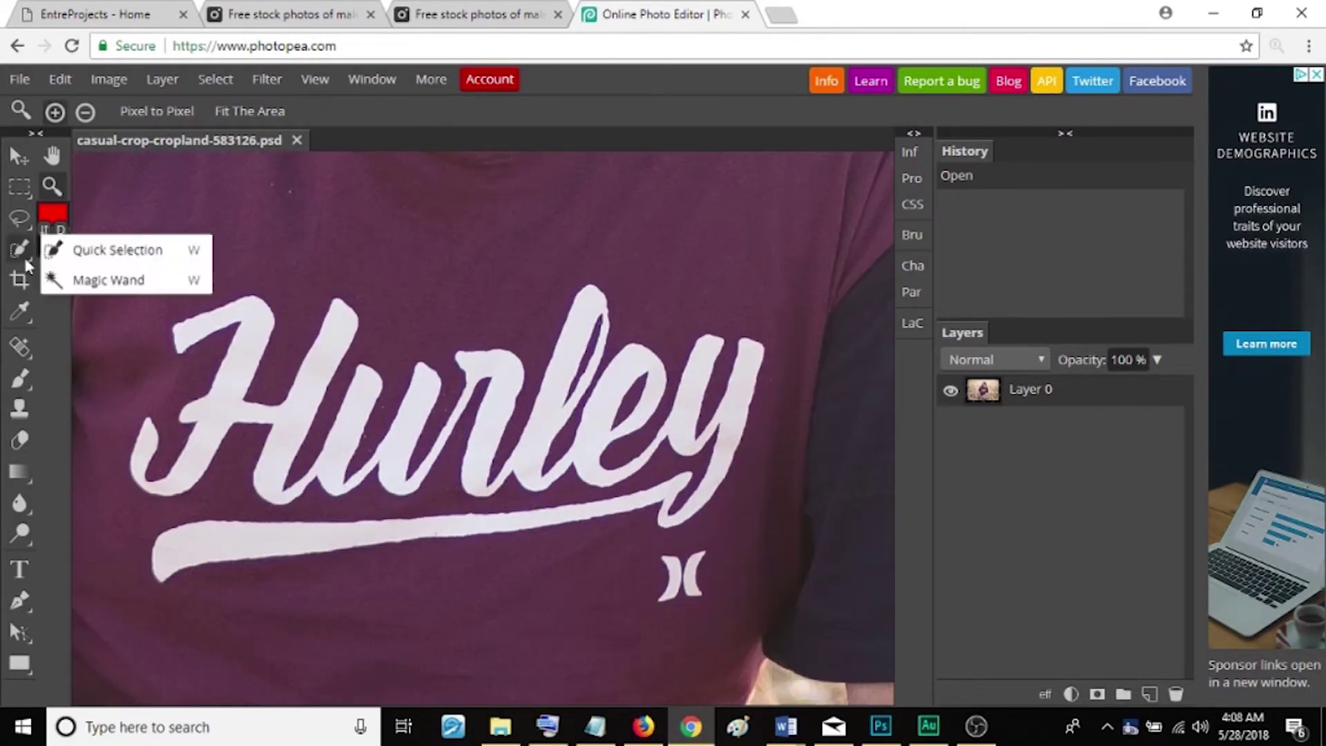
mouse_move(21, 347)
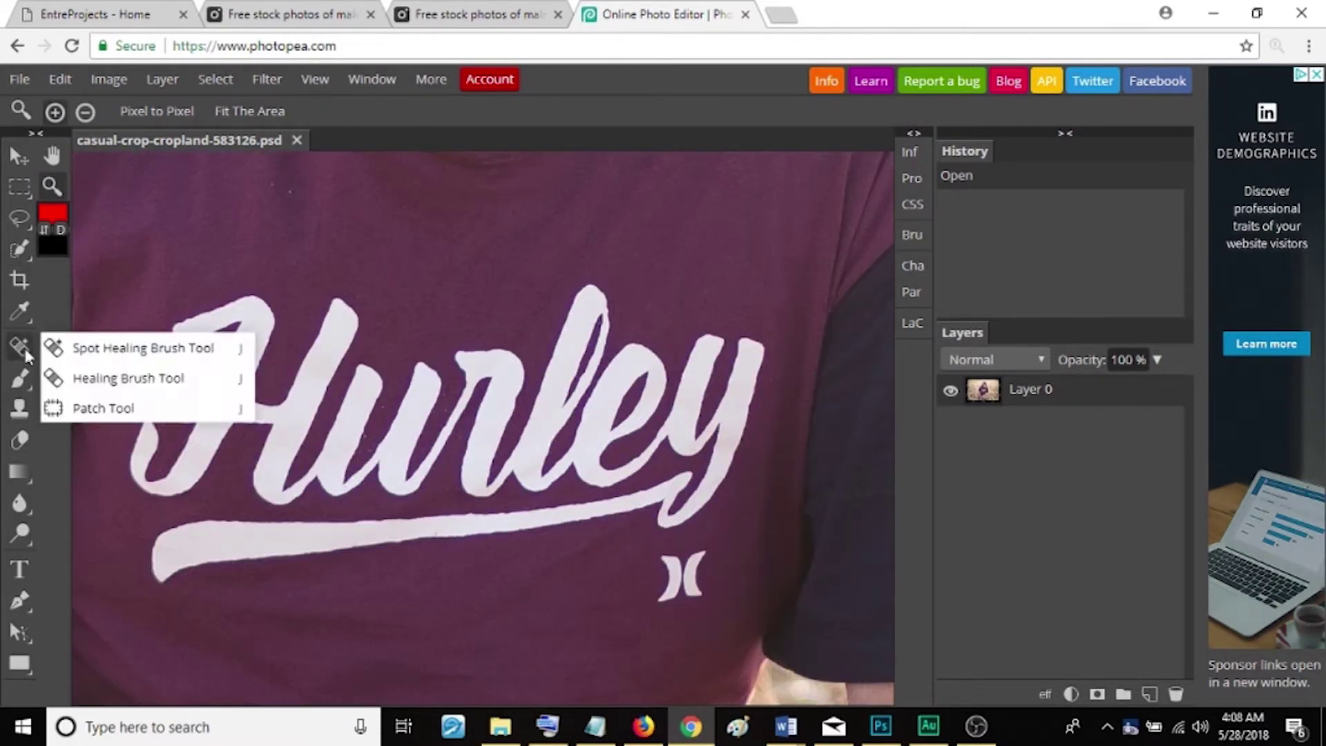
click(105, 413)
mouse_move(699, 546)
mouse_down()
mouse_move(655, 550)
mouse_move(646, 582)
mouse_move(658, 607)
mouse_move(710, 594)
mouse_move(716, 568)
mouse_move(699, 540)
mouse_move(619, 639)
mouse_up()
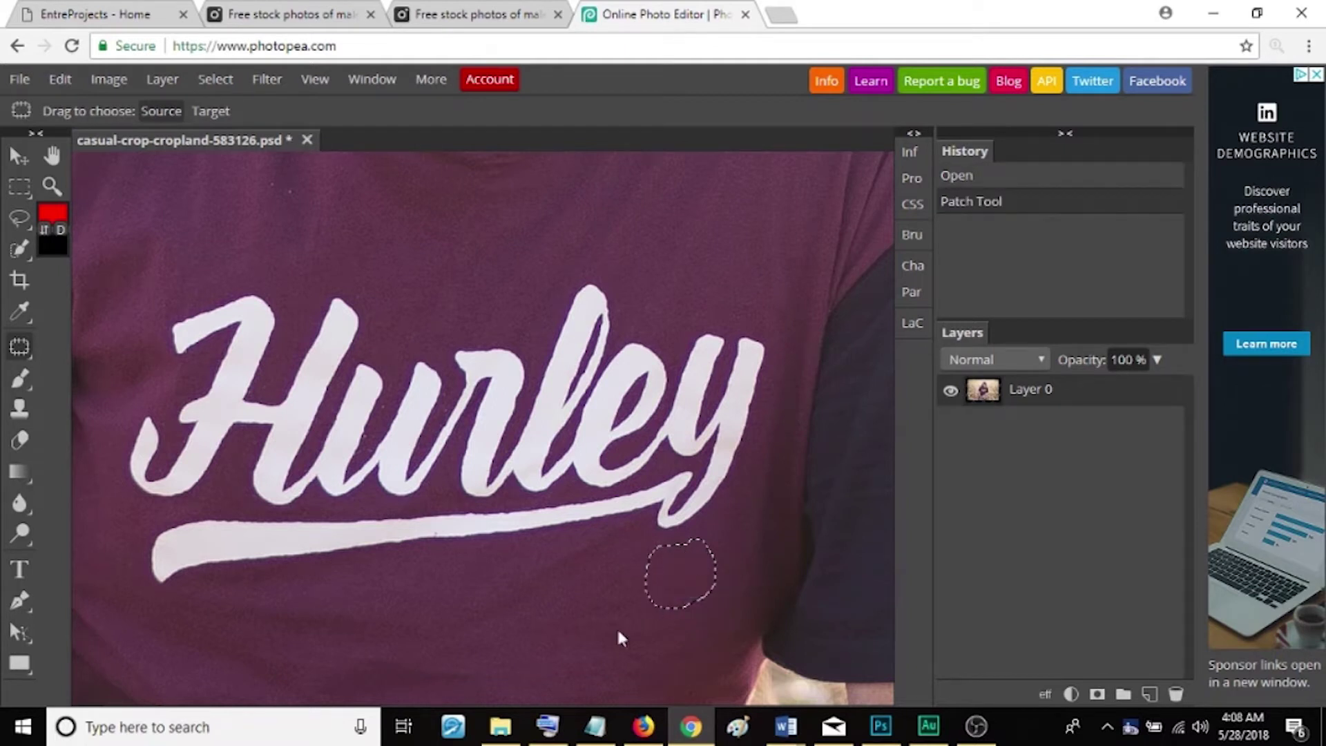
key(ctrl+d)
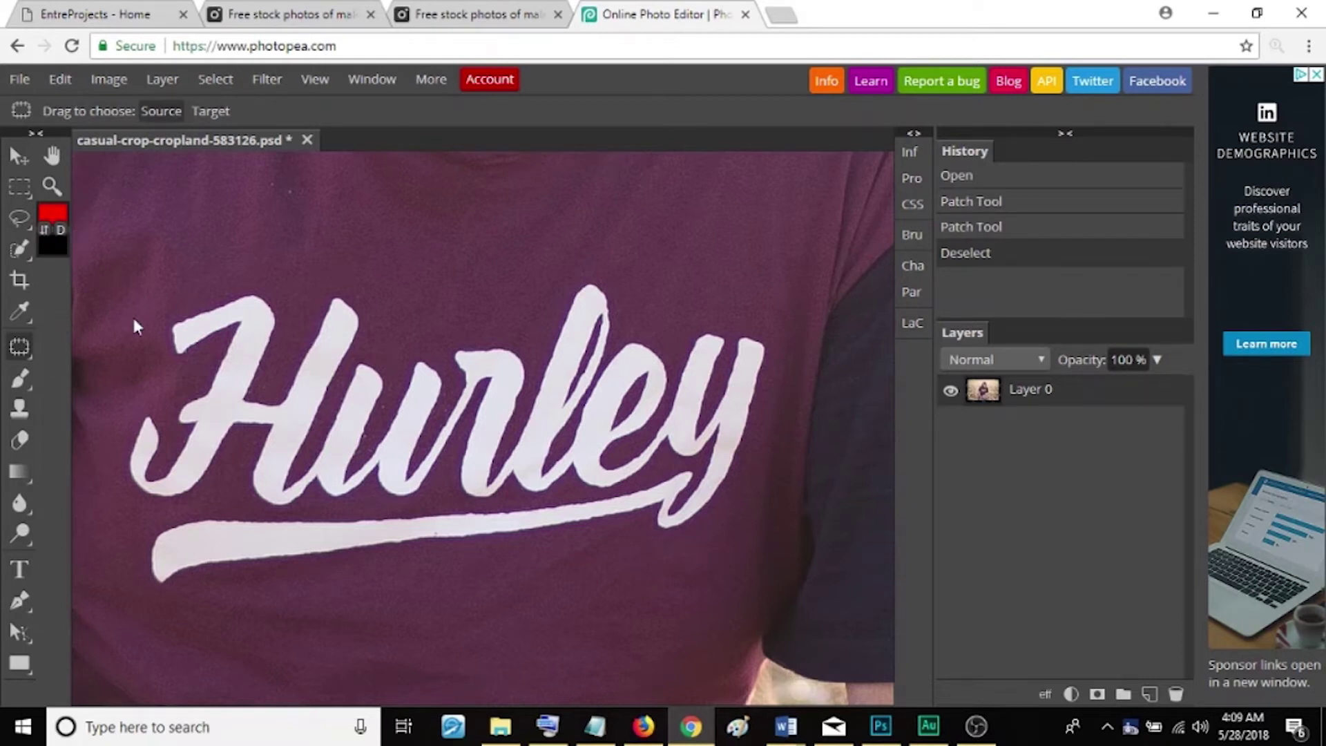
- Open the EntreProject logo PSD from the EntreProject folder on the computer
click(51, 185)
scroll(414, 359, down, 3)
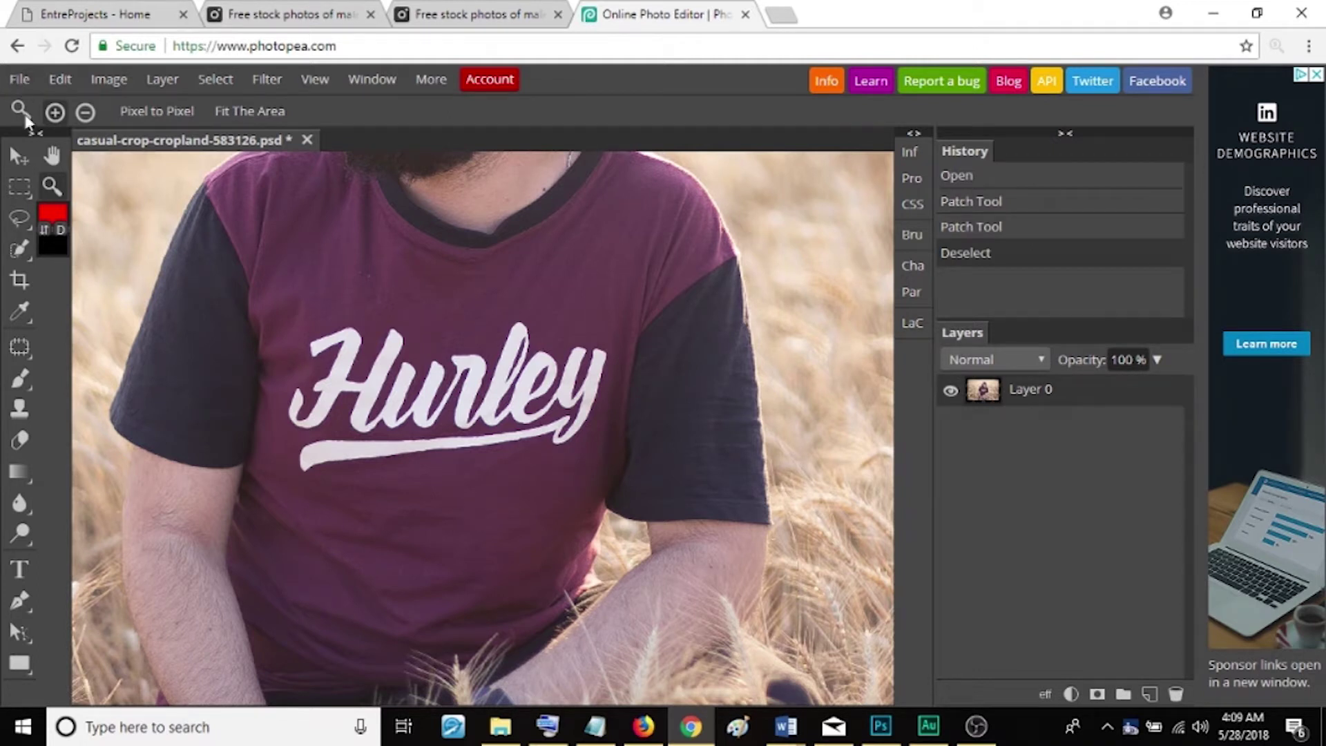
click(19, 81)
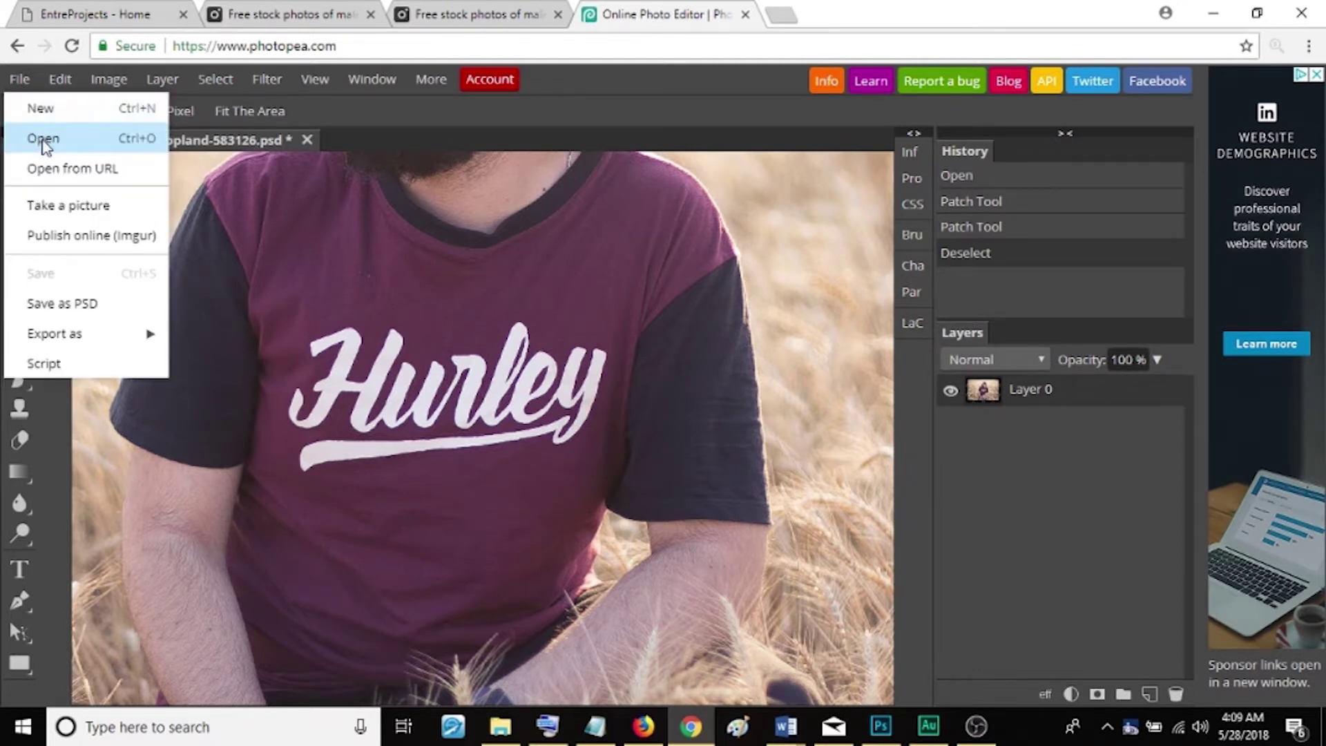
click(39, 138)
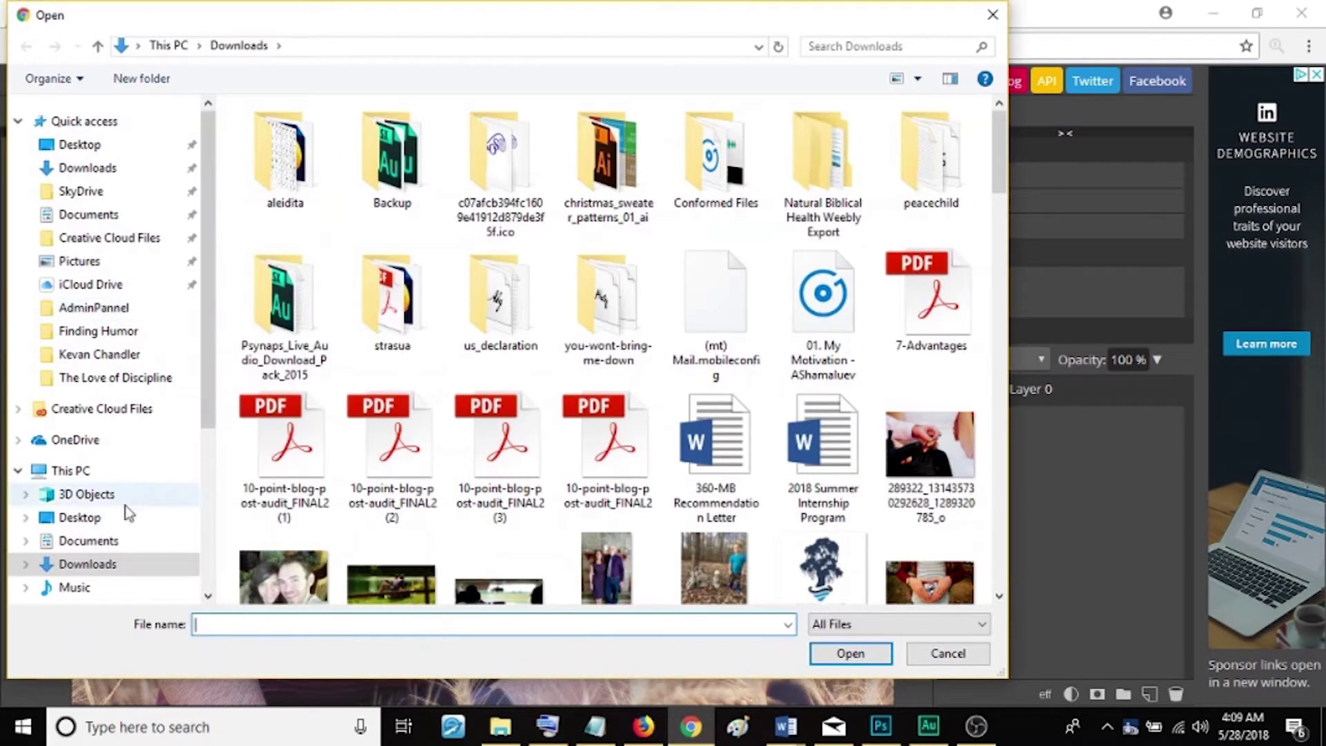
scroll(211, 308, down, 2)
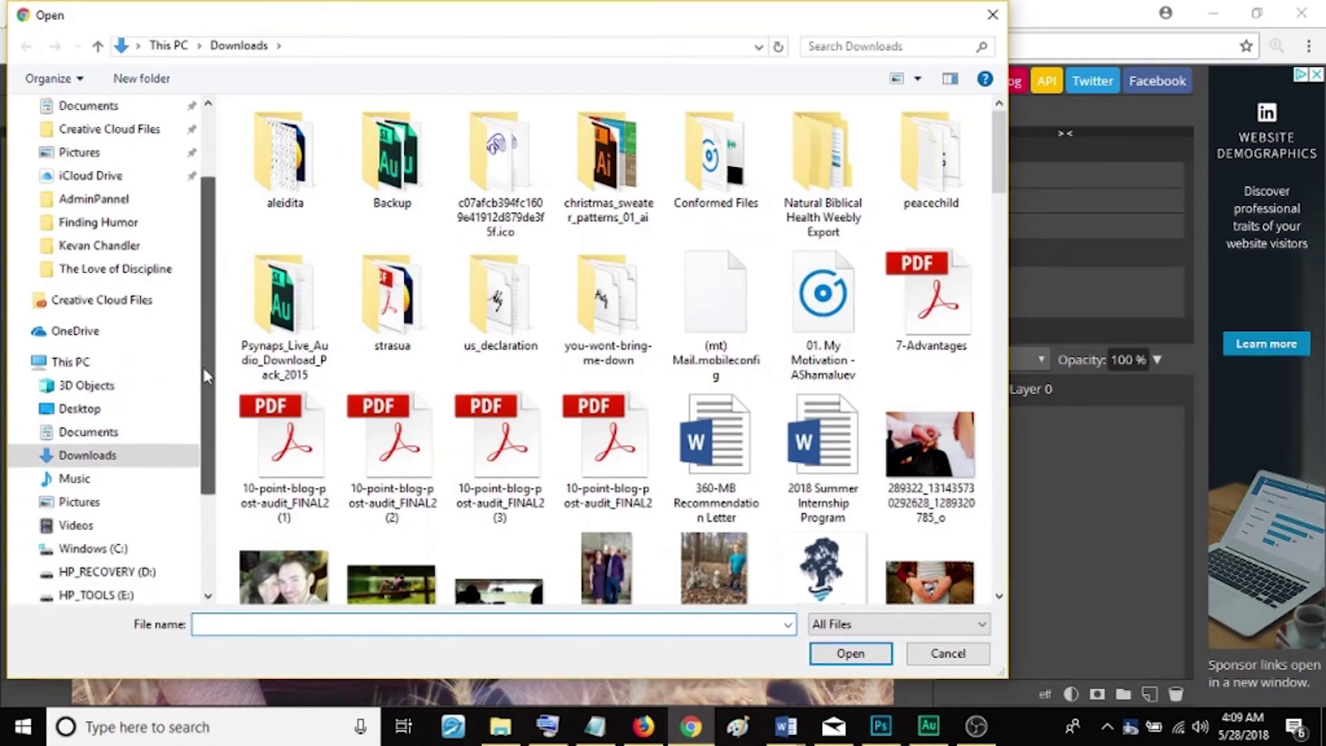
click(114, 526)
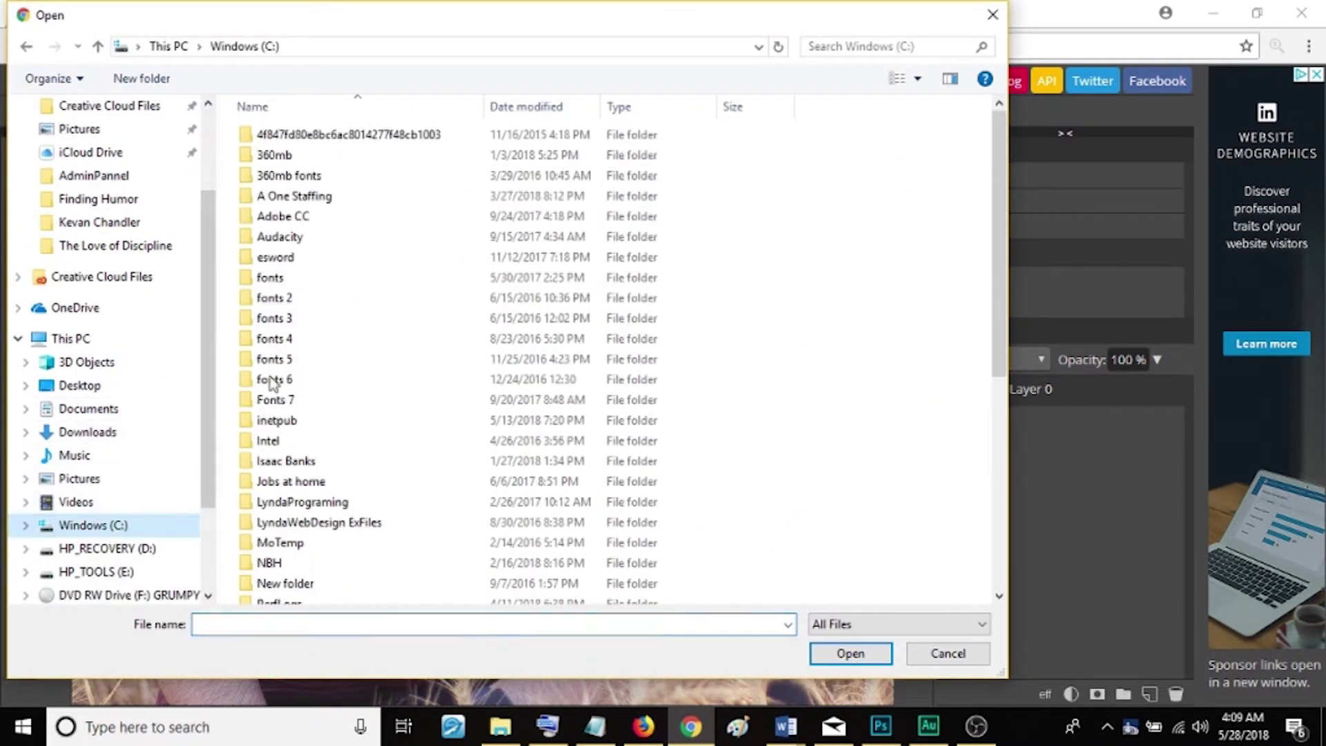
double_click(304, 462)
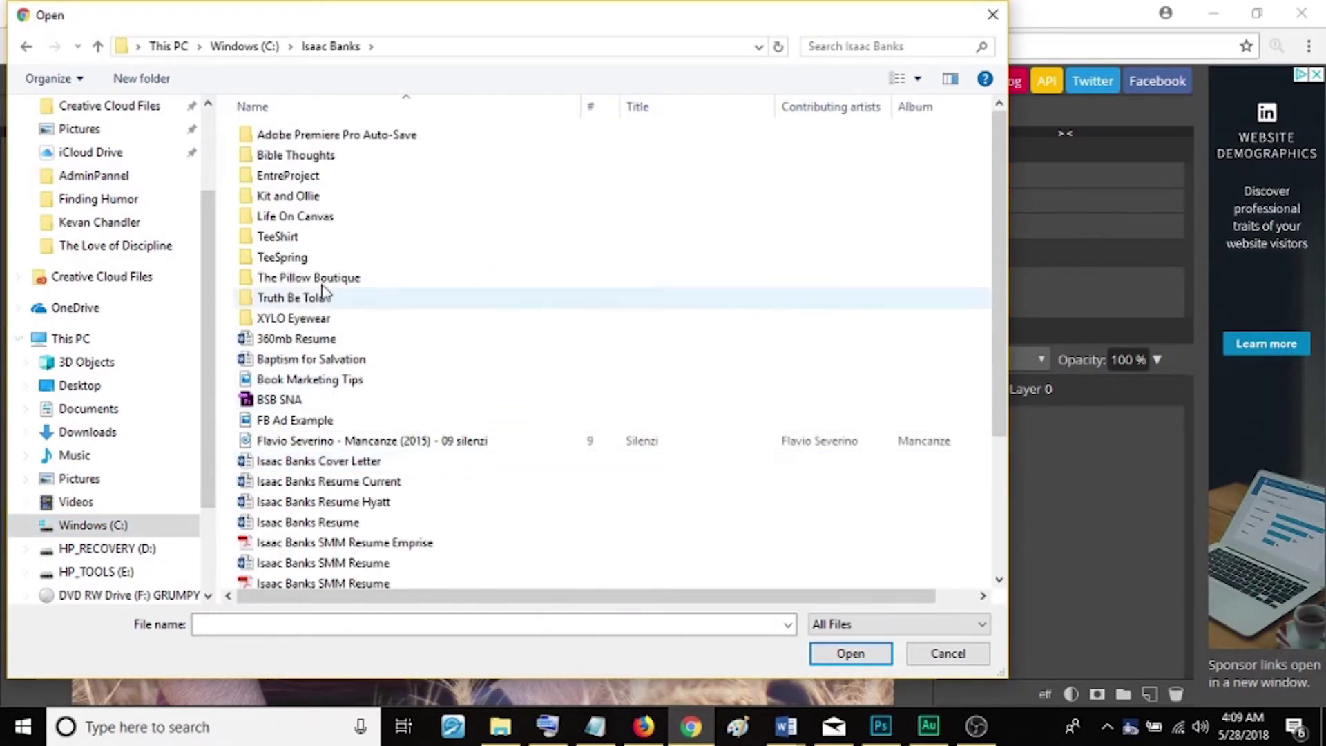
click(309, 236)
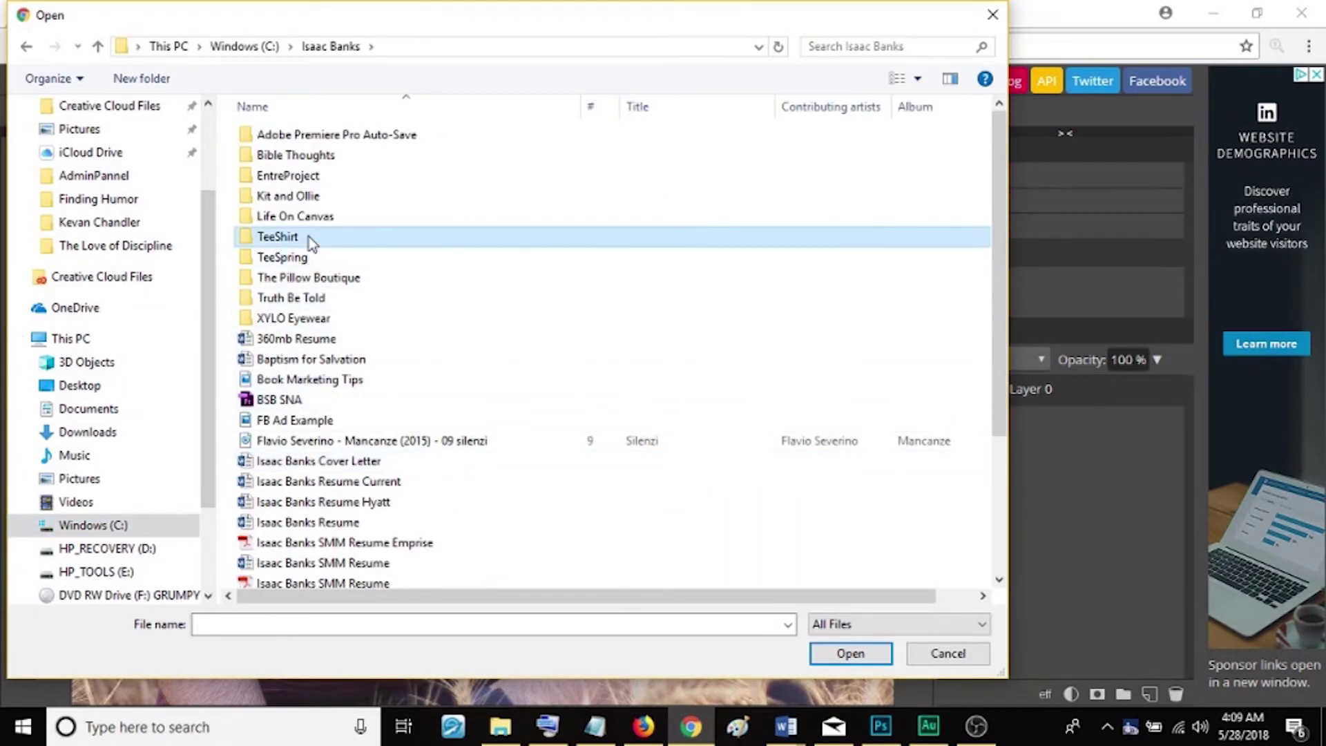
double_click(307, 176)
double_click(623, 323)
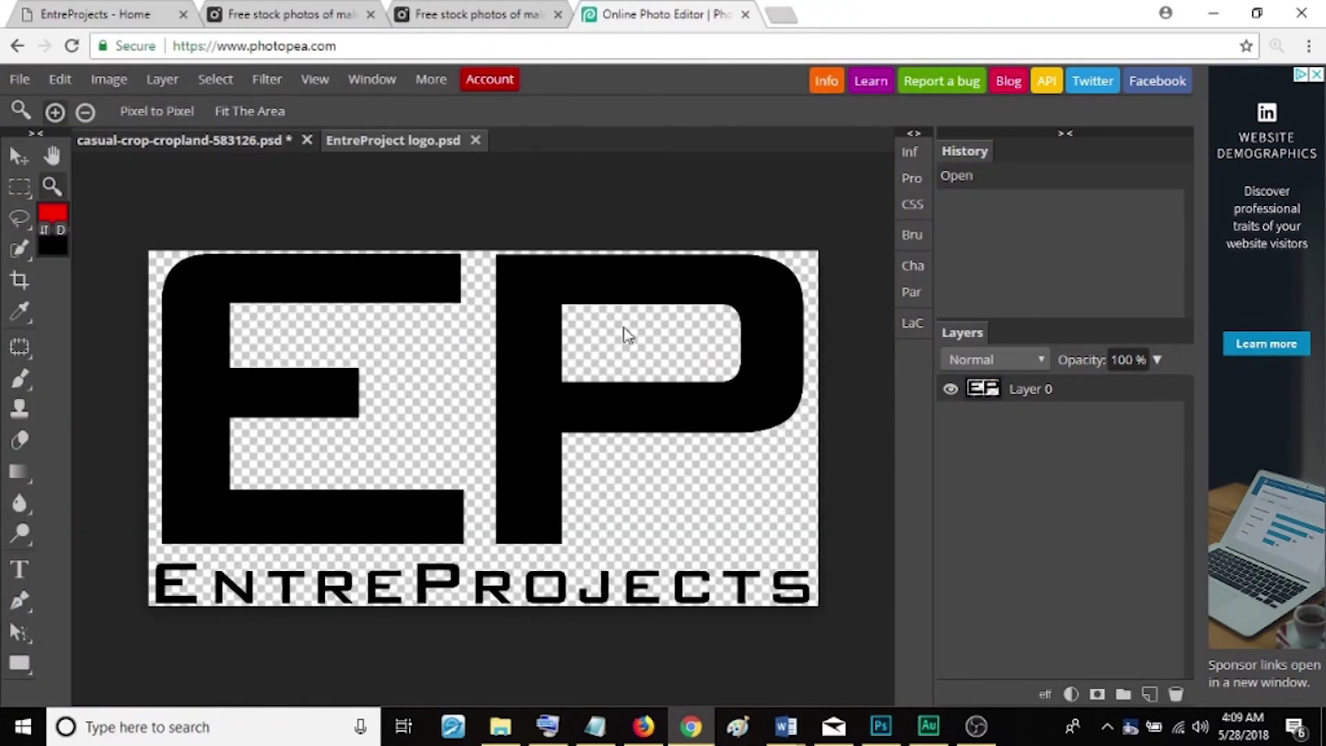
- Move a copy of the EntreProjects logo into the casual-crop-cropland-583126 photo as a new layer
click(20, 156)
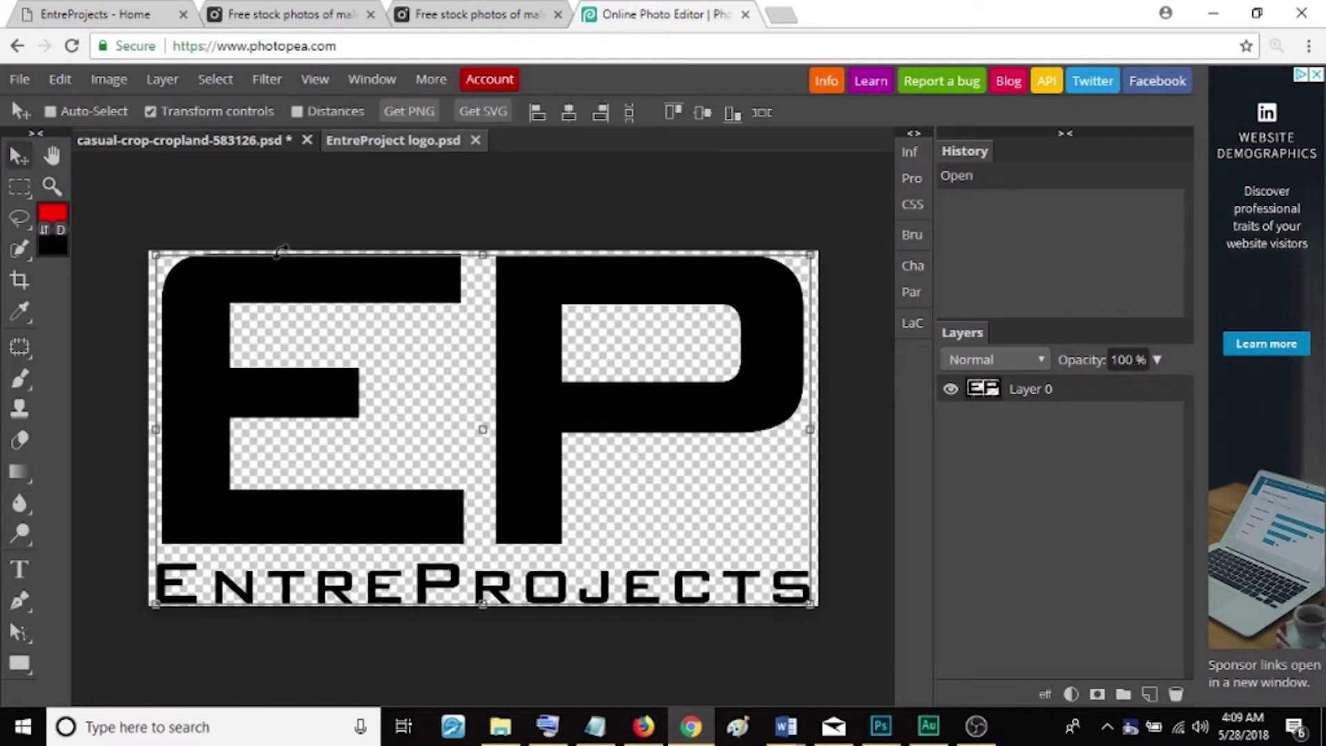
drag(346, 287, 608, 442)
drag(870, 737, 720, 617)
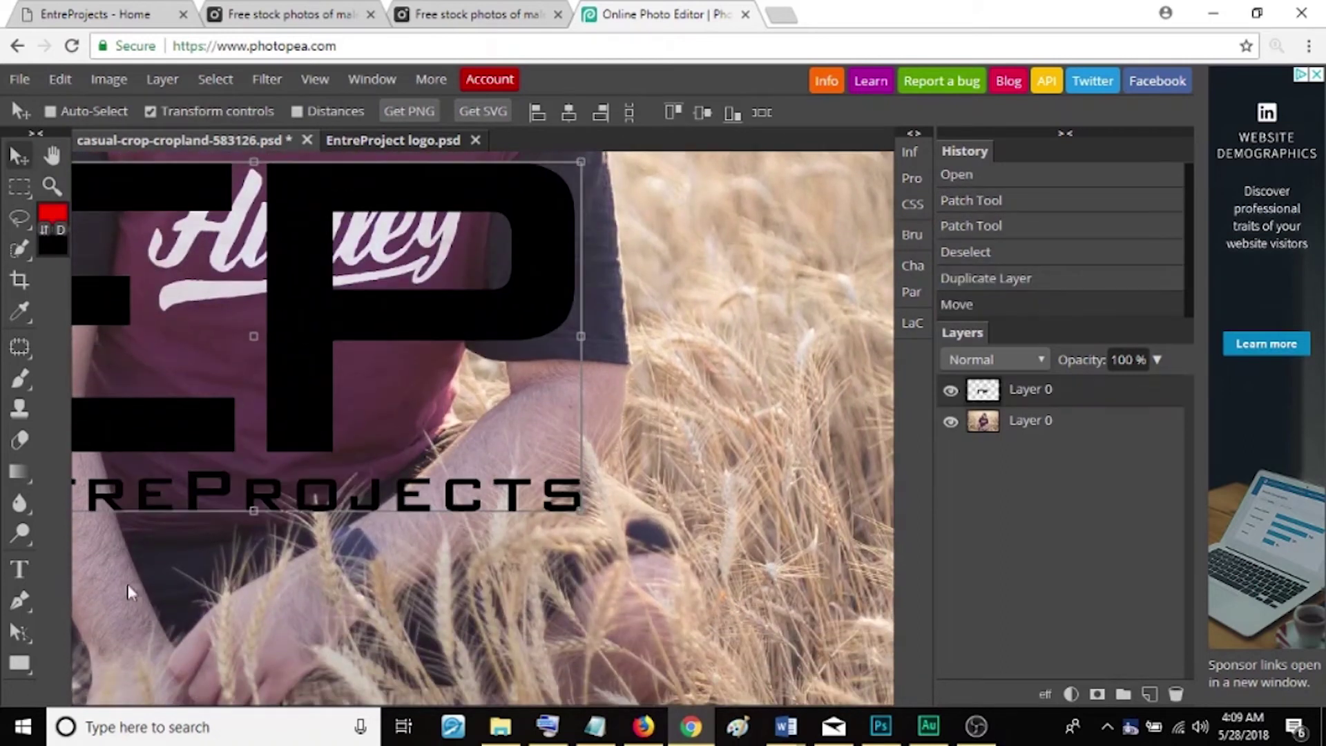
click(50, 187)
key(ctrl+0)
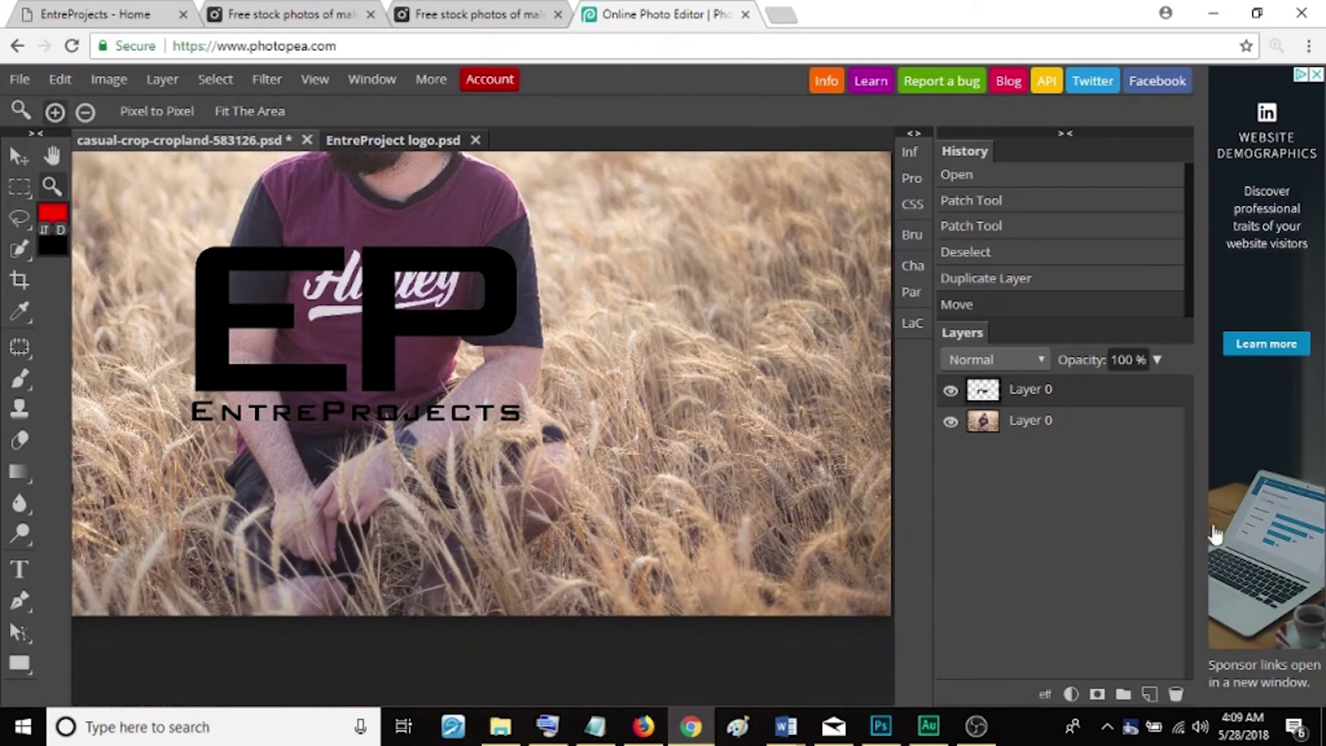
- Shift the photo layer slightly to the right and place the EP logo layer over the Hurley lettering on the chest
click(1035, 421)
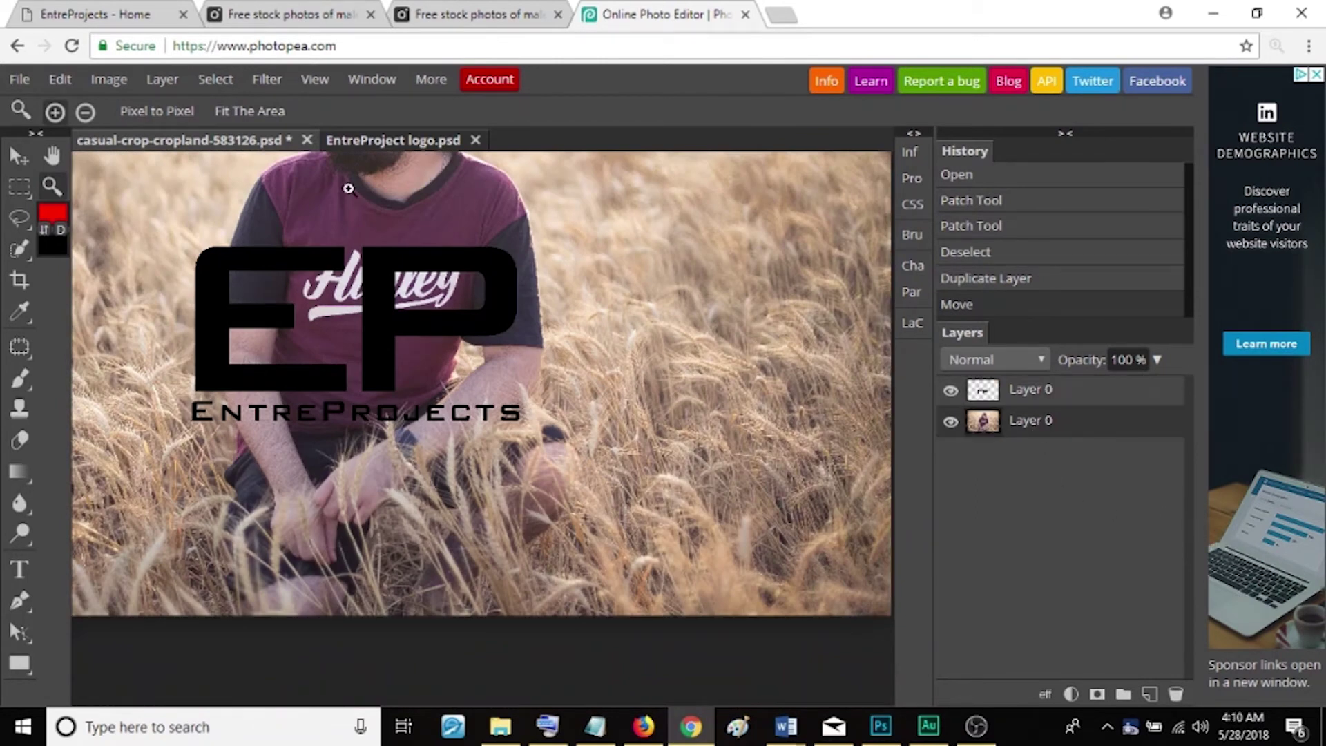
click(19, 155)
drag(435, 334, 471, 323)
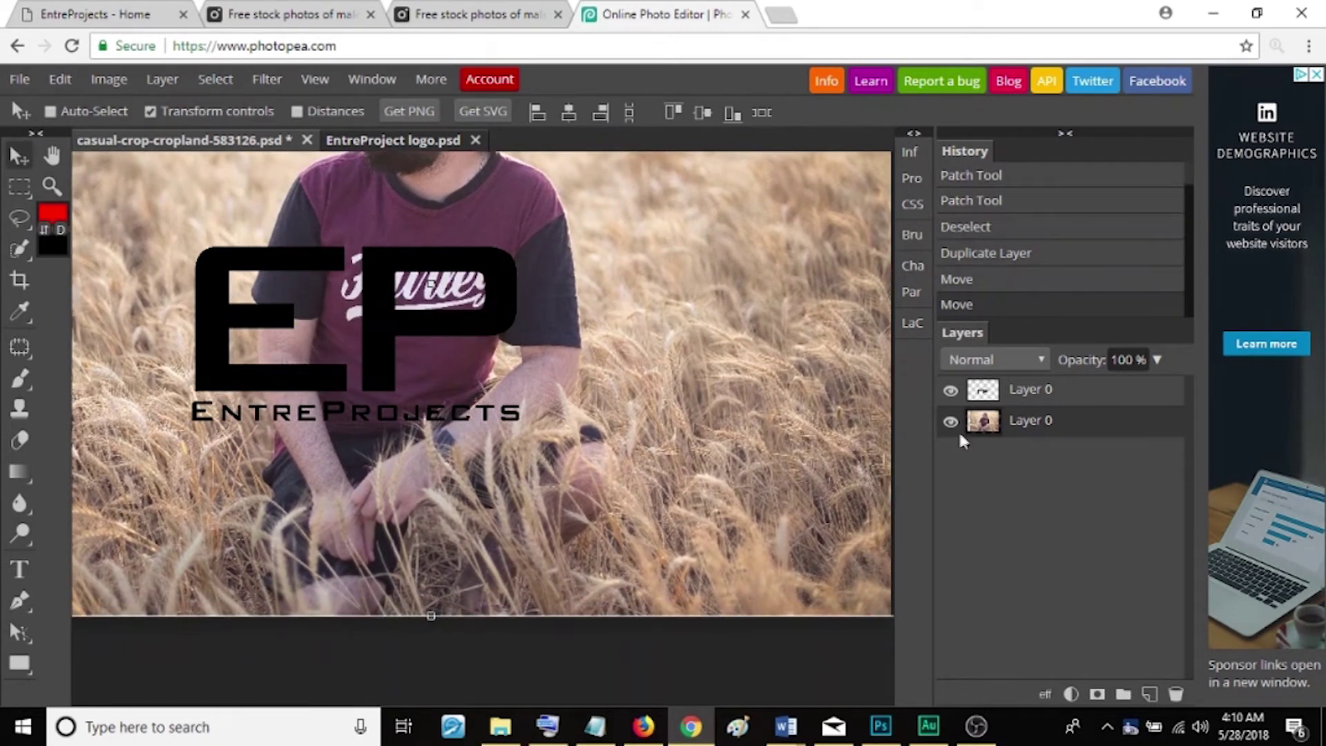
click(1143, 399)
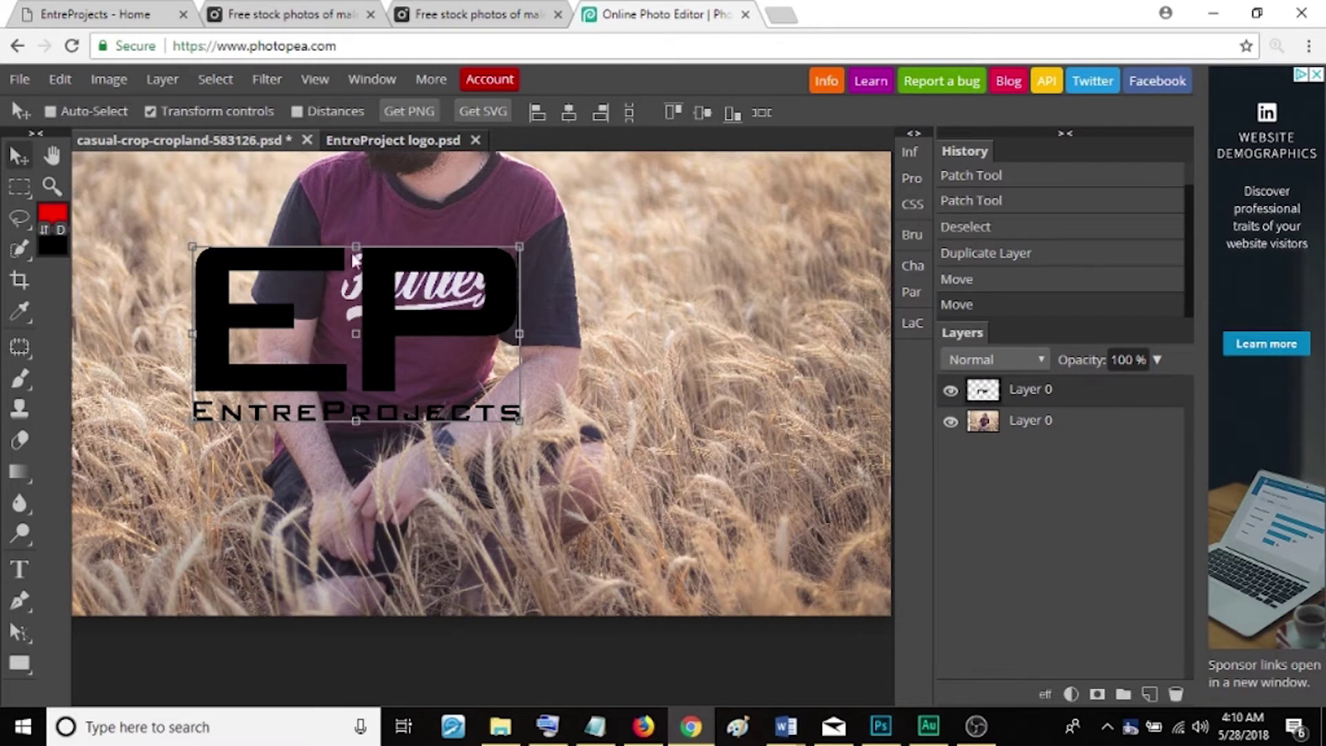
drag(399, 326, 471, 286)
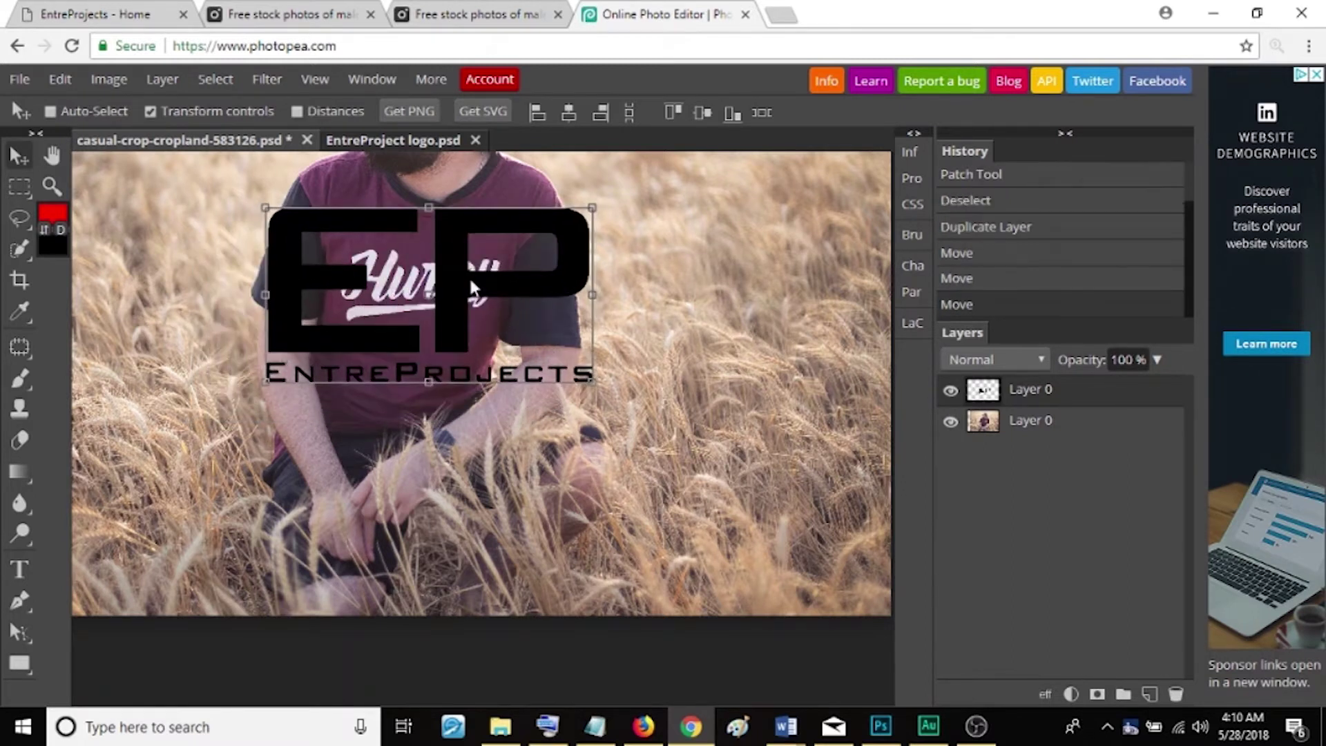
- Convert the EP logo layer to a smart object and transform it to 41.10% size with a 2.20° rotation on the chest
right_click(1104, 398)
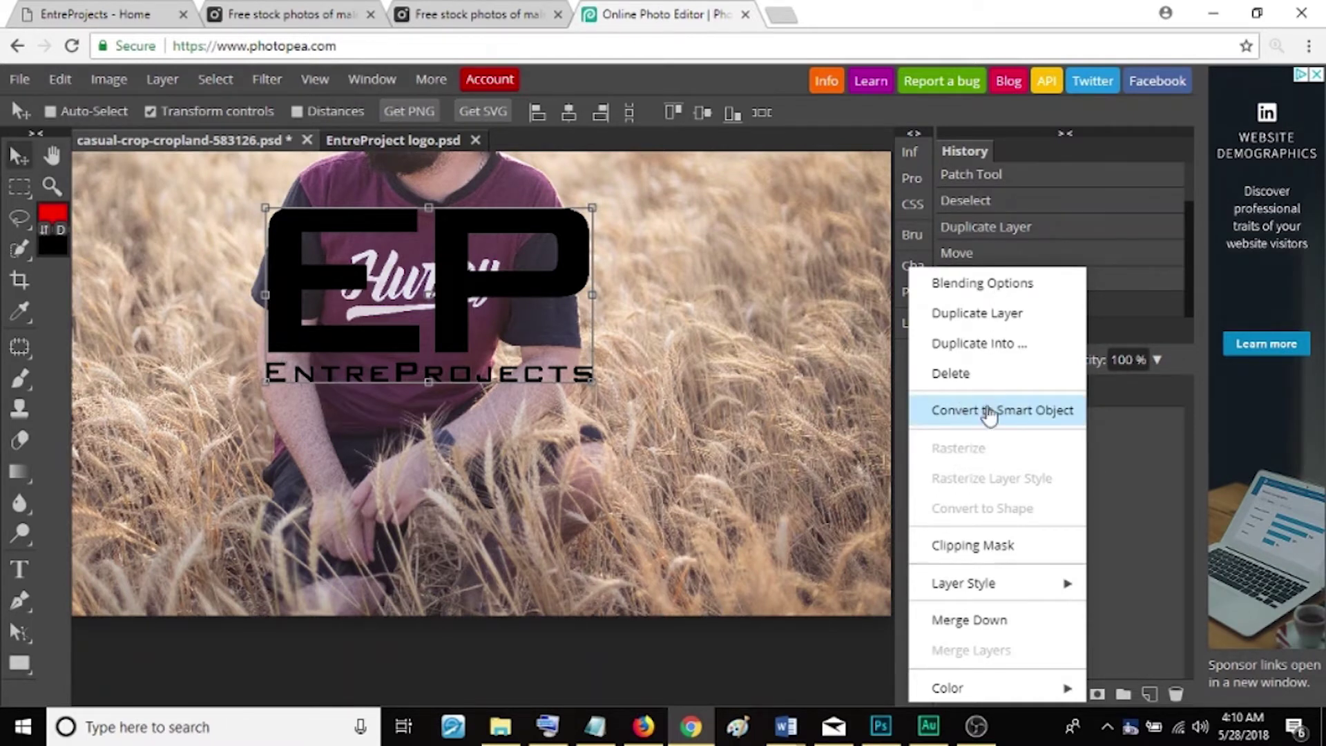
click(989, 412)
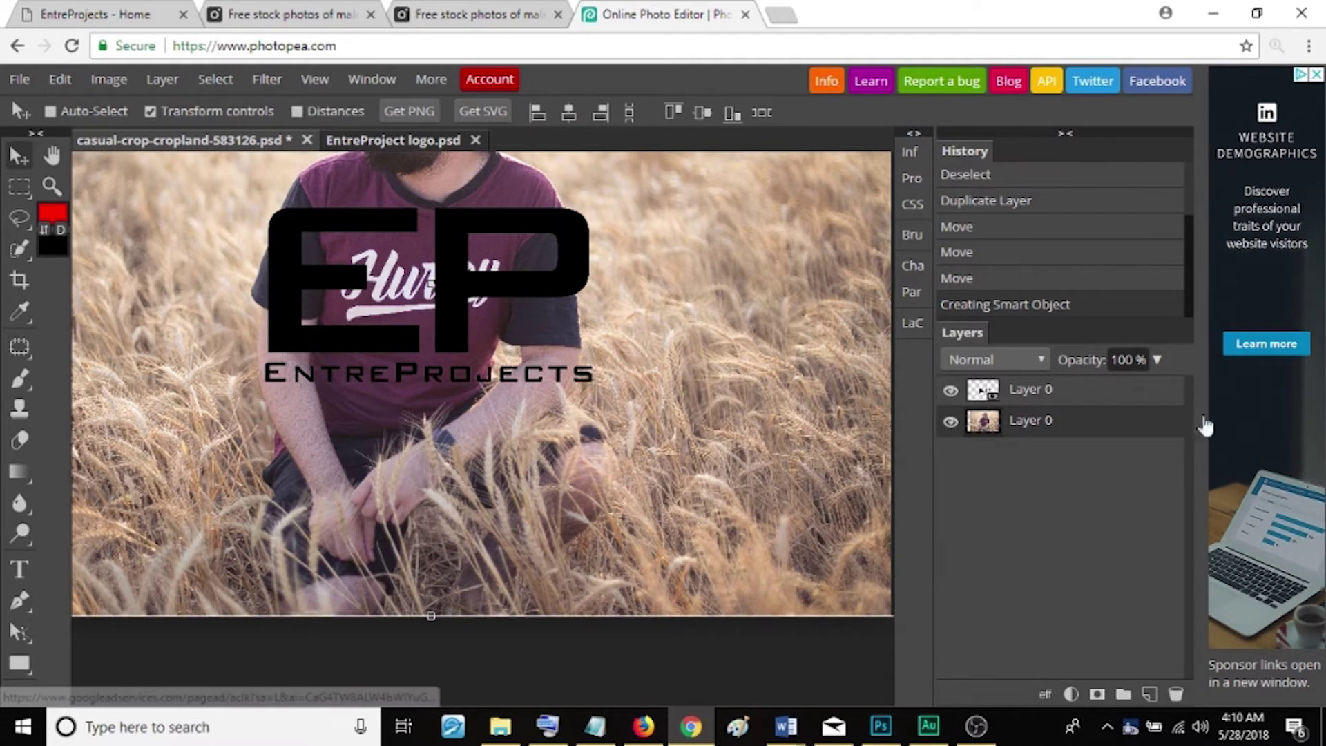
click(1100, 393)
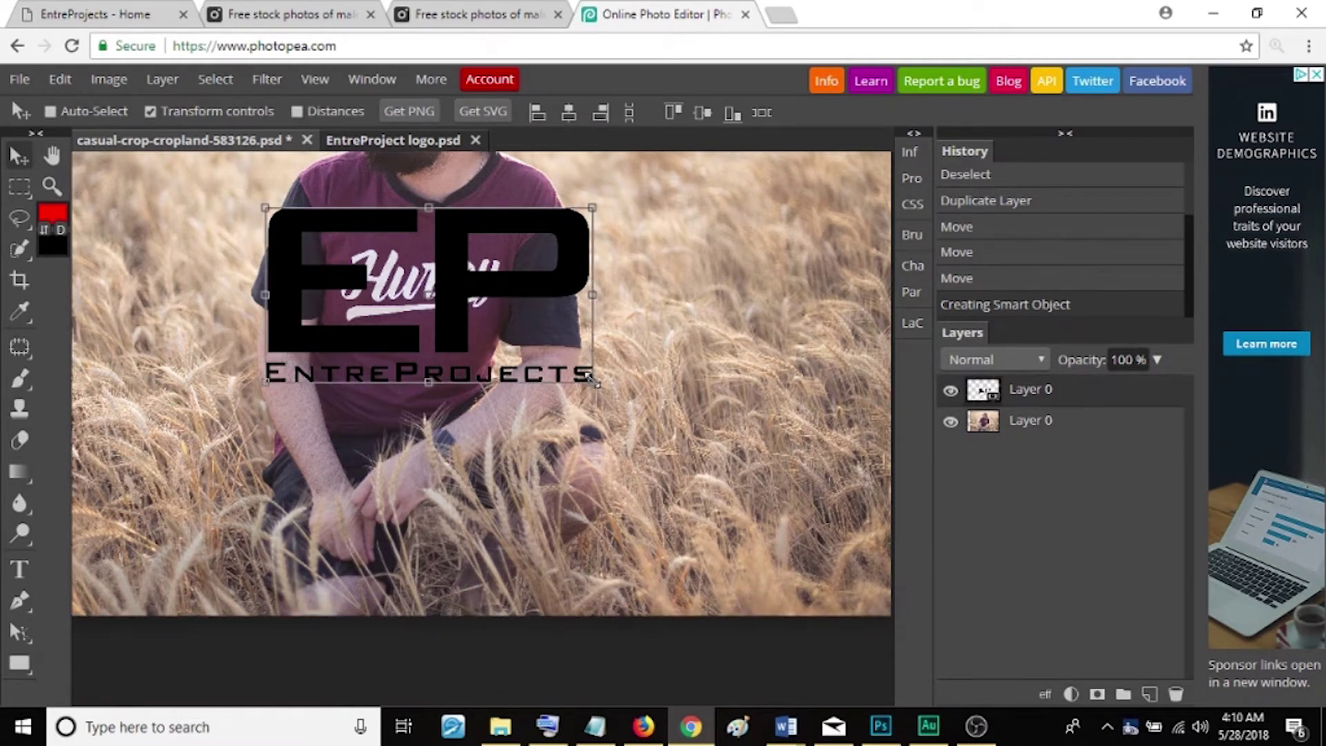
drag(591, 377, 463, 296)
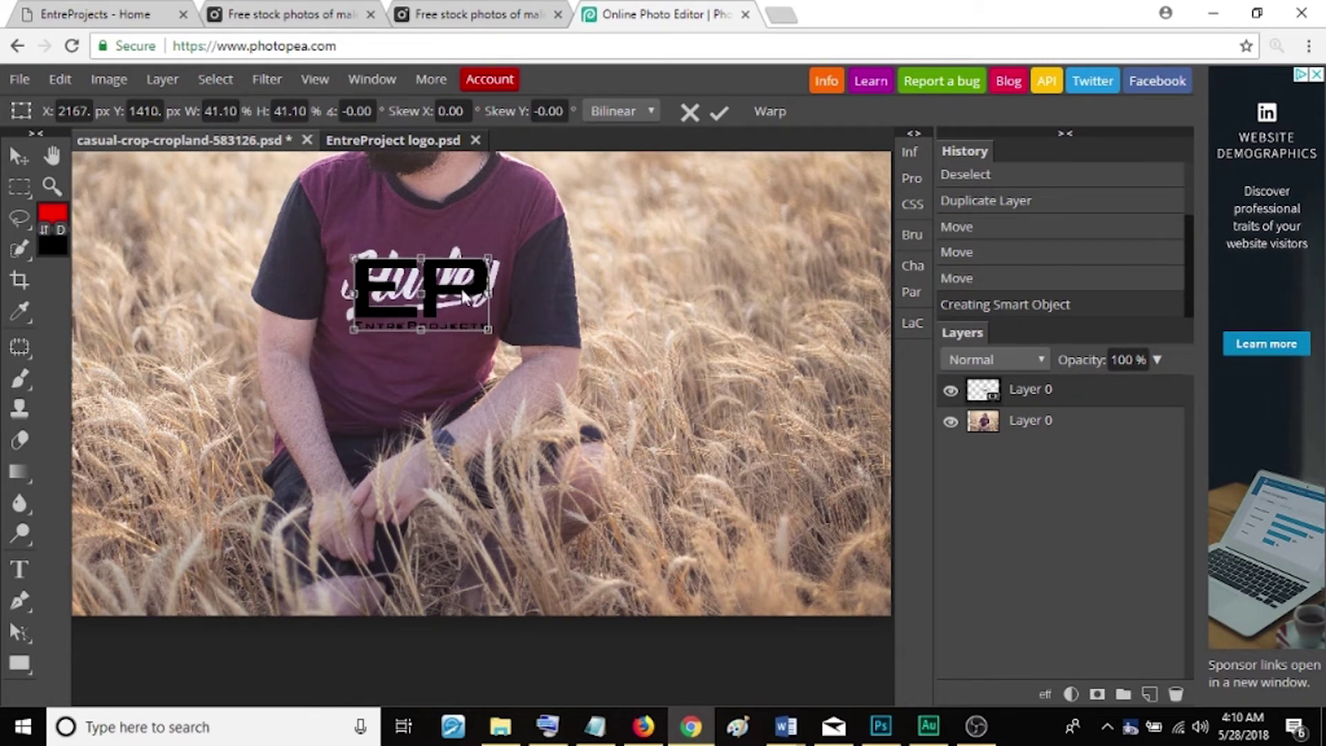
drag(498, 338, 497, 339)
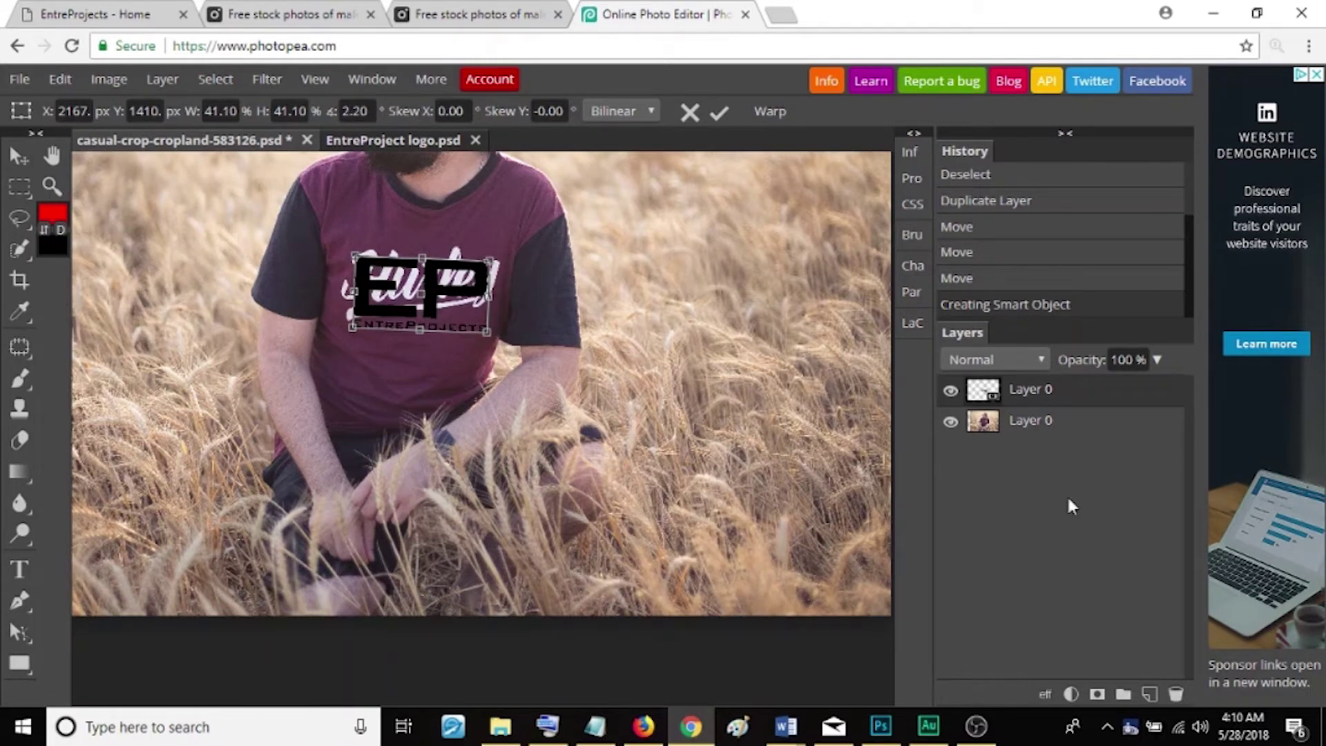
click(1096, 694)
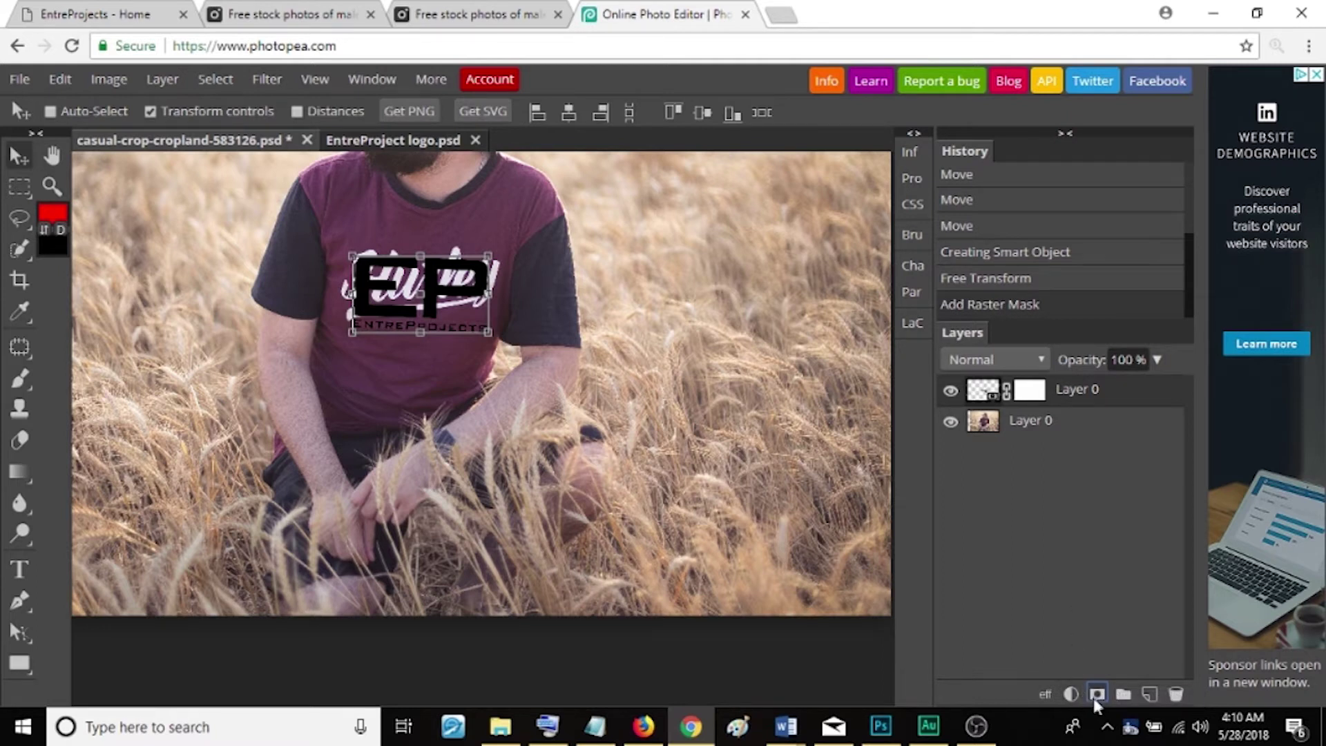
click(1035, 392)
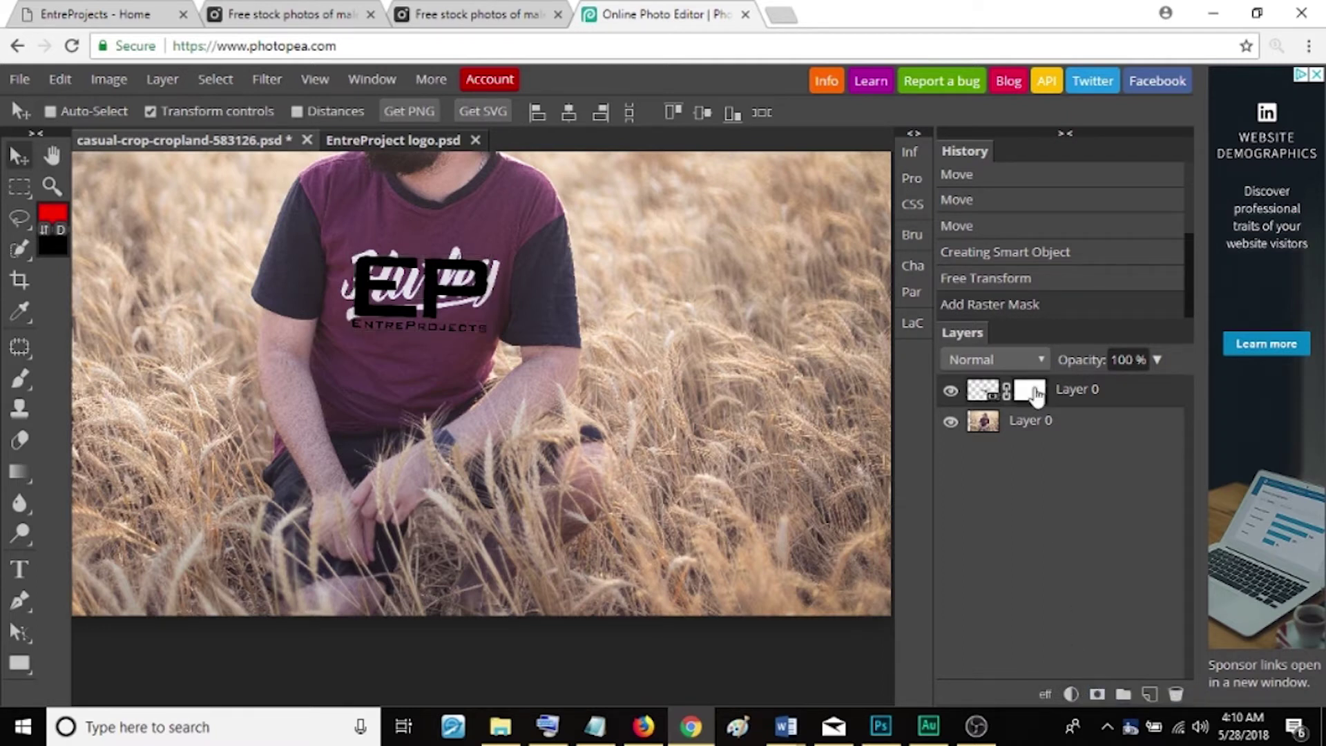
click(1097, 695)
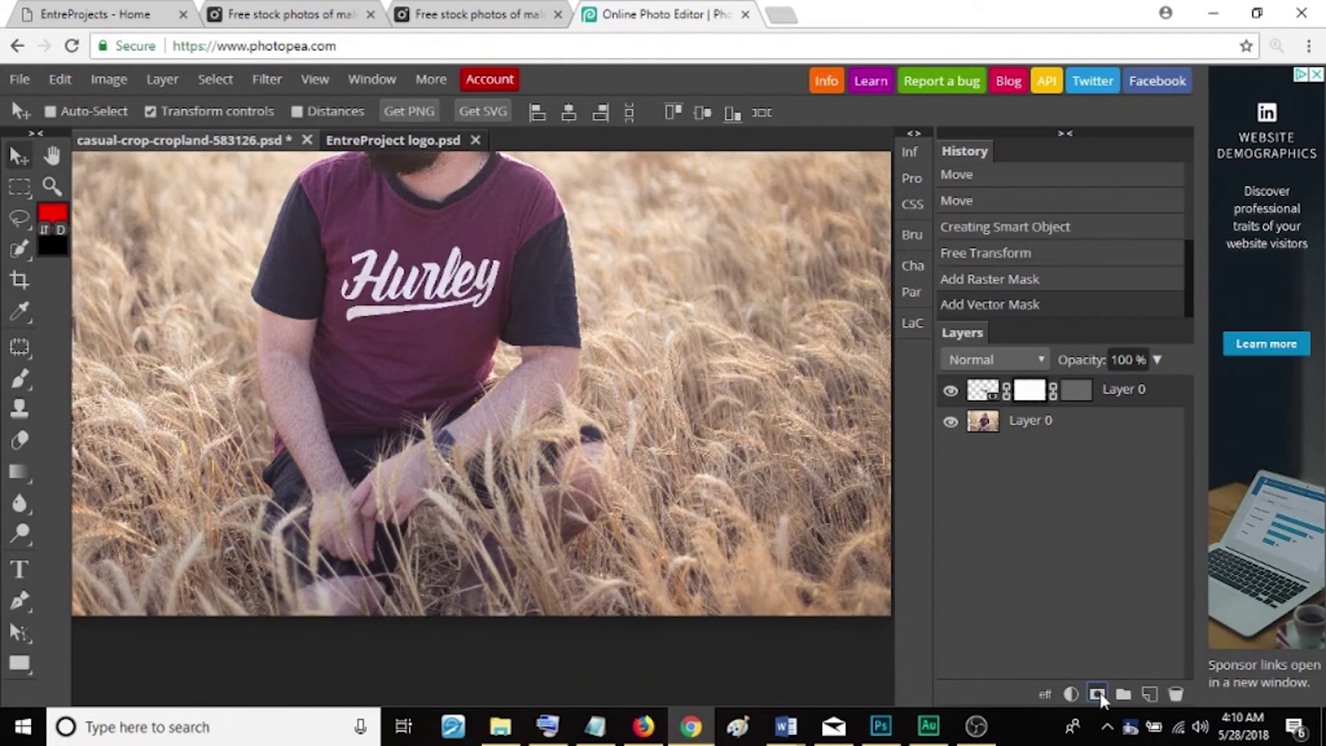
key(ctrl+z)
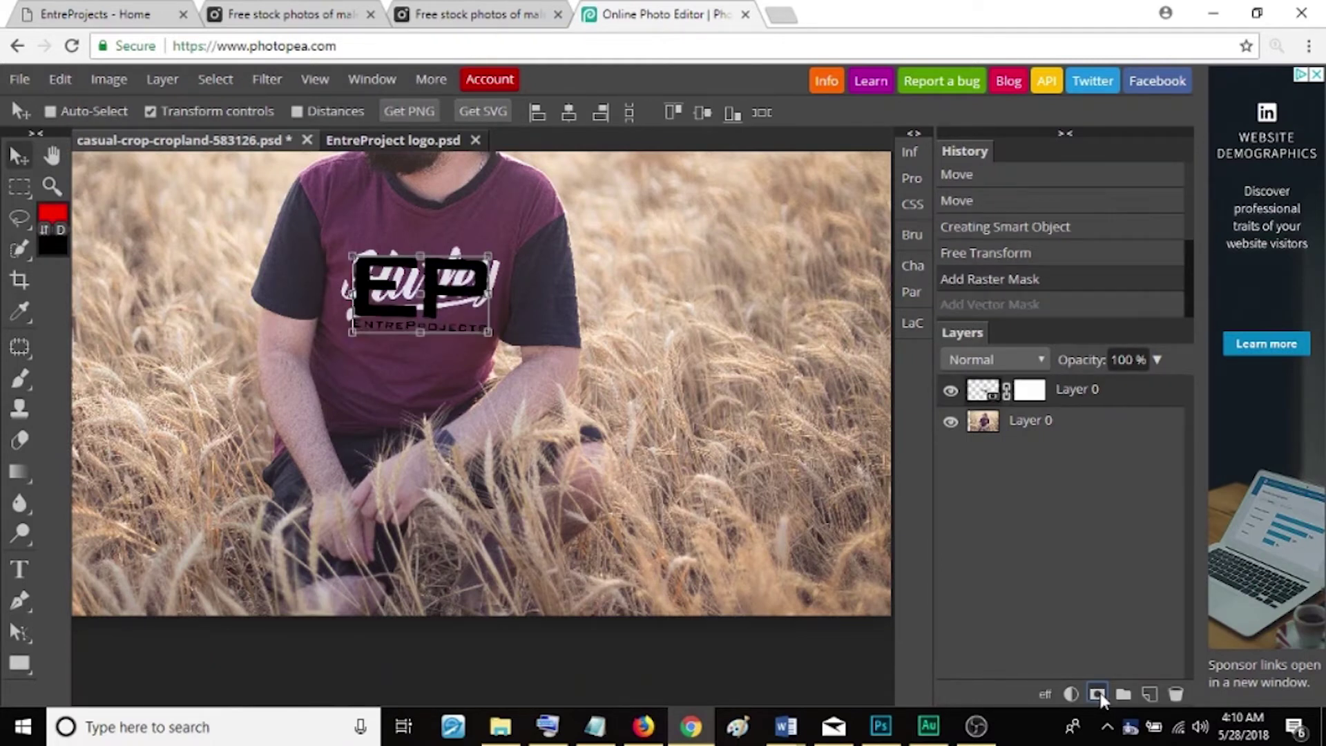
click(1097, 695)
key(ctrl+z)
key(ctrl+z)
- Add an Invert adjustment layer above the EP logo layer and try enabling a clipping mask, undoing the clipping
click(1070, 694)
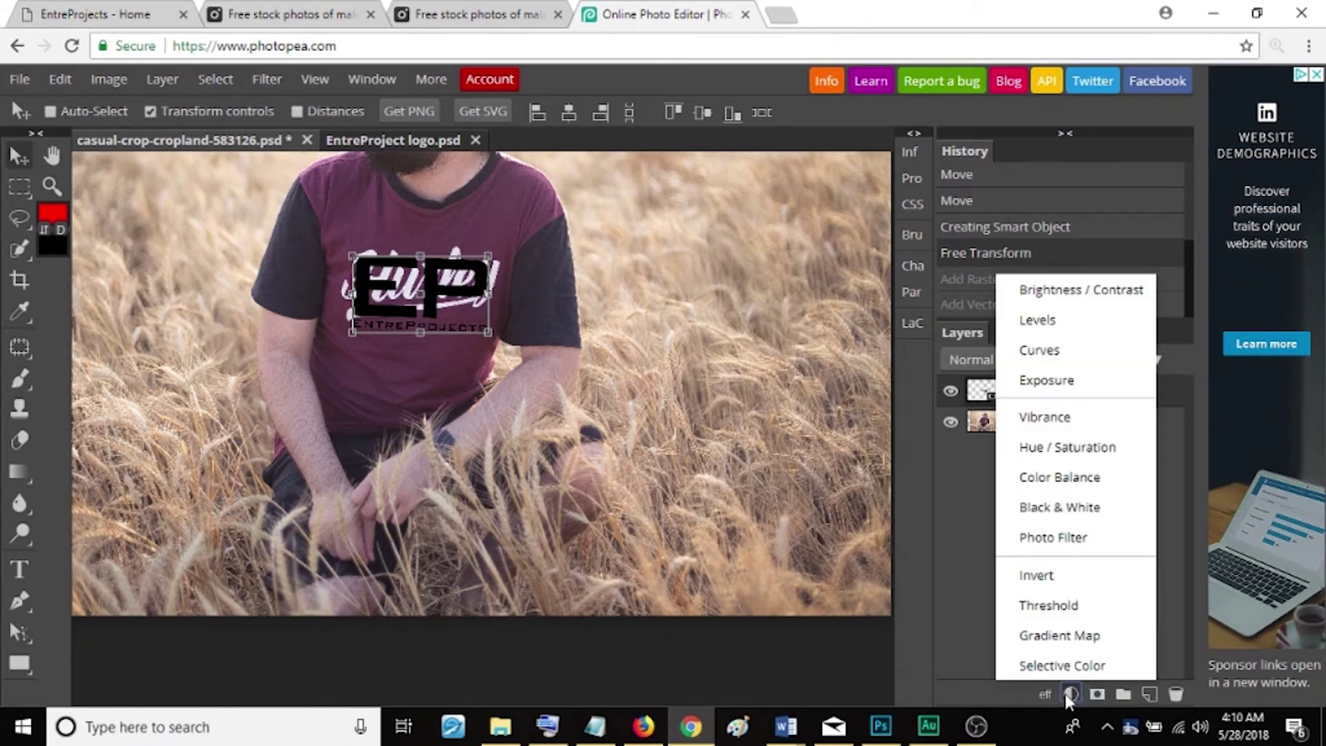
click(1058, 580)
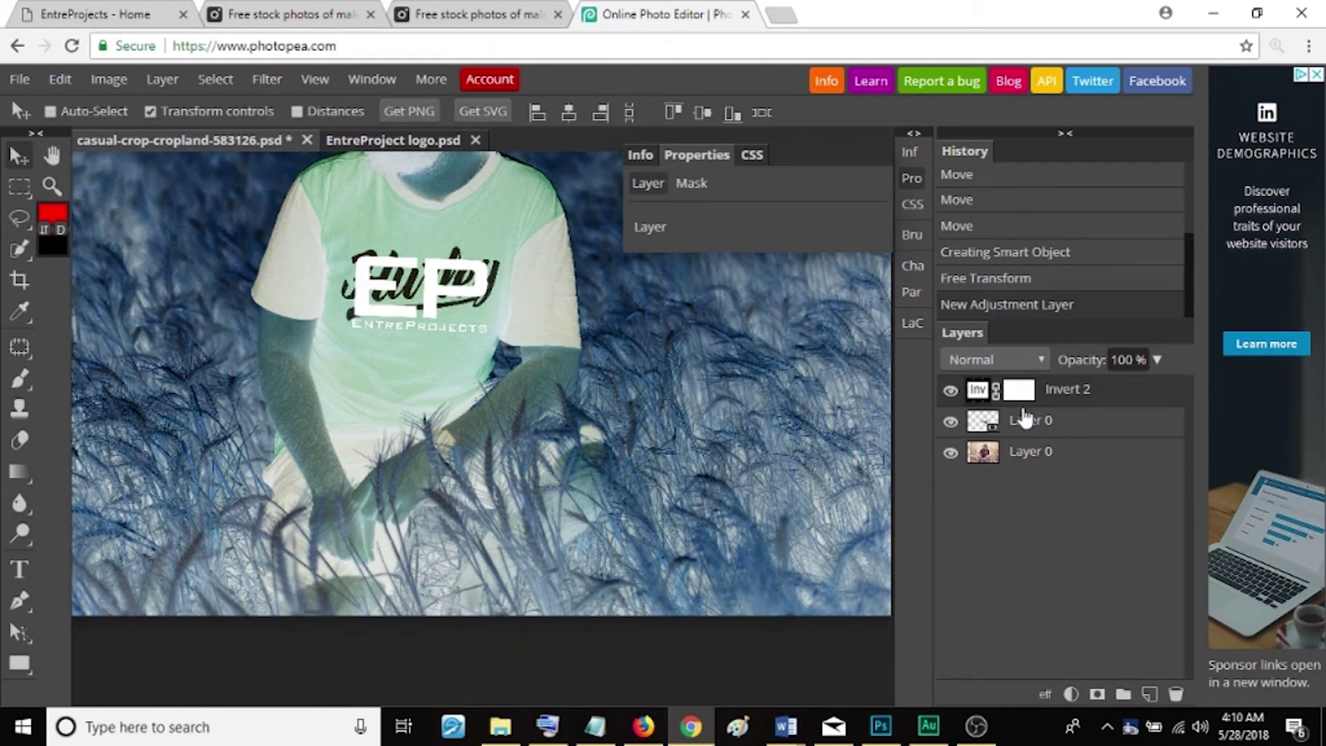
key(ctrl+alt+g)
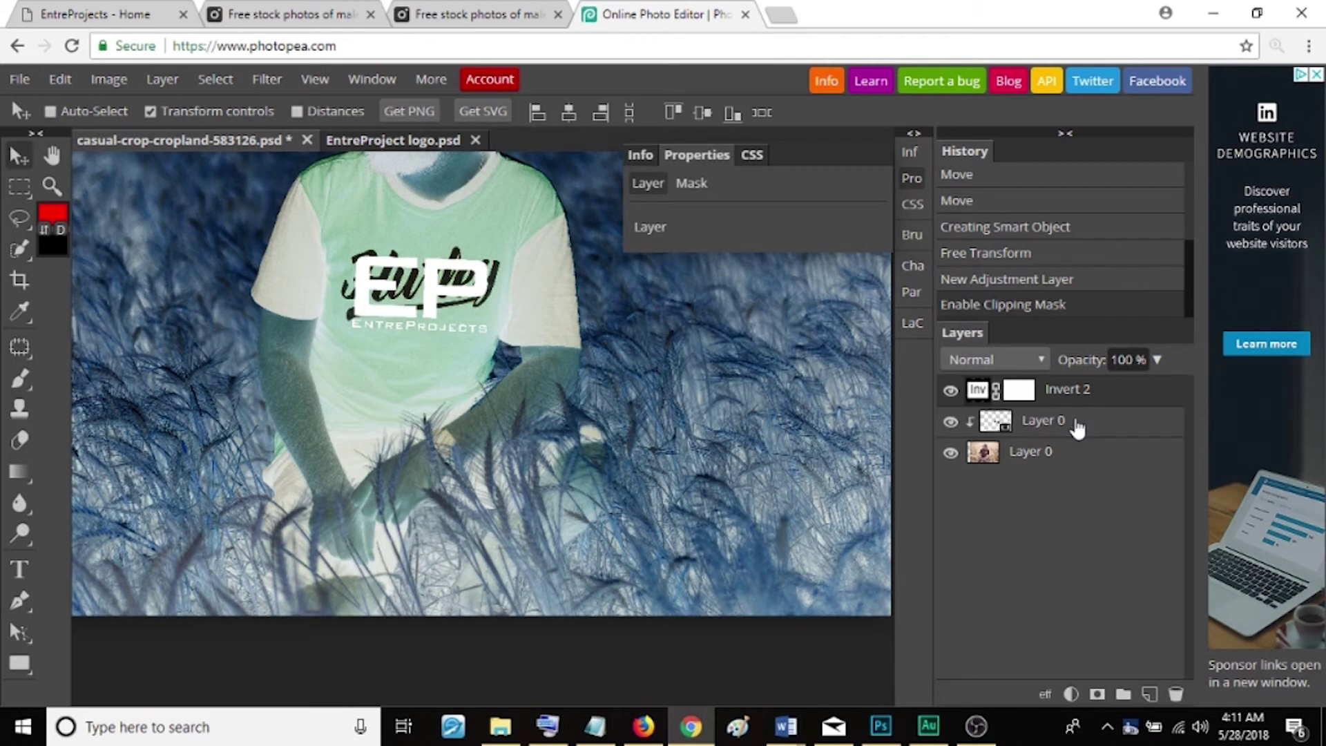
key(ctrl+z)
- Try to confine the inversion to the EP logo by enabling a clipping mask on the logo layer
click(1018, 389)
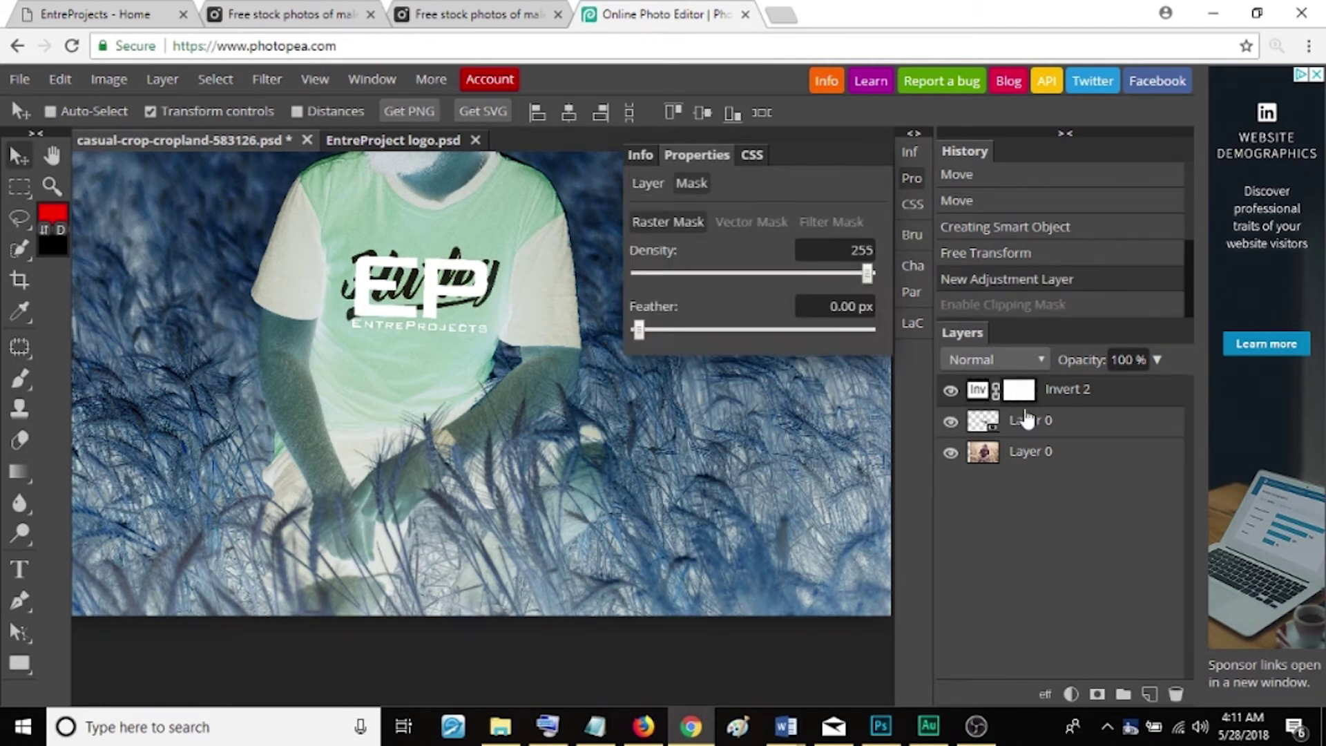
click(1027, 419)
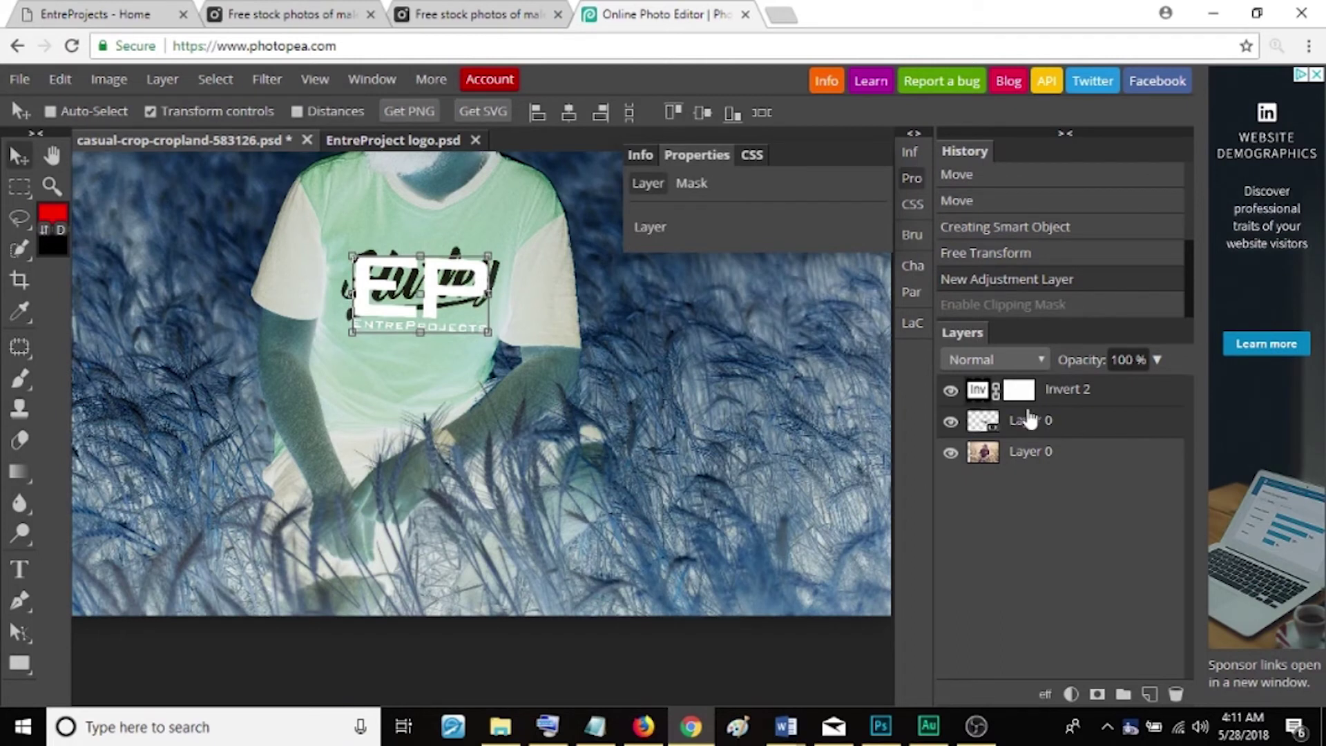
key(alt+ctrl+g)
key(ctrl+z)
key(ctrl+shift+z)
key(ctrl+z)
key(ctrl+shift+z)
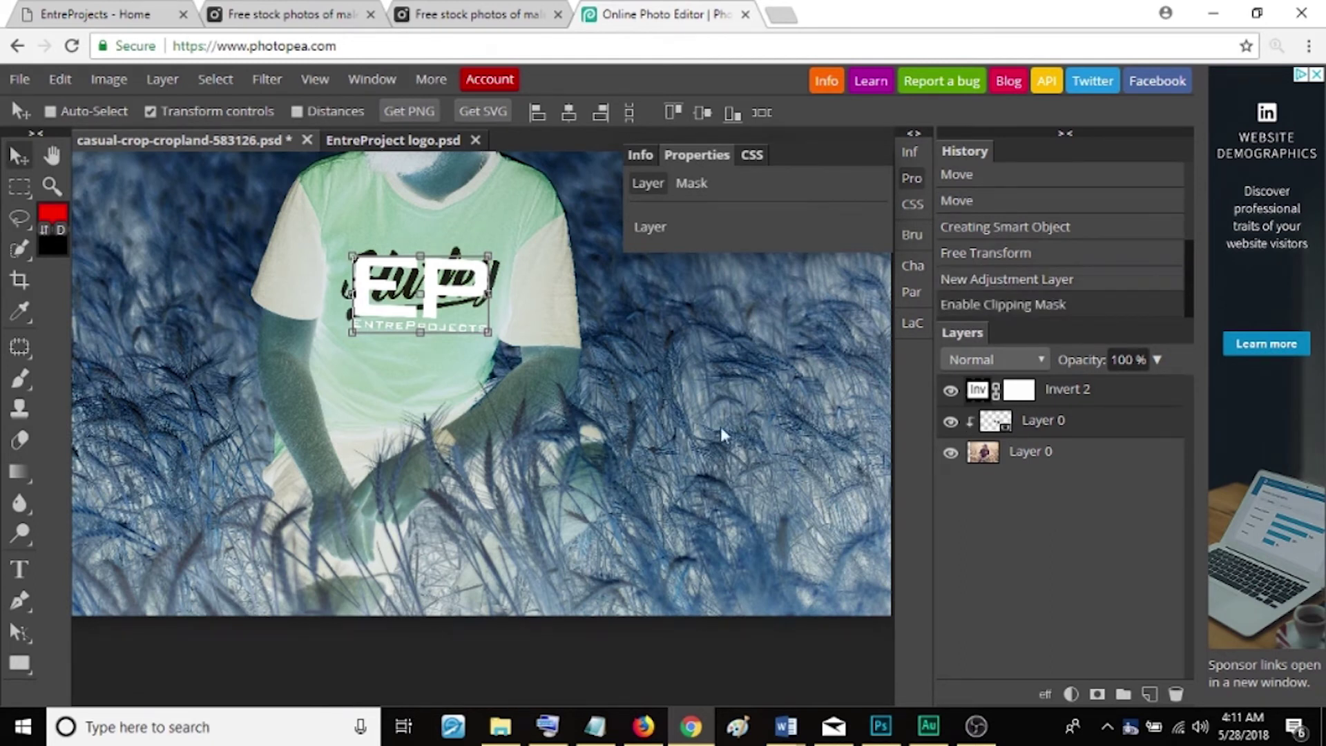
key(ctrl+z)
key(ctrl+shift+z)
- Compare the EP logo layer with and without its clipping mask, and step back to before the Invert adjustment layer was added
click(72, 81)
click(79, 108)
click(65, 81)
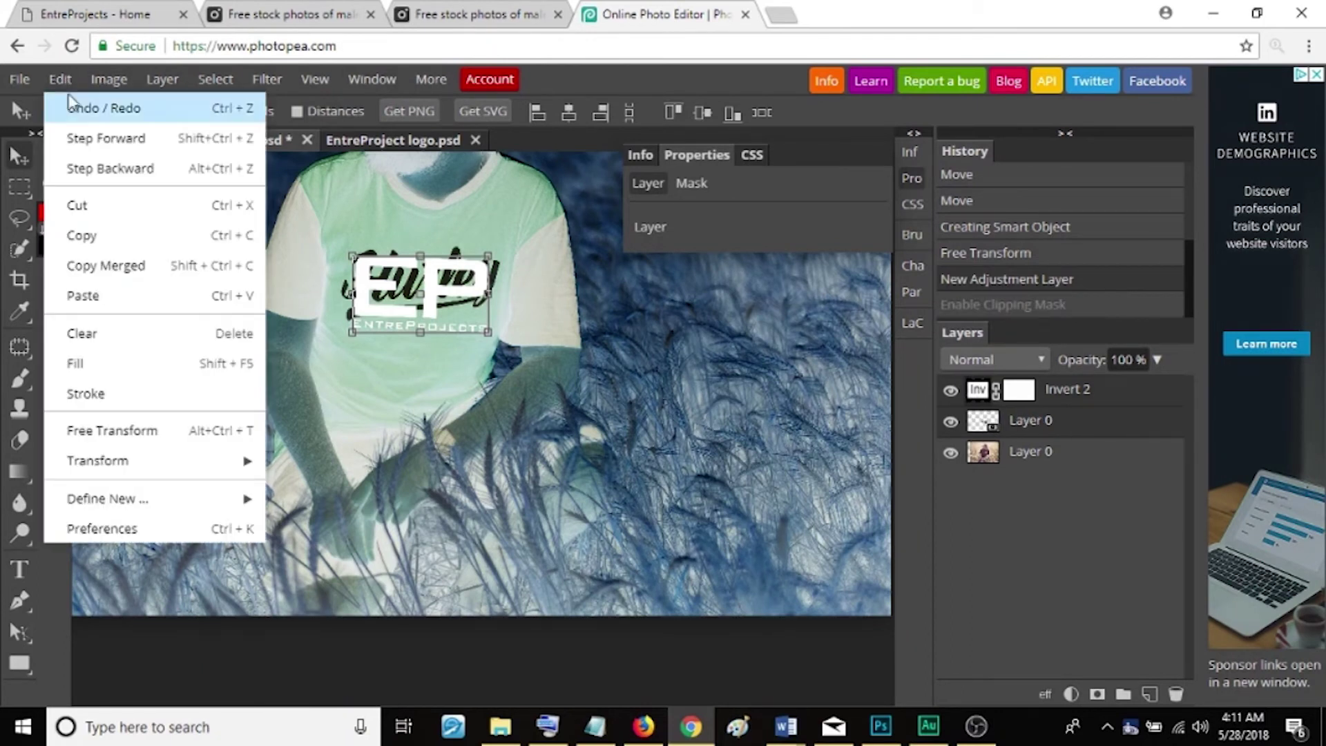
click(72, 105)
click(65, 83)
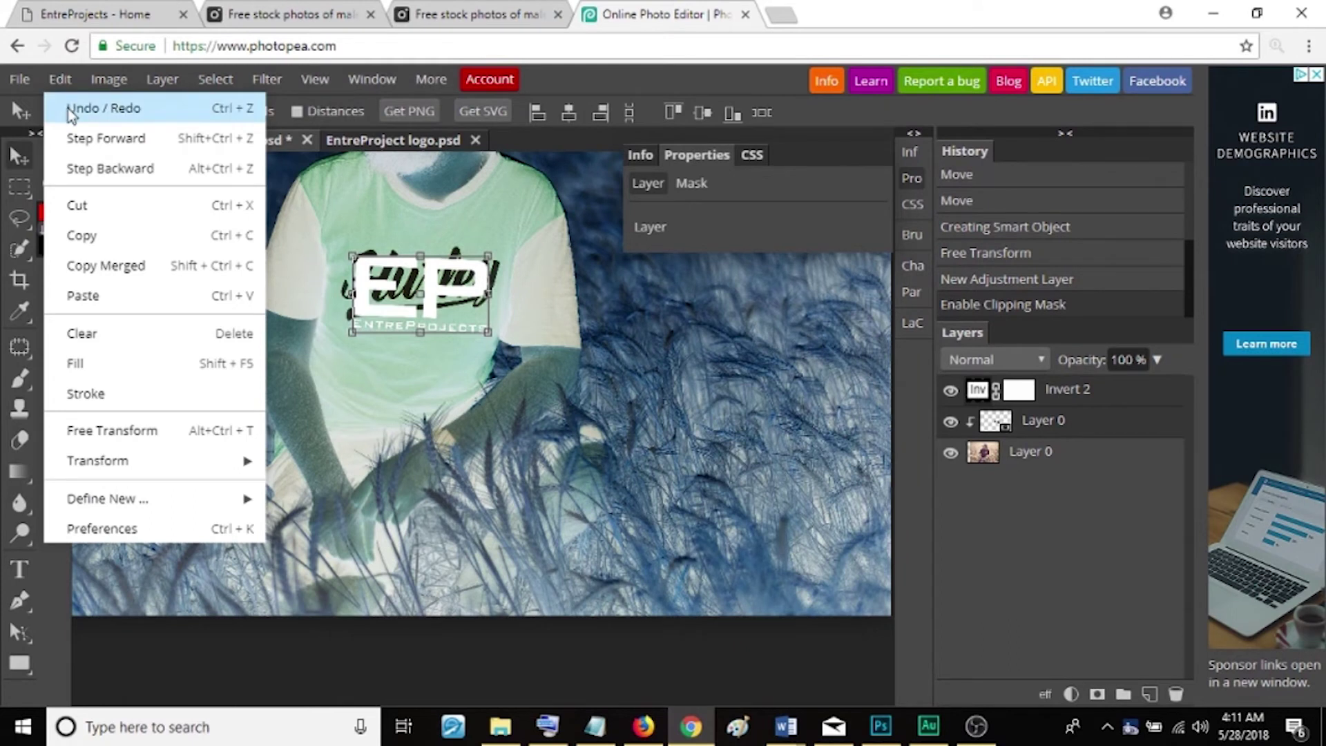
click(71, 110)
click(62, 81)
click(69, 106)
click(65, 84)
click(66, 103)
click(62, 81)
click(69, 107)
click(62, 83)
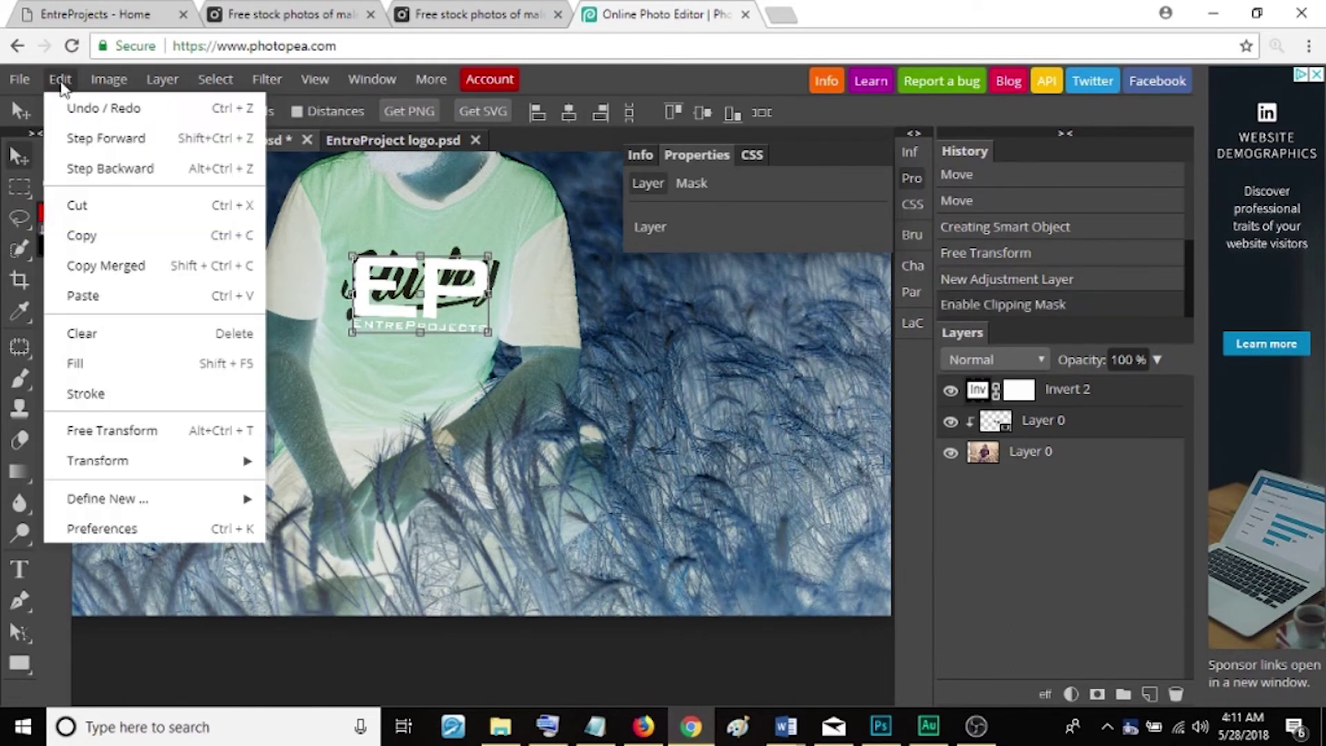
click(67, 107)
click(62, 81)
click(68, 106)
click(63, 83)
click(65, 109)
click(60, 77)
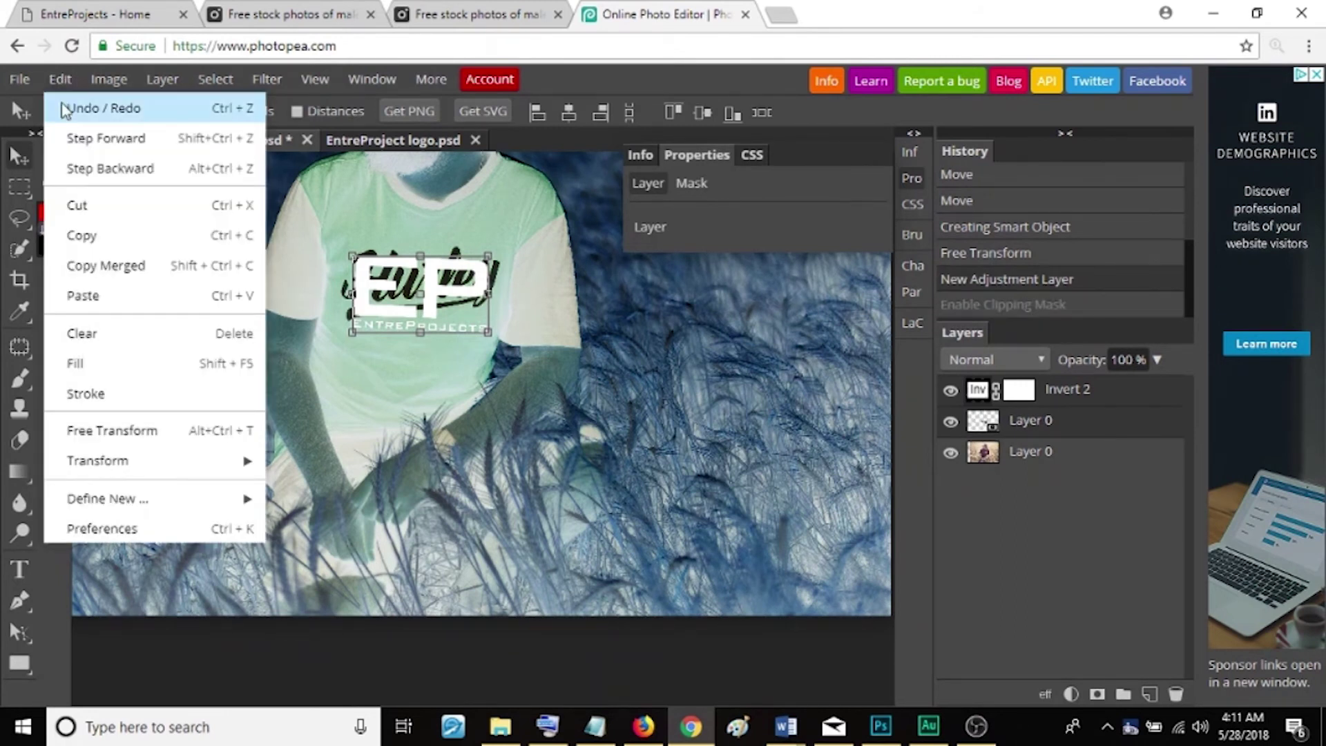
click(85, 167)
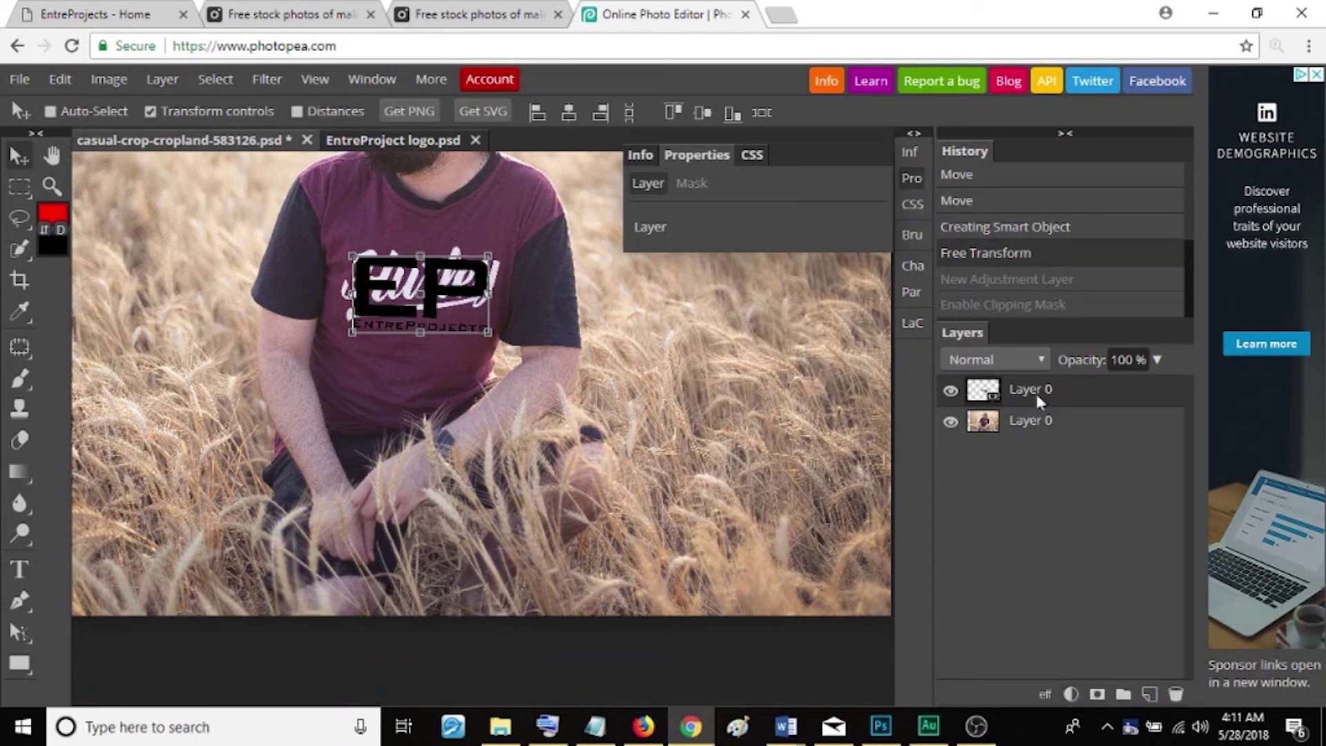
- Add an Invert adjustment layer above the EP logo layer and unlink its raster mask
click(1071, 693)
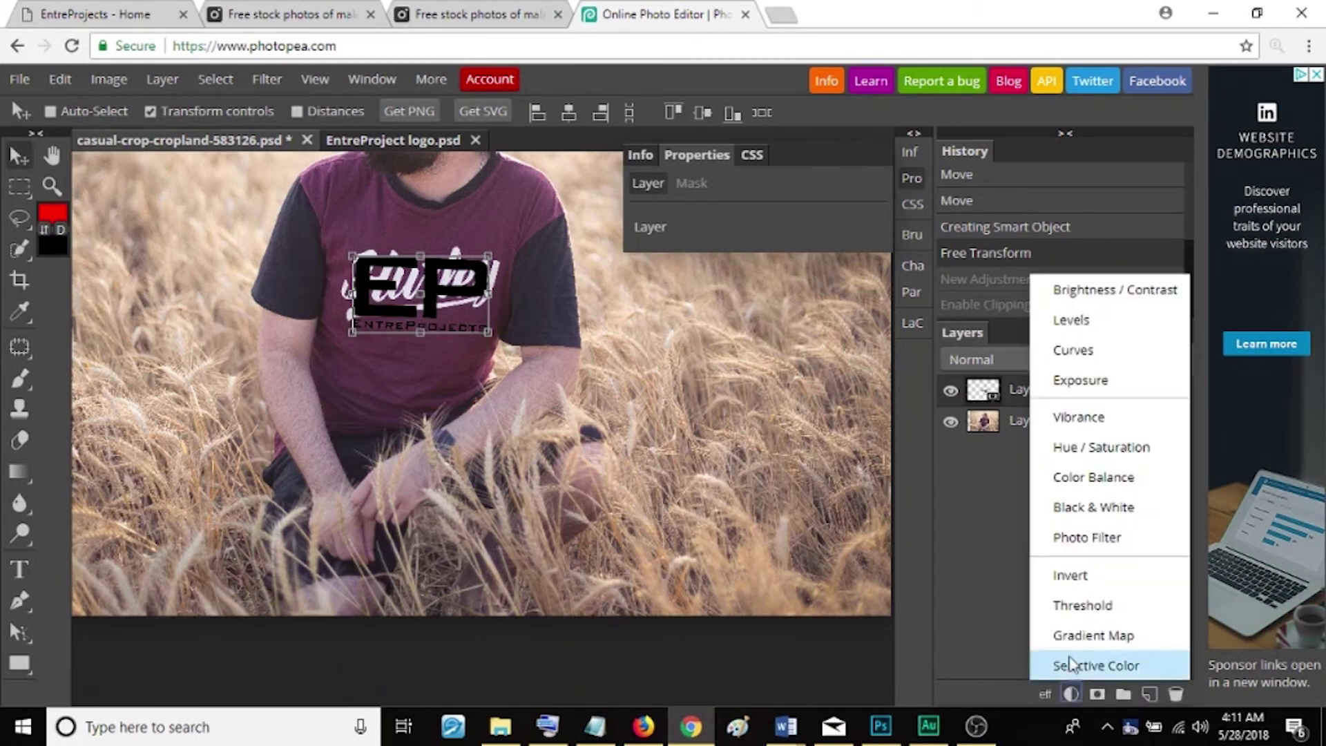
click(1071, 576)
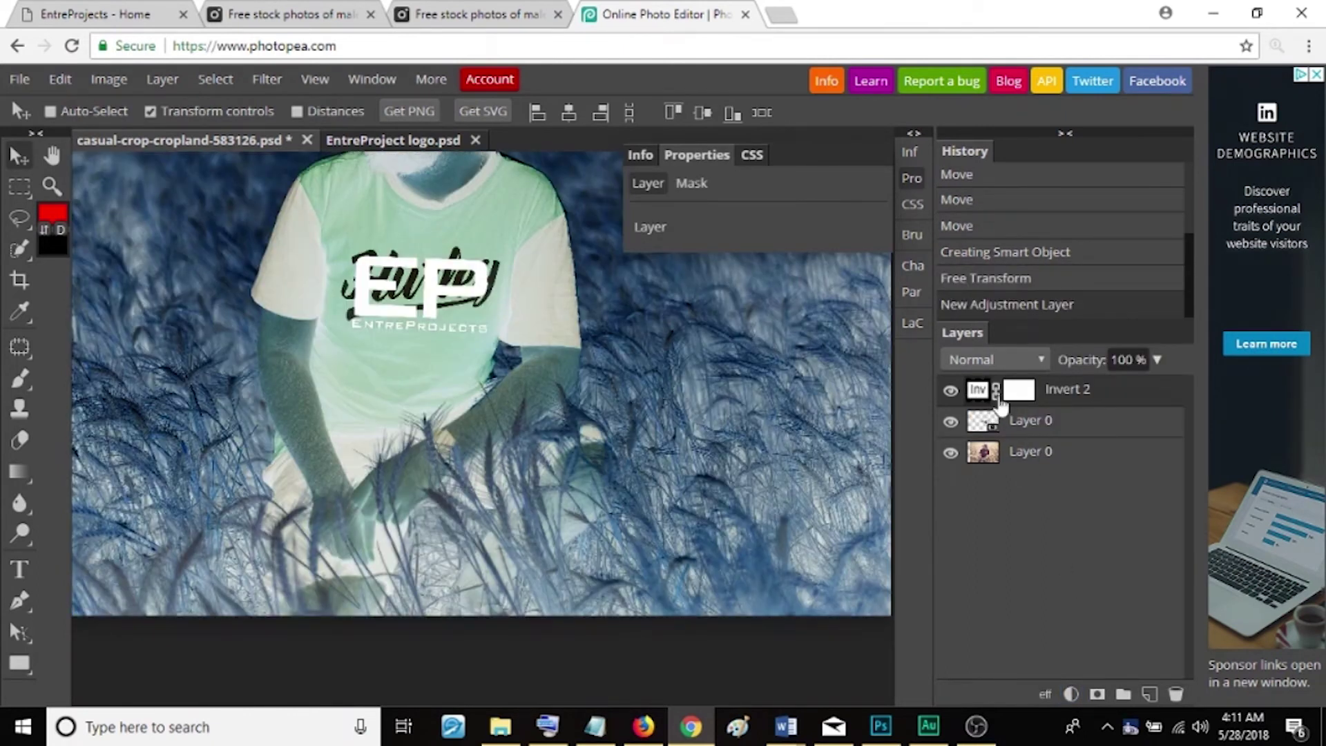
click(995, 391)
click(995, 391)
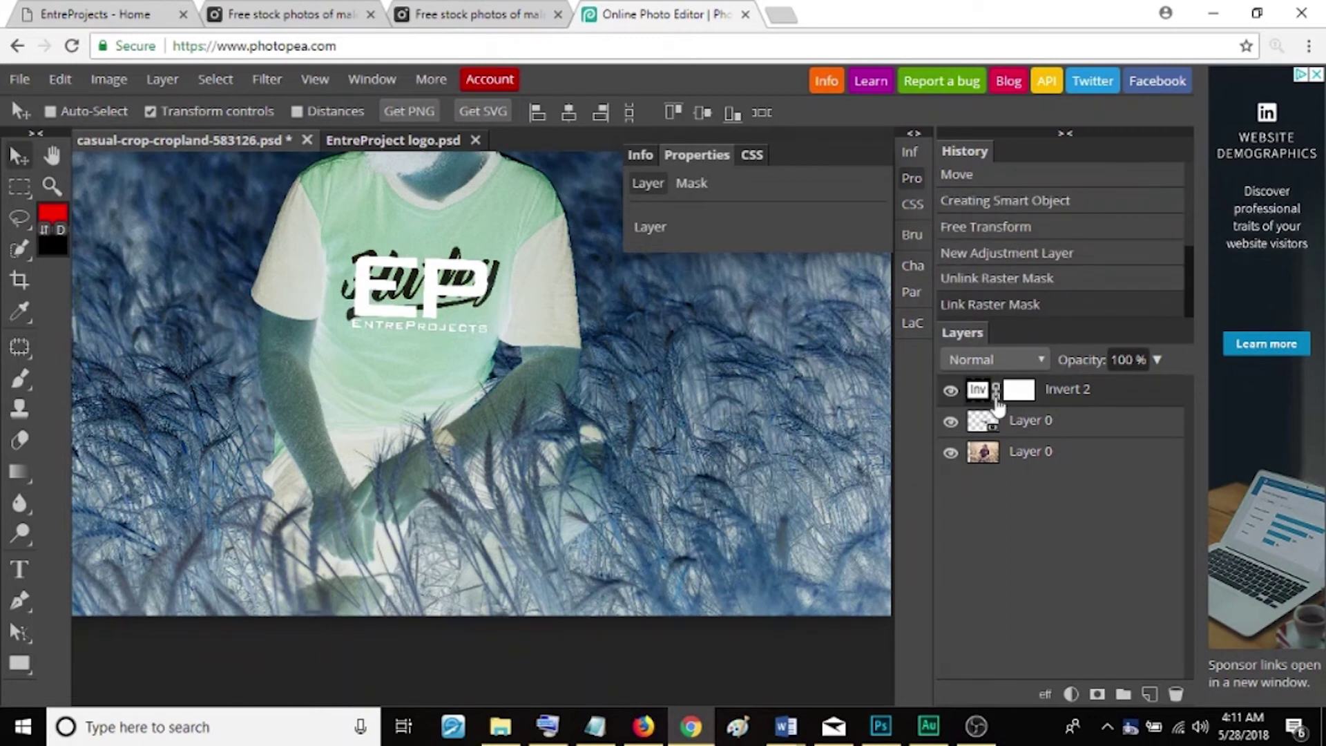
click(1065, 423)
key(ctrl+z)
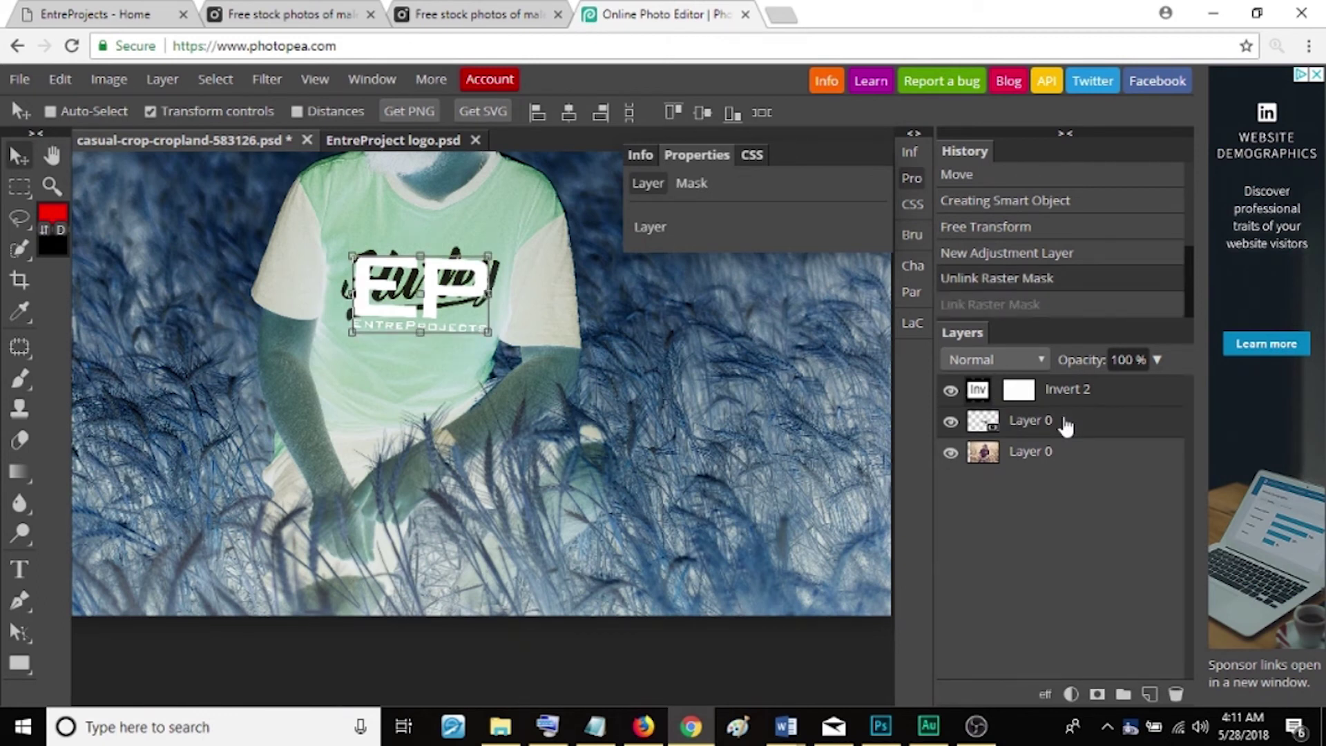
- Clip the Invert adjustment layer to the EP logo layer, keeping the logo layer itself unclipped from the photo
click(1069, 404)
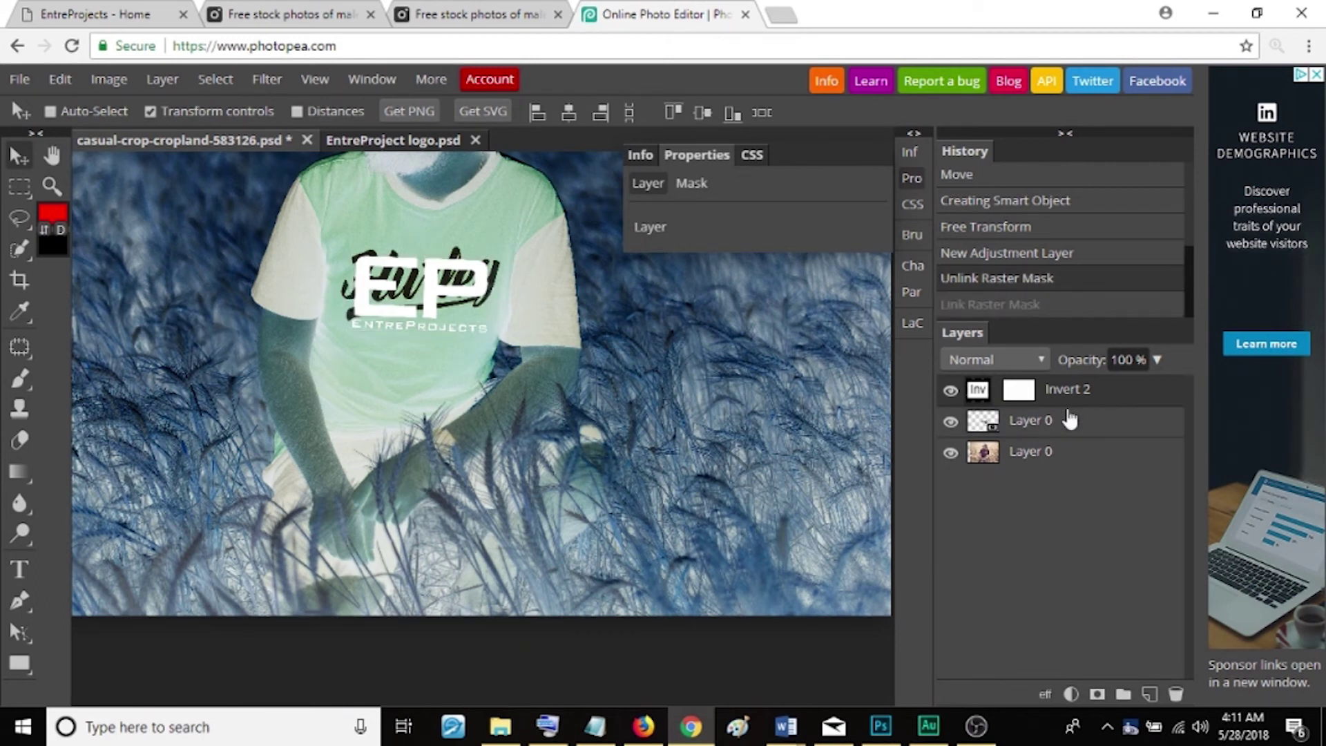
alt+click(1070, 419)
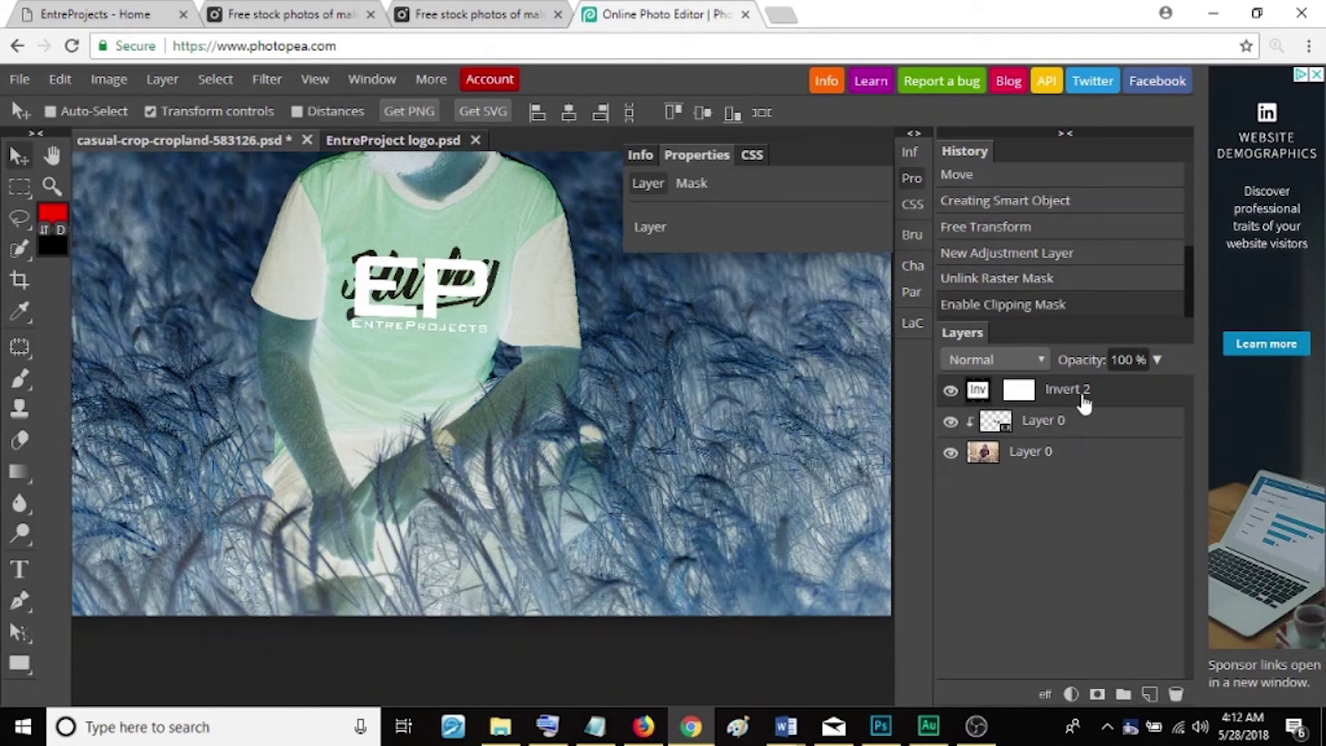
alt+click(1084, 402)
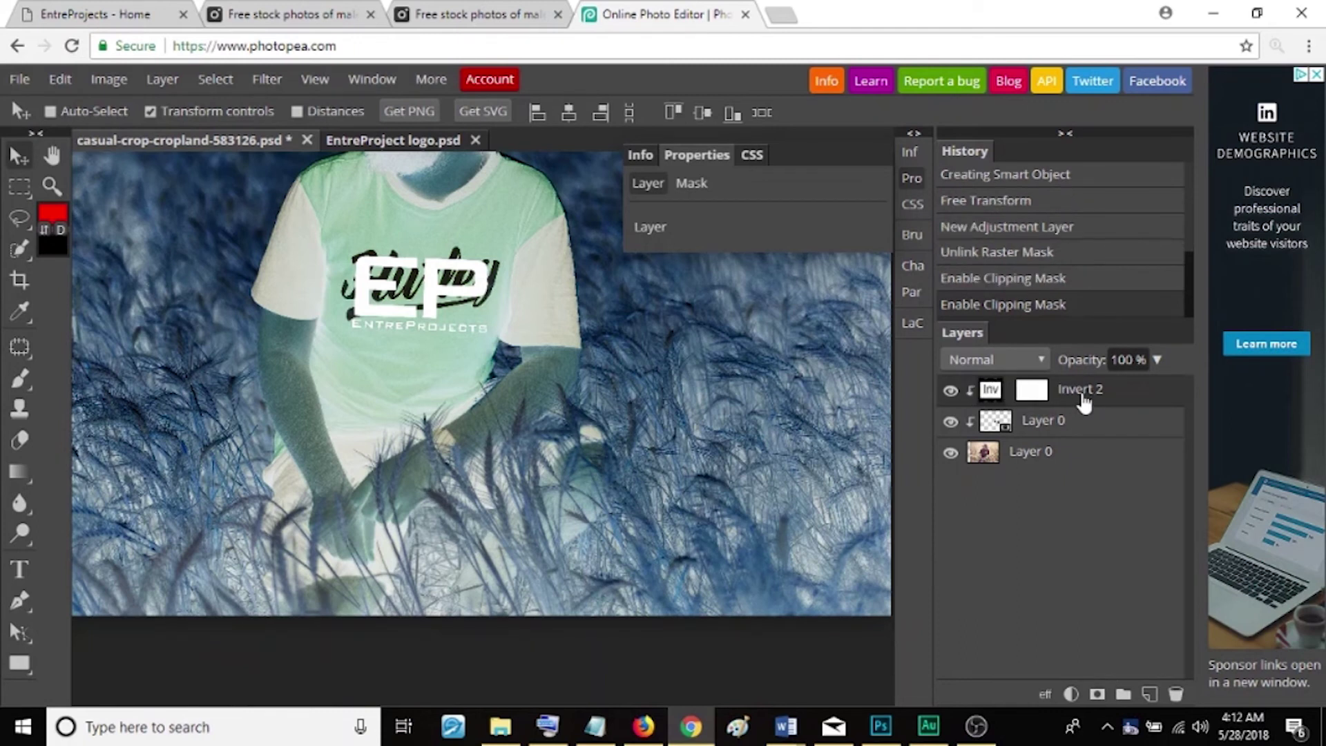
alt+click(1049, 422)
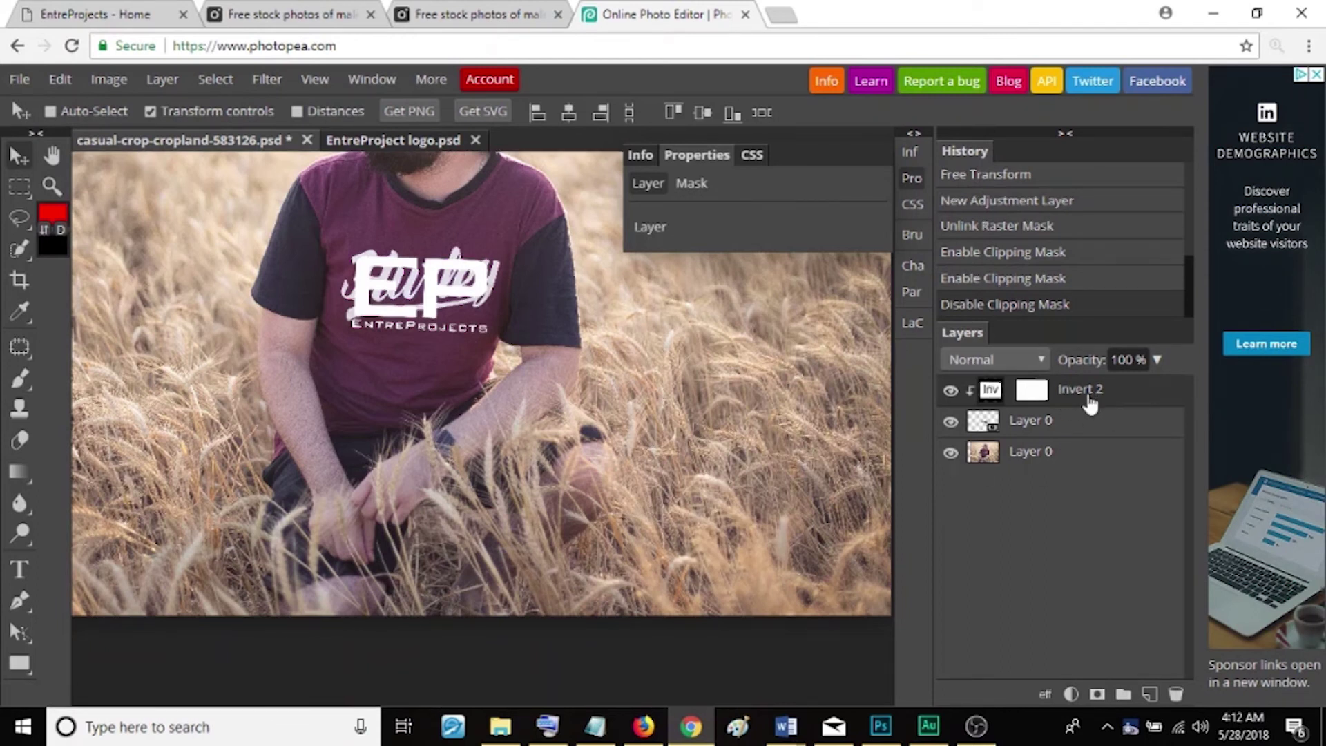
key(ctrl+alt+g)
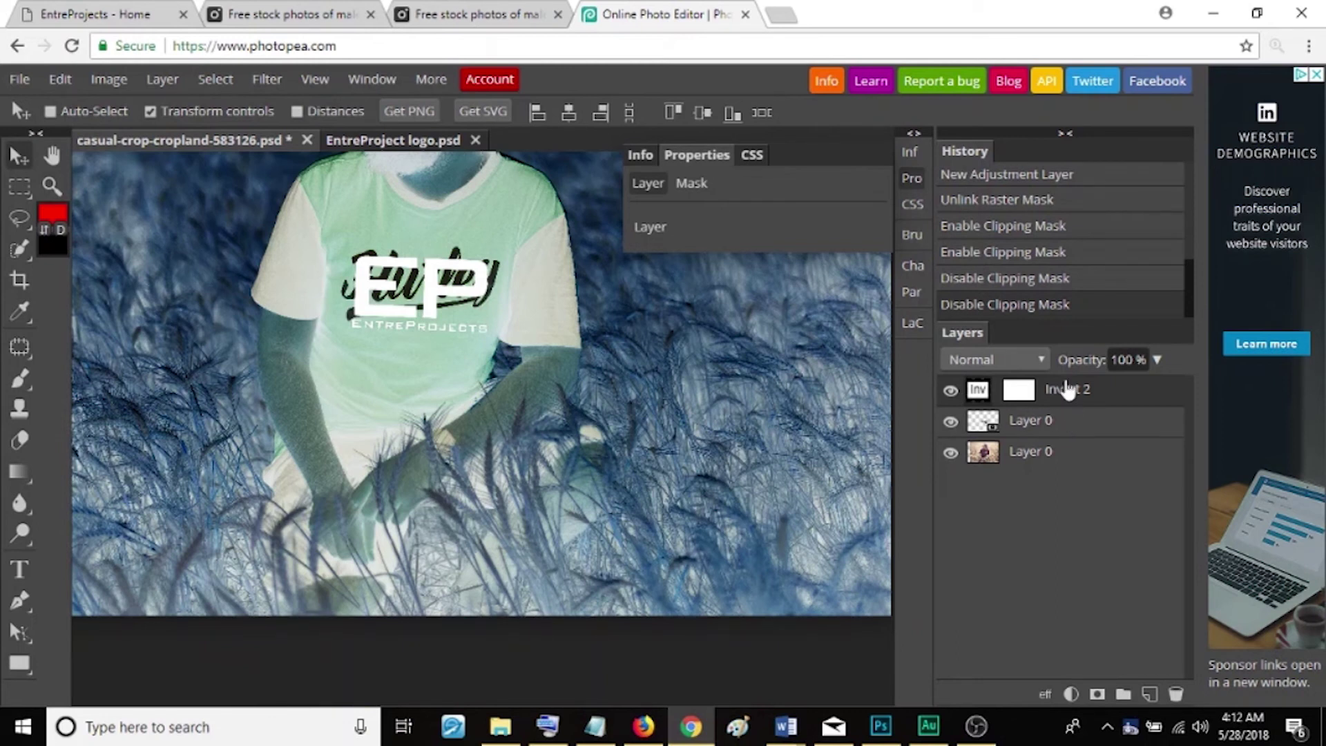
alt+click(1058, 399)
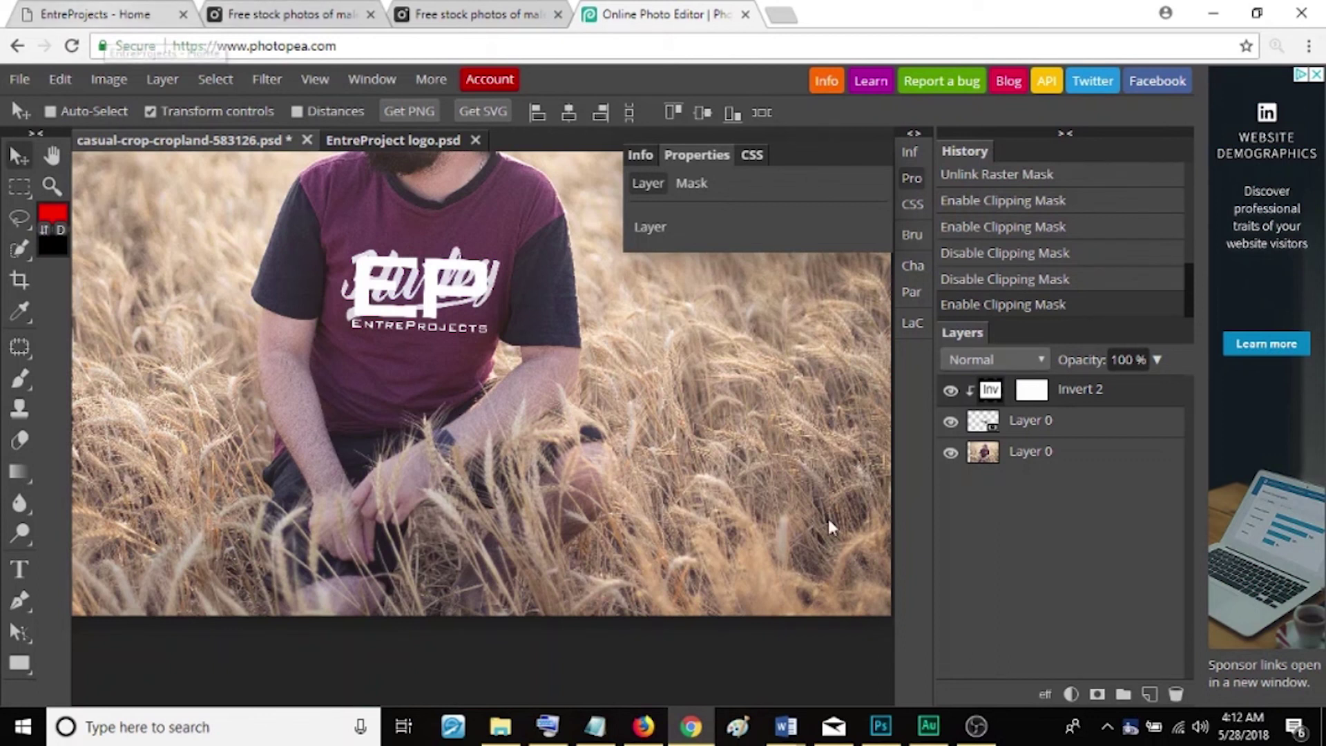
- Switch to Photoshop to view the finished EP T-shirt mockup in the casual-crop-cropland-583126 document
click(880, 725)
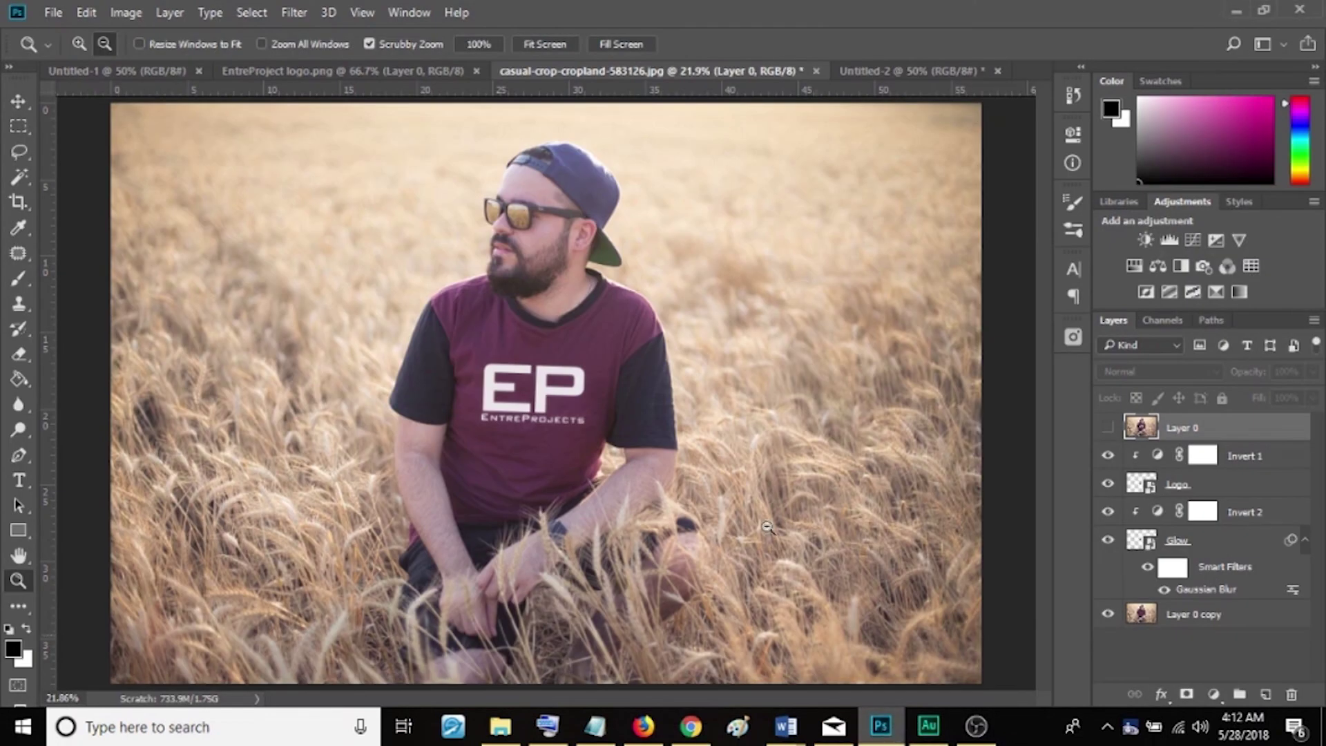